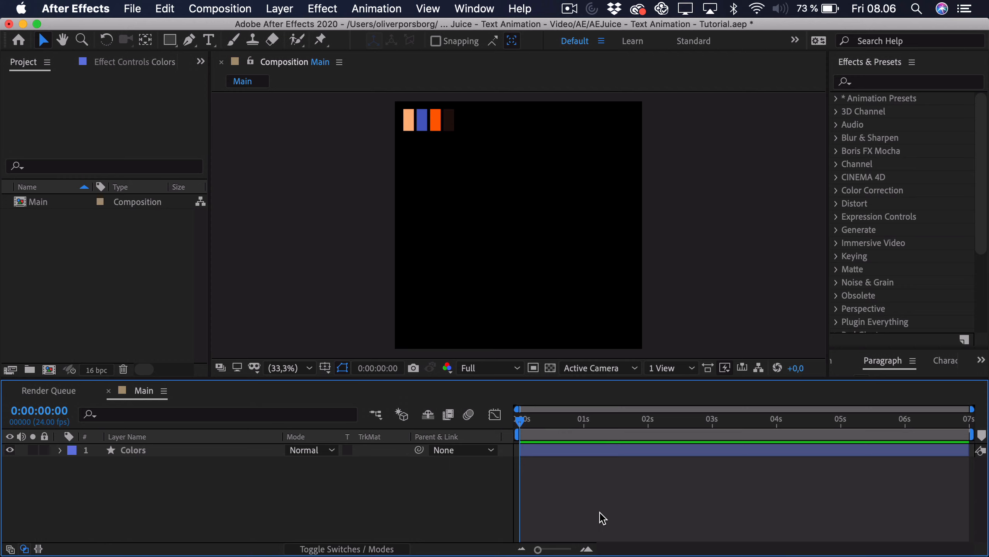
- Examine the four color swatches in the Main composition up close, and fit the whole frame back in the viewer
scroll(445, 174, up, 1)
key(space)
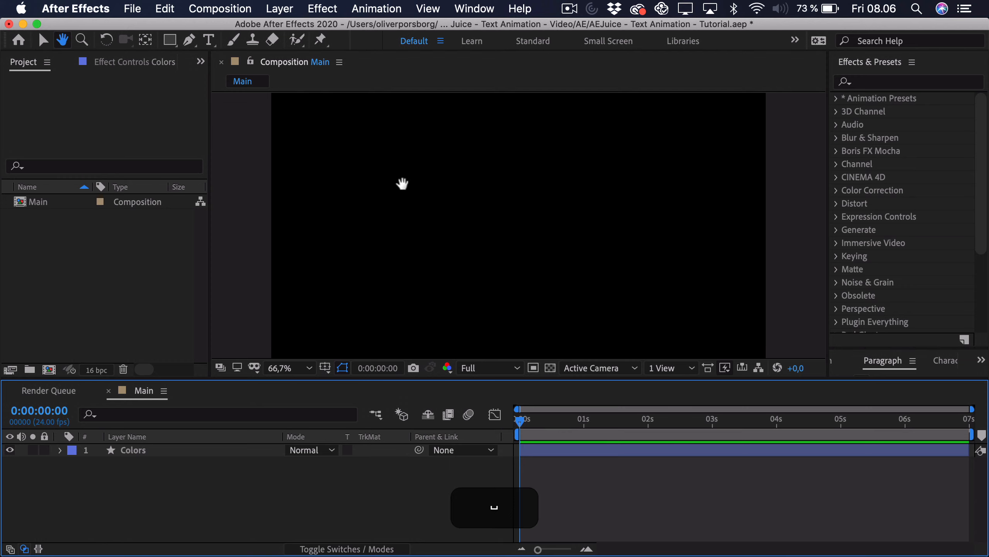
drag(403, 184, 475, 366)
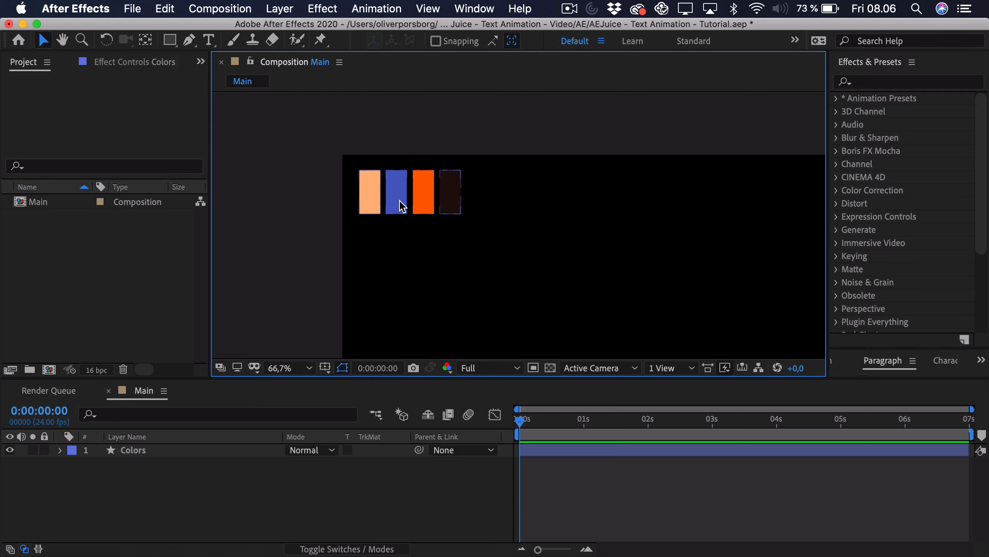
key(period)
key(period)
key(period)
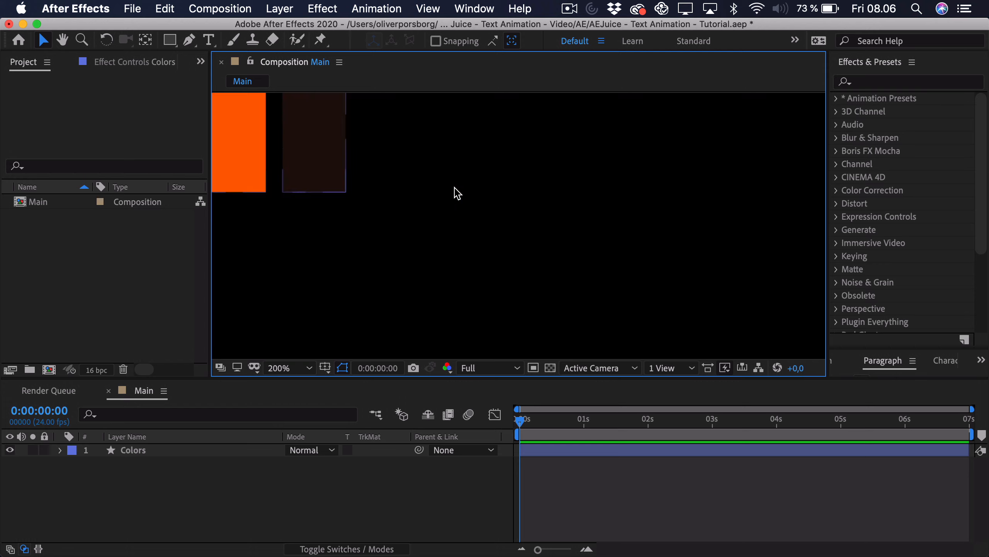
drag(356, 161, 408, 215)
scroll(378, 188, down, 2)
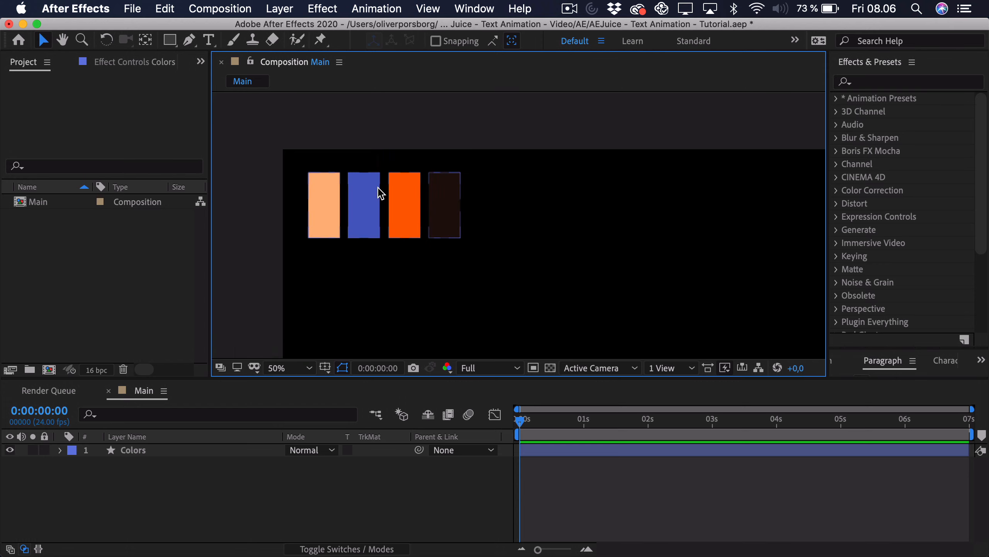
drag(538, 264, 417, 174)
click(281, 368)
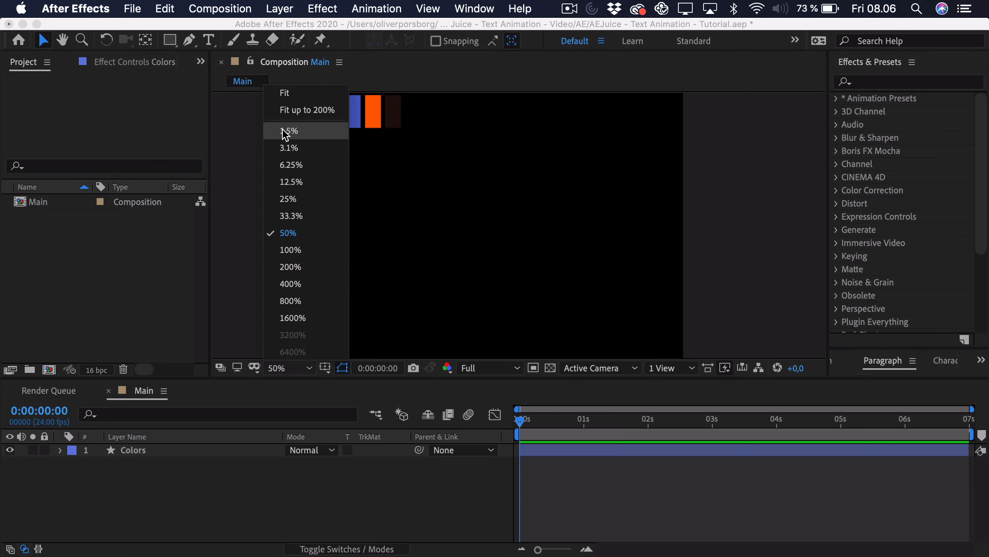
click(309, 113)
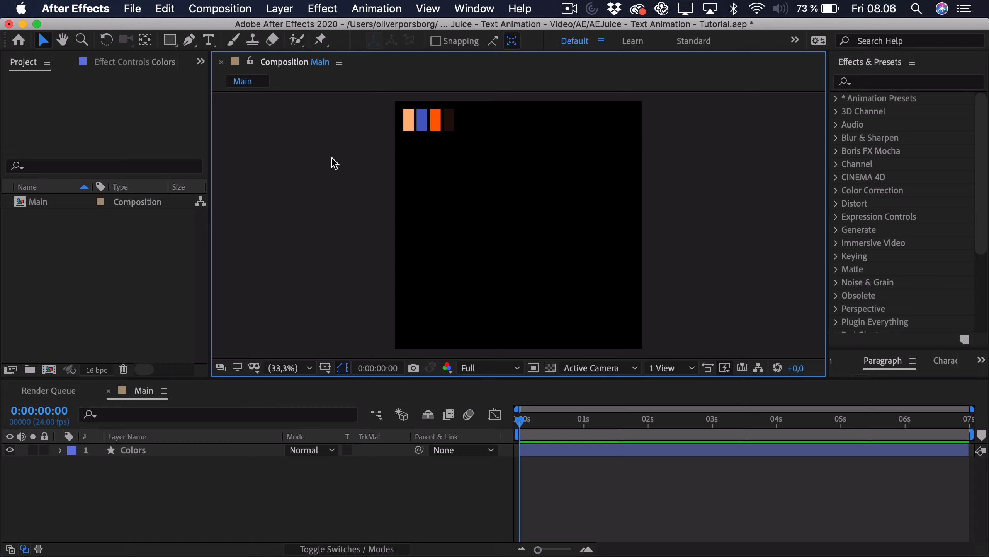
- Draw a large circle outward from the middle of the composition with the Ellipse Tool
click(170, 41)
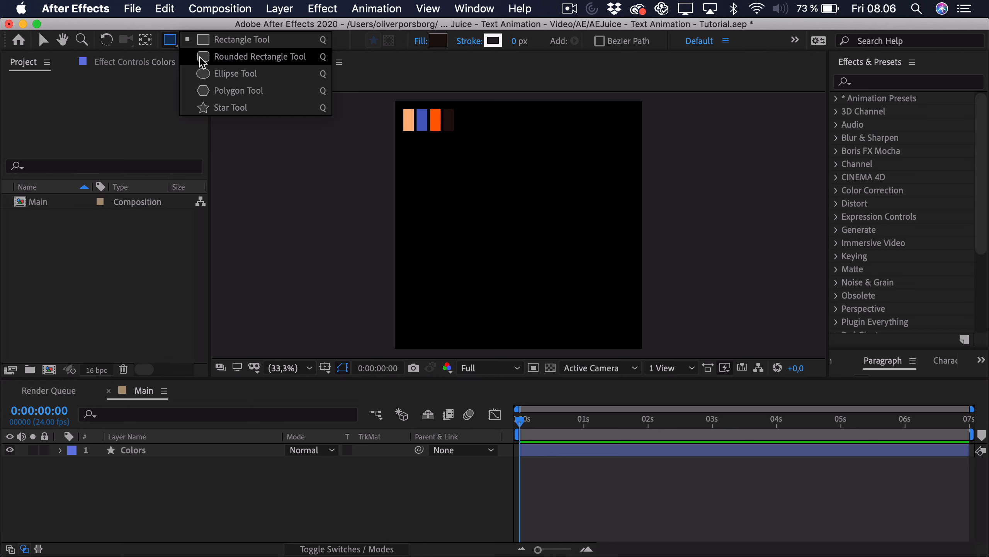
click(219, 75)
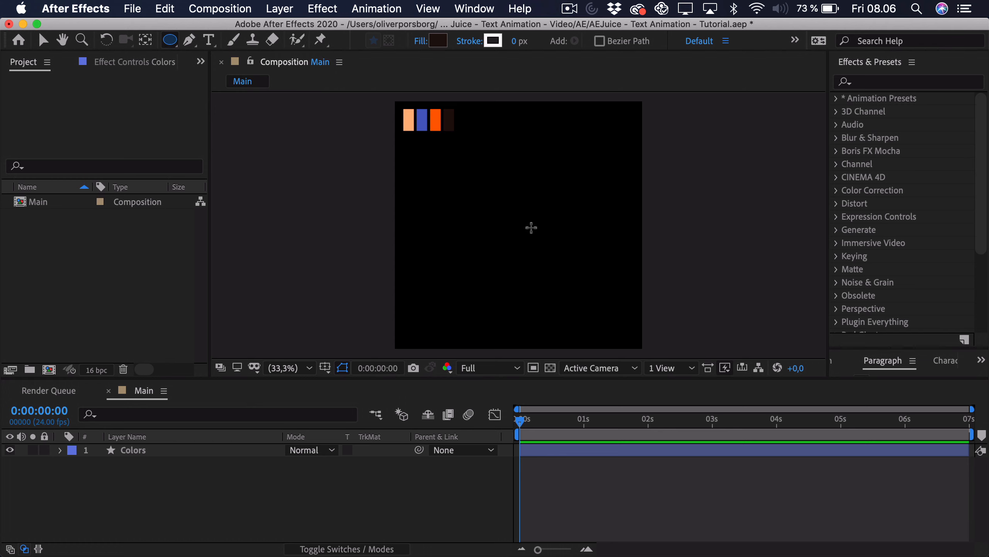
click(518, 224)
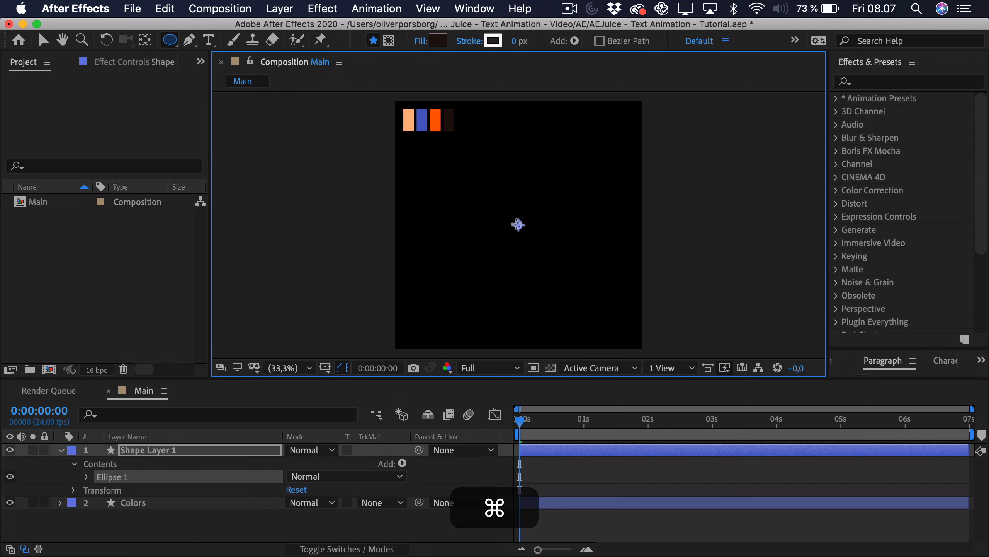
drag(518, 225, 456, 150)
- Align the large circle to the composition's center, both horizontally and vertically
drag(881, 349, 869, 255)
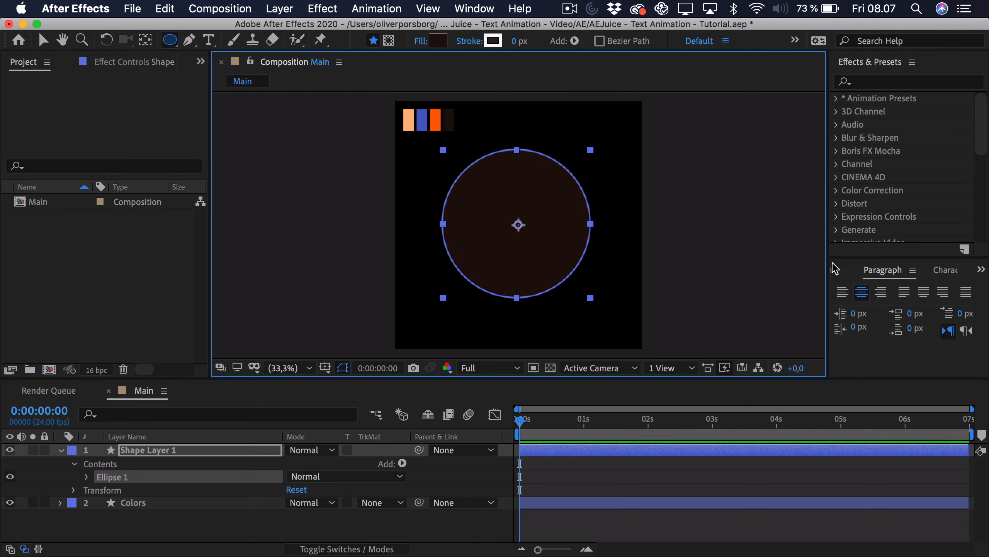
click(835, 271)
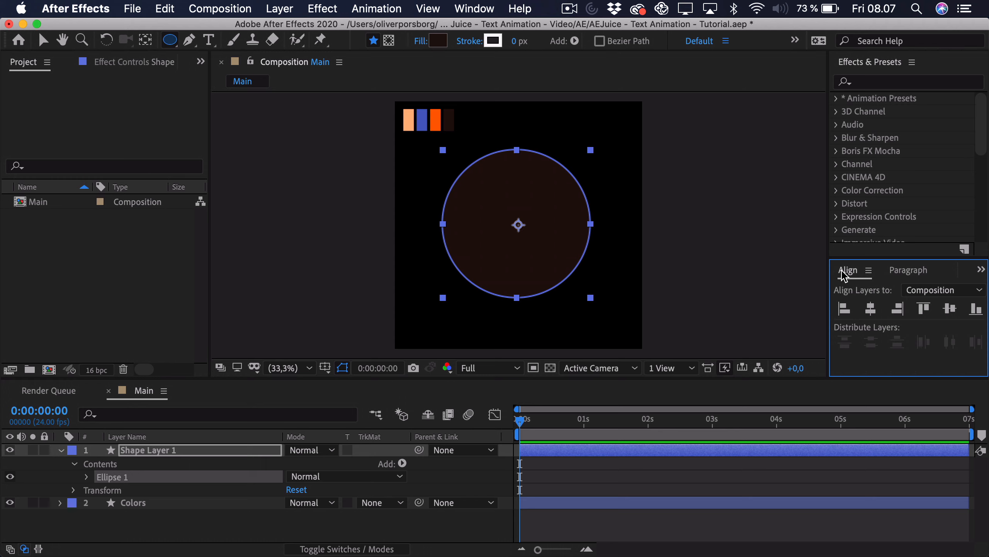
click(871, 309)
click(950, 309)
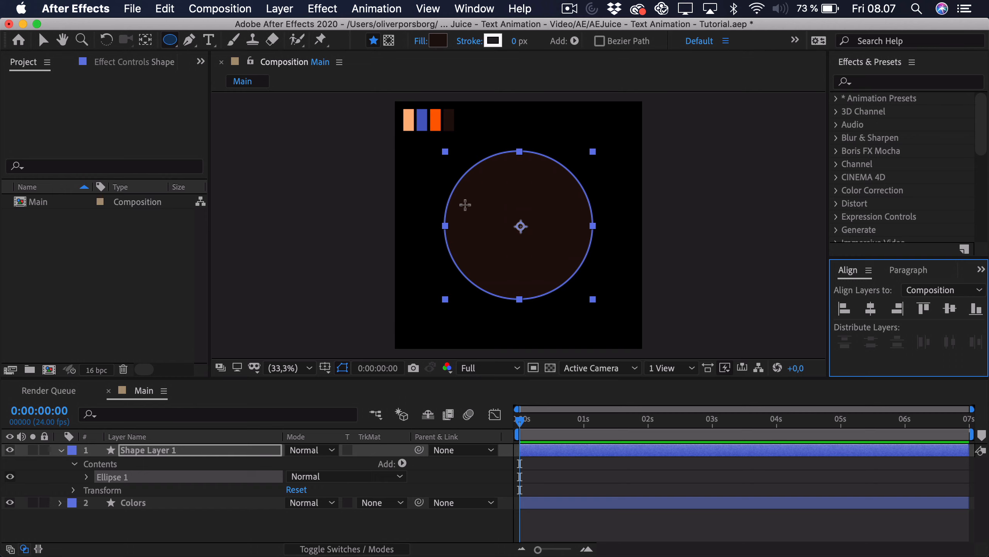
- Fill the large circle with the peach color FCB986 sampled from the first swatch, and deselect it
click(438, 41)
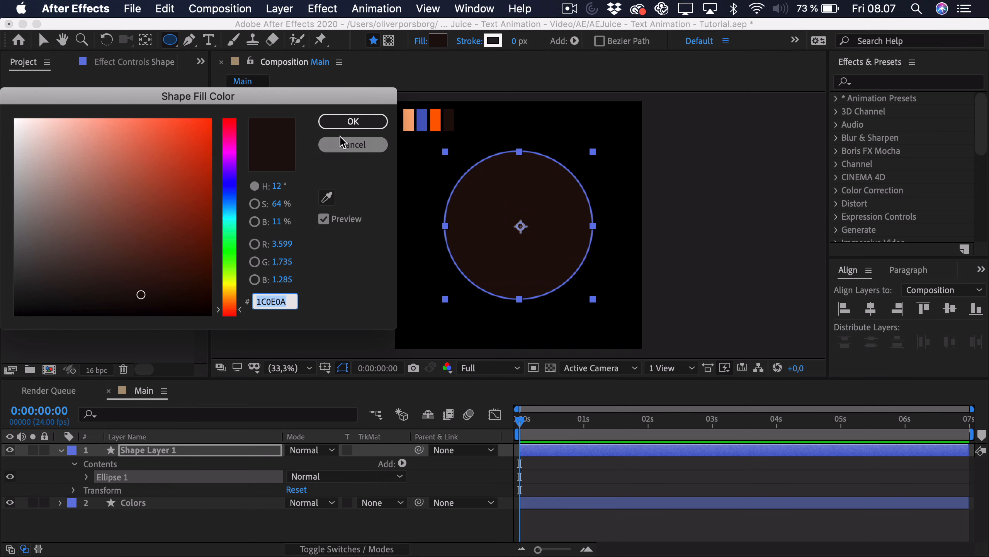
drag(319, 90, 424, 221)
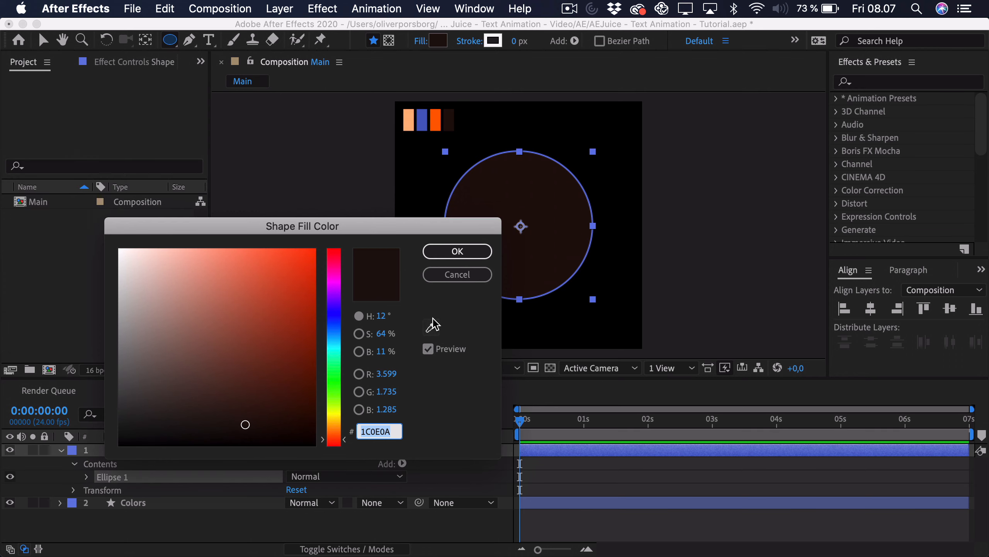
click(433, 327)
click(409, 120)
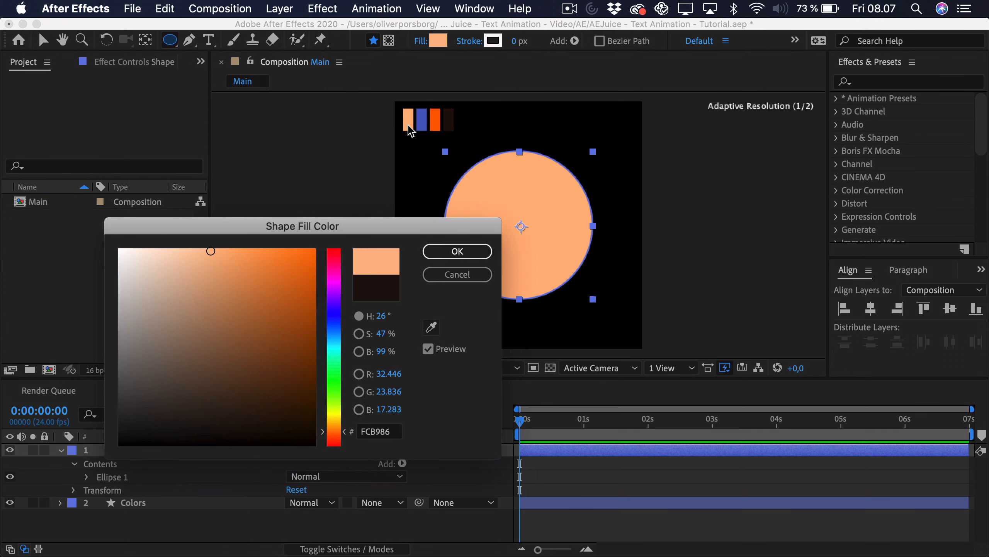
click(429, 254)
click(571, 470)
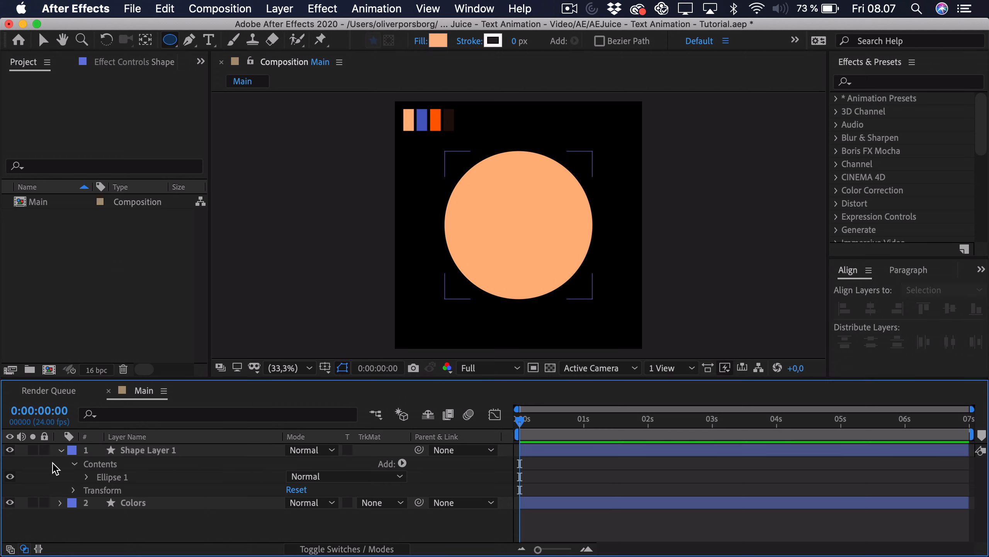
- Collapse the large circle's shape layer and rename it "Main Circle"
click(62, 450)
click(140, 450)
key(Return)
text(M)
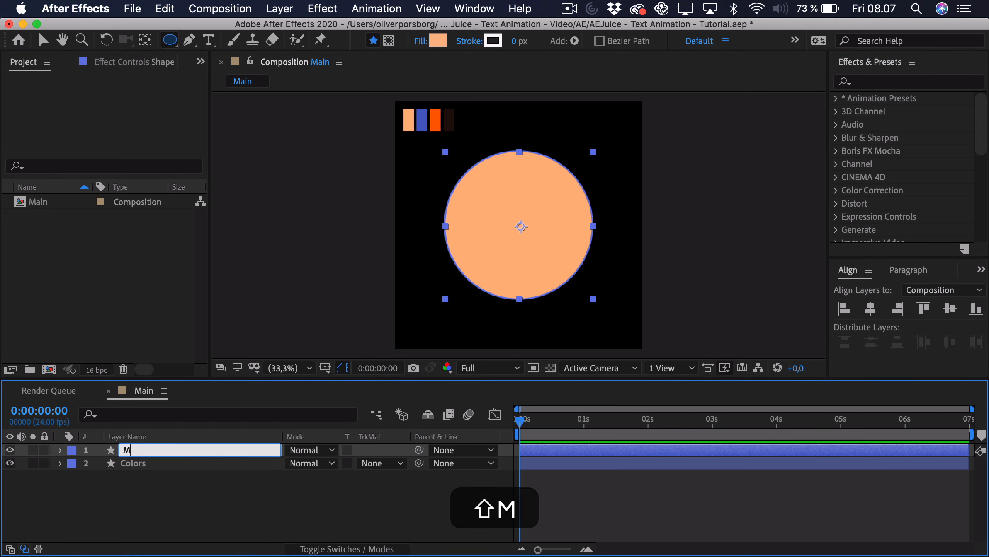
text(ain Circle)
key(Return)
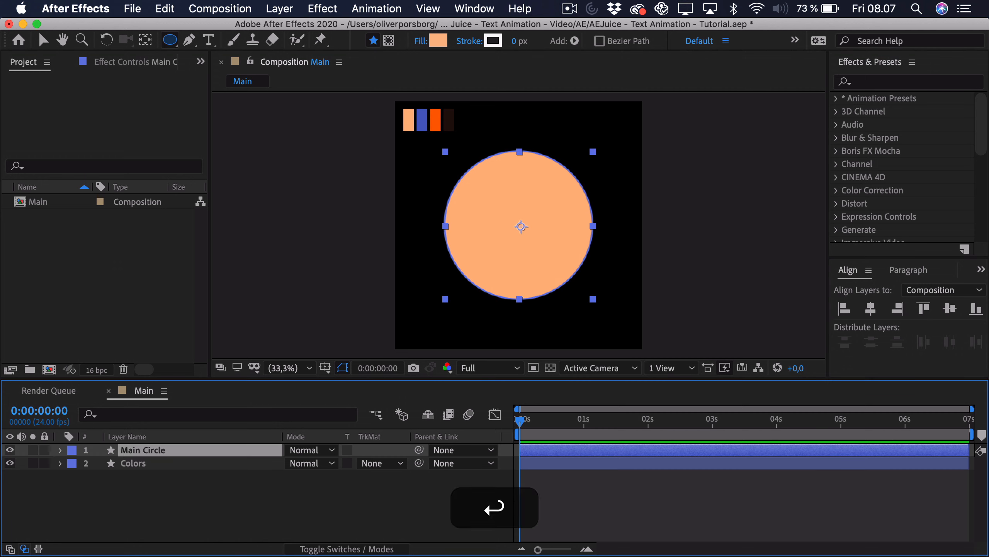
click(208, 528)
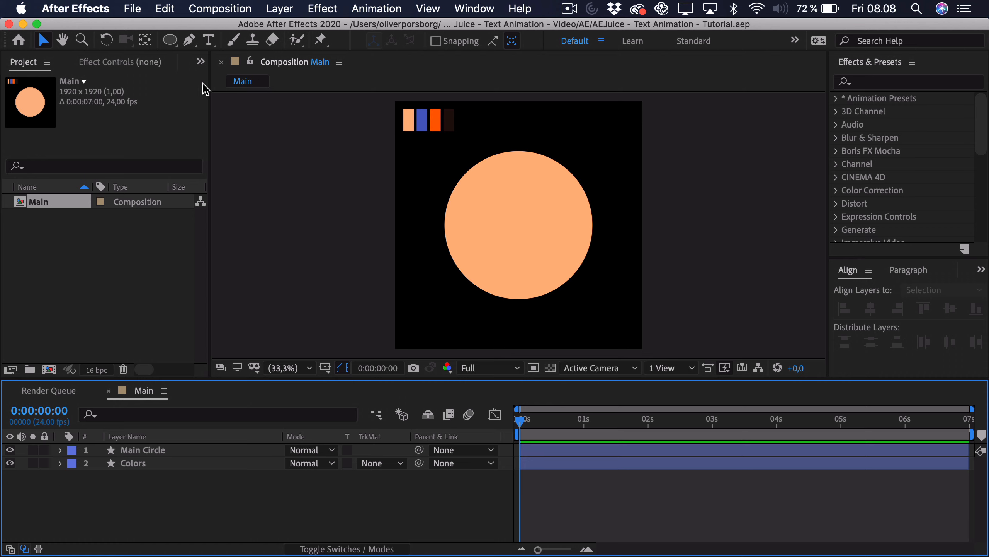
- Draw a smaller circle over the main circle's lower-right edge on a new layer and fill it with the blue swatch color
click(171, 42)
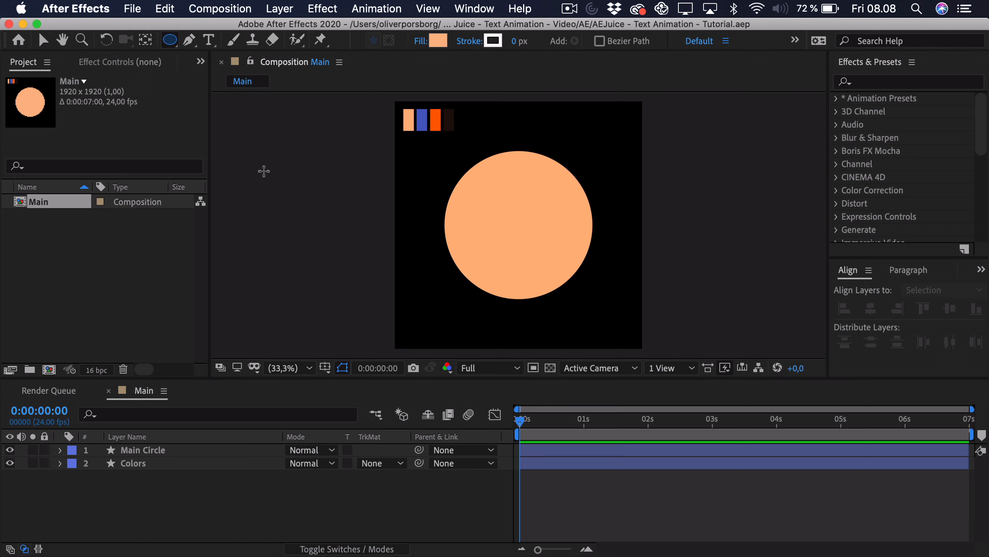
drag(530, 213, 589, 276)
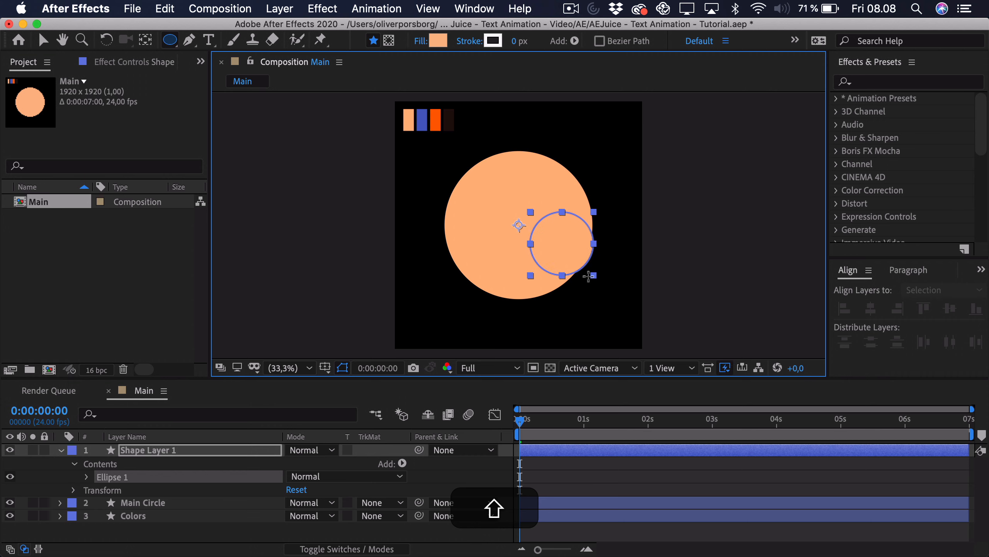
click(439, 41)
click(431, 327)
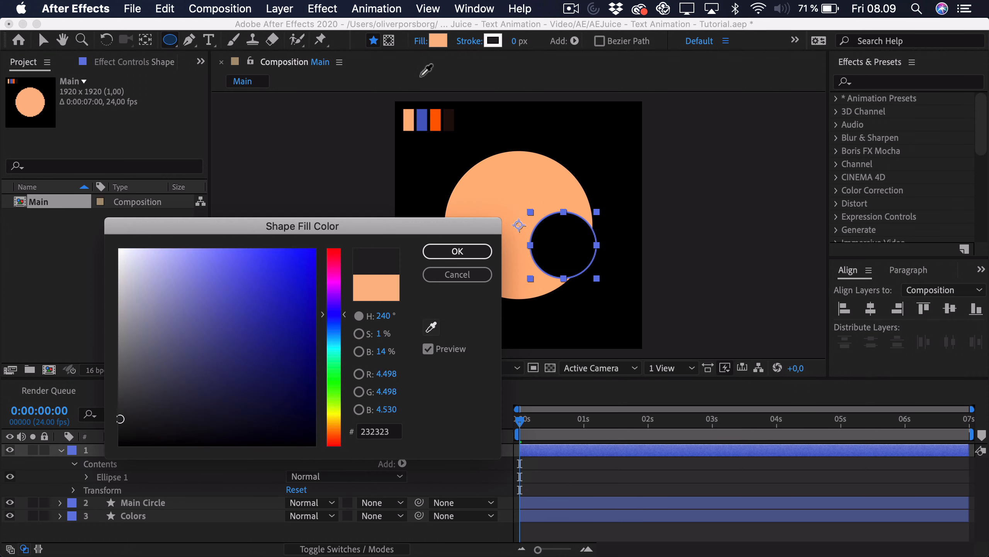
click(422, 119)
click(455, 252)
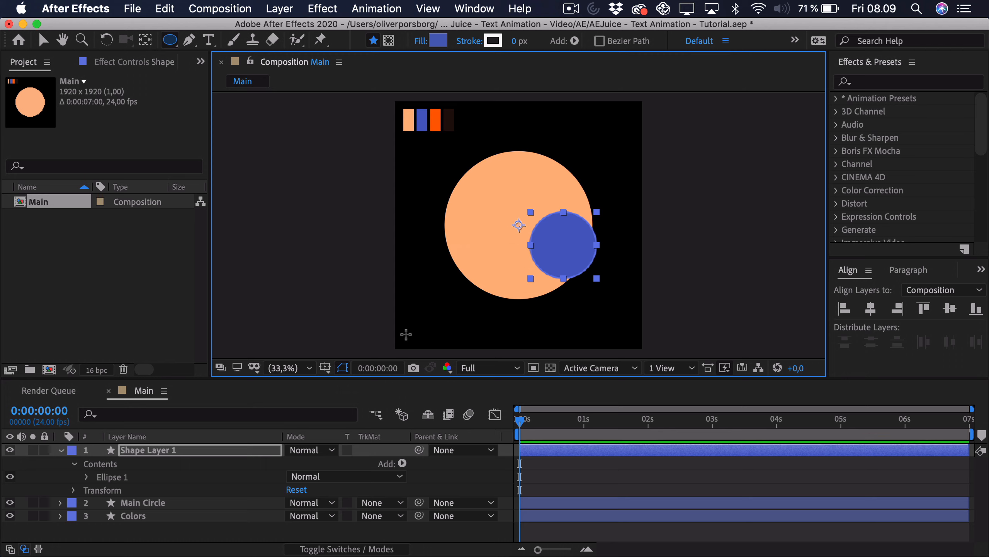
- Lower the Main Circle layer's opacity to 24%
click(161, 503)
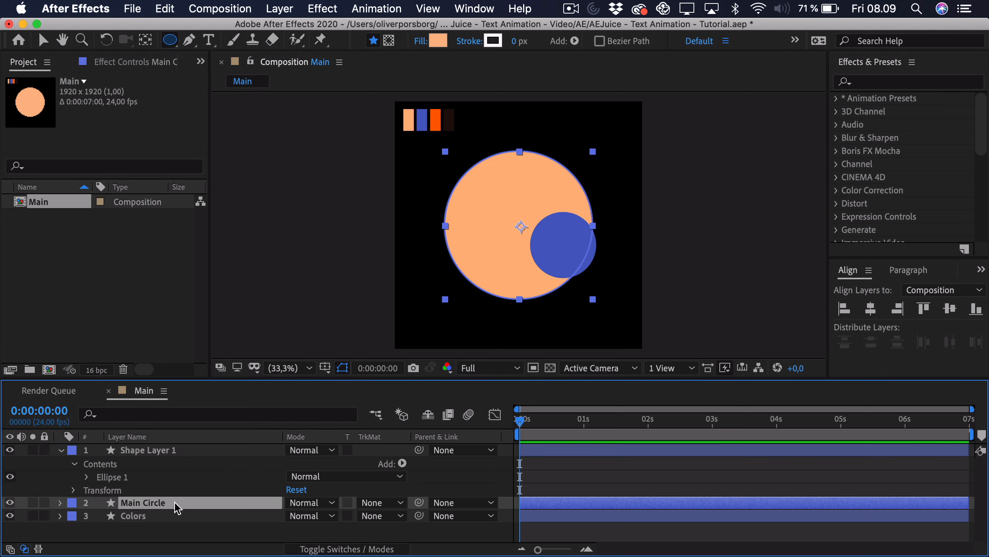
key(t)
drag(293, 515, 231, 513)
click(546, 473)
- Draw a medium circle over the main circle's lower-left area on its own layer and fill it with the orange swatch color
key(v)
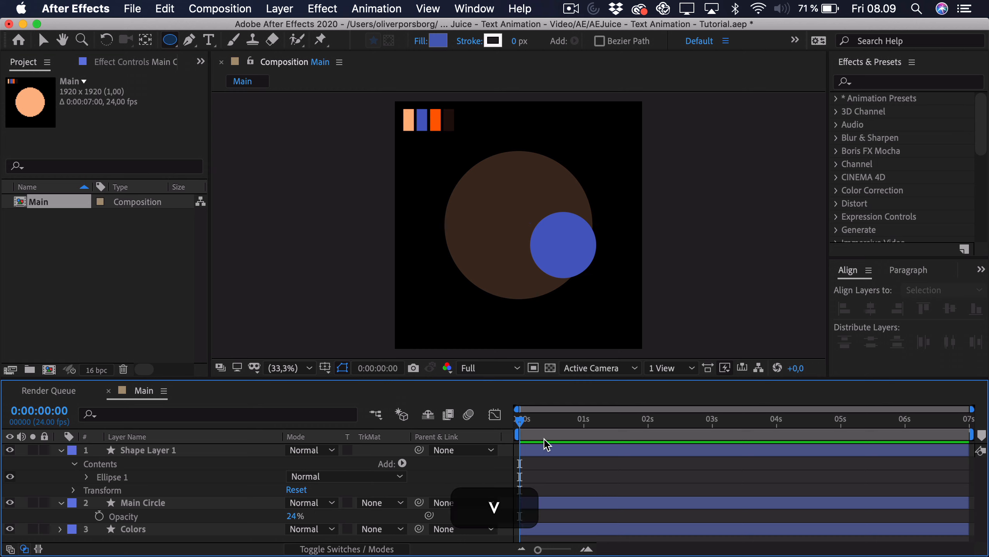
click(545, 450)
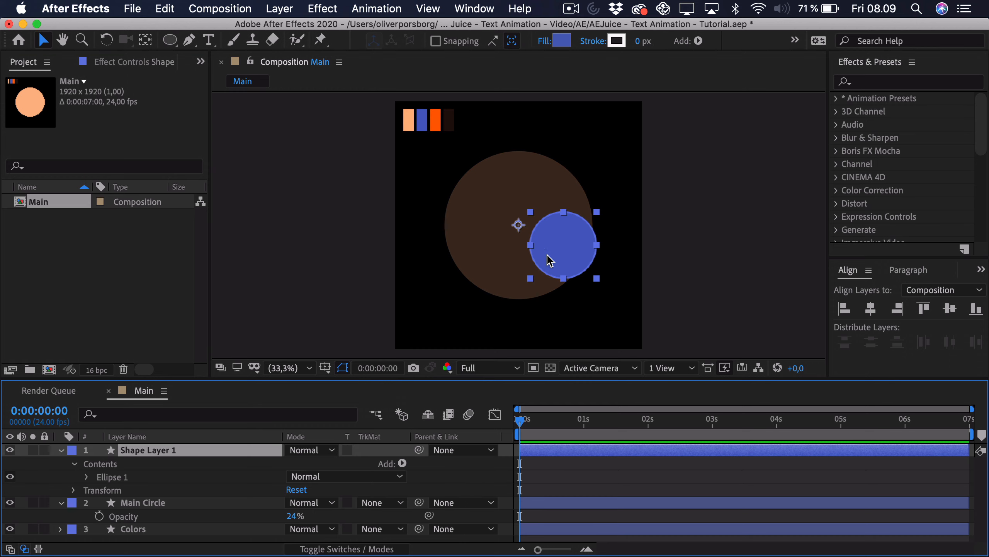
click(170, 40)
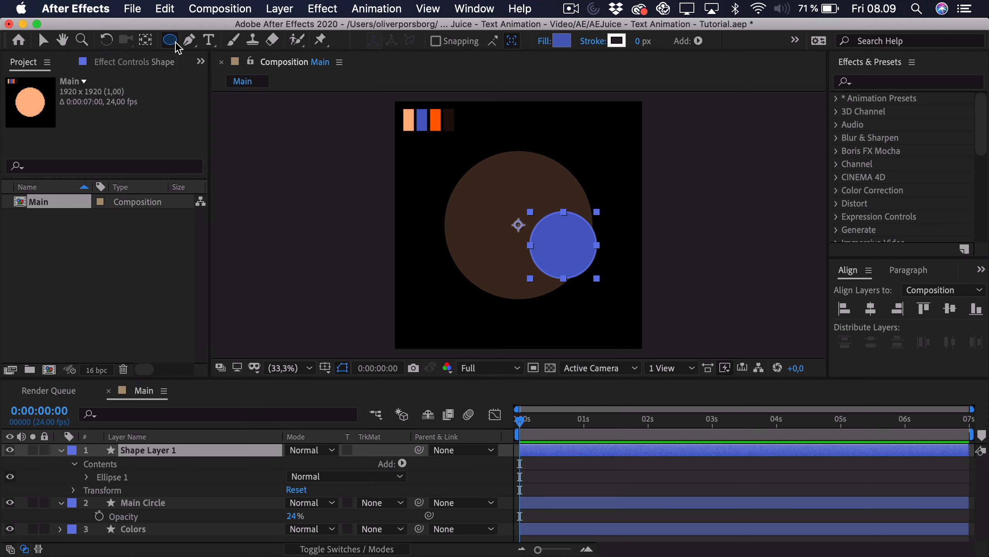
click(553, 467)
drag(463, 229, 532, 316)
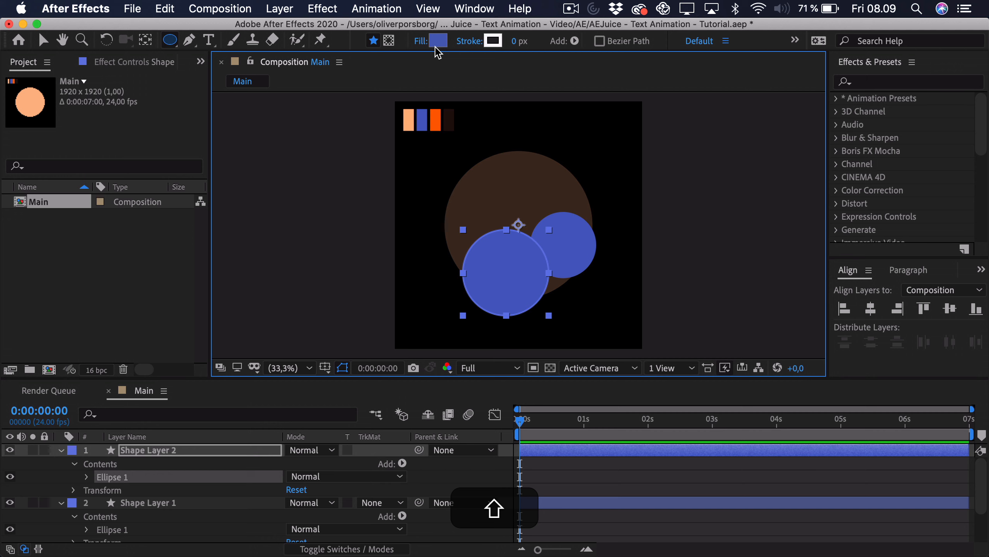
- Draw a bigger circle over the main circle's upper-right area on a new layer and fill it with peach FCB986 from the swatch
drag(543, 182, 589, 140)
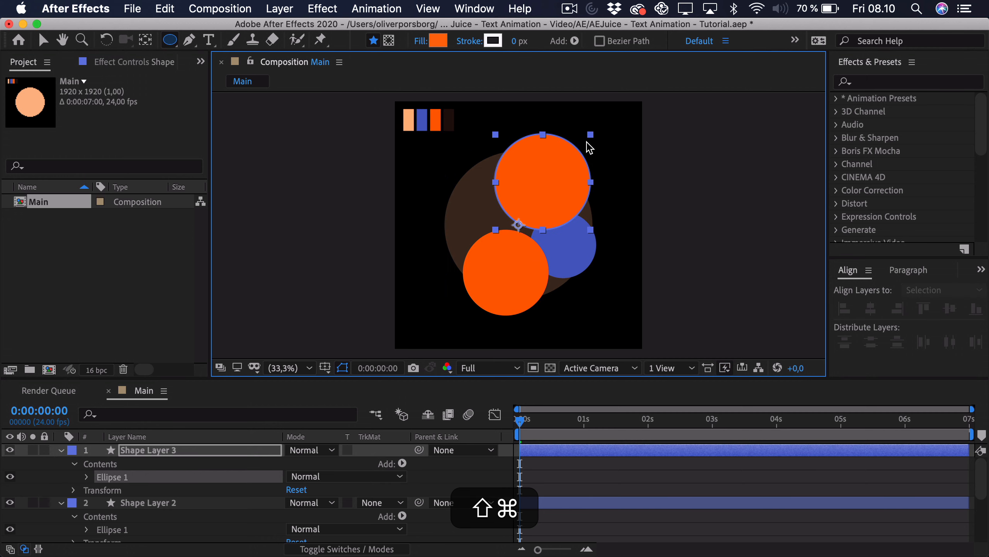
click(439, 41)
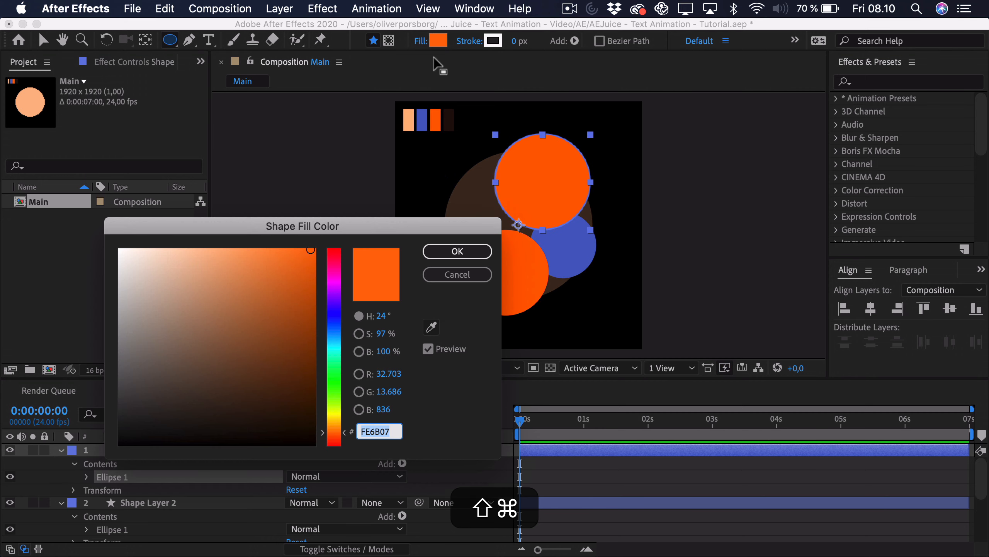
click(433, 327)
click(408, 121)
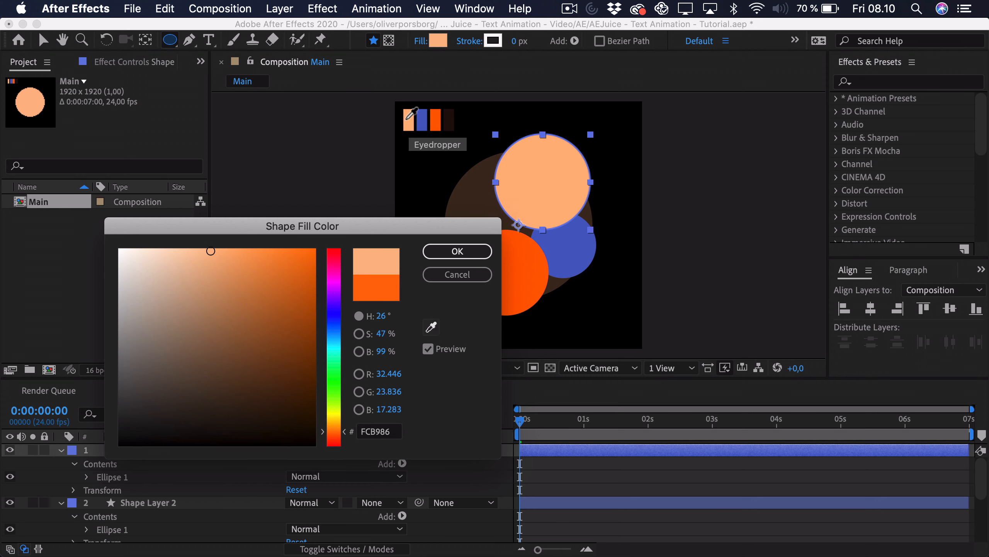
click(457, 250)
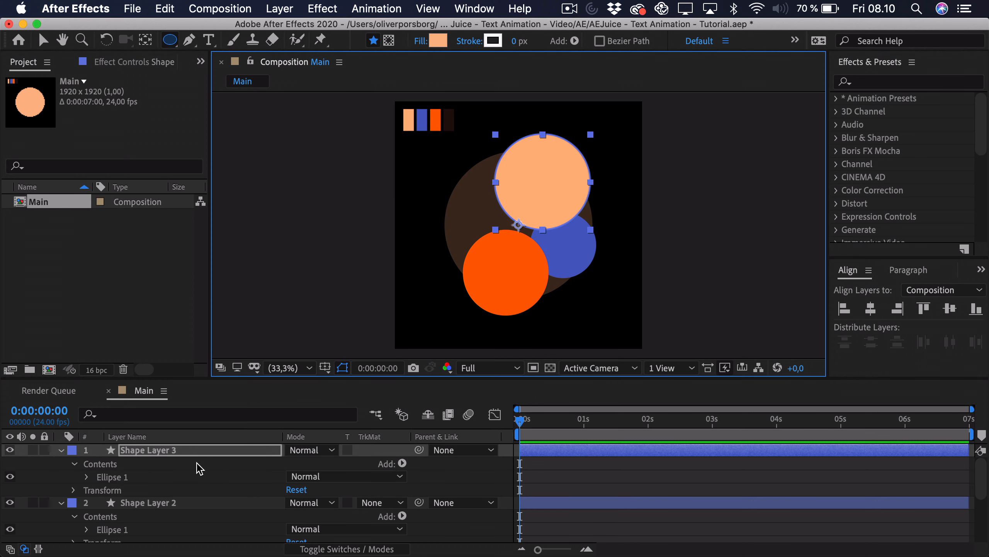
- Draw a small circle over the main circle's left edge on a new layer and fill it with blue sampled from the existing blue circle
click(183, 460)
drag(440, 181, 493, 238)
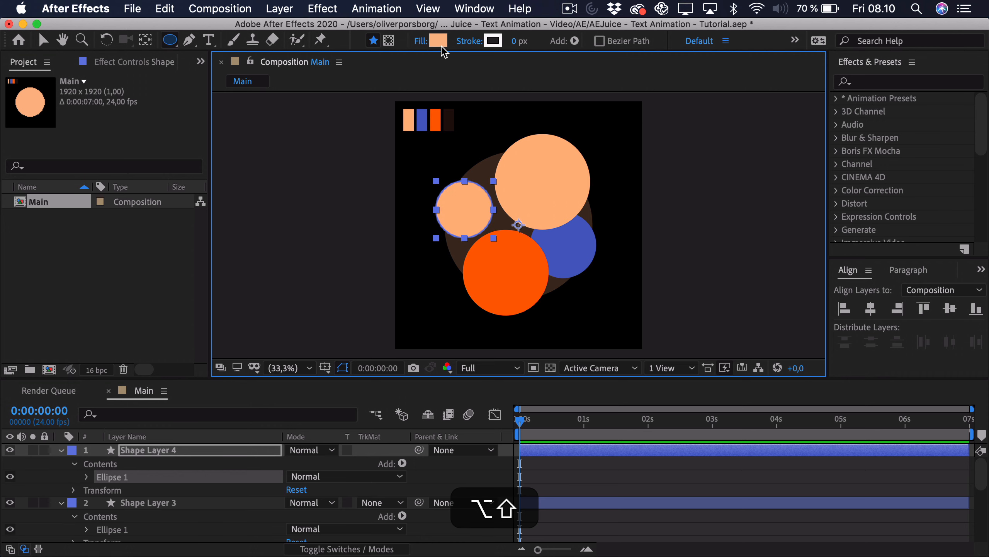
click(439, 40)
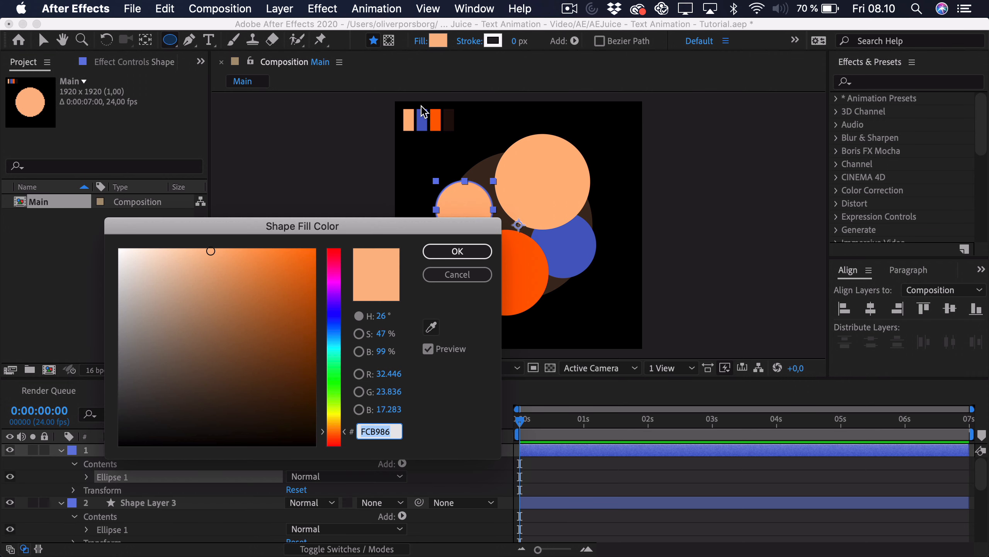
click(431, 327)
click(565, 269)
click(454, 252)
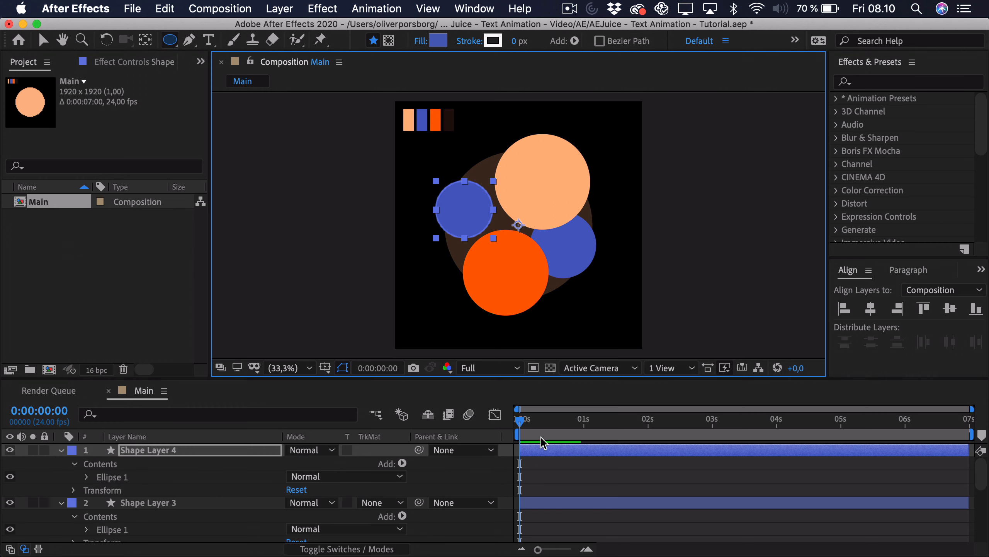
- Draw a medium circle over the peach circle's left side on a new layer and fill it with orange FE6B07 sampled from the lower orange circle
key(F2)
drag(470, 151, 547, 227)
click(441, 41)
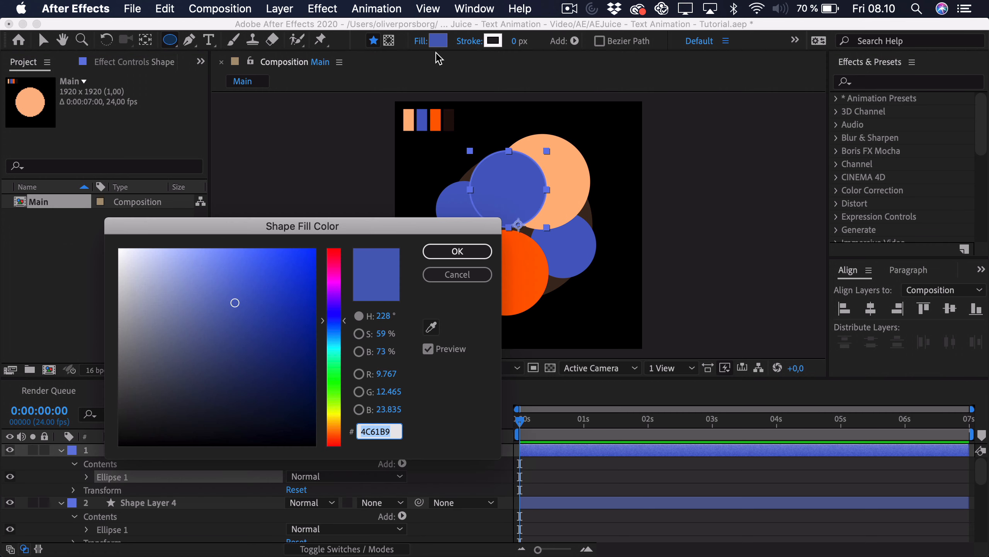
click(431, 327)
click(521, 289)
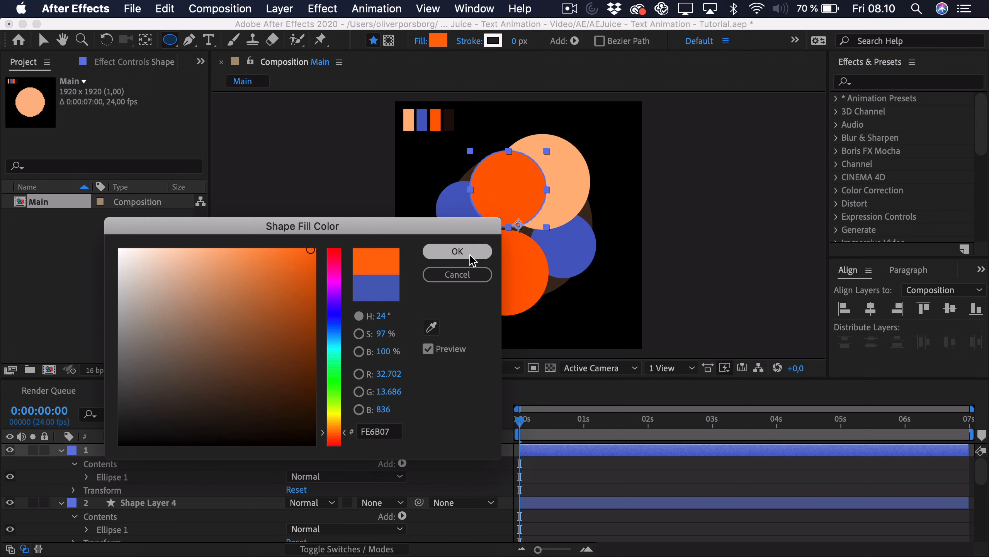
click(457, 251)
key(super+z)
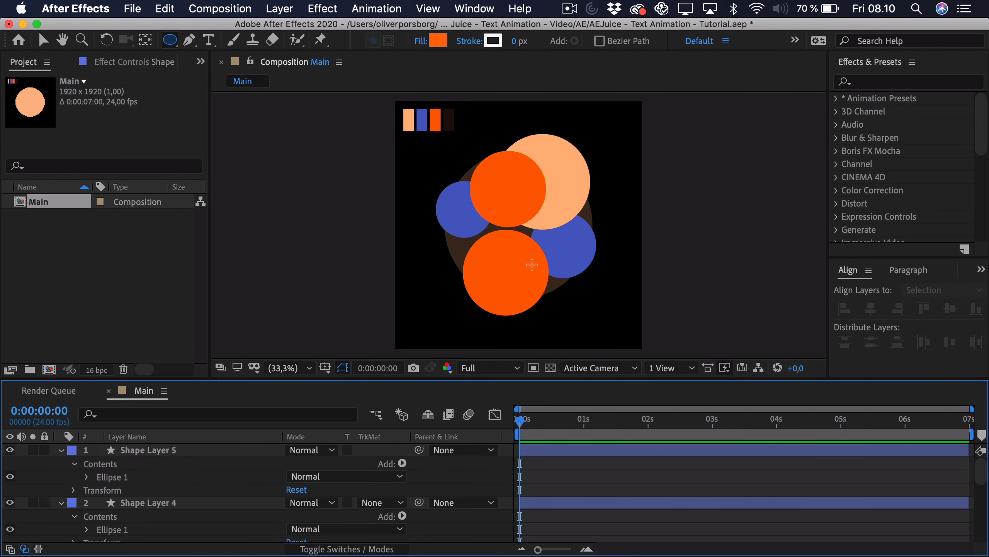
- Draw a small circle overlapping the lower orange and right blue circles on a new layer, filled with peach sampled from the big peach circle
drag(533, 254, 561, 295)
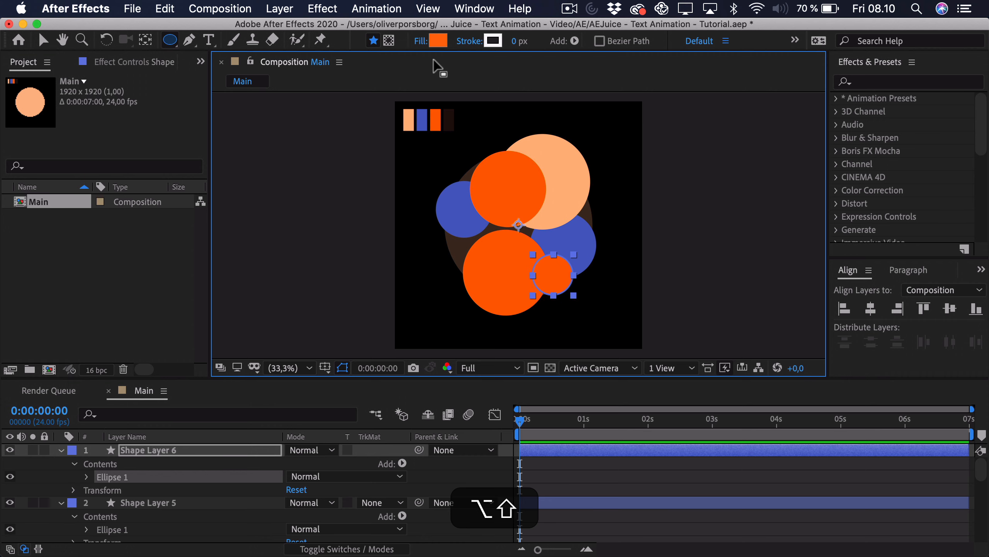
click(441, 40)
click(432, 327)
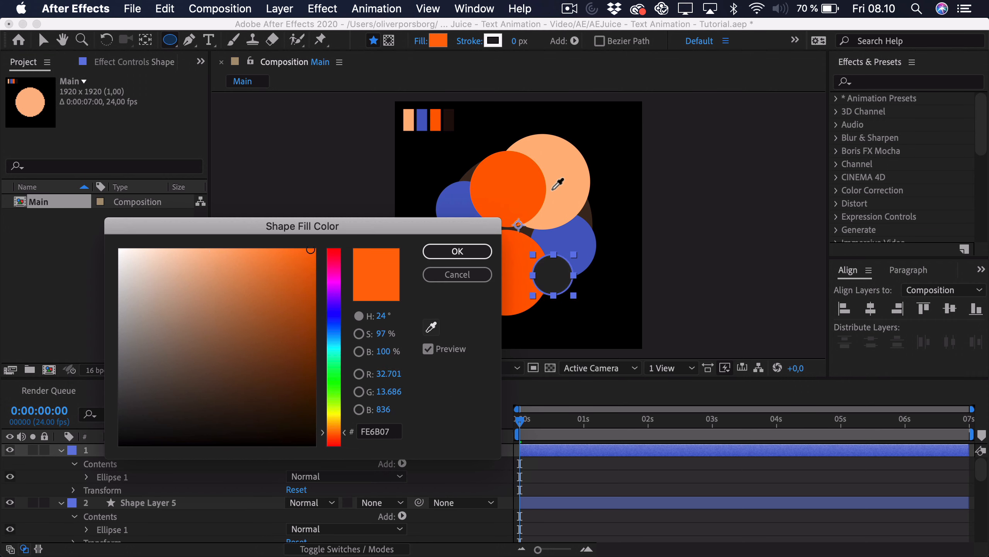
click(559, 187)
click(457, 251)
click(590, 491)
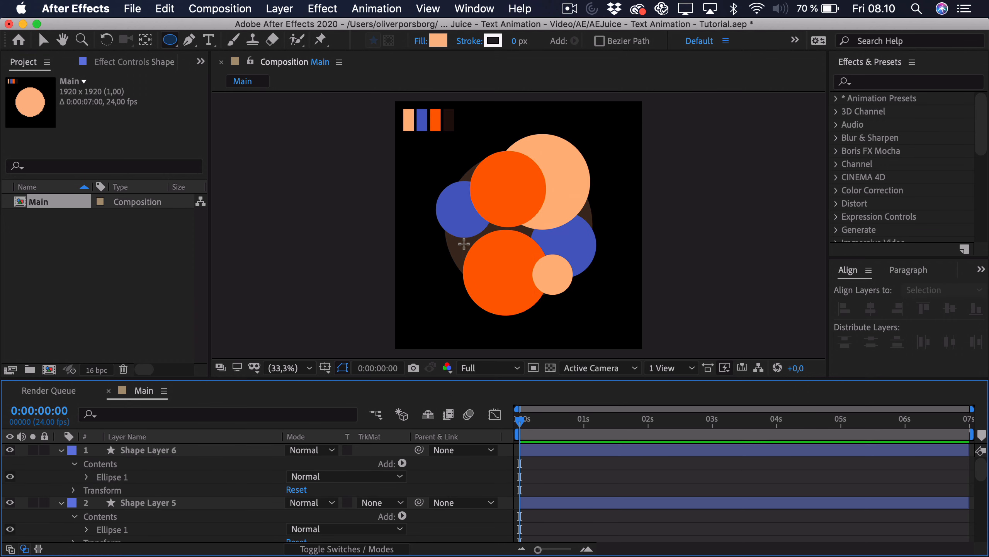
- Draw a circle over the lower orange circle's upper-left side on a new layer and fill it with sampled blue 4C61B9
drag(451, 229, 490, 288)
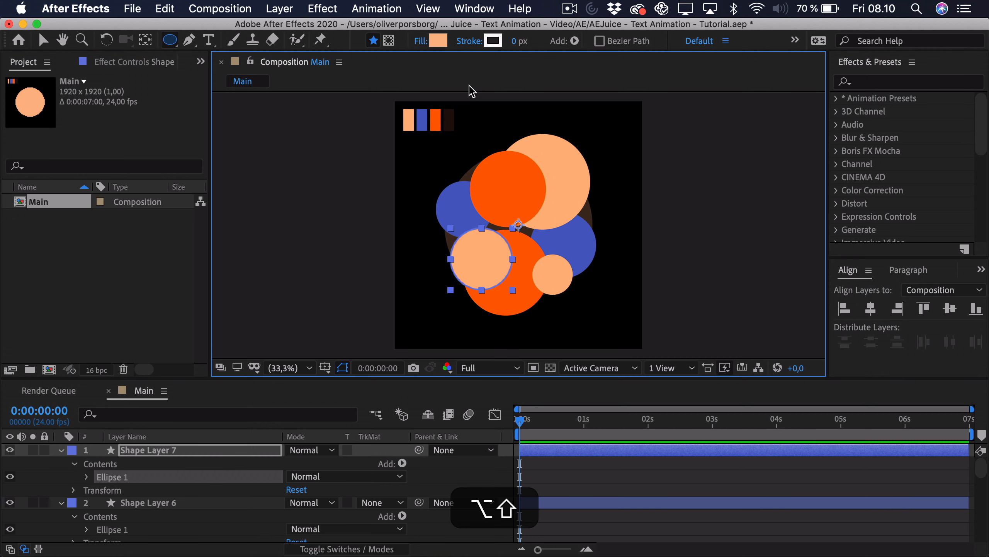
click(438, 41)
click(431, 327)
click(576, 267)
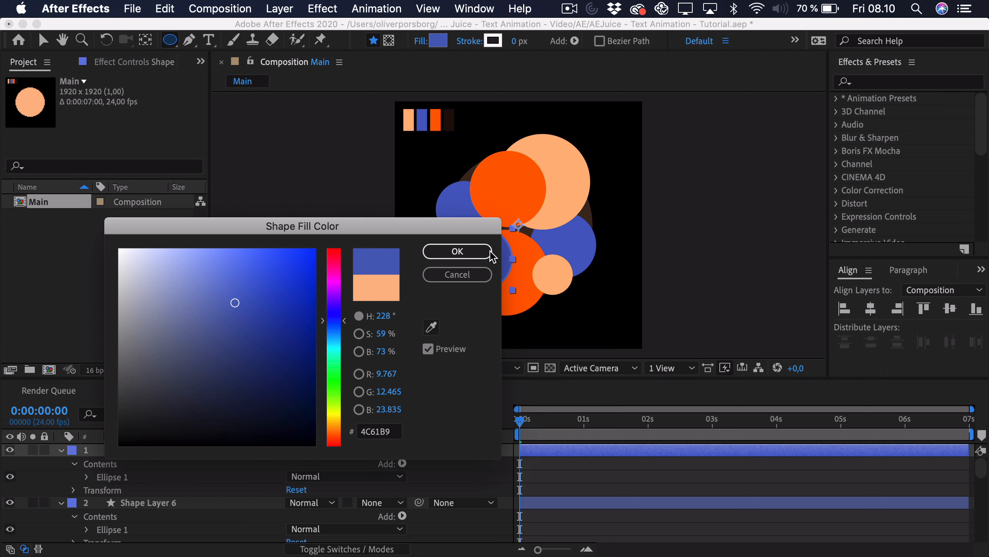
click(458, 252)
click(559, 477)
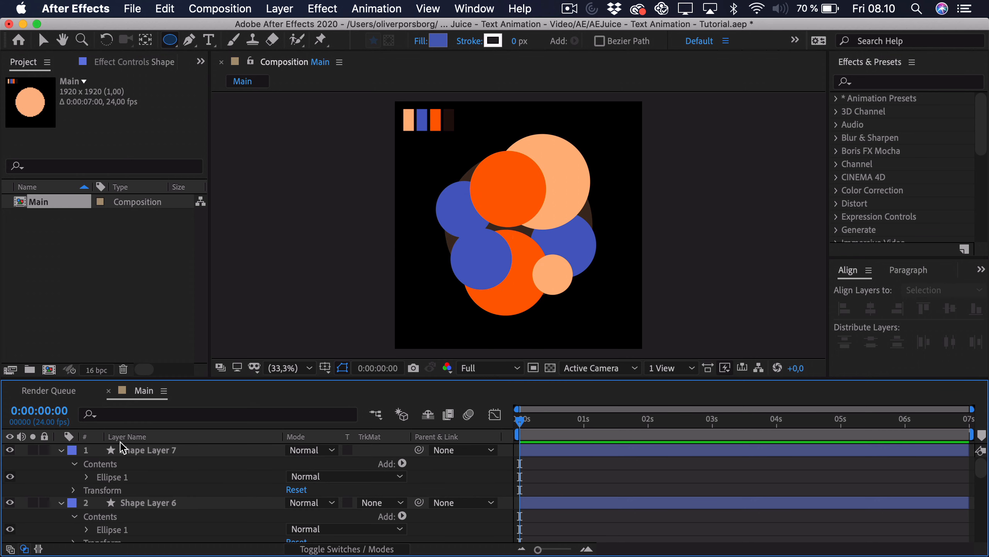
- Pre-compose Shape Layers 1 through 7 into a new composition named Circles
click(126, 452)
scroll(127, 455, down, 8)
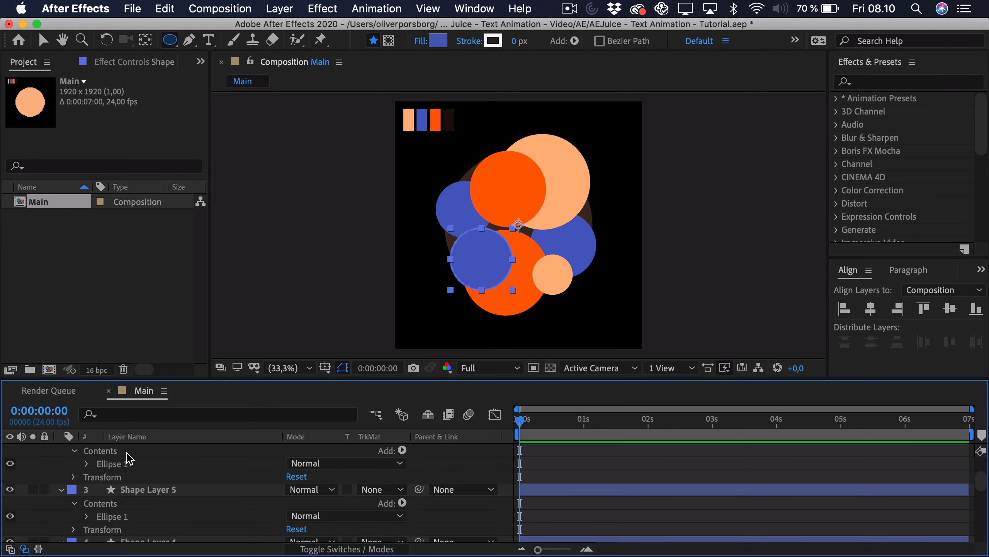
scroll(130, 460, down, 5)
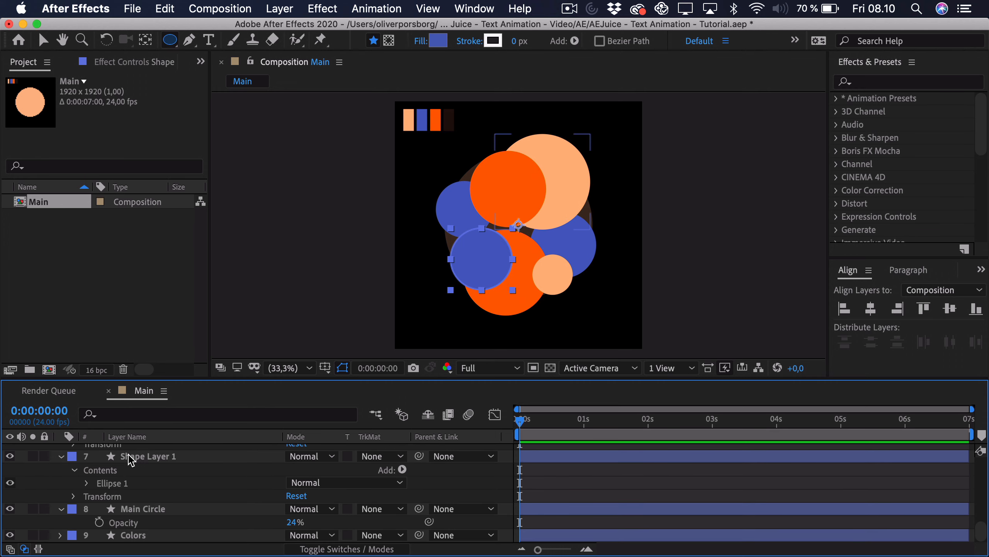
shift+click(151, 462)
right_click(151, 461)
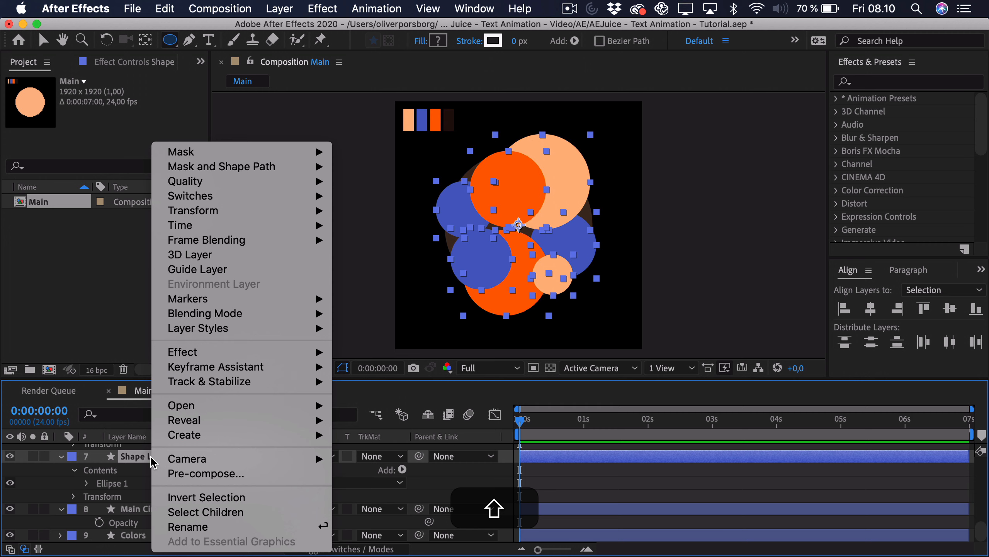
click(205, 471)
text(Circles)
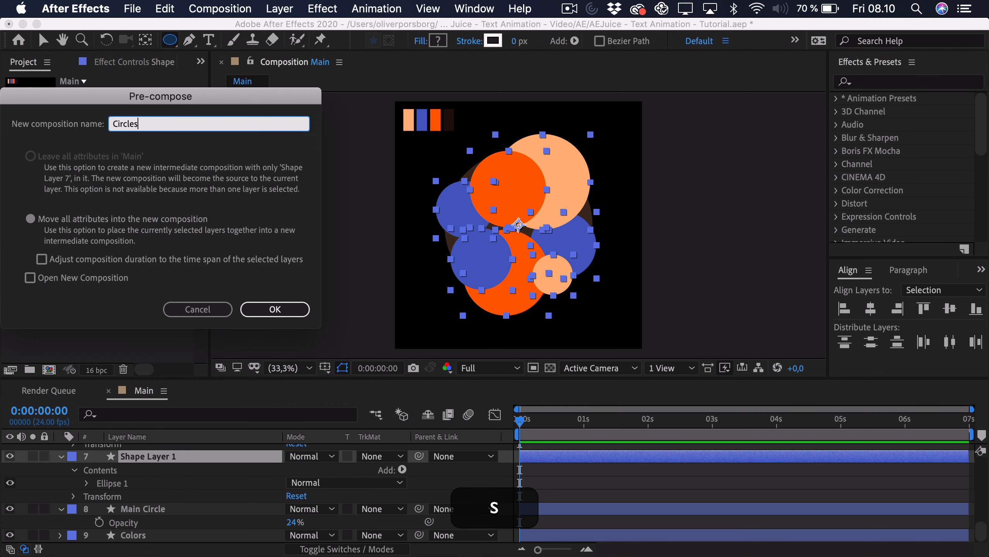
key(Return)
key(v)
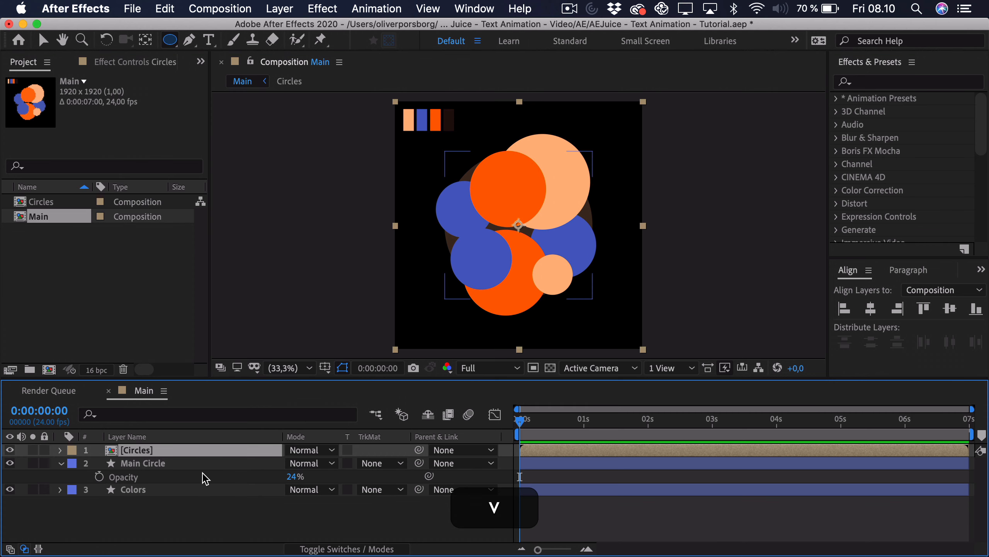
- Open the Circles composition and show the Title/Action Safe guides
double_click(168, 452)
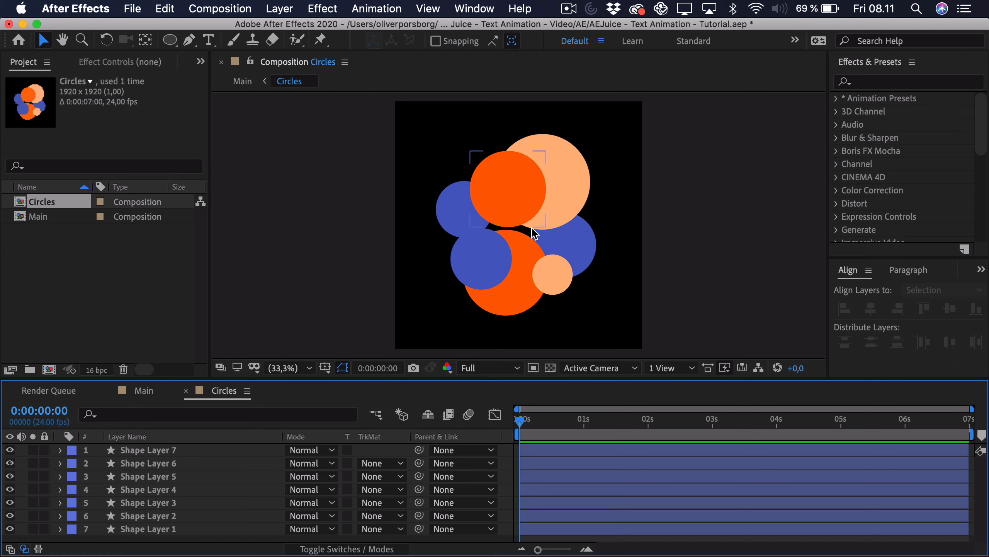
click(325, 368)
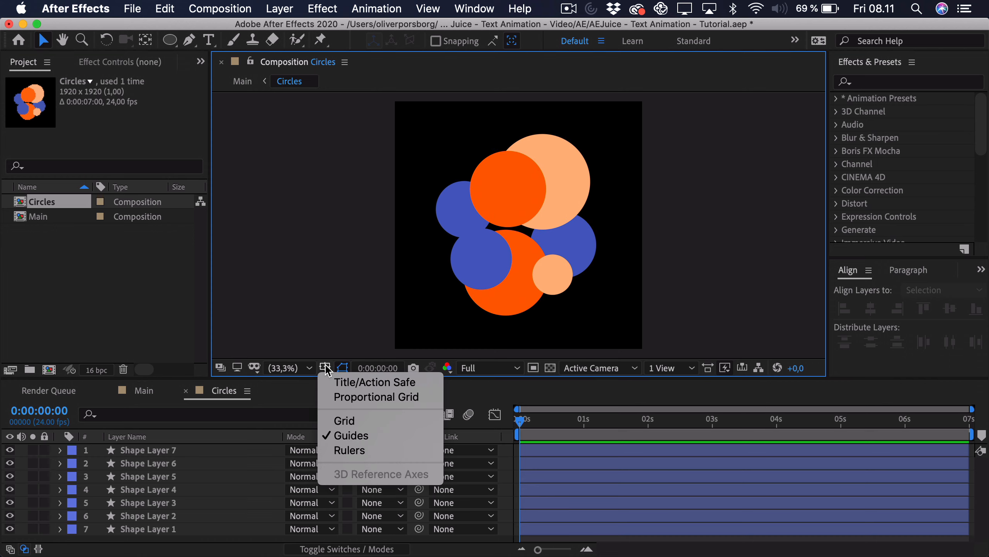
click(355, 382)
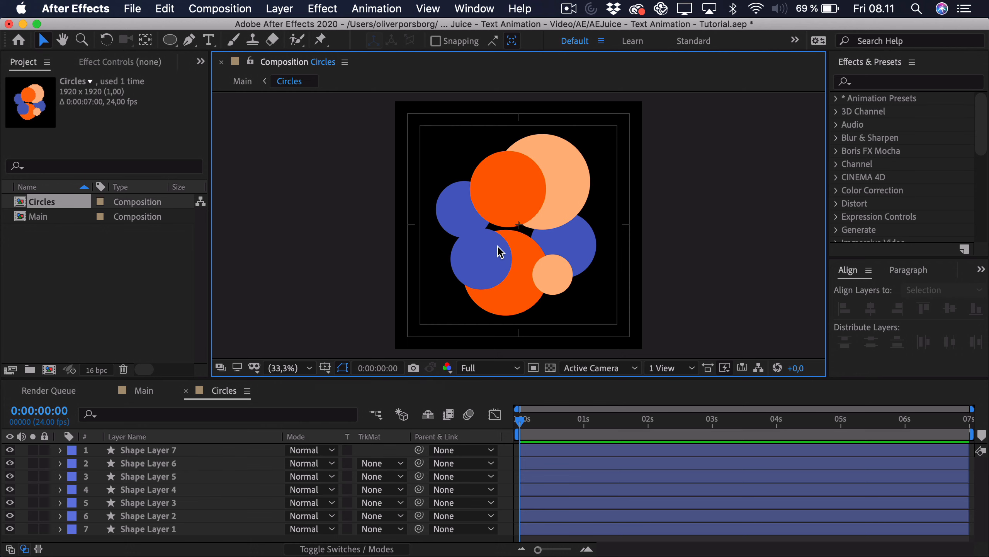
- Examine up close whether the shape layers' anchor points sit on the composition's center mark
click(163, 450)
key(period)
key(period)
key(period)
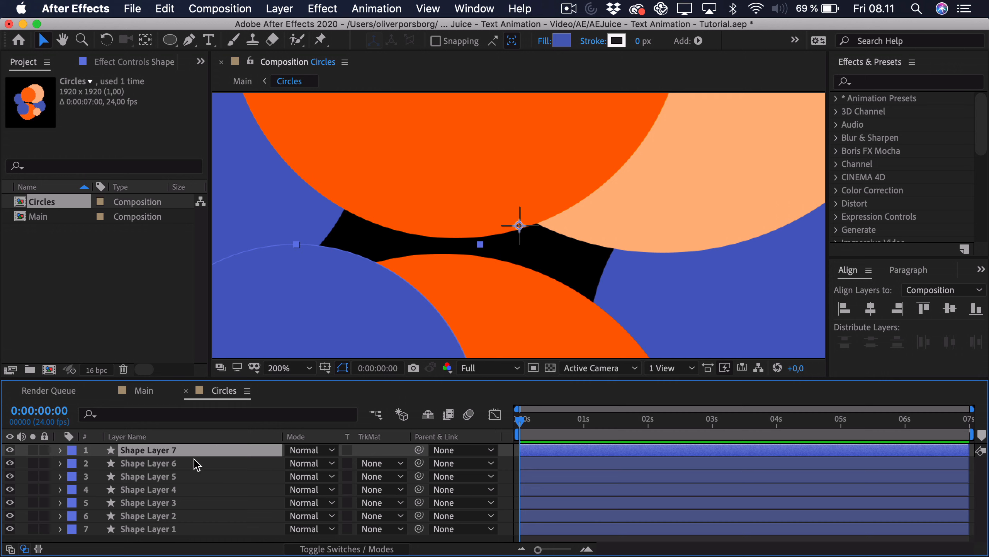
click(170, 464)
click(166, 506)
click(163, 517)
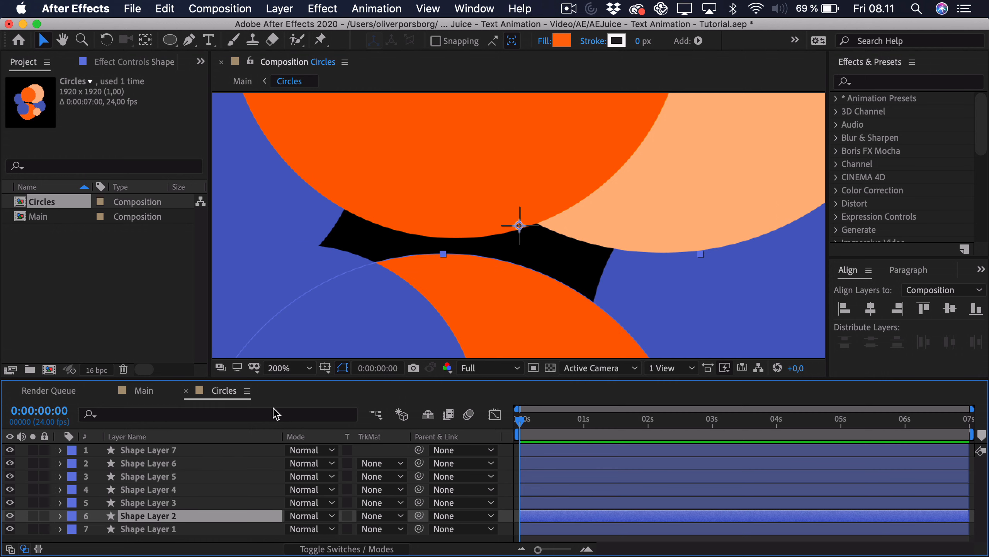
key(comma)
key(comma)
key(comma)
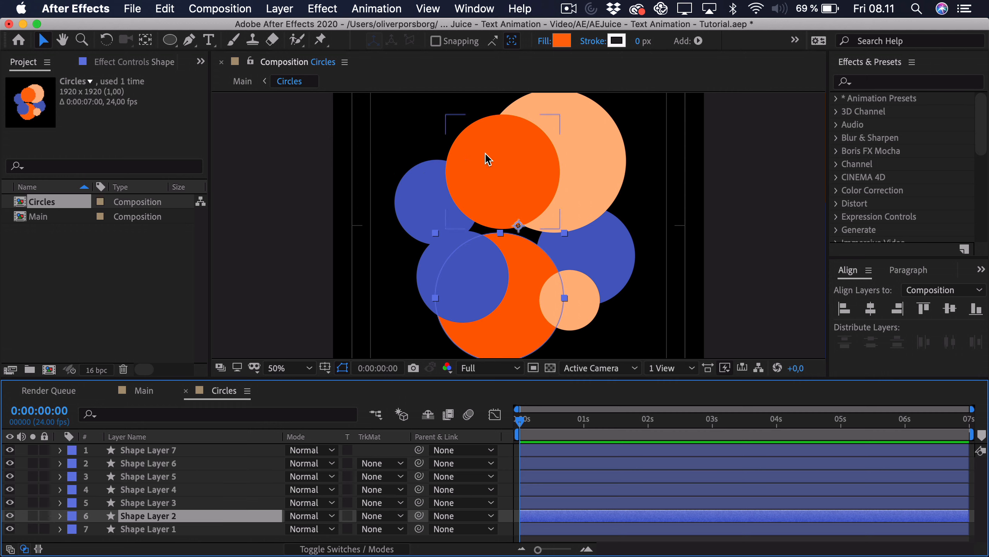
- Try shifting the upper orange circle up and left and moving its anchor point back to the composition center, then undo these changes
drag(489, 159, 469, 137)
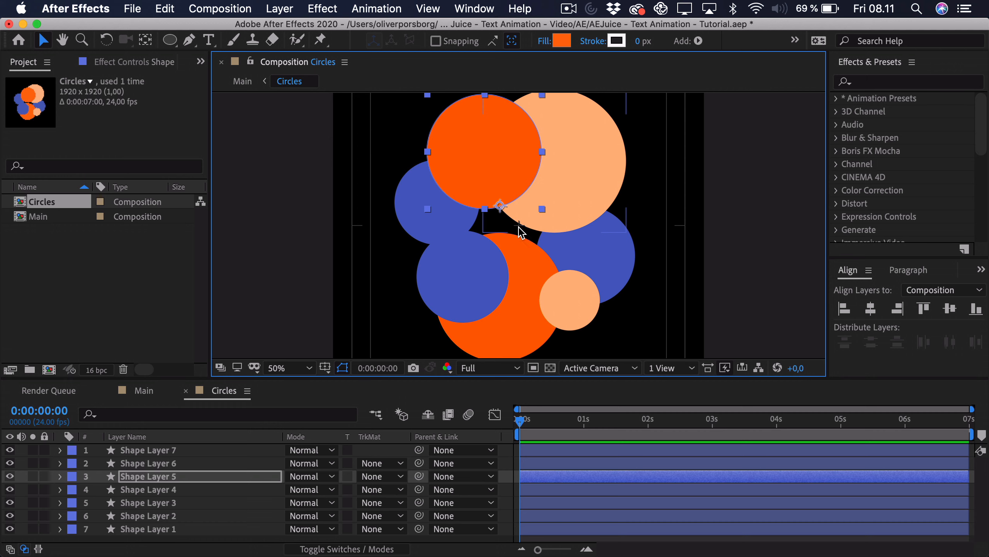
click(145, 43)
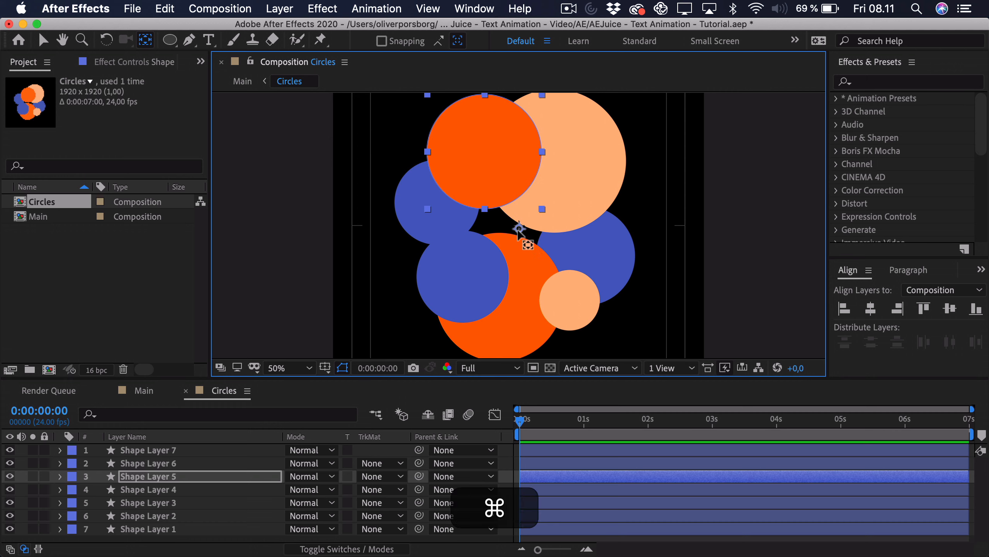
key(super+z)
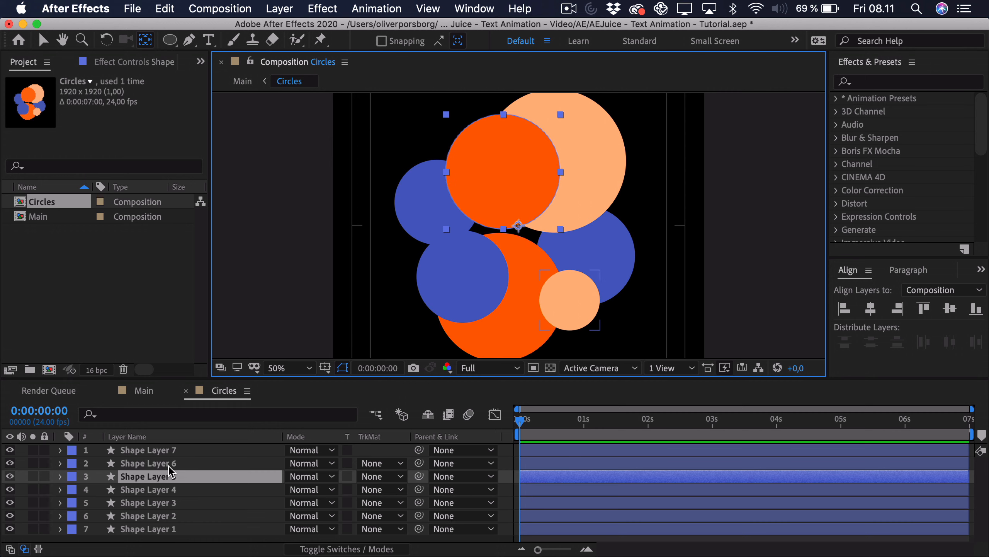
key(v)
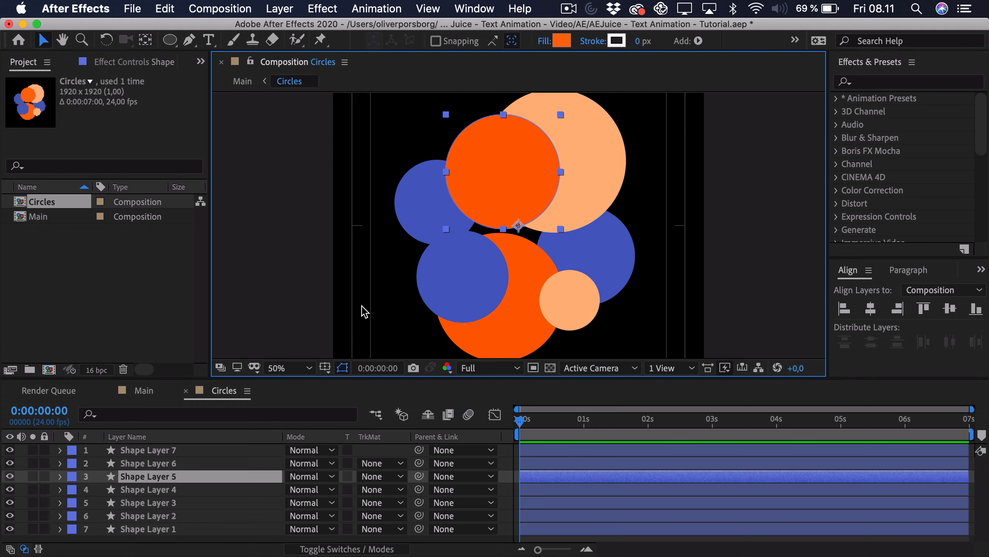
- Add the expression time*7 to Shape Layer 7's rotation and preview the motion
click(187, 453)
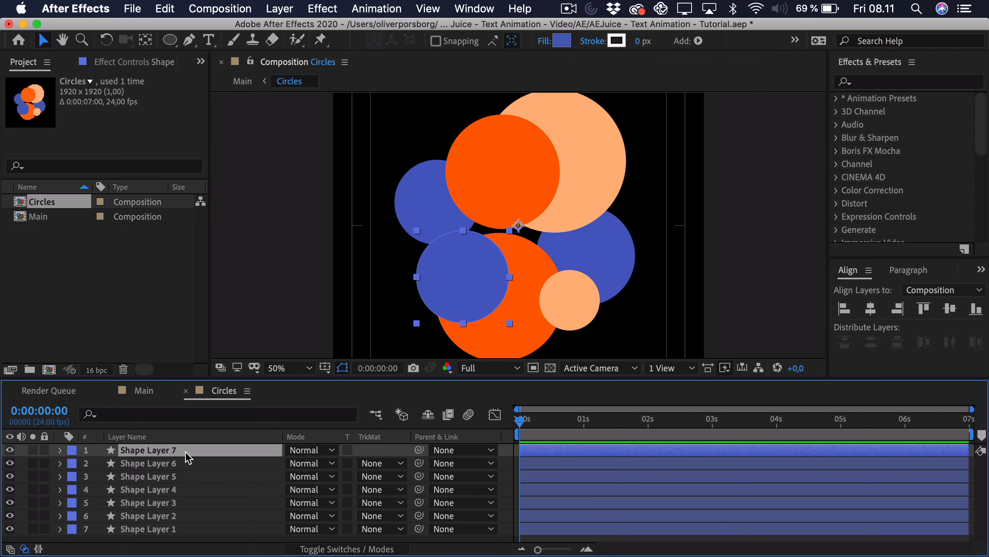
key(r)
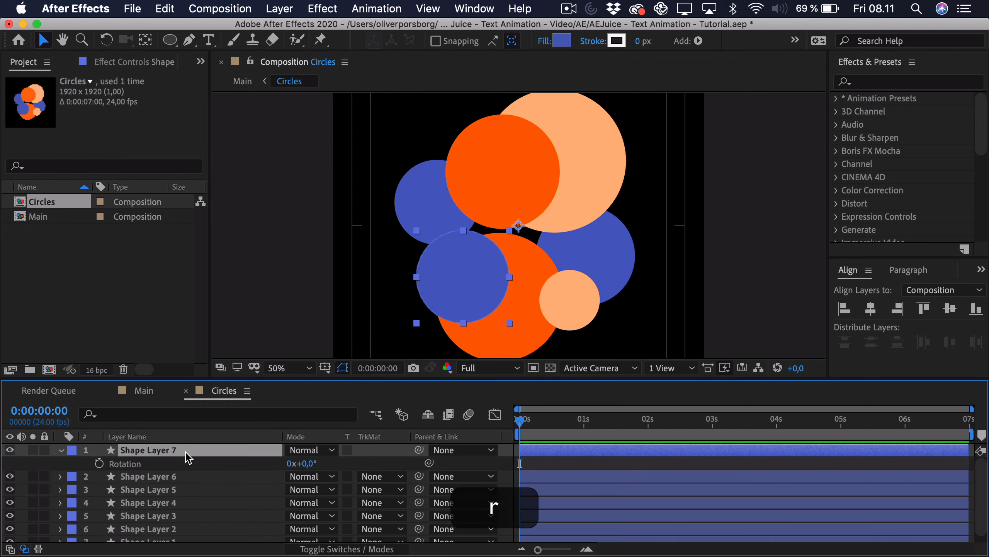
alt+click(100, 464)
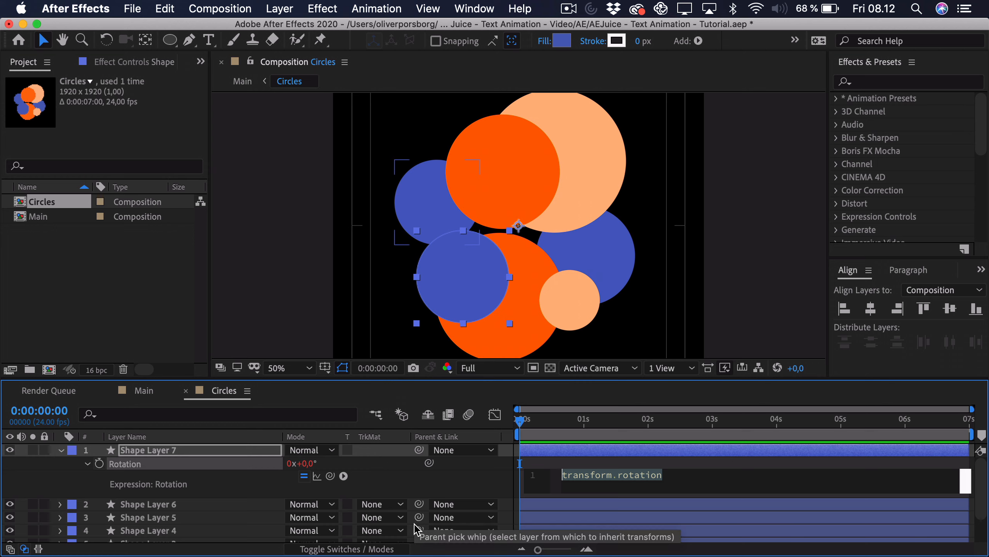
text(time*)
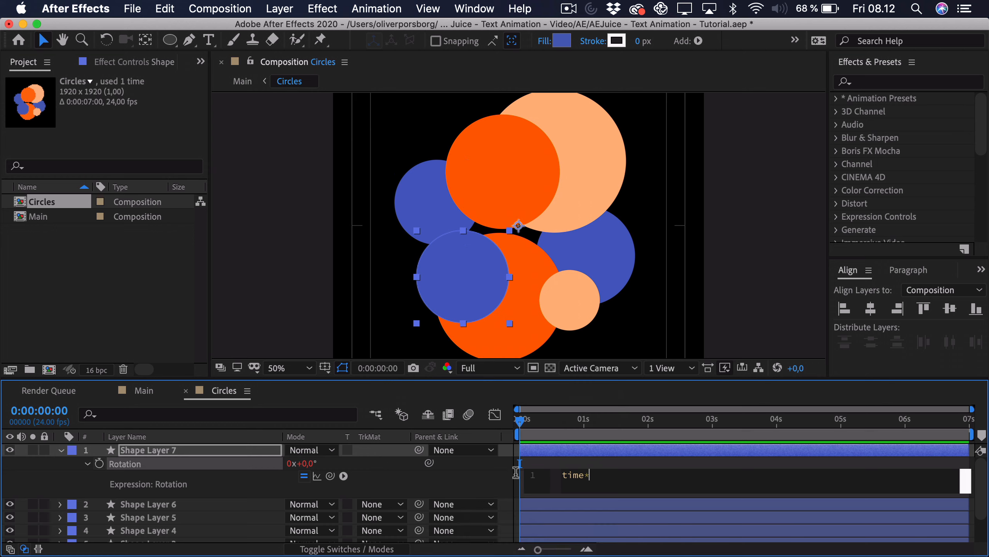
text(7)
click(545, 467)
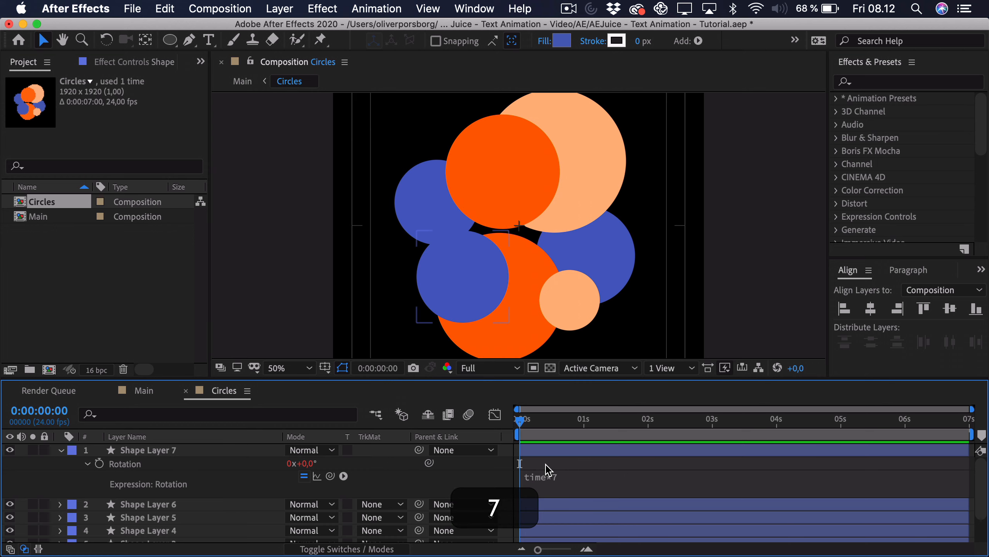
key(space)
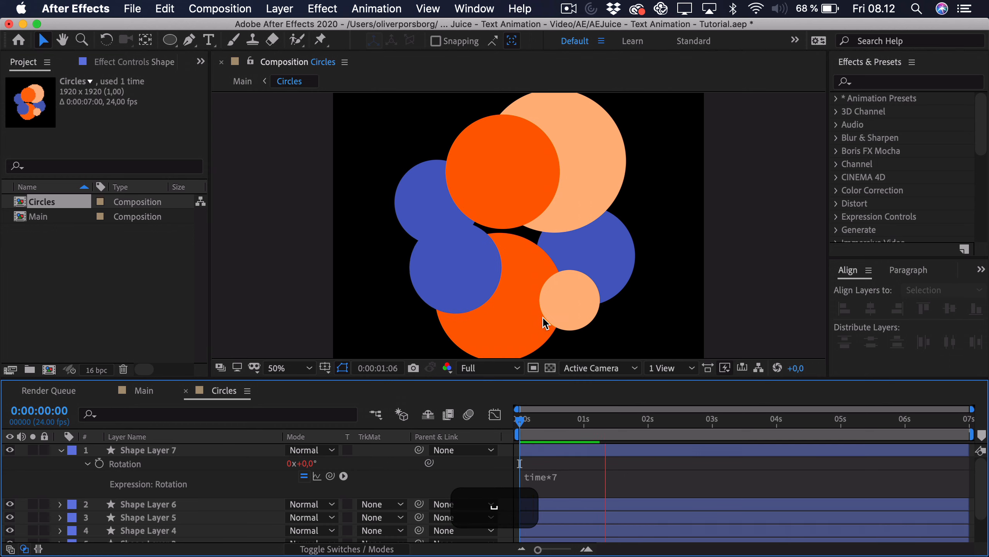
- Change Shape Layer 7's rotation expression to time*25 and preview the motion from the start of the timeline
click(584, 474)
click(599, 475)
key(BackSpace)
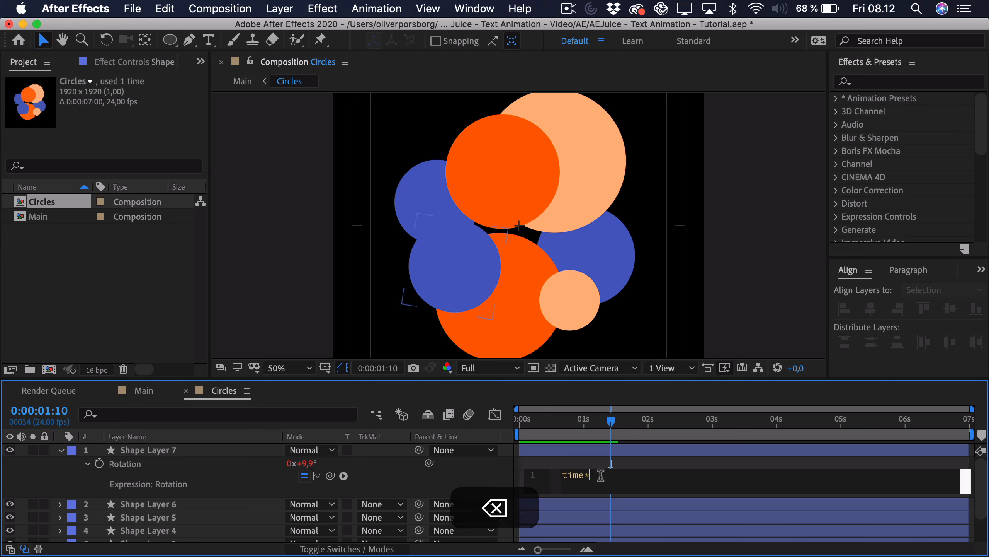
text(20)
key(BackSpace)
text(5)
click(586, 454)
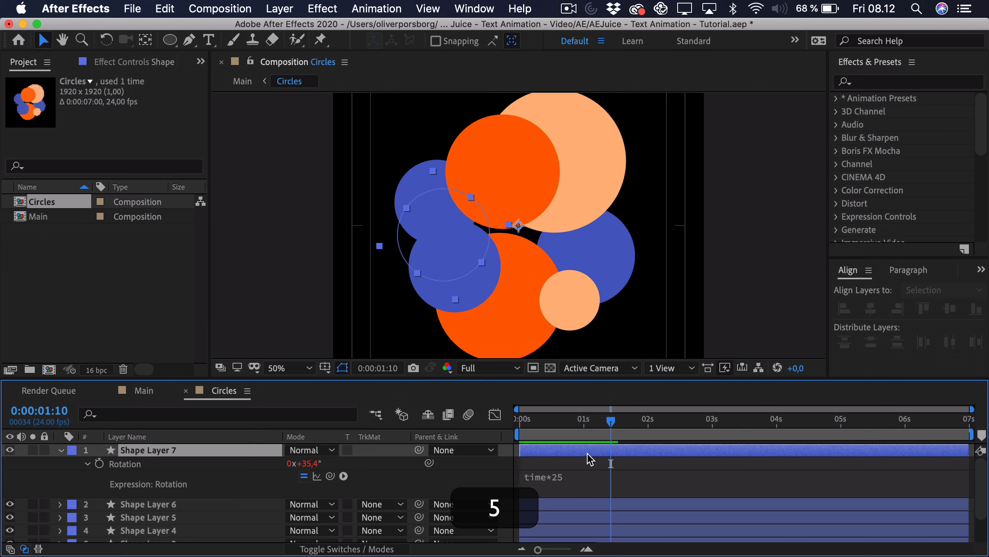
drag(560, 420, 516, 418)
key(space)
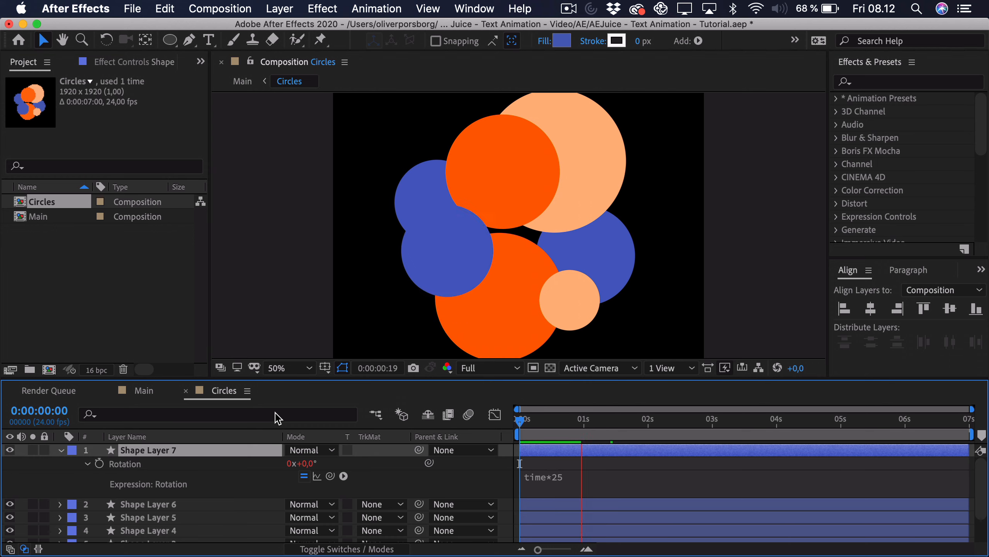
key(space)
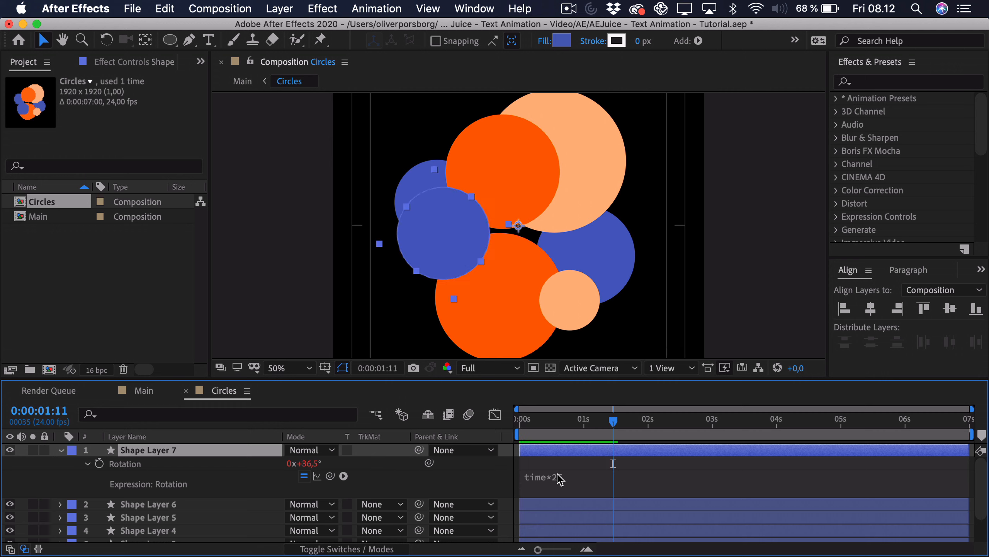
- Copy the text of Shape Layer 7's rotation expression
click(560, 479)
key(super+c)
click(353, 481)
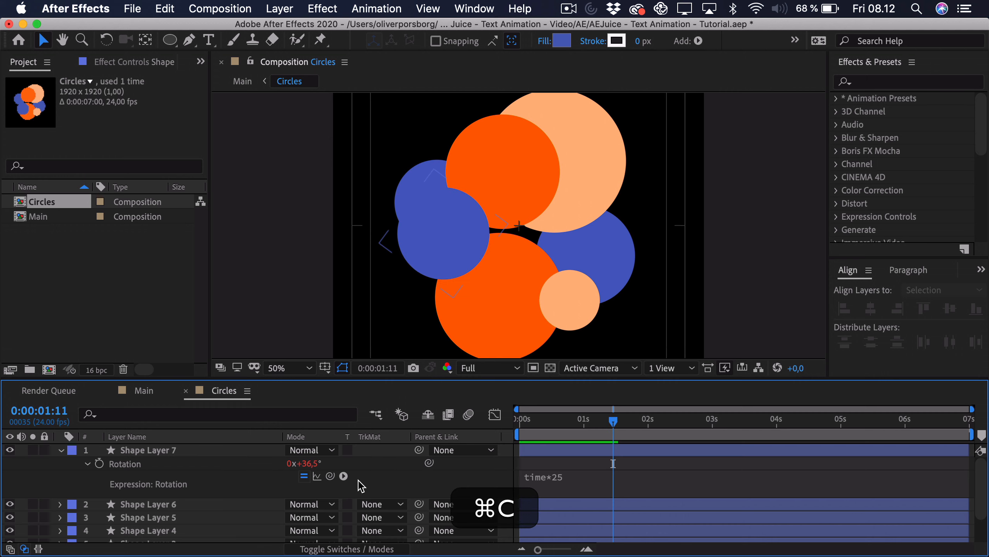
- Reveal the rotation properties of Shape Layers 6 through 1 and copy Shape Layer 7's time*25 expression again
click(155, 506)
scroll(155, 506, down, 2)
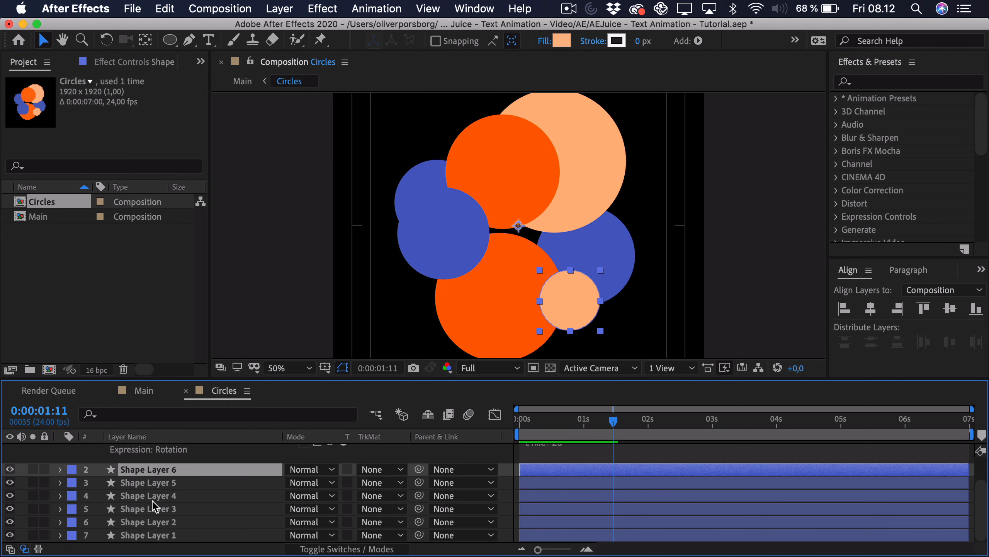
shift+click(168, 535)
key(shift+r)
click(559, 454)
key(super+c)
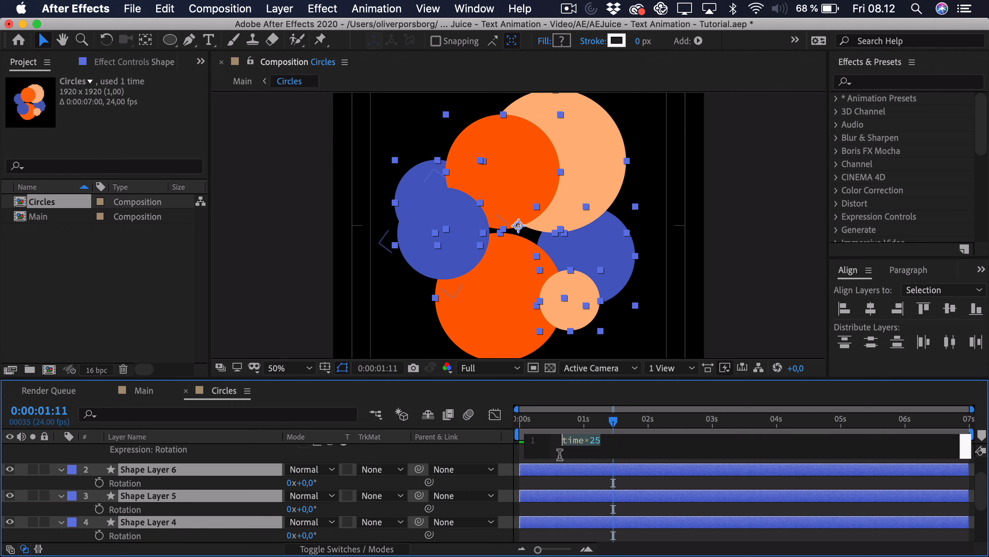
click(436, 455)
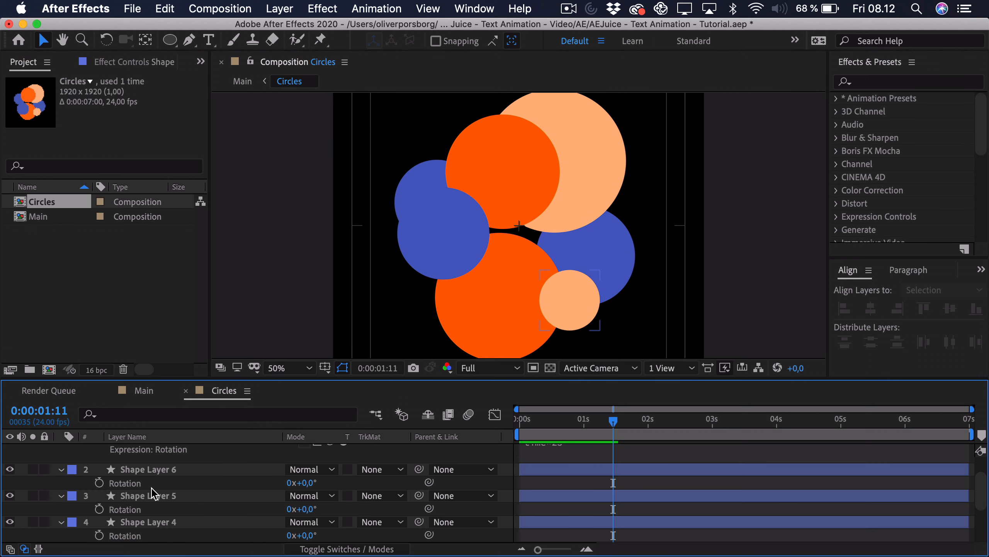
- Add the expression time*-22 to Shape Layer 6's rotation and scrub back toward the start of the timeline to check the motion
alt+click(100, 483)
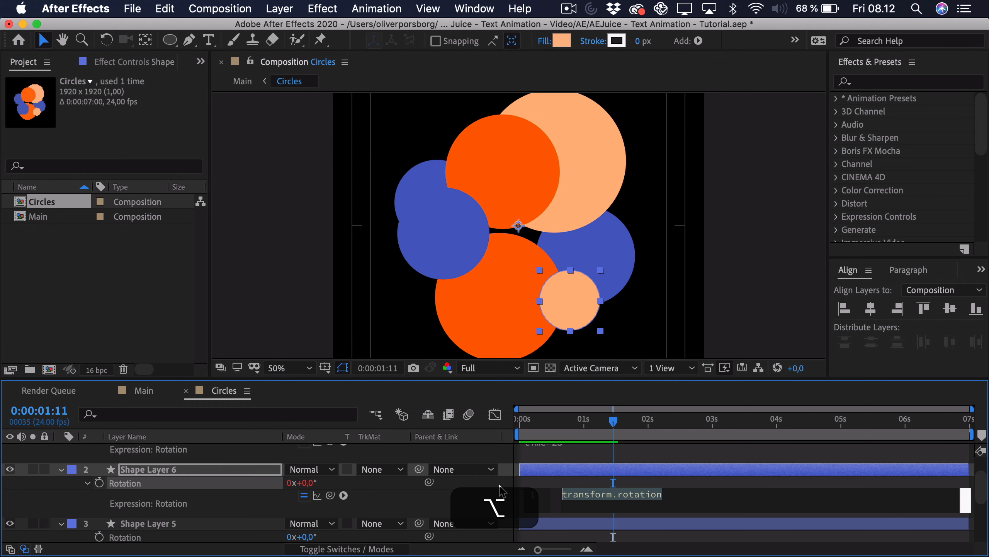
key(super+v)
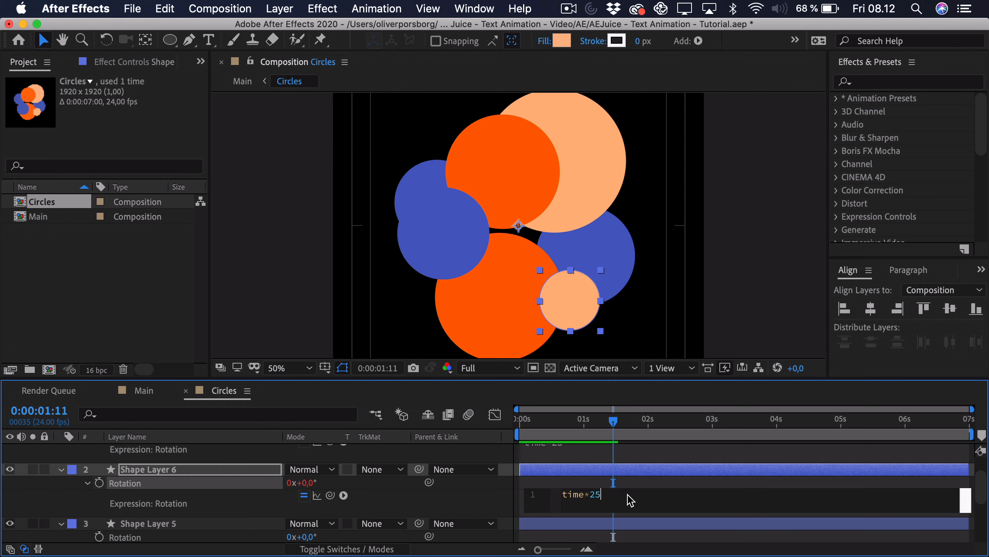
text(-)
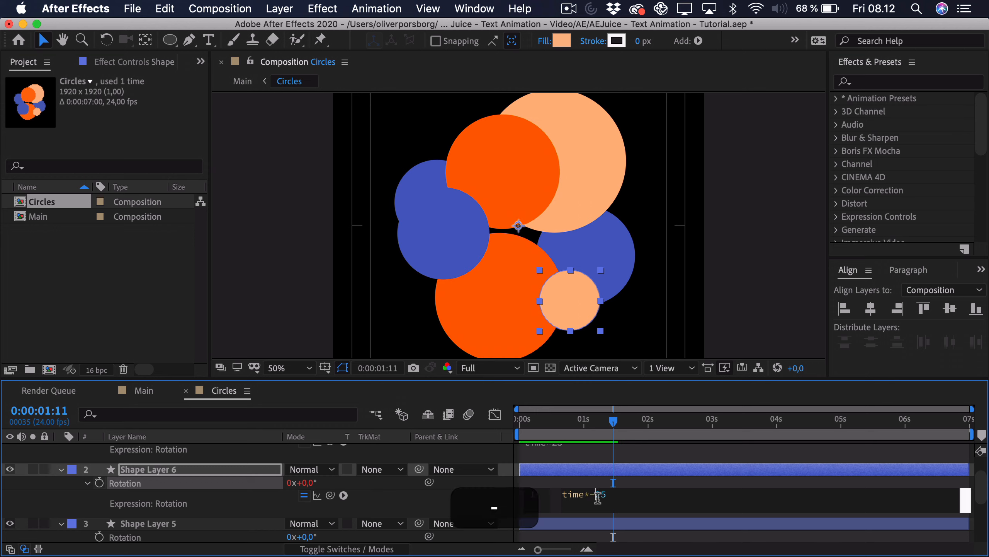
key(BackSpace)
text(22)
click(609, 478)
drag(594, 429, 541, 431)
- Add a rotation expression to Shape Layer 5 by pasting the copied one and changing it to time*33
scroll(240, 491, down, 3)
alt+click(99, 498)
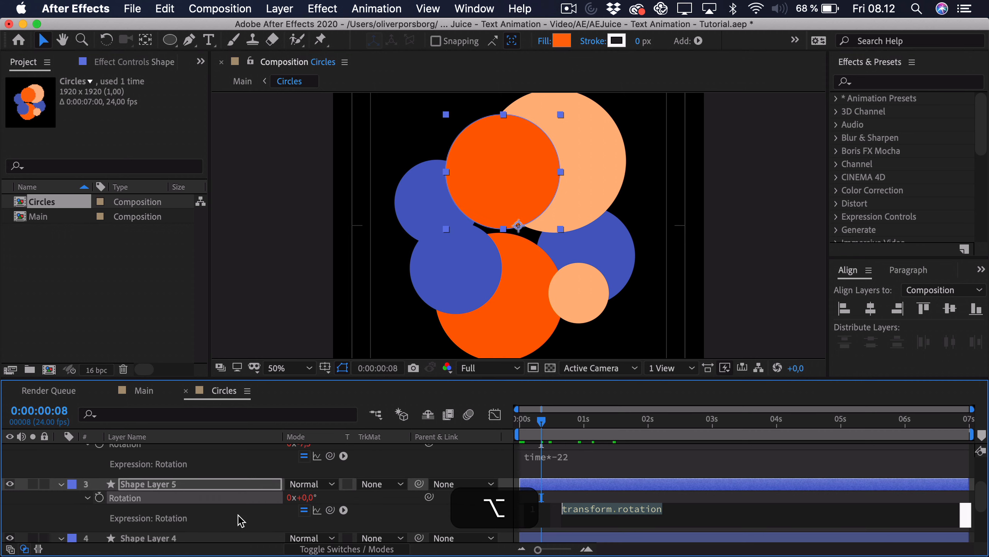
key(super+v)
key(BackSpace)
key(BackSpace)
key(BackSpace)
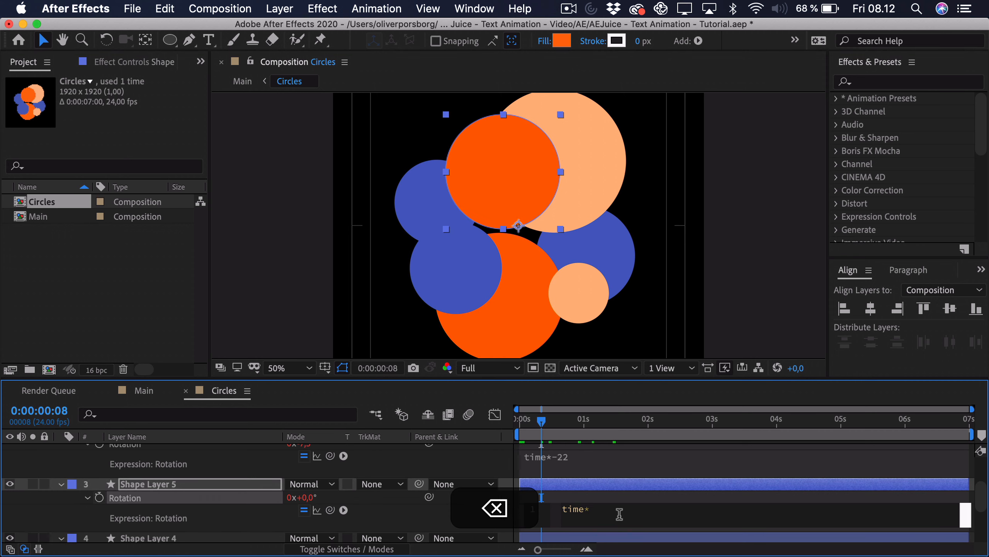
text(33)
click(606, 495)
- Add a rotation expression to Shape Layer 4 from the copied text, edited to time*-15
scroll(391, 513, down, 7)
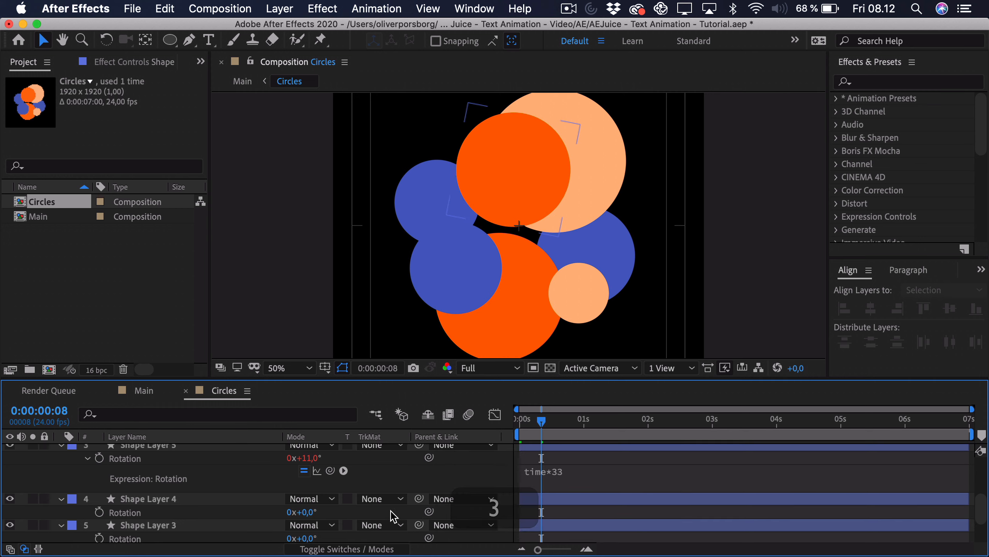
scroll(101, 464, up, 1)
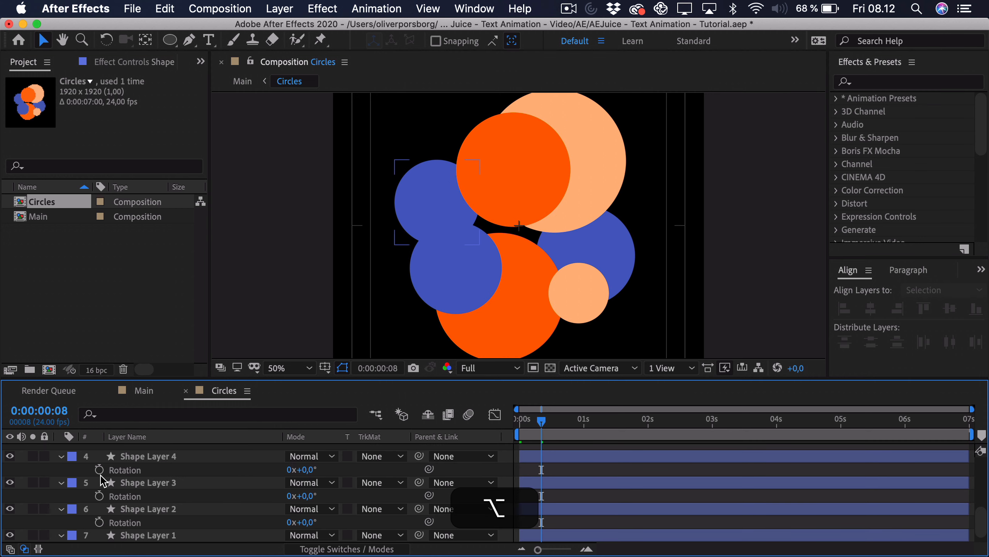
scroll(103, 480, up, 1)
alt+click(99, 482)
key(super+v)
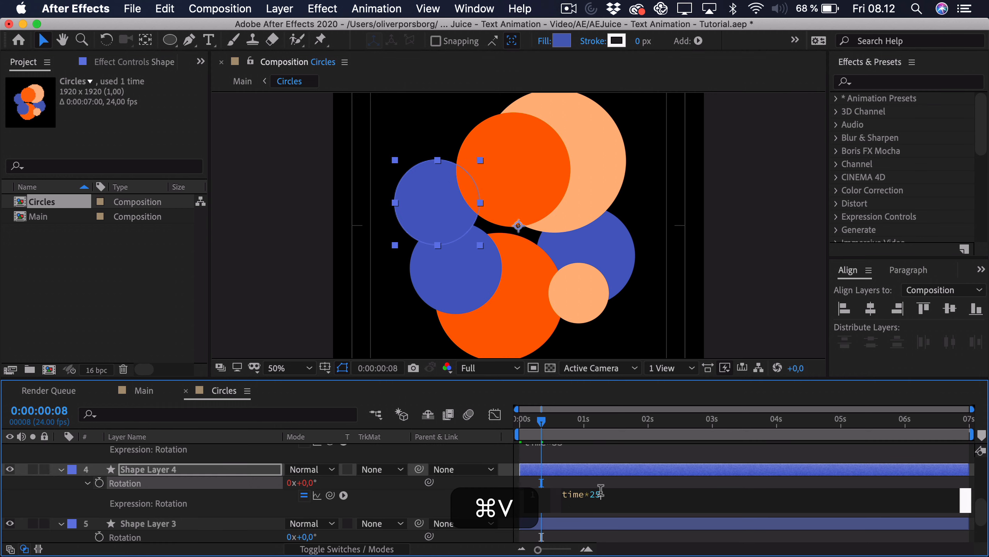
key(super+BackSpace)
key(BackSpace)
text(-15)
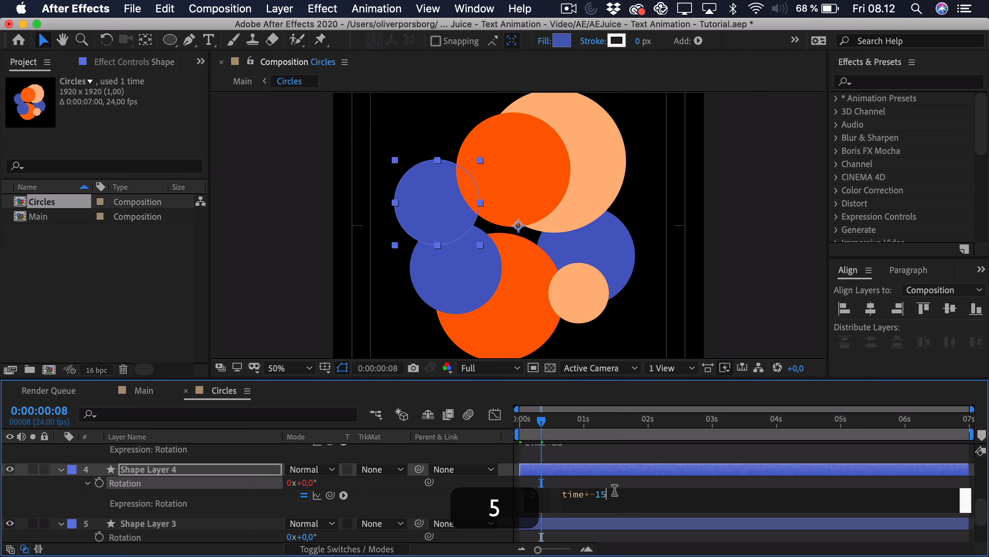
click(602, 473)
- Give Shape Layer 3's rotation the copied expression with its multiplier changed, so it reads time*18
scroll(60, 513, down, 3)
alt+click(99, 496)
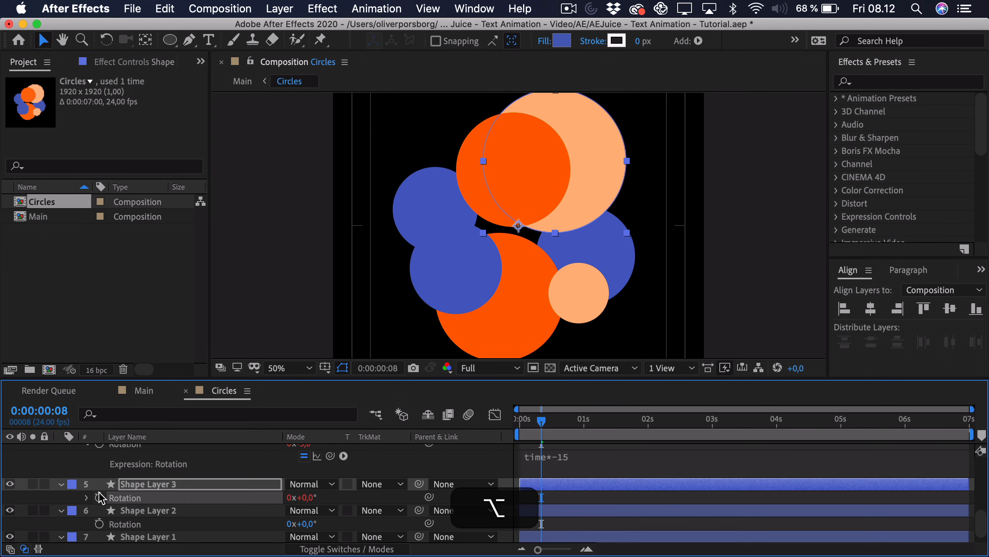
key(super+v)
key(BackSpace)
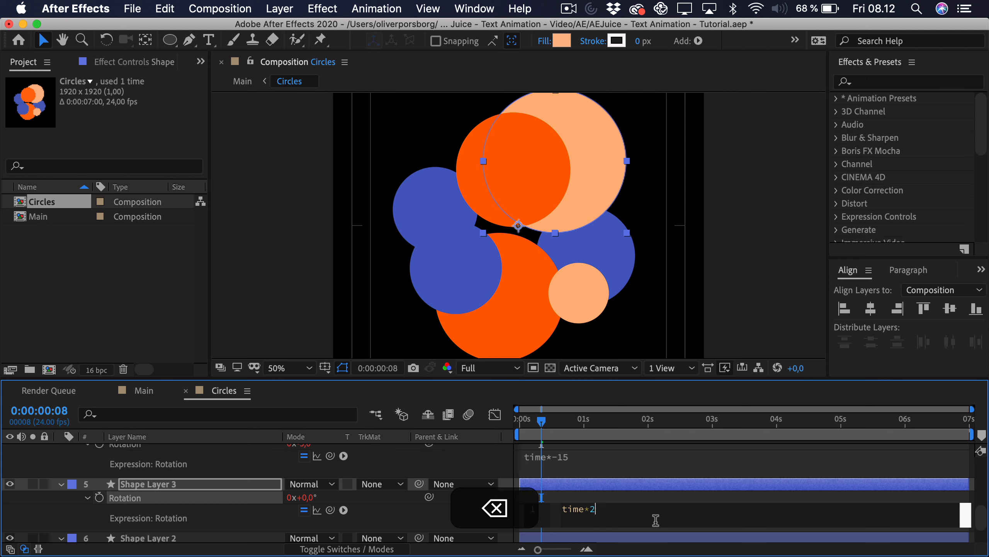
text(18)
click(664, 503)
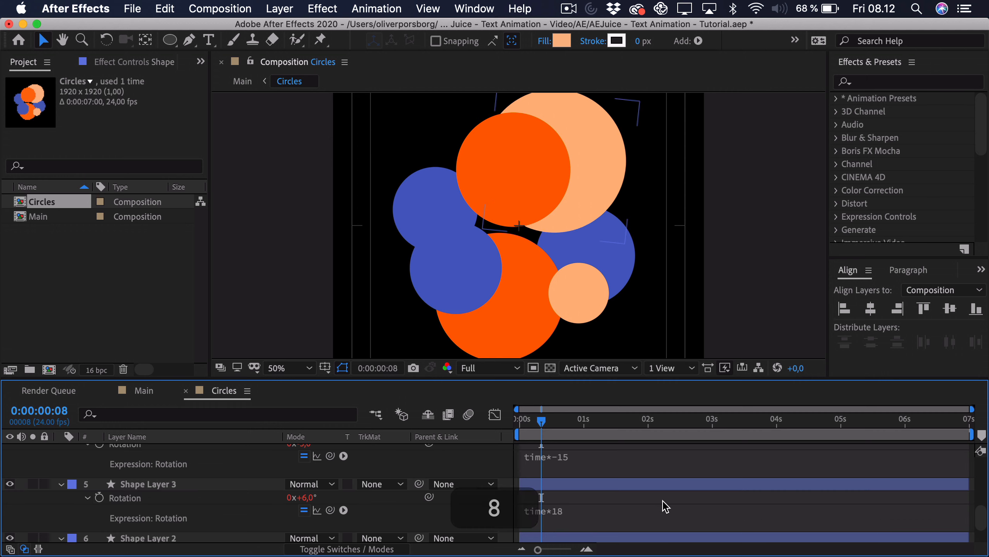
- Give Shape Layer 2's rotation the copied expression with its multiplier changed, so it reads time*31
scroll(78, 514, down, 3)
alt+click(98, 510)
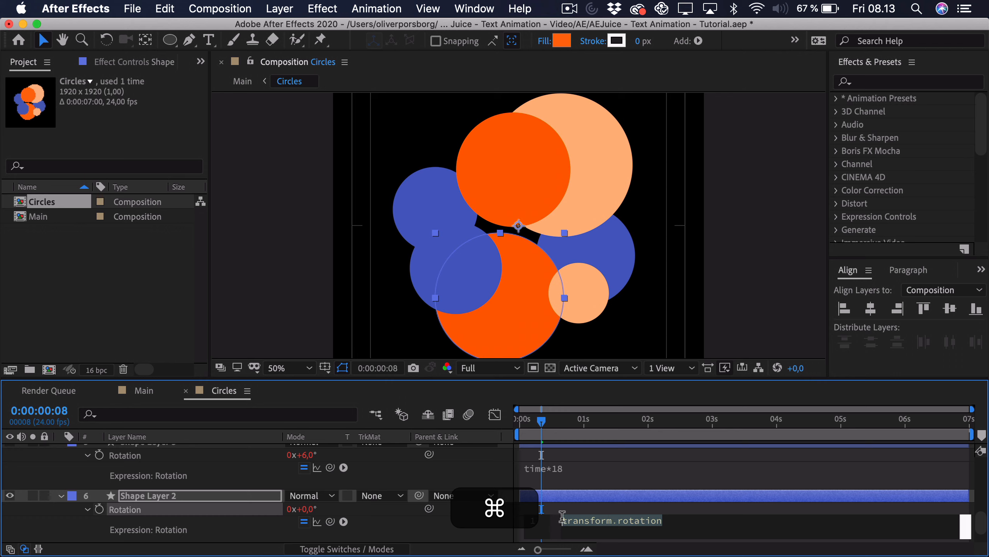
text(time*25)
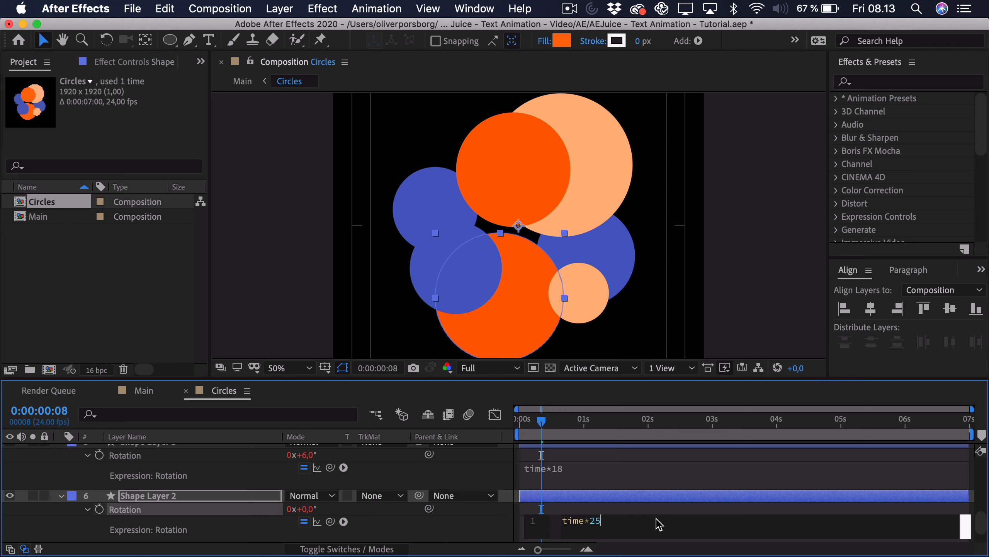
key(BackSpace)
text(3)
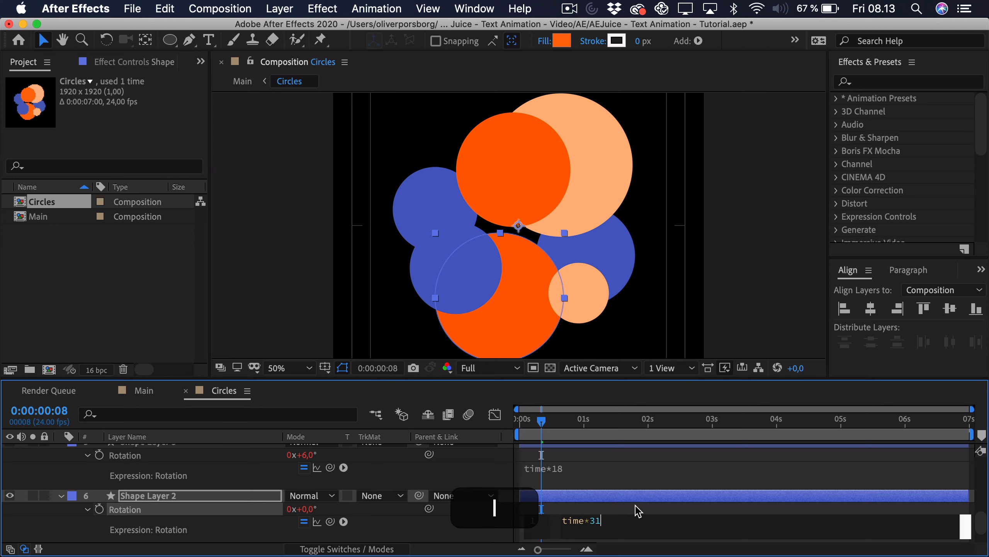
text(1)
click(638, 509)
- Add the expression time*-28 to Shape Layer 1's rotation and preview all the rotating circles from the start of the timeline
scroll(585, 506, down, 2)
alt+click(100, 522)
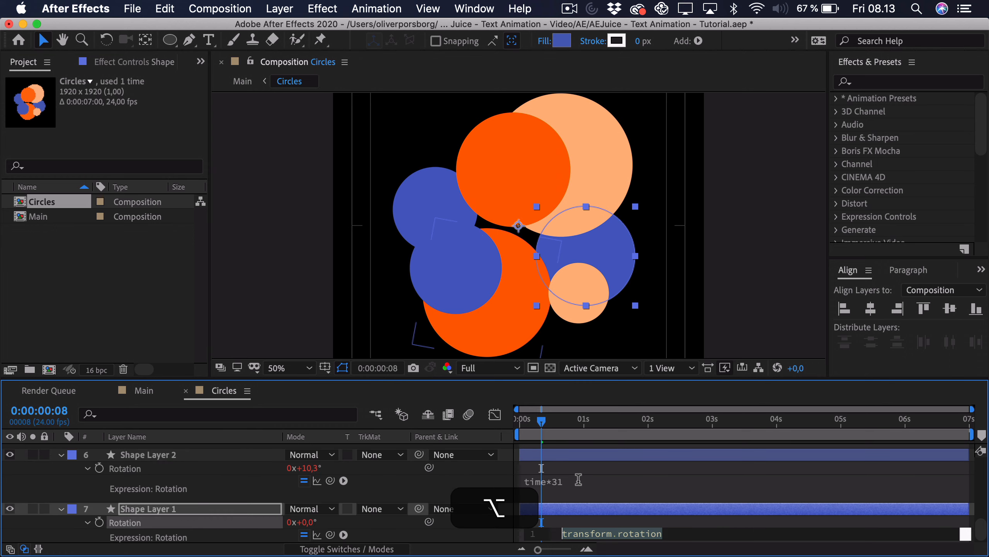
key(alt+super+v)
key(Left)
key(Left)
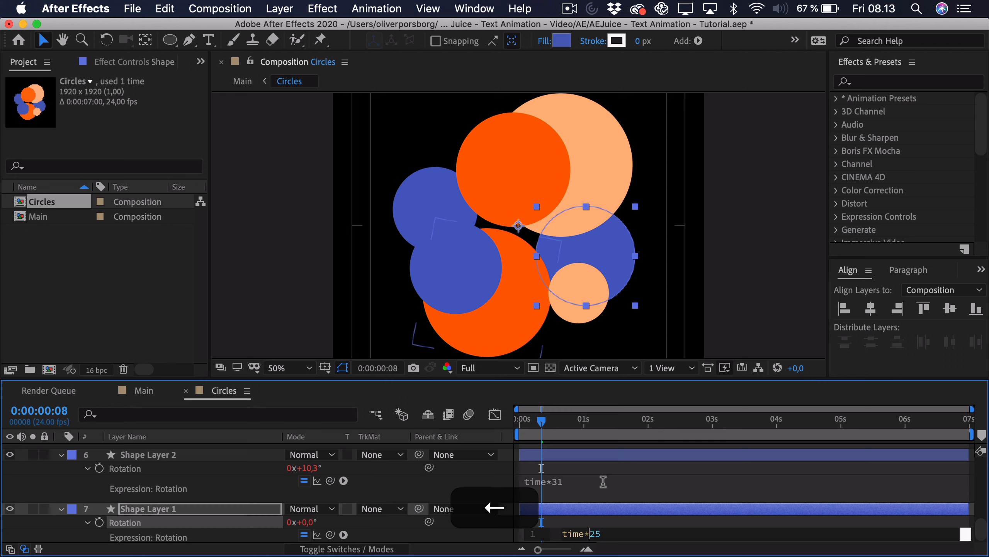
key(BackSpace)
text(8)
click(539, 443)
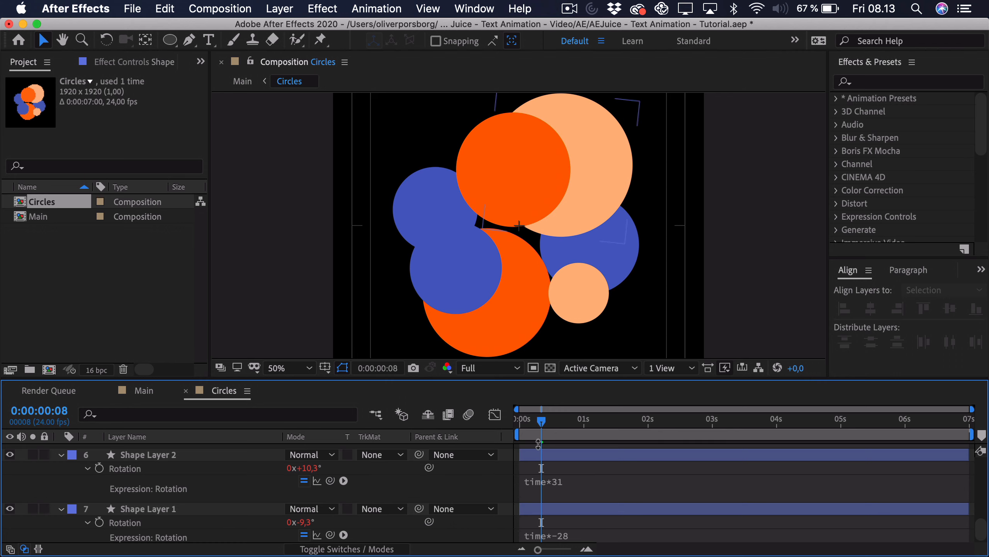
key(space)
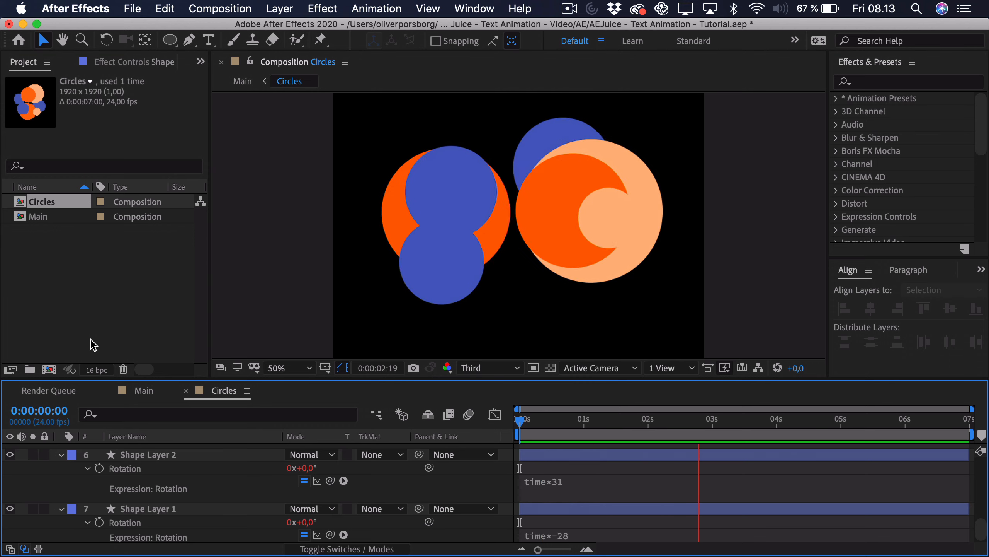
key(space)
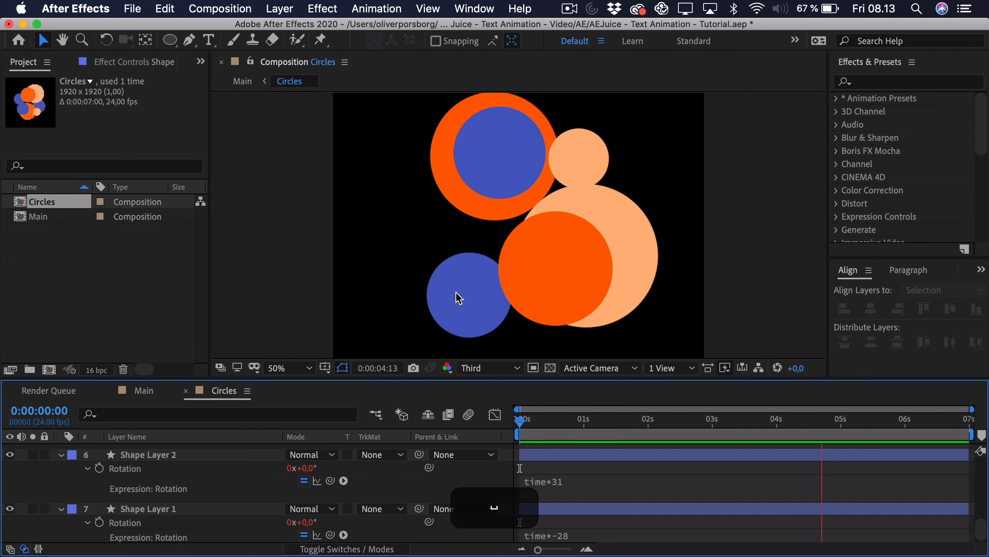
- Change the rotation expression of Shape Layer 5, the smaller orange circle, to time*40 and preview the motion from the start
click(579, 274)
scroll(408, 504, down, 2)
scroll(411, 506, up, 2)
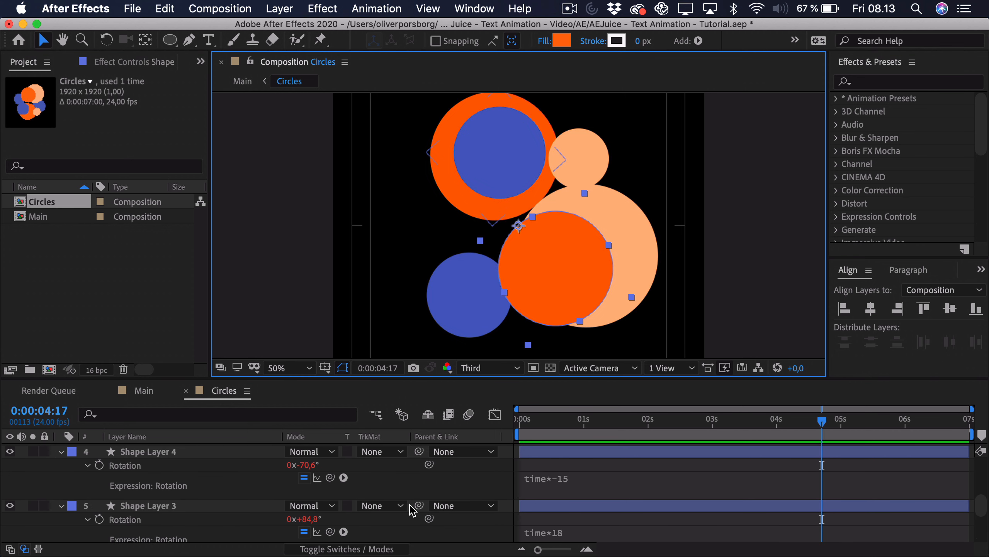
scroll(413, 511, down, 1)
scroll(413, 509, up, 8)
scroll(414, 509, down, 4)
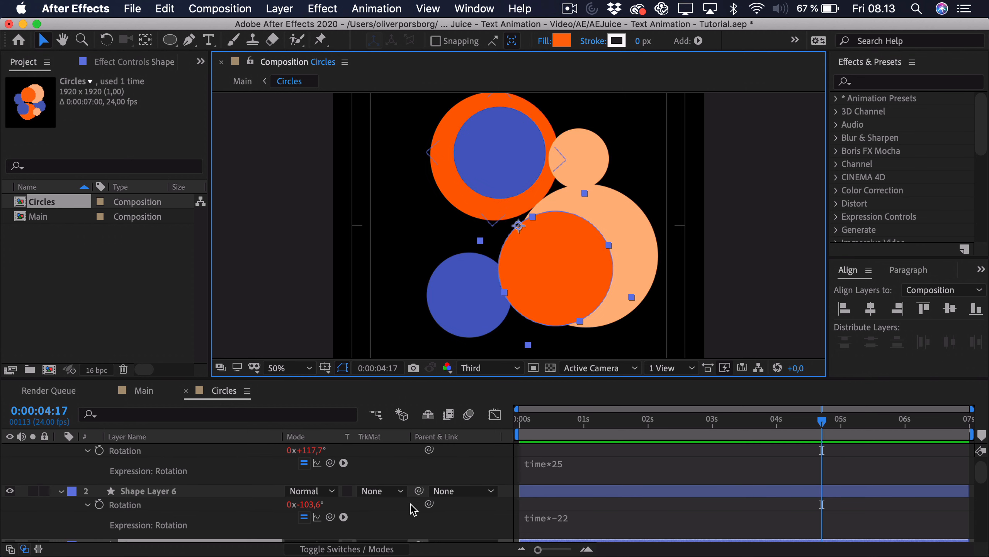
scroll(436, 510, up, 1)
click(581, 492)
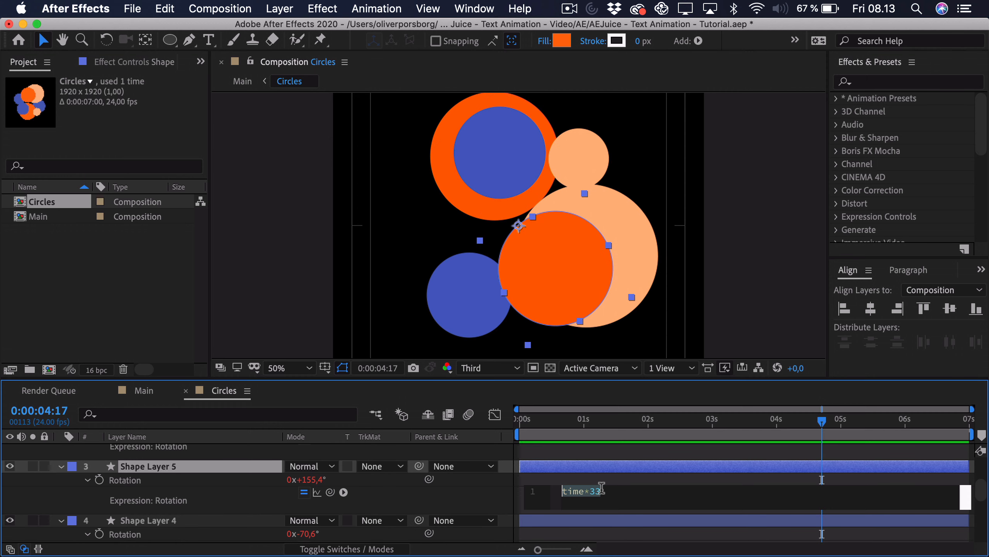
click(602, 488)
key(BackSpace)
key(BackSpace)
text(40)
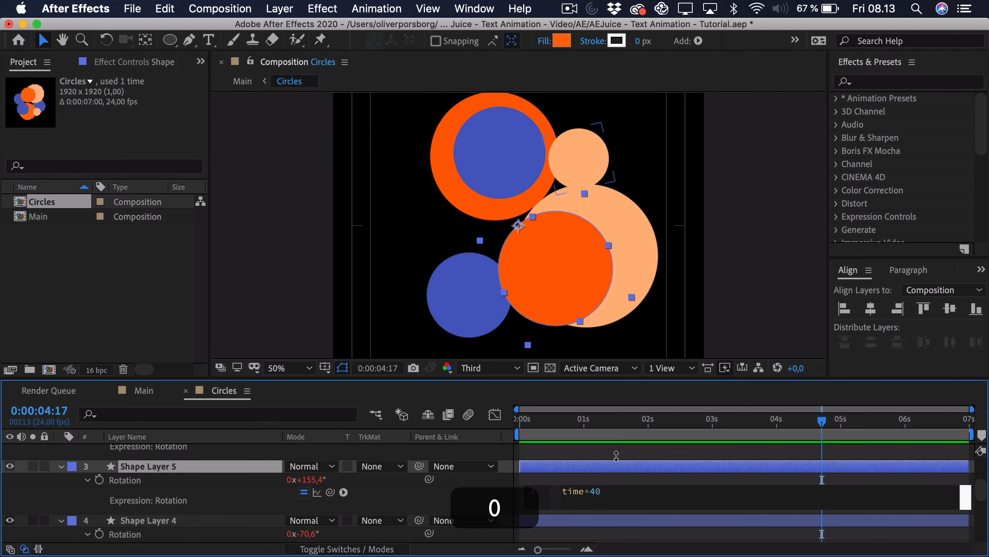
click(622, 480)
key(space)
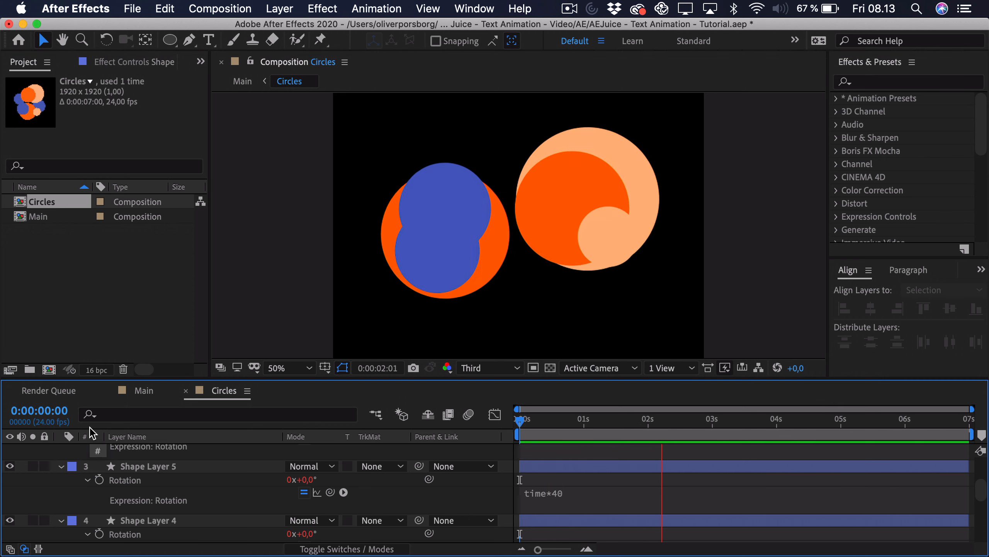
key(space)
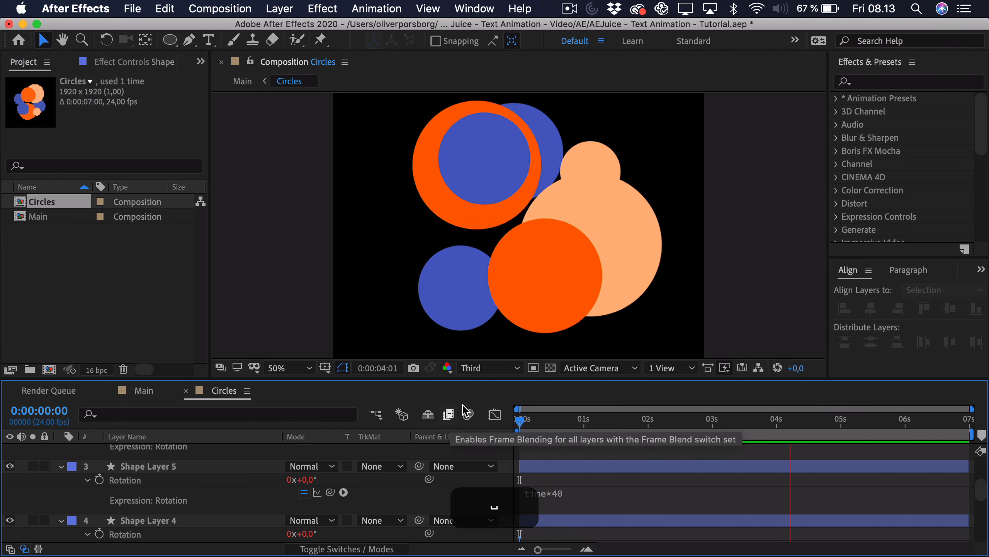
- Add a starting offset of 10 to Shape Layer 5's rotation expression, making it 10+time*40
click(508, 282)
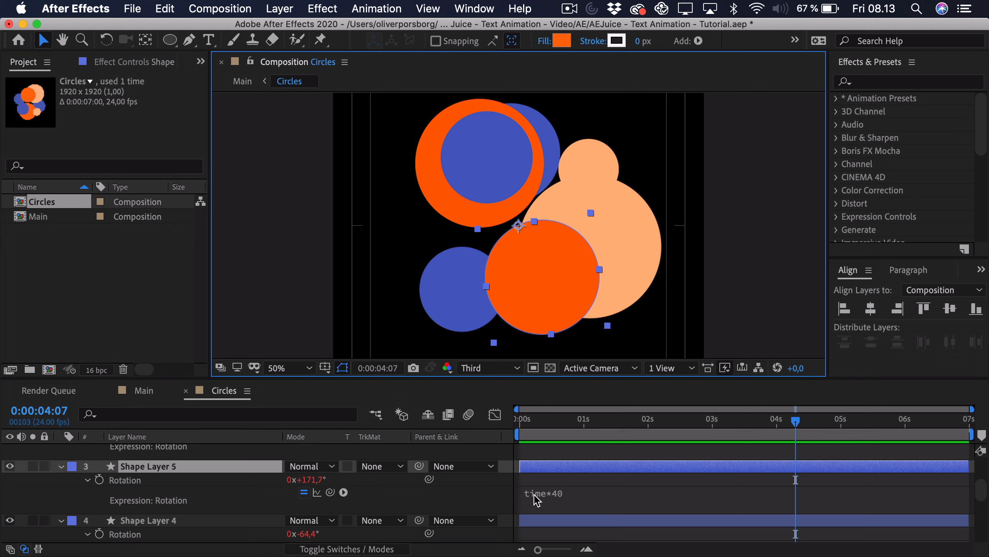
click(534, 492)
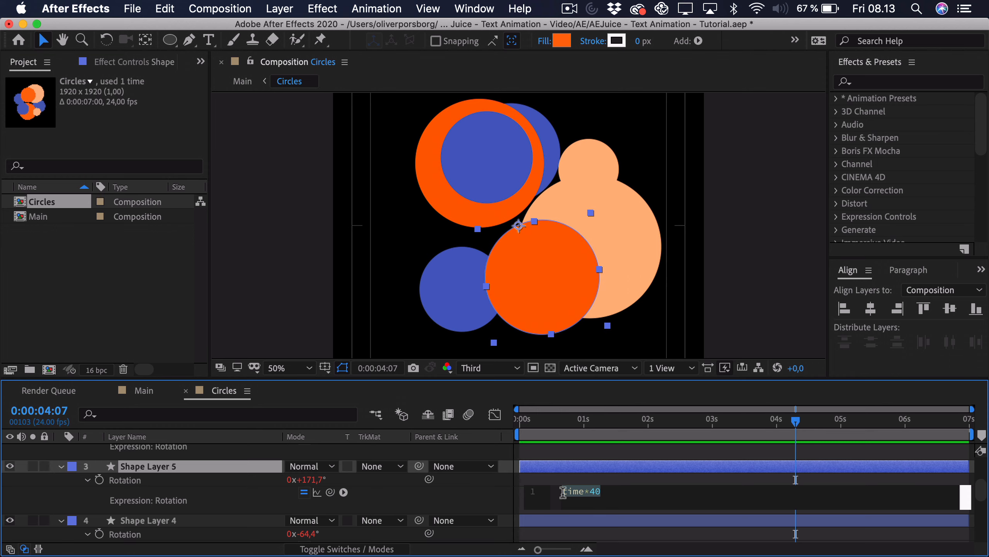
click(563, 492)
text(10+)
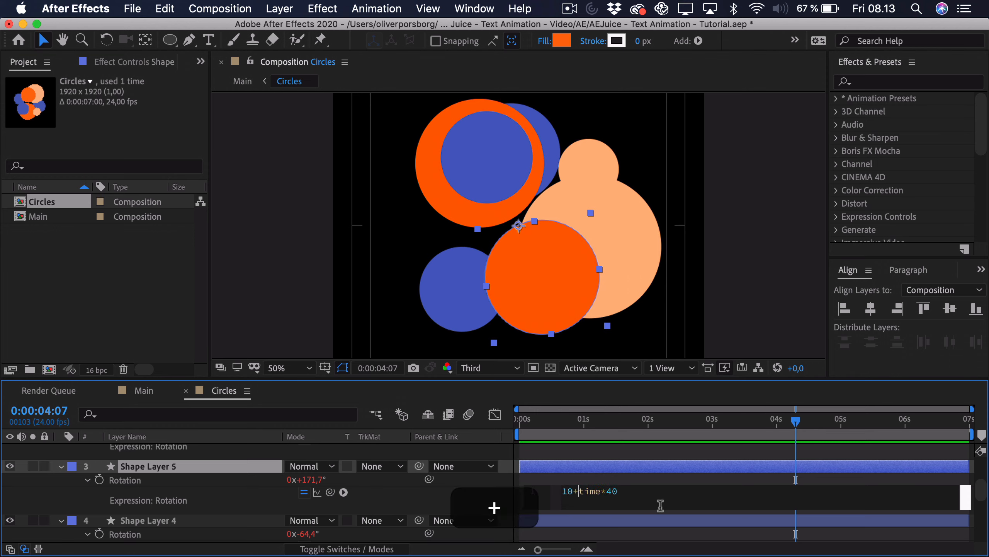
click(729, 487)
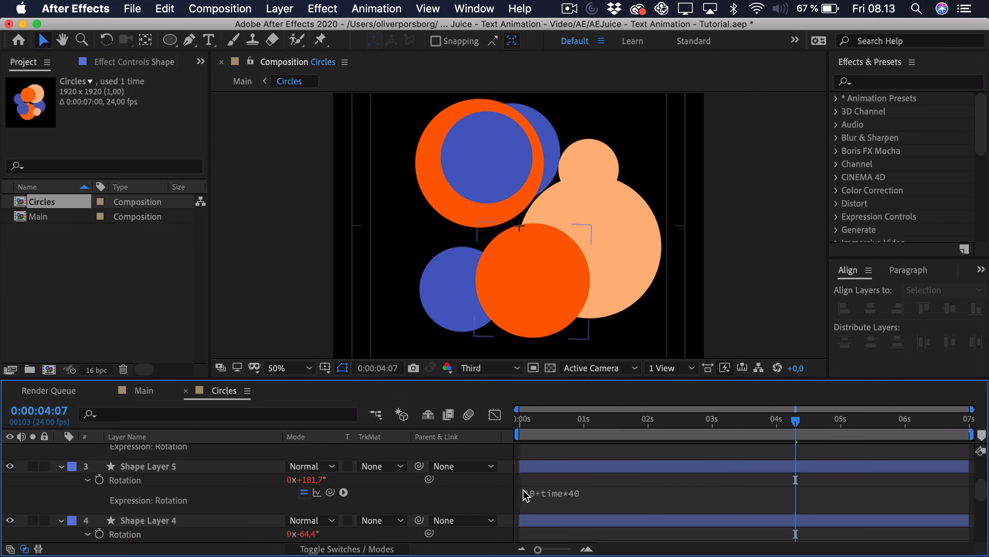
- Increase the offset in Shape Layer 5's rotation expression so it reads 40+time*40
click(536, 492)
click(575, 490)
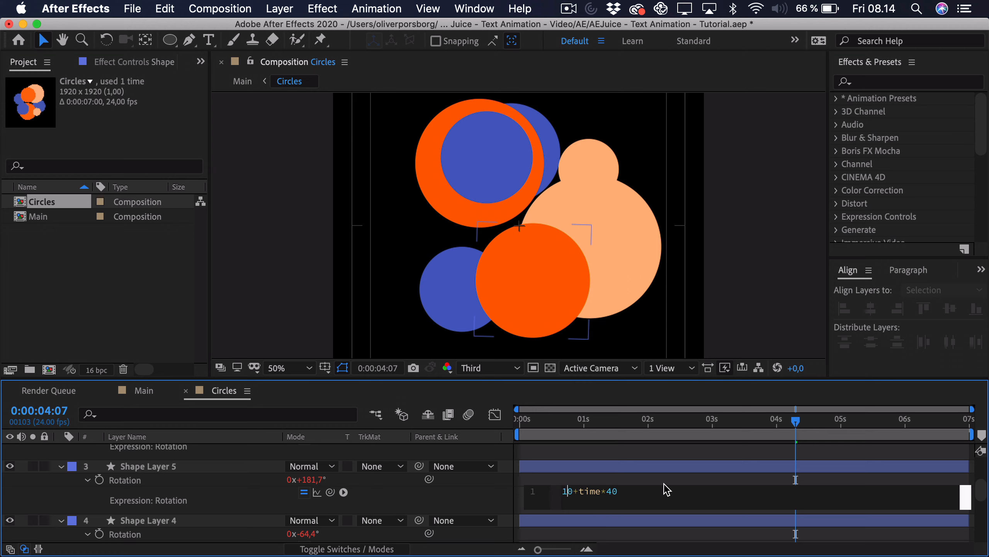
text(4)
key(KP_Enter)
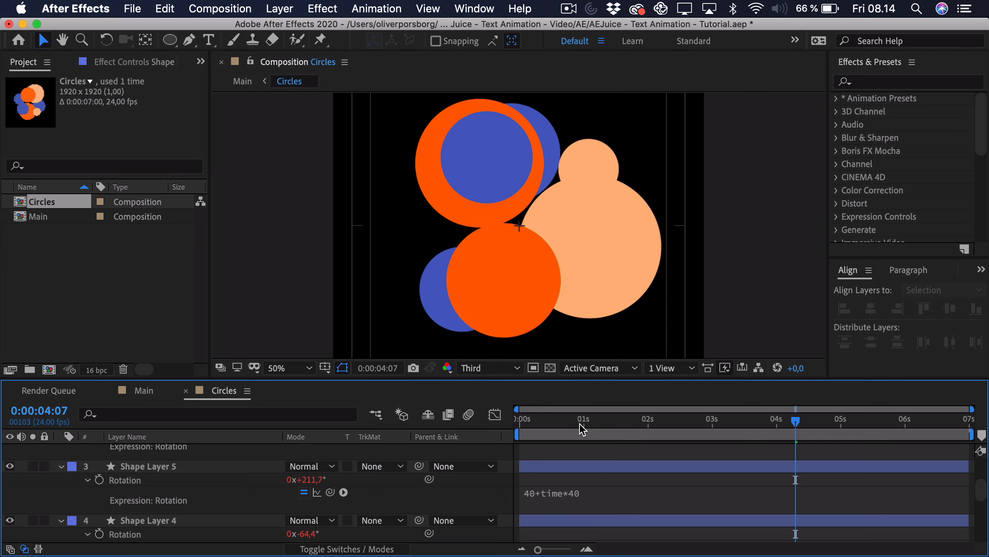
- Preview the rotating circles and collapse the expanded properties of all shape layers in the Circles composition
key(space)
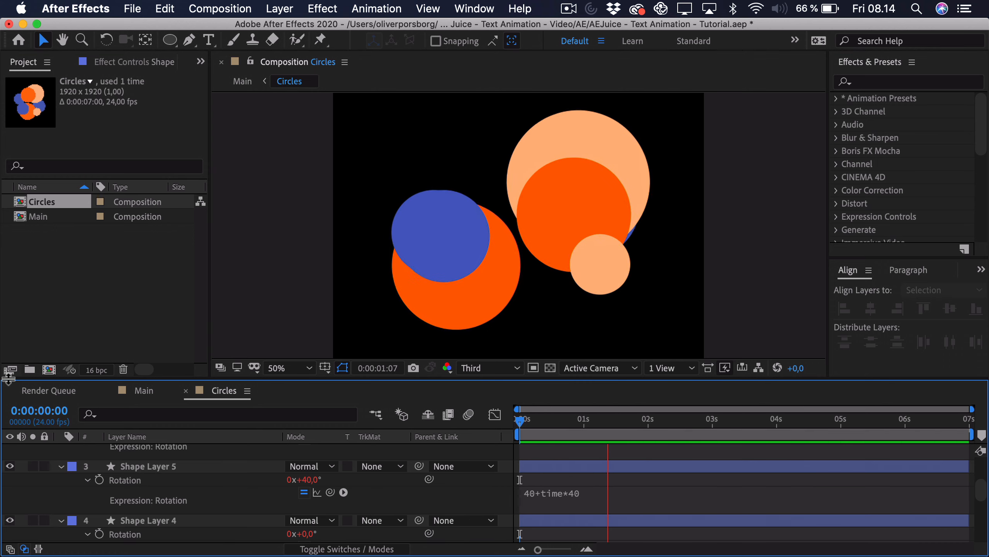
key(super+a)
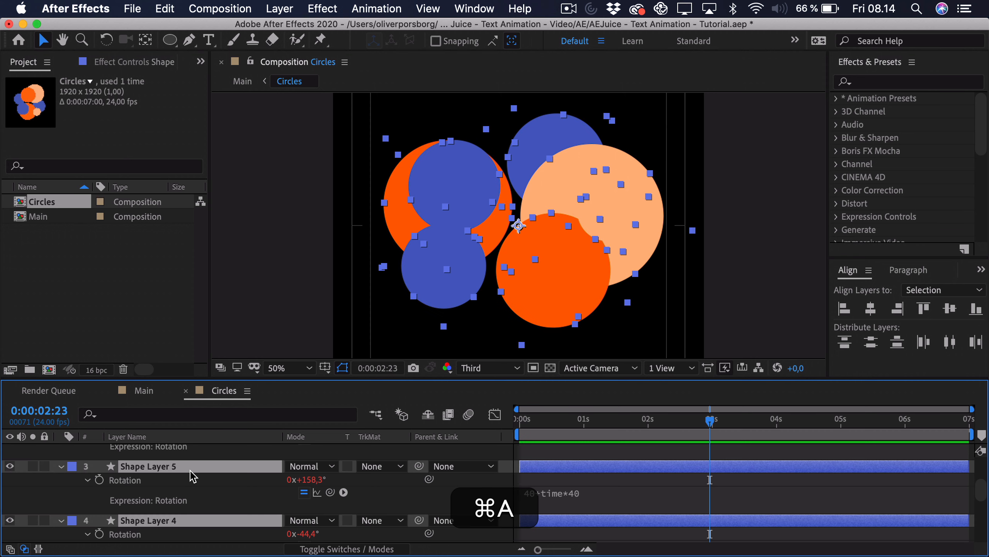
key(u)
click(549, 432)
- Add a new adjustment layer above the shape layers and name it Gaussian Blur
click(280, 8)
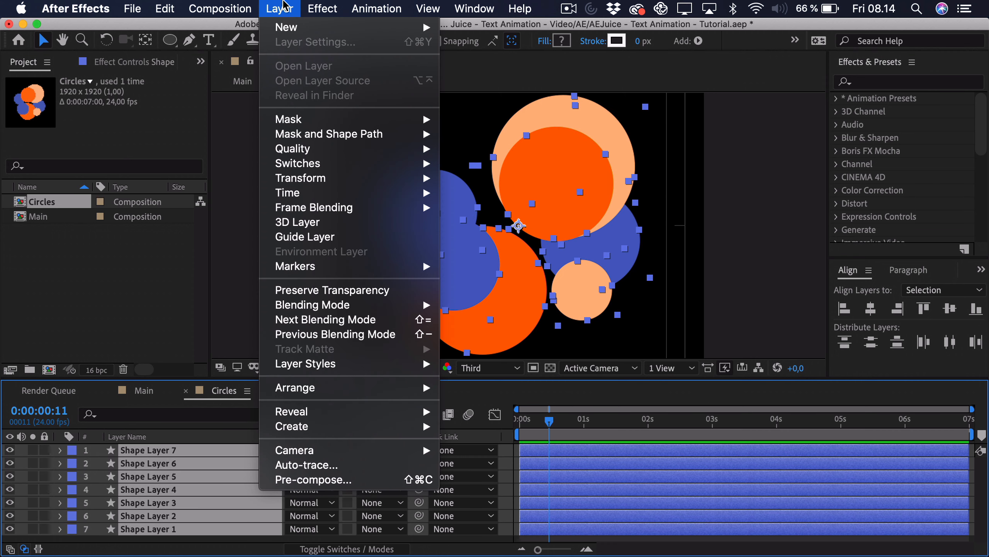
mouse_move(296, 28)
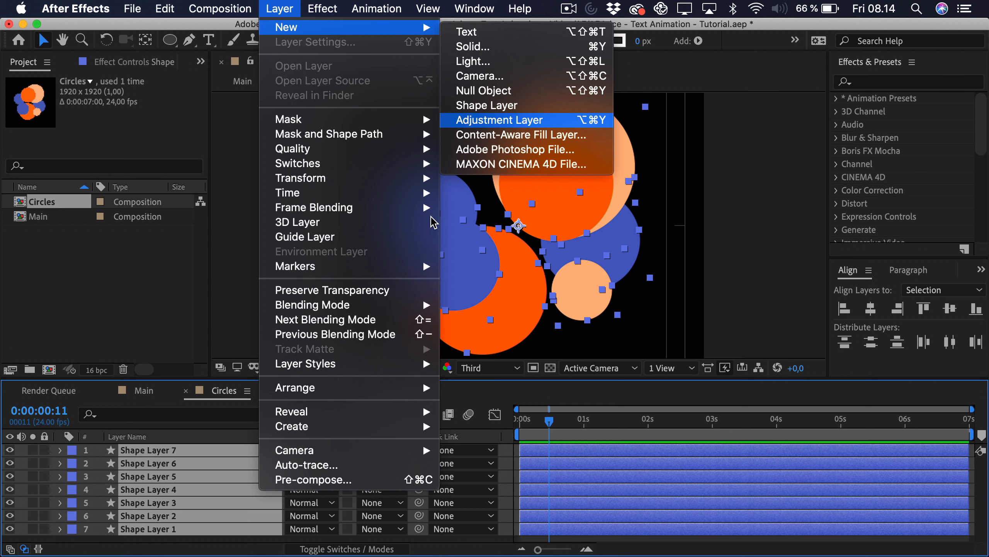
click(526, 120)
key(Return)
text(Gau)
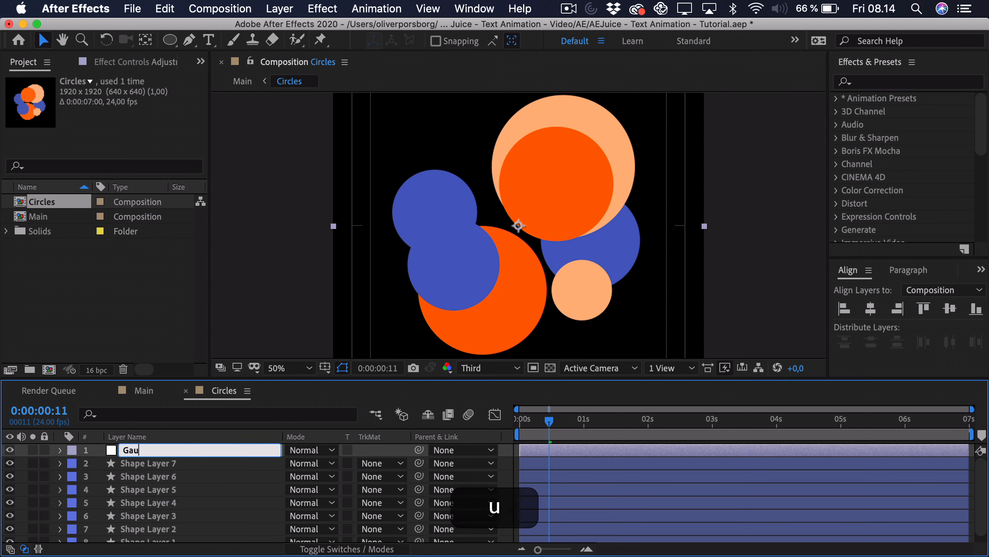
text(ssian Blur)
key(Return)
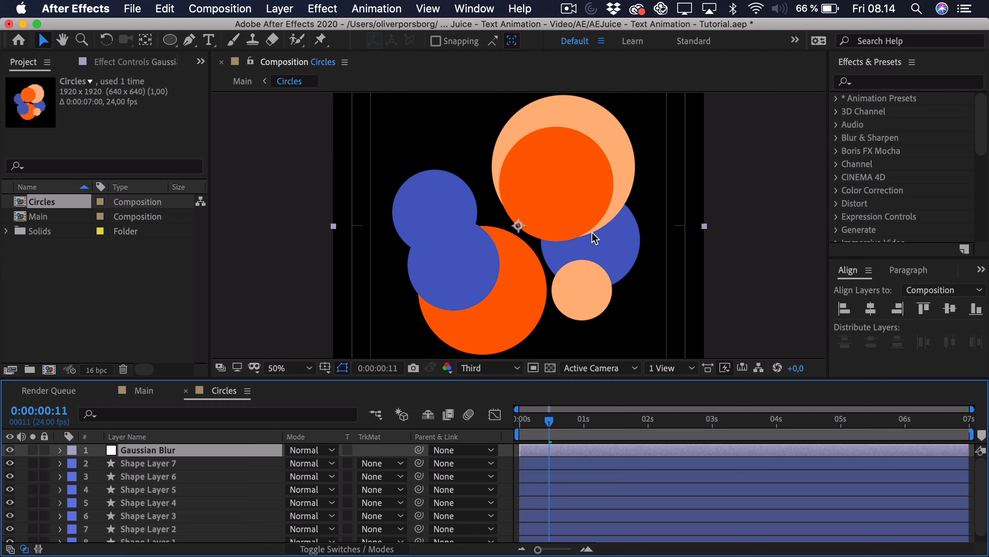
- Apply the Gaussian Blur effect to the Gaussian Blur adjustment layer and set its Blurriness to 224,0
click(863, 89)
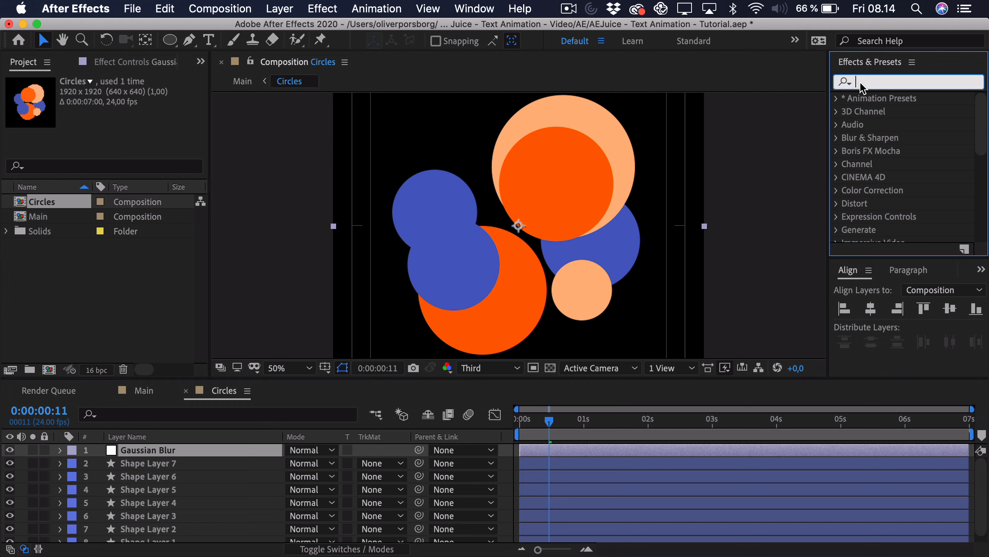
text(gaussian blur)
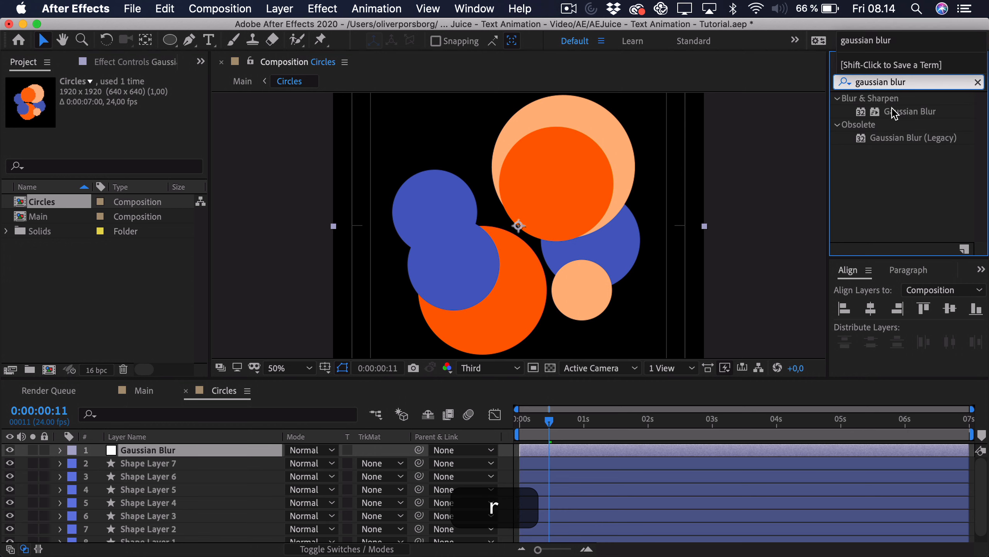
drag(894, 113, 224, 449)
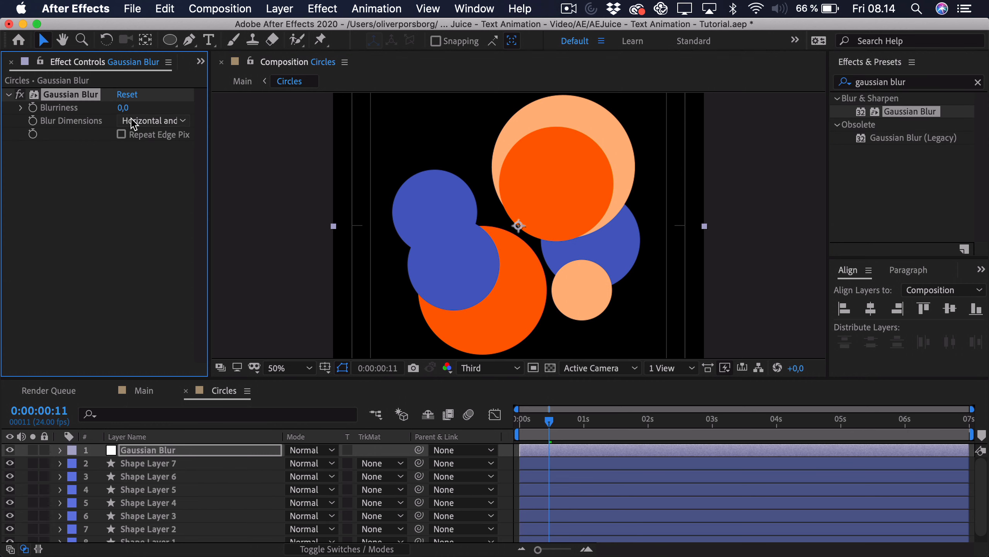
drag(123, 107, 843, 106)
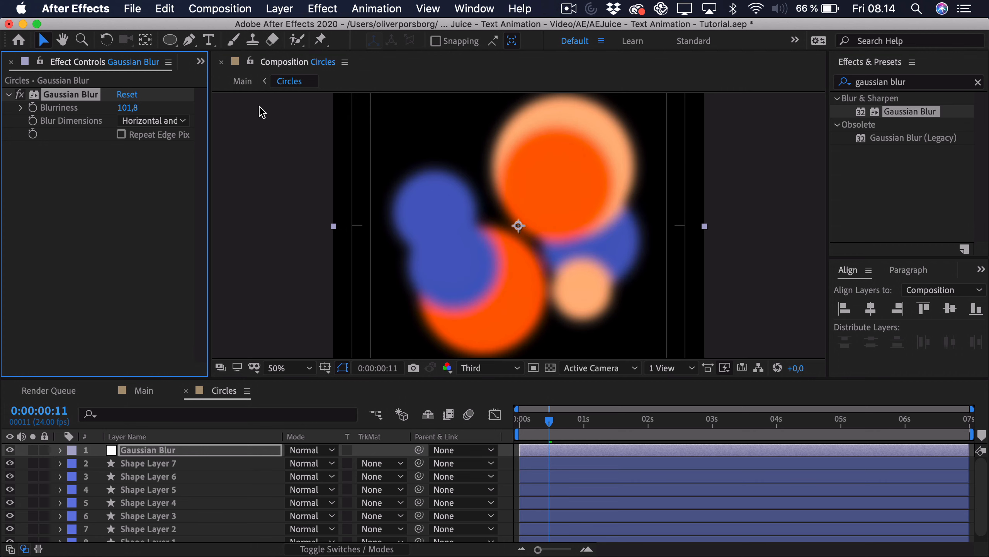
drag(125, 107, 747, 114)
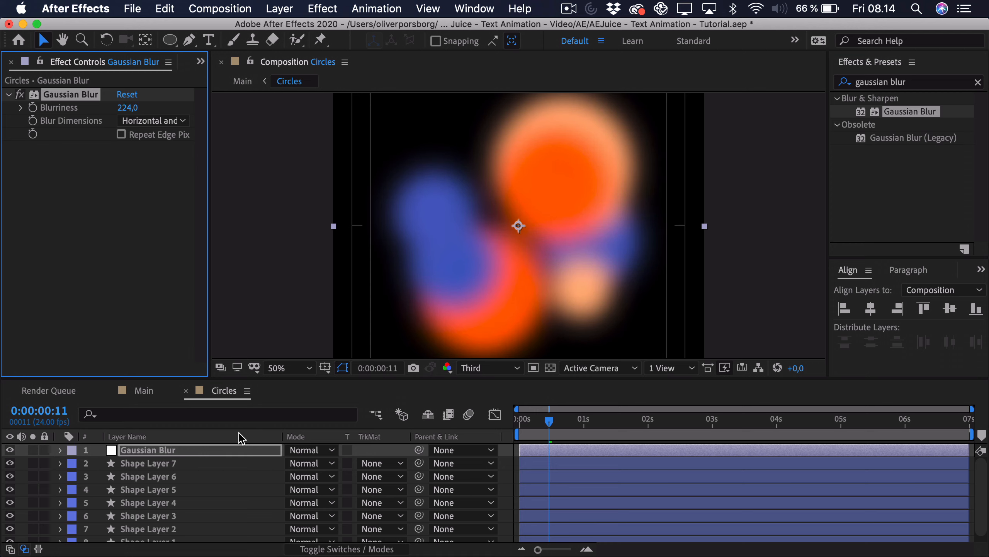
- Raise the opacity of the Main Circle layer in the Main composition to 100%
click(148, 390)
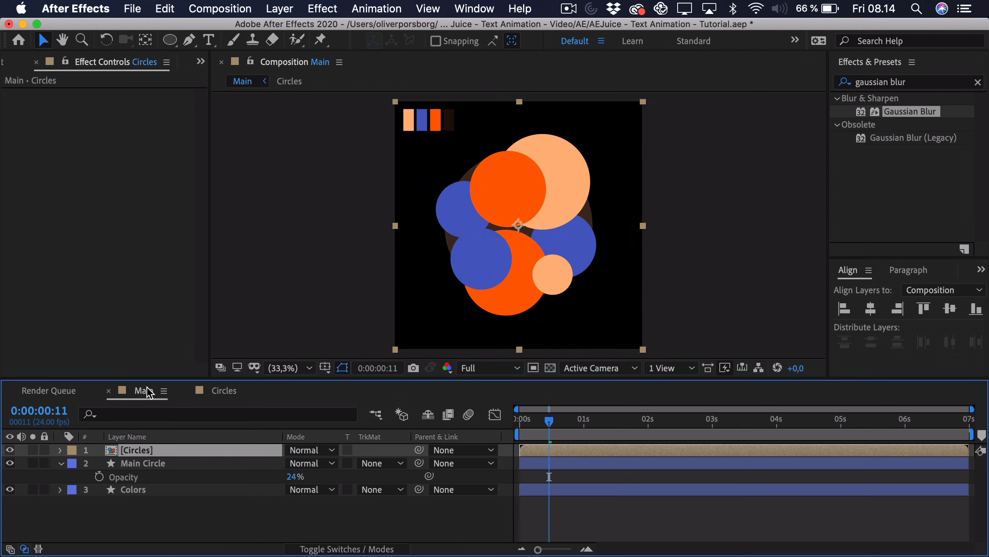
key(period)
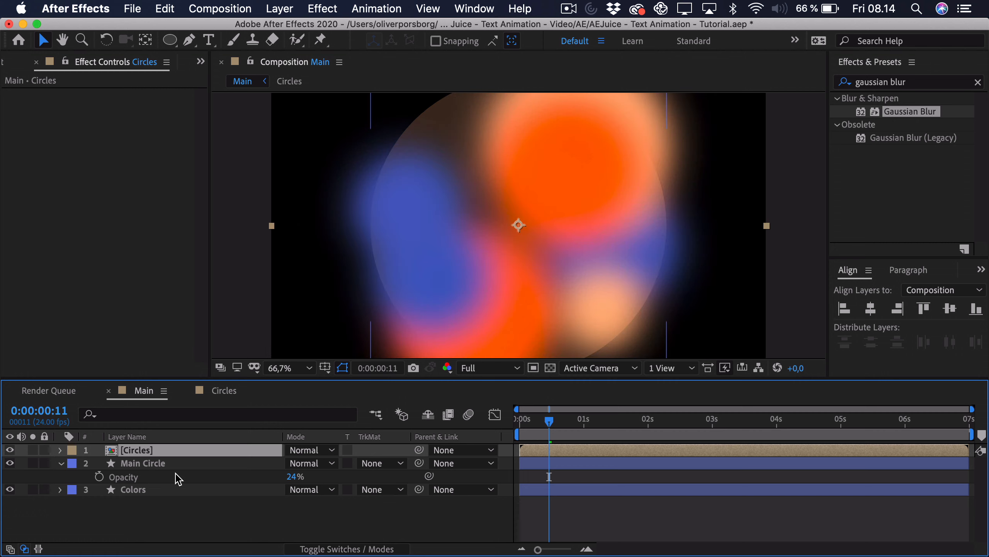
drag(290, 483, 557, 475)
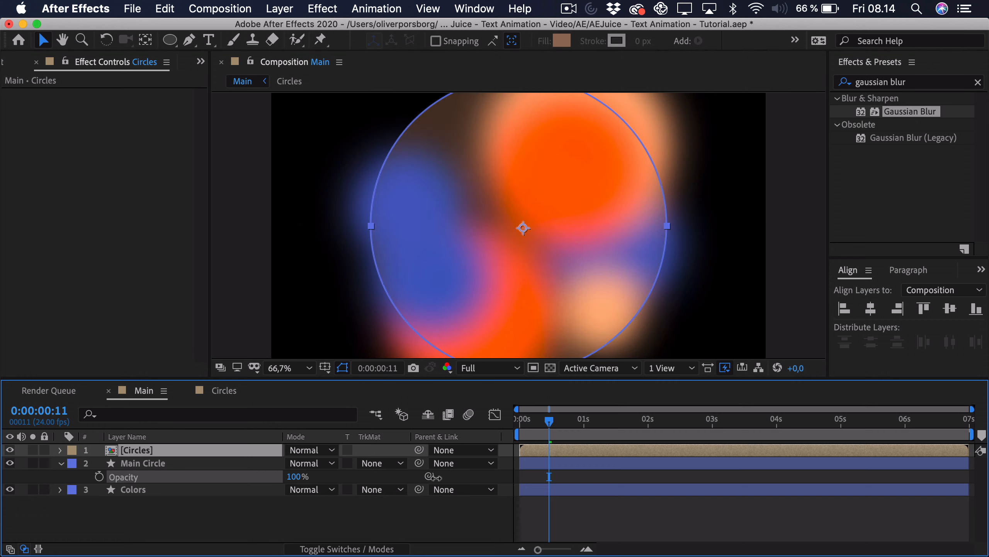
click(556, 475)
click(309, 367)
click(296, 110)
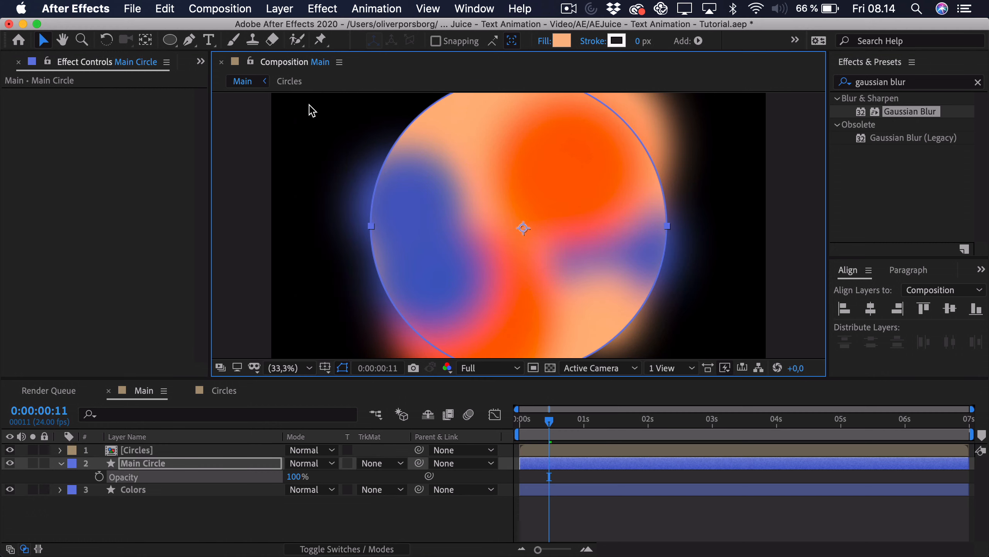
click(291, 512)
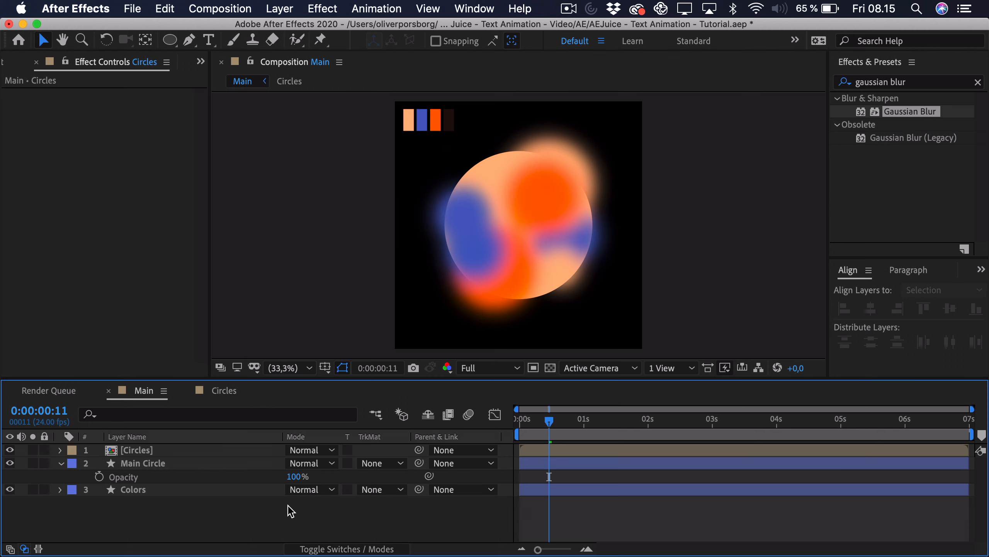
- Apply the Set Matte effect to the Circles layer and take its matte from the Main Circle layer
click(238, 454)
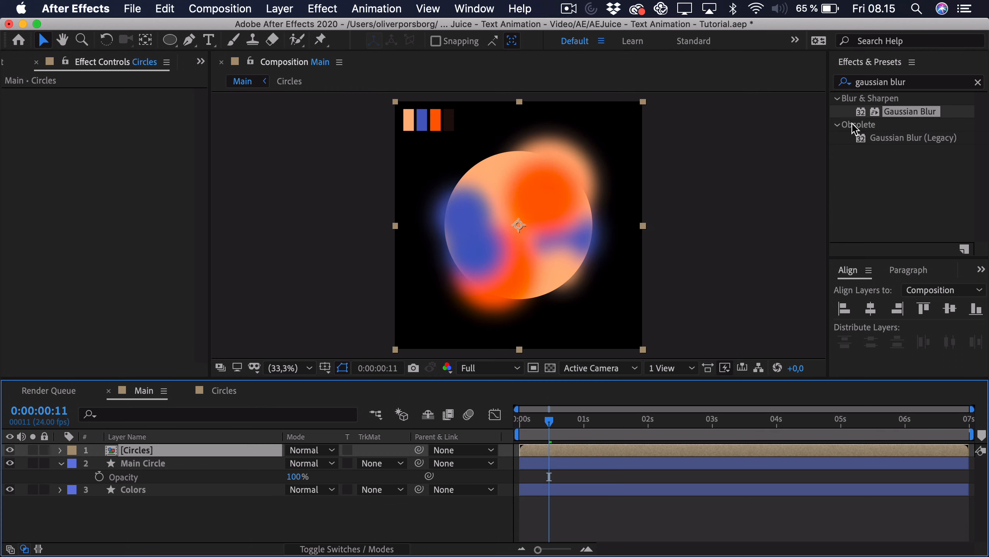
click(906, 83)
text(set matte)
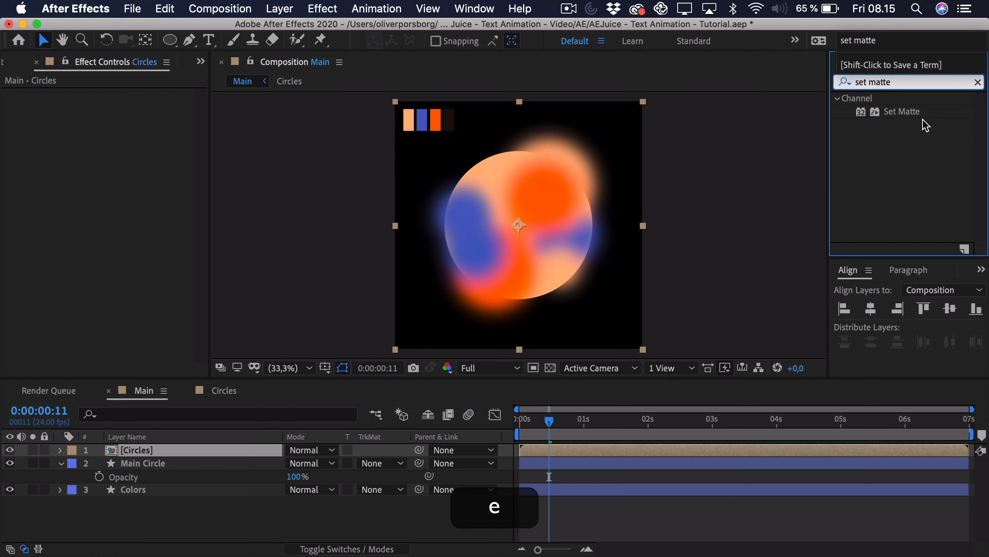
drag(902, 112, 187, 449)
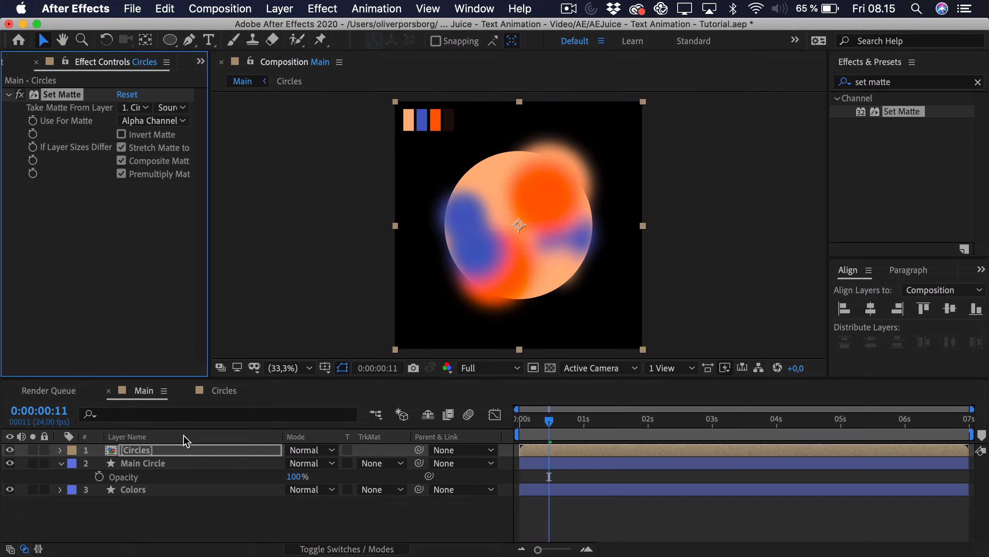
click(121, 108)
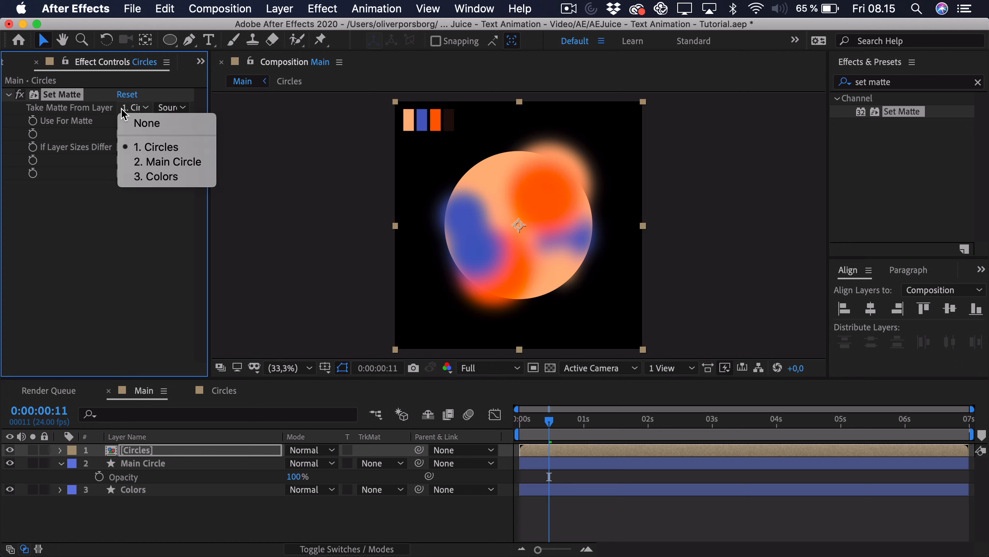
click(164, 162)
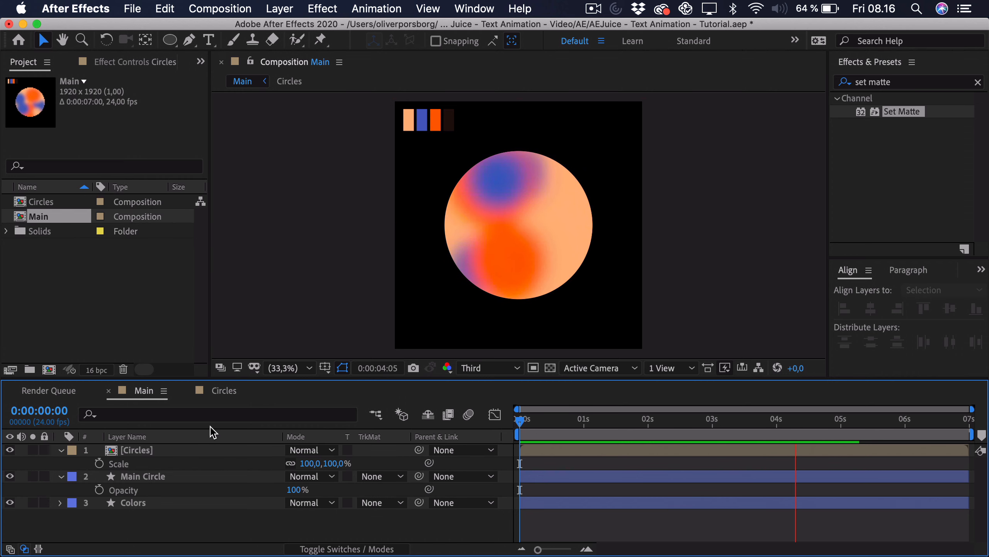
- Open the Circles composition and scale all seven shape layers up to 114%
double_click(163, 453)
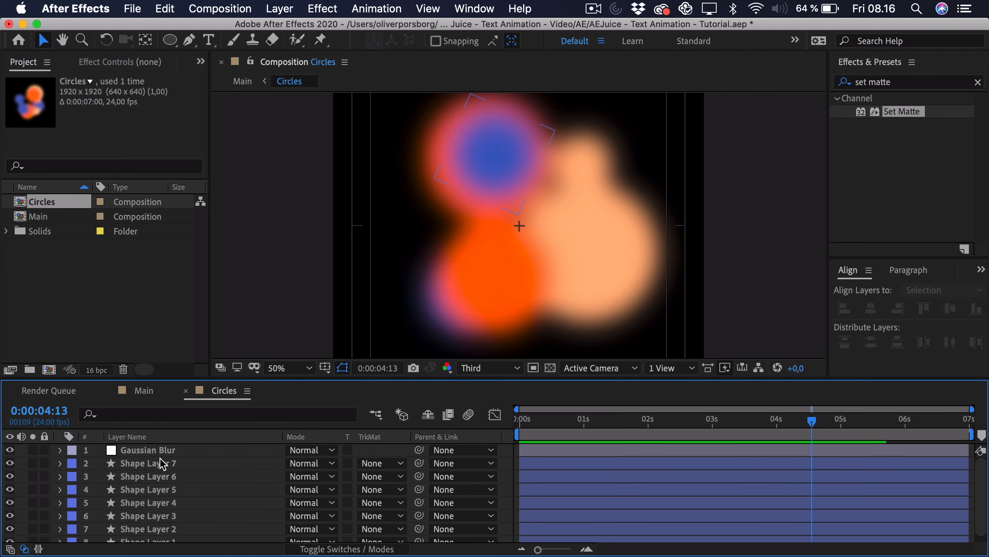
click(163, 464)
scroll(163, 468, down, 1)
shift+click(163, 534)
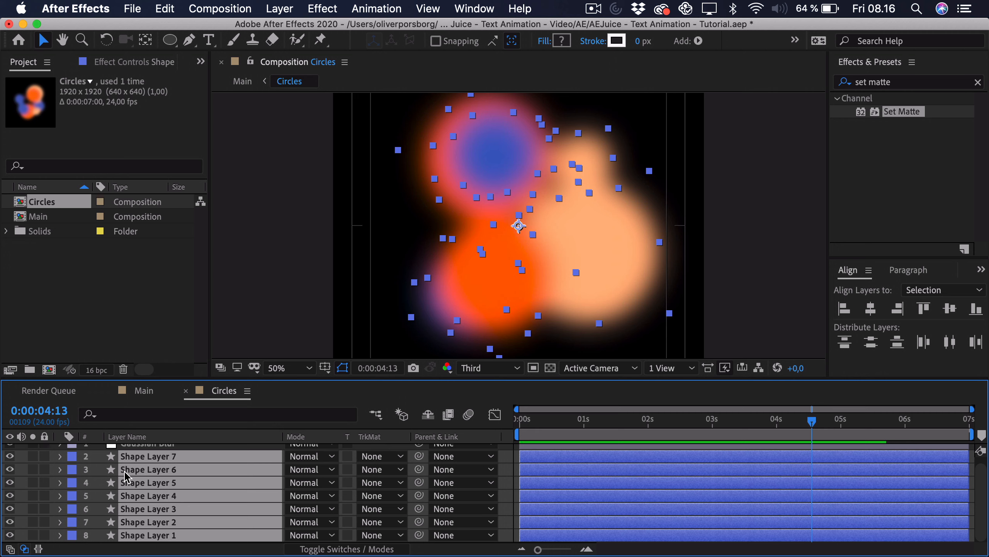
key(s)
drag(316, 469, 331, 469)
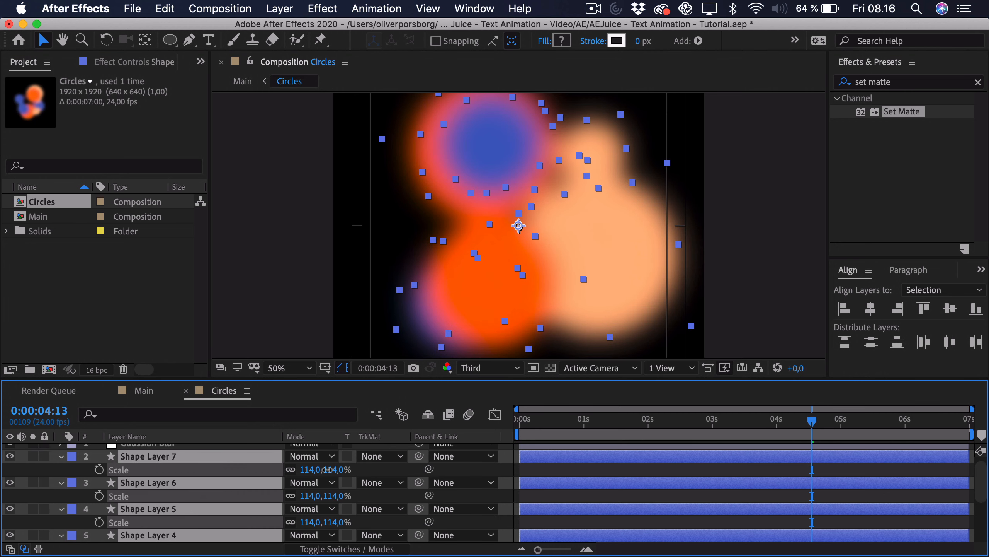
click(539, 473)
- Duplicate Shape Layer 4, scale the duplicate to 147% and place it above Shape Layer 5 in the layer stack
scroll(167, 503, down, 3)
click(154, 496)
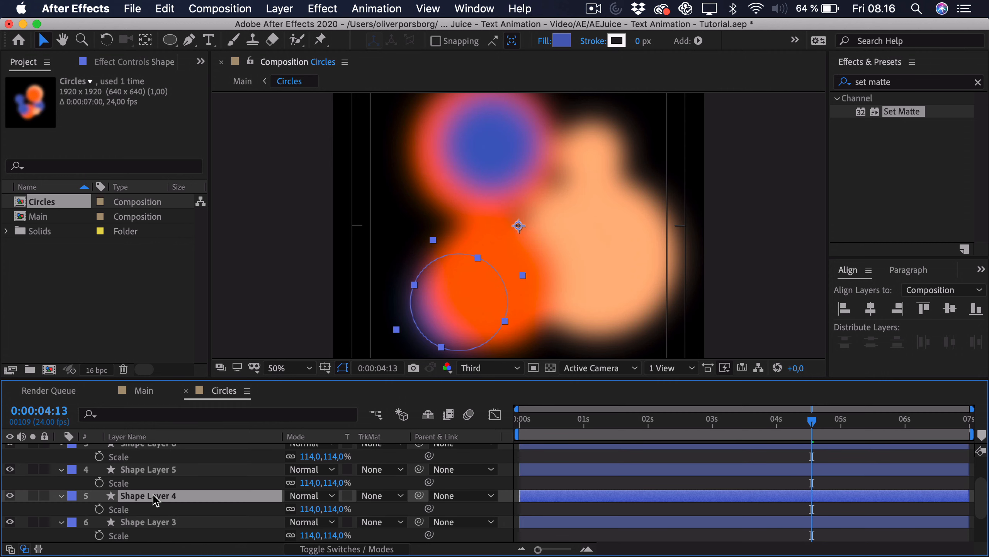
key(super+d)
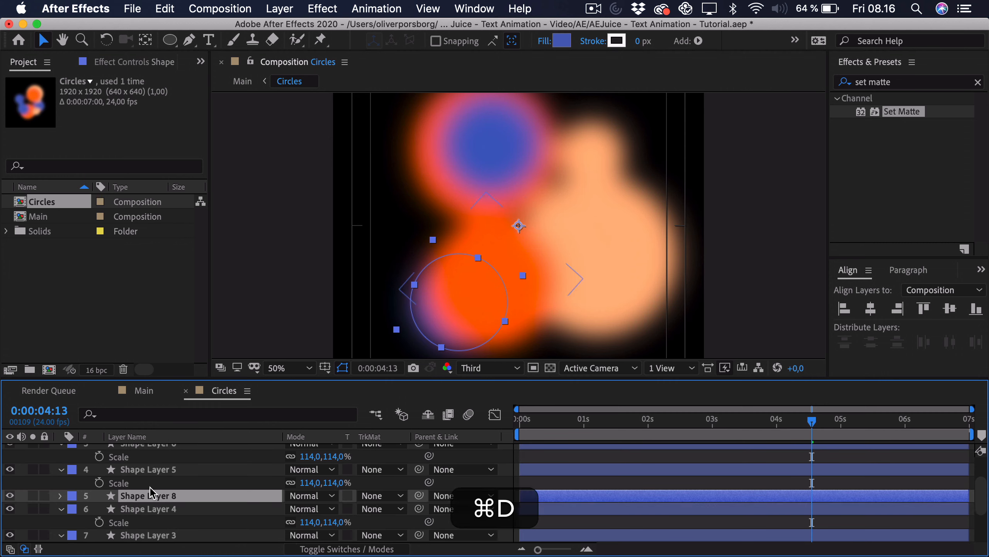
key(s)
drag(311, 508, 331, 509)
drag(220, 499, 183, 501)
scroll(194, 493, down, 2)
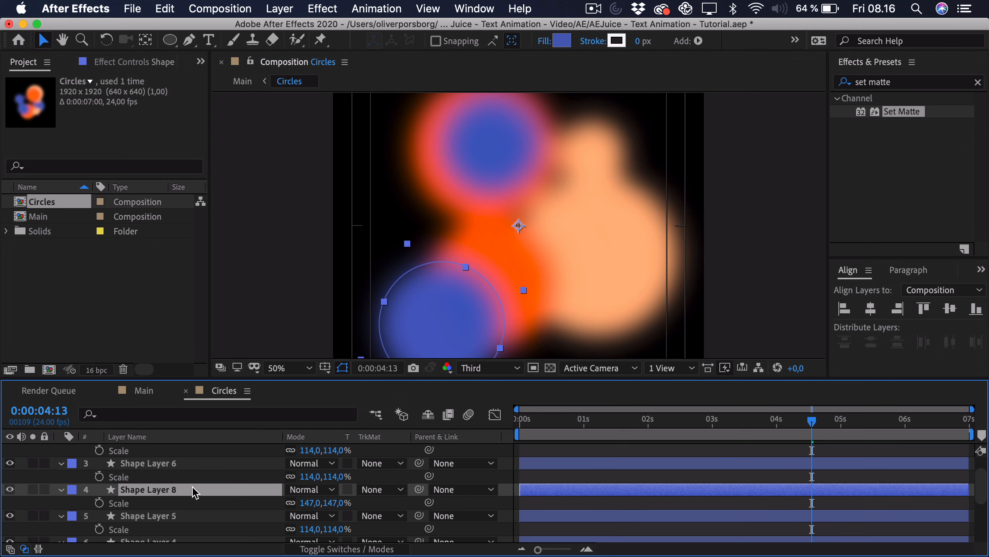
- Change the rotation expression of Shape Layer 8 to time*19 and preview the motion from the start of the timeline
key(r)
alt+click(99, 503)
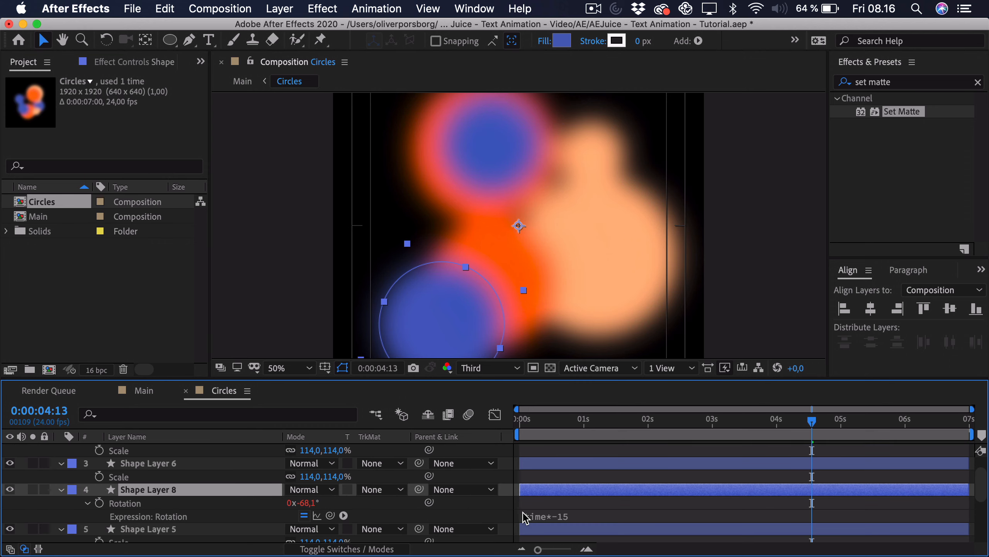
text(time*-15)
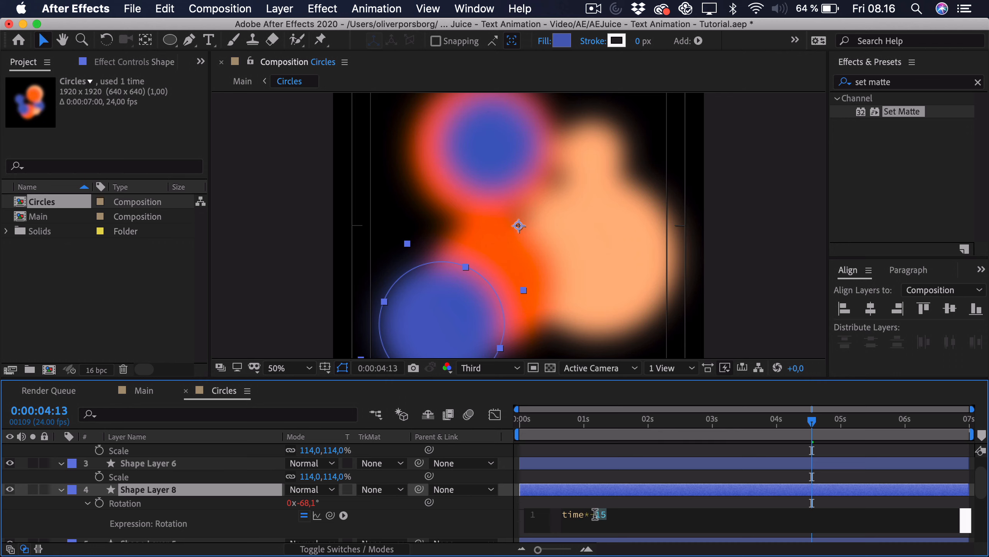
text(19)
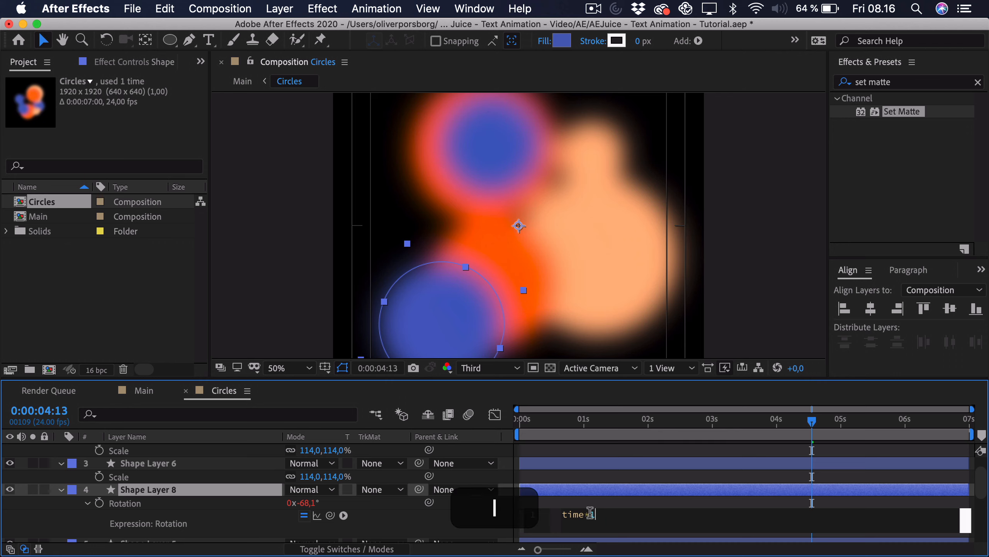
click(591, 501)
drag(536, 421, 376, 367)
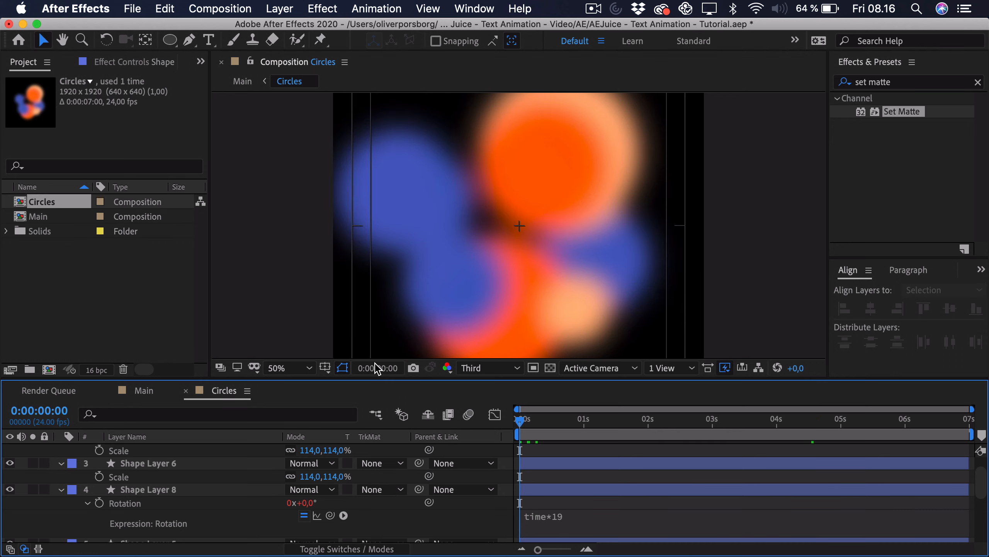
key(space)
key(space)
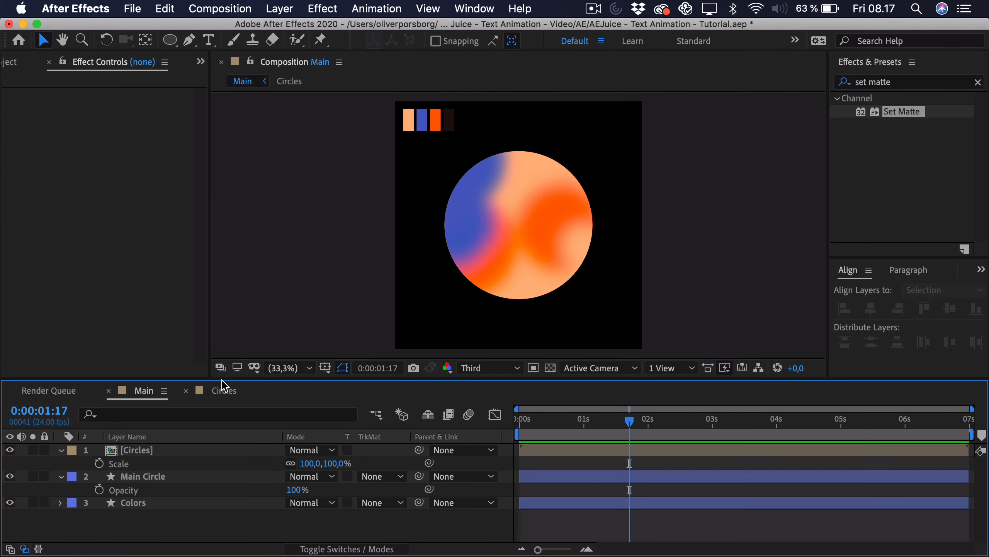
- Increase the Blurriness of the Gaussian Blur layer in Circles to 306,3 and check the softened gradient in the Main composition
click(224, 390)
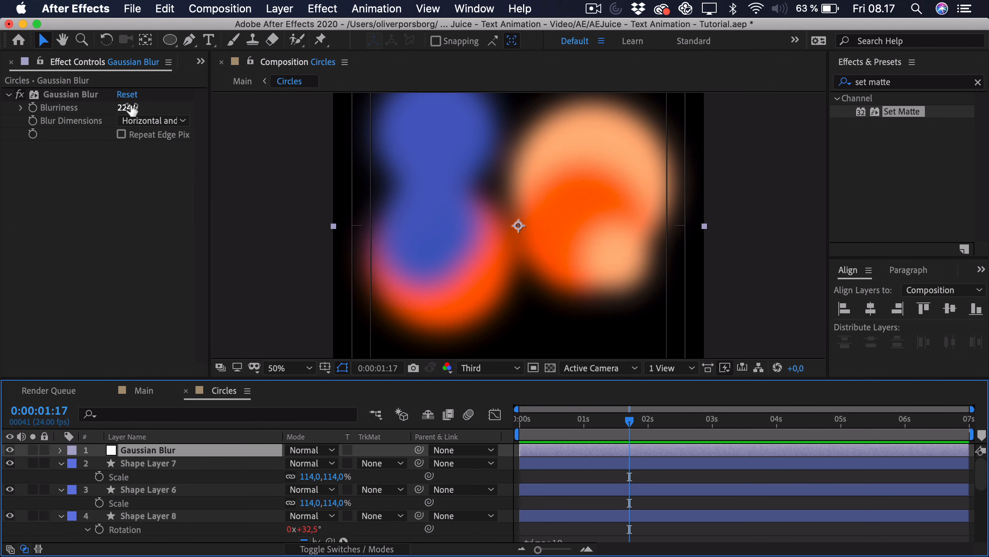
drag(128, 107, 251, 114)
drag(606, 139, 798, 148)
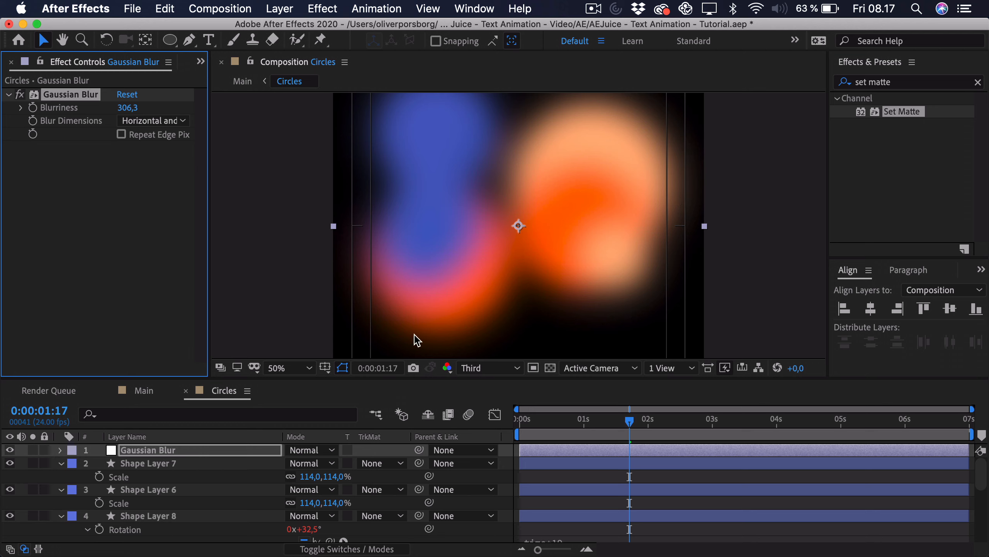
click(144, 391)
drag(544, 418, 616, 431)
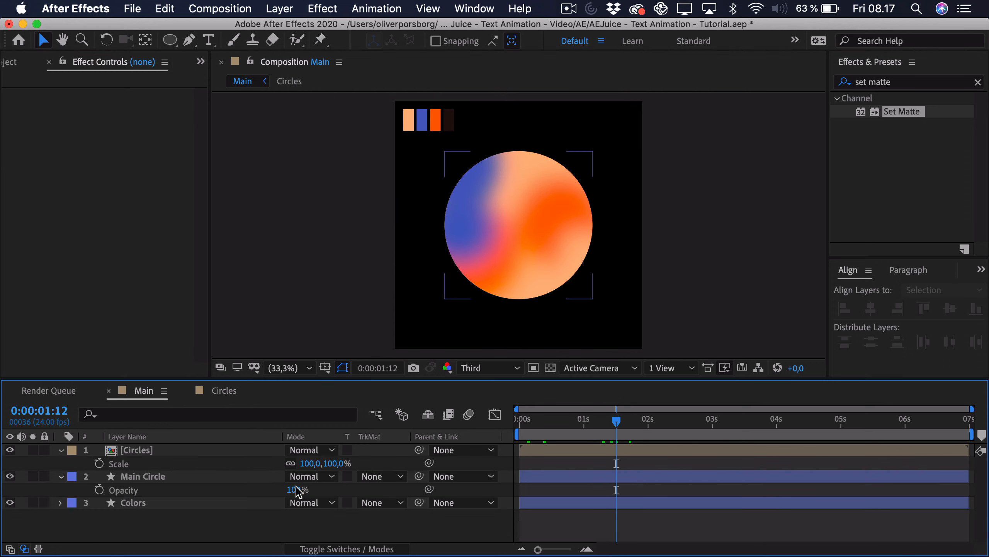
- Pre-compose the Circles and Main Circle layers together into a new composition named Main Circle
click(135, 477)
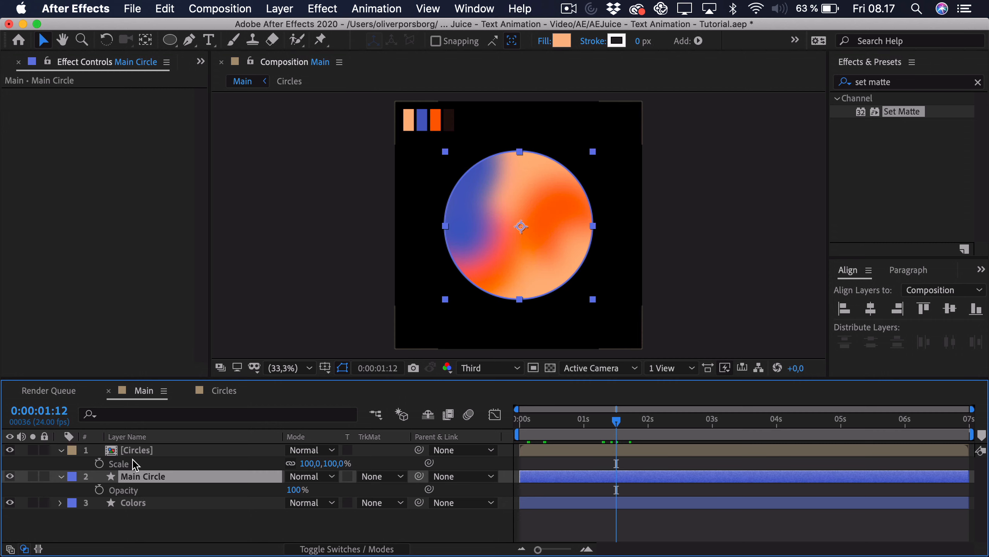
shift+click(133, 450)
right_click(152, 453)
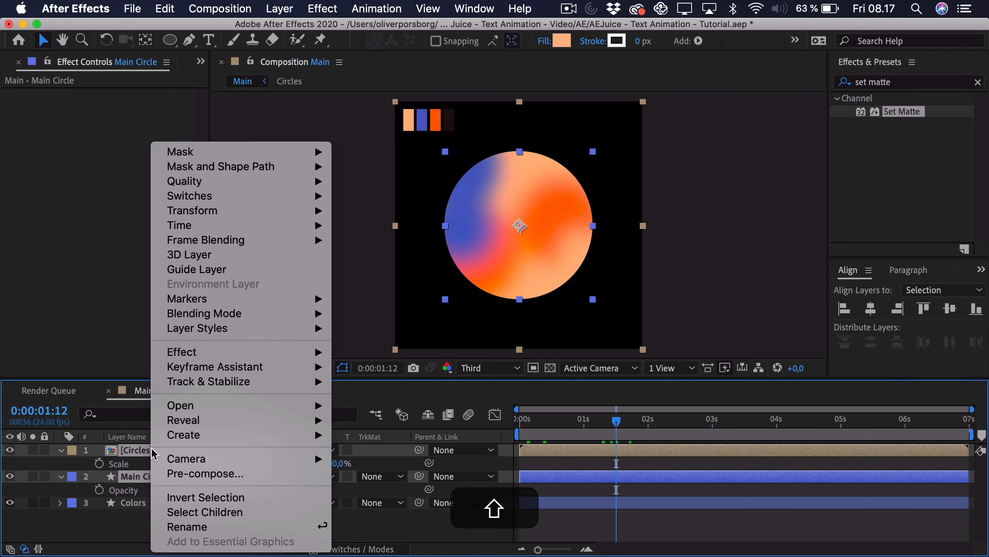
click(182, 473)
text(Main Circle)
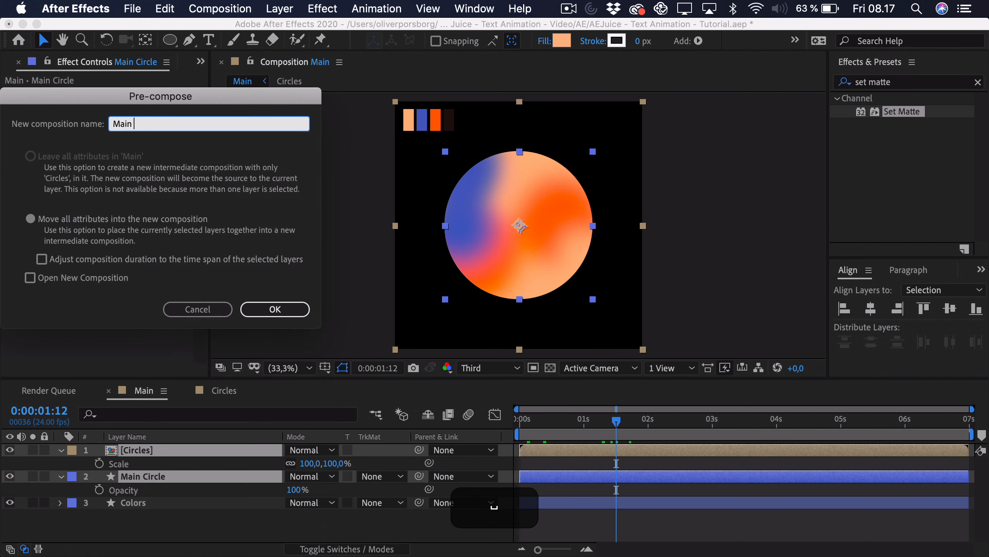
key(Return)
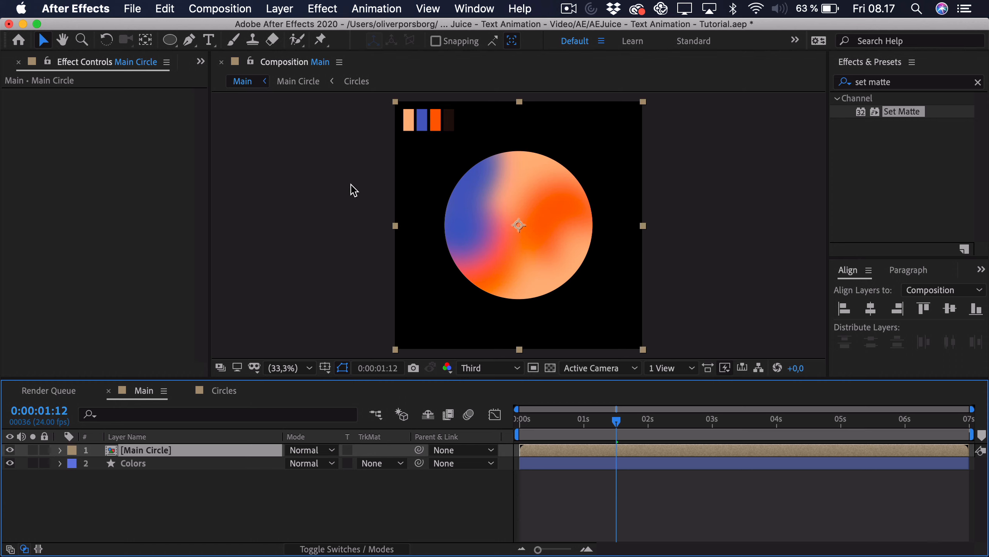
click(396, 486)
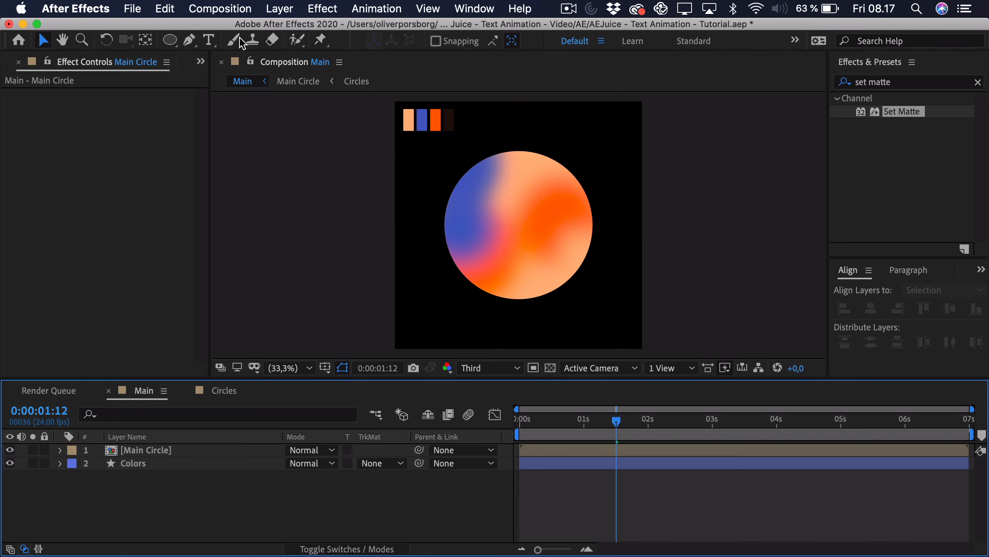
- Create a solid named BG with its color sampled from the light orange swatch in the composition
click(275, 8)
mouse_move(284, 26)
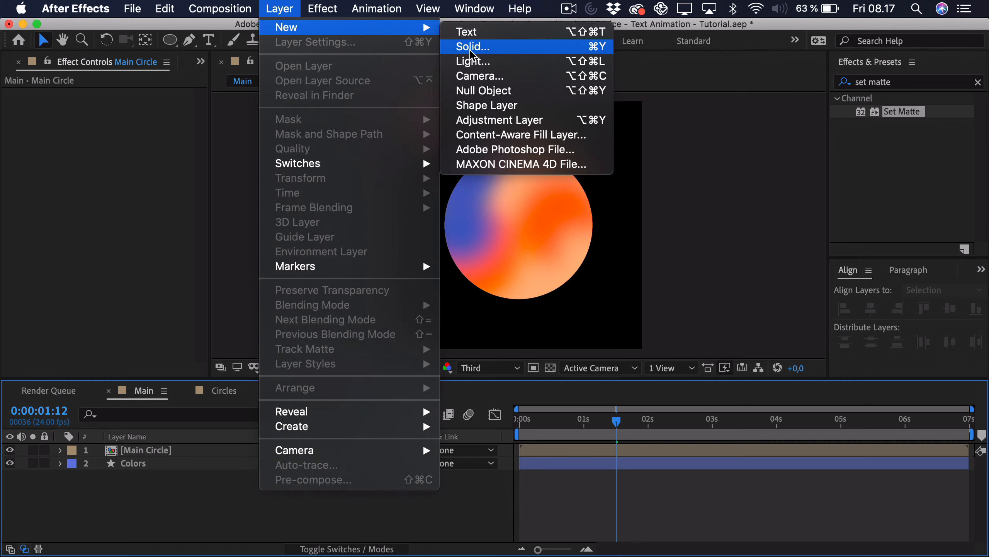
click(459, 44)
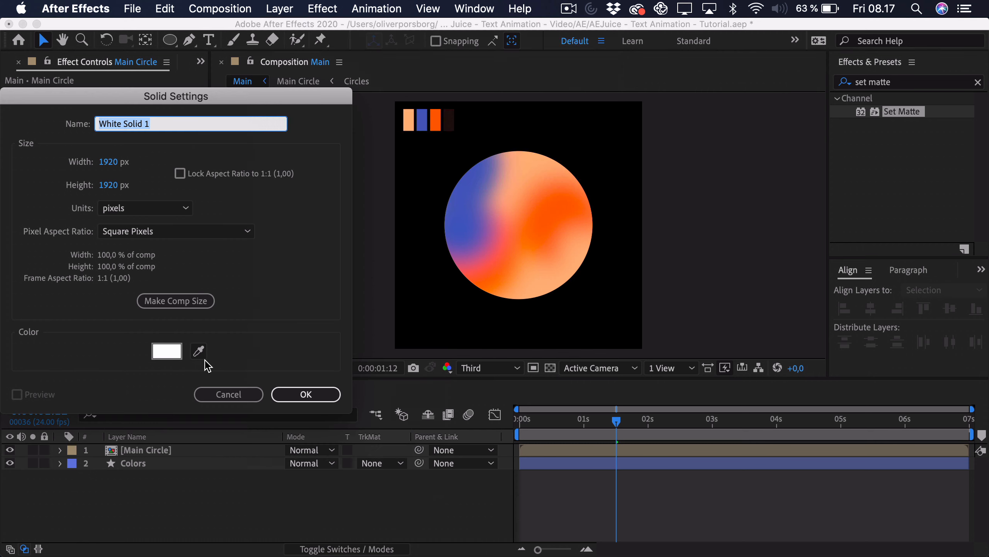
click(199, 351)
click(409, 114)
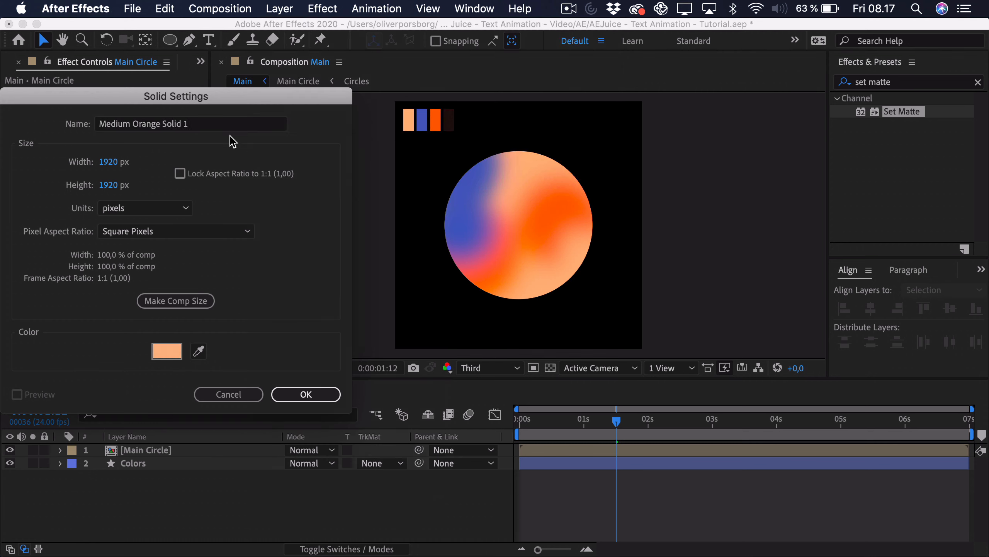
triple_click(220, 124)
text(BG)
key(shift+Return)
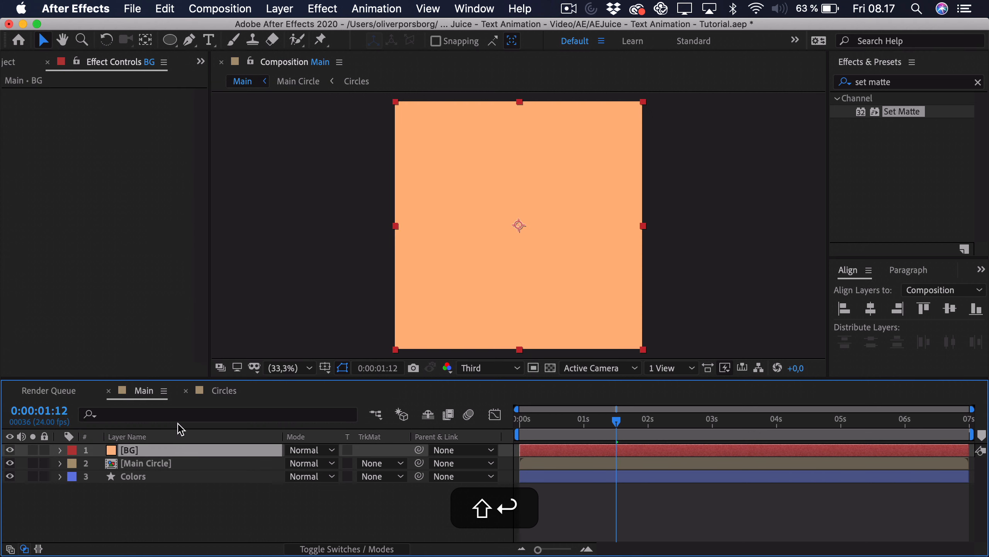
- Place the BG layer beneath all other layers and hide the Colors layer
drag(126, 449, 139, 504)
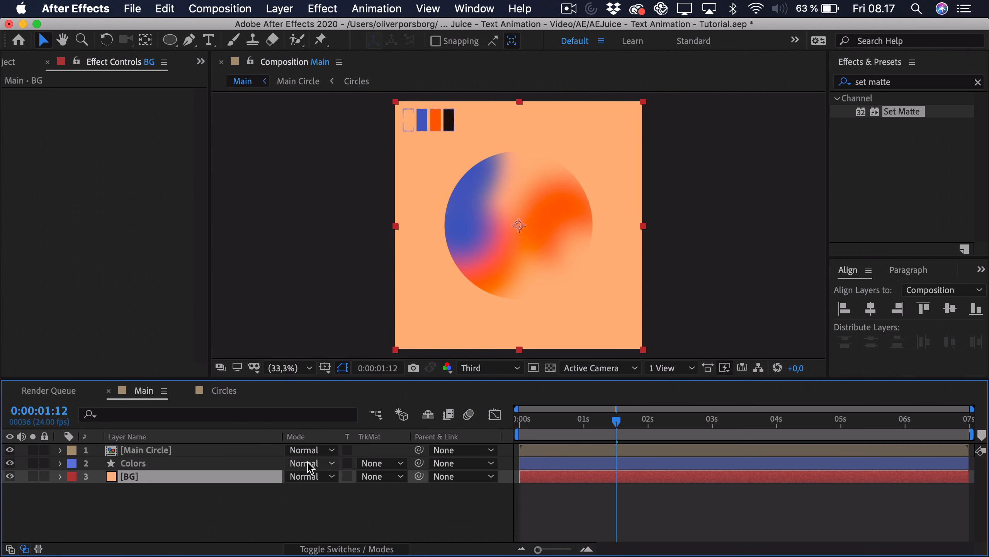
click(10, 463)
click(134, 493)
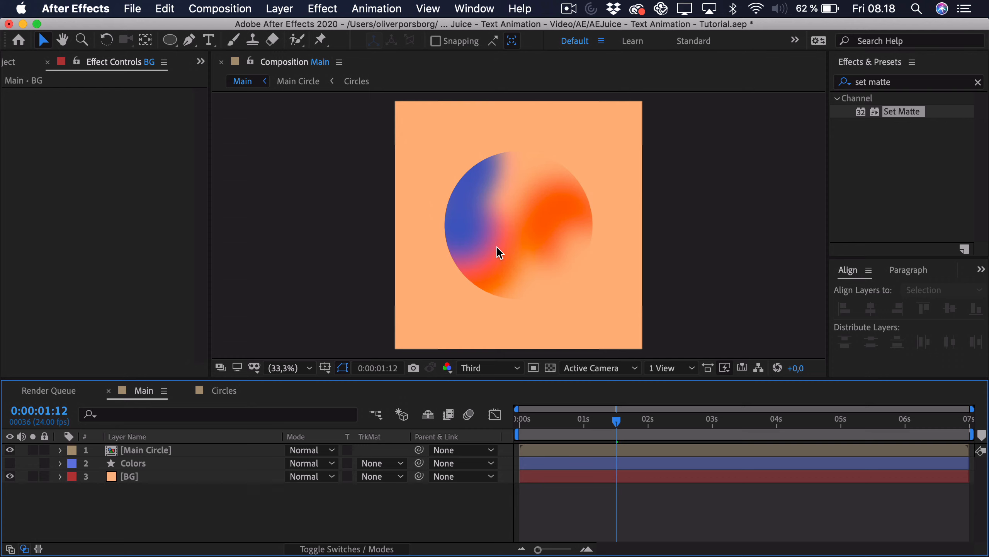
- Add an Inner Glow layer style to the Main Circle layer
key(period)
scroll(512, 194, up, 4)
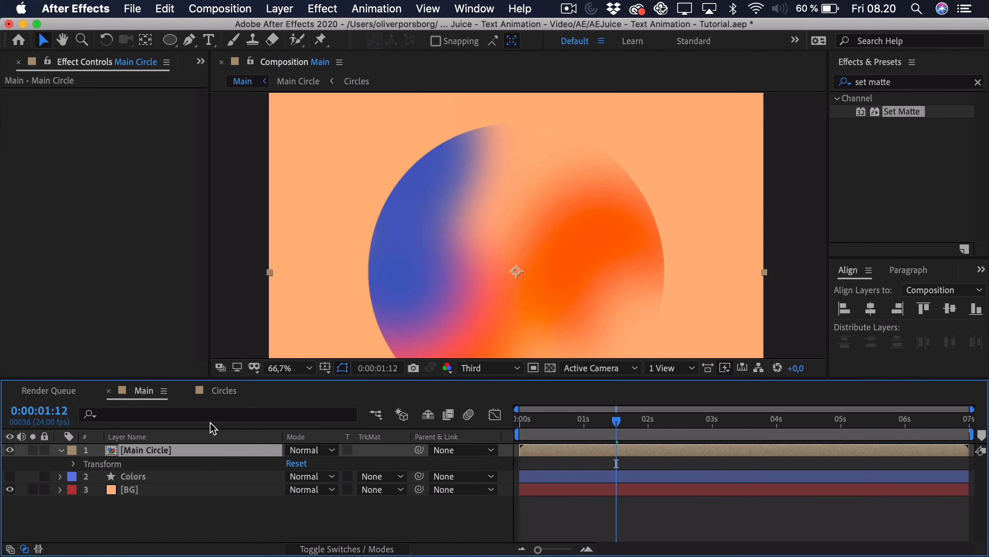
click(280, 8)
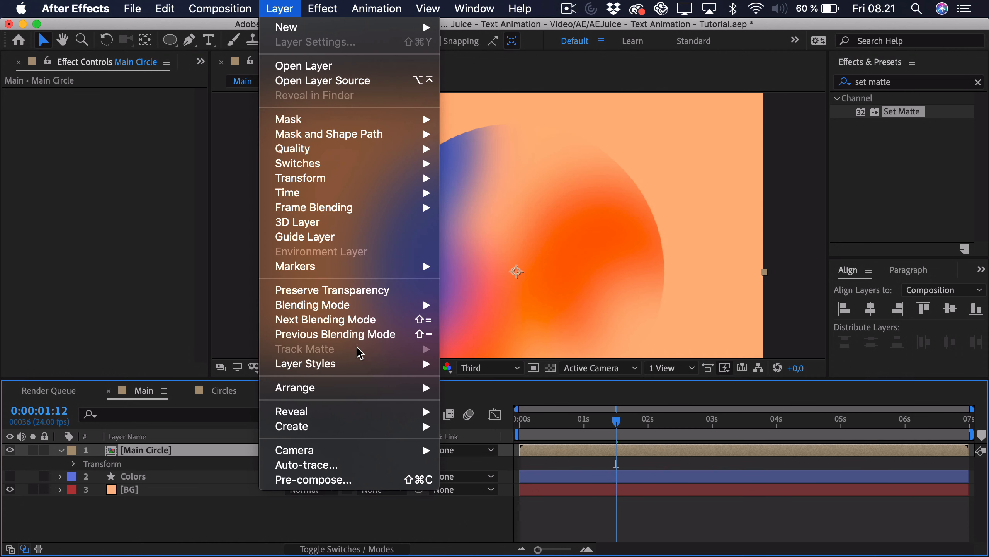
mouse_move(384, 364)
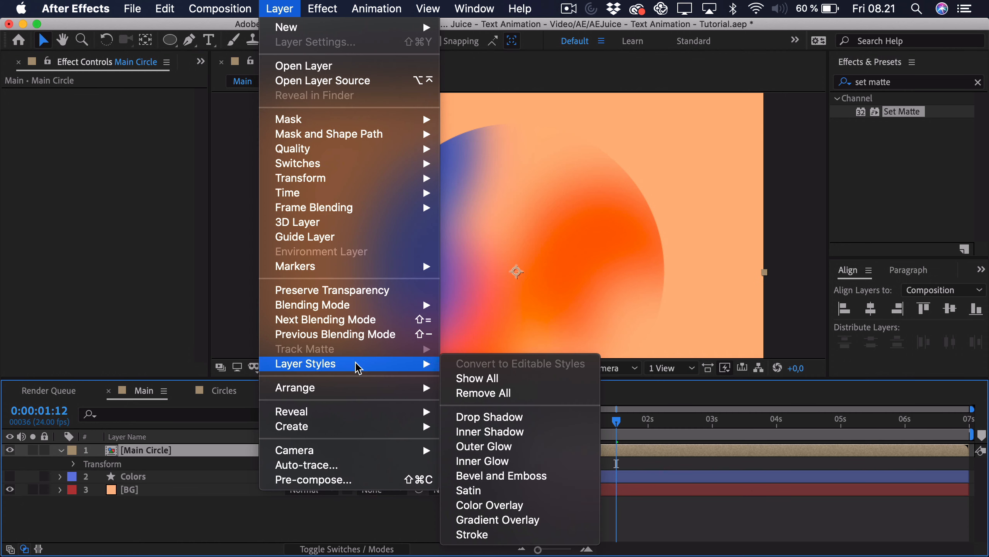
click(494, 462)
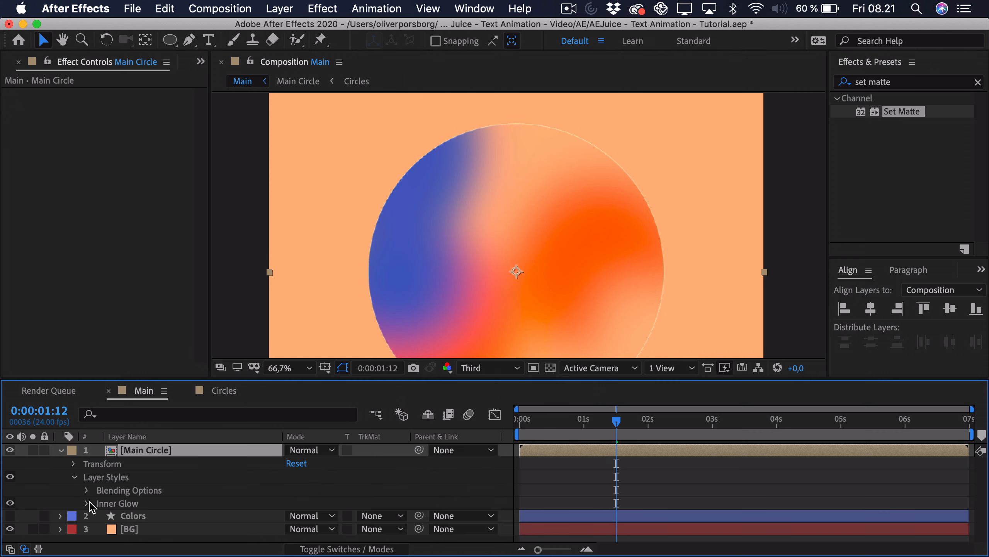
- Set the Size of the Main Circle layer's Inner Glow to 152,0
click(86, 503)
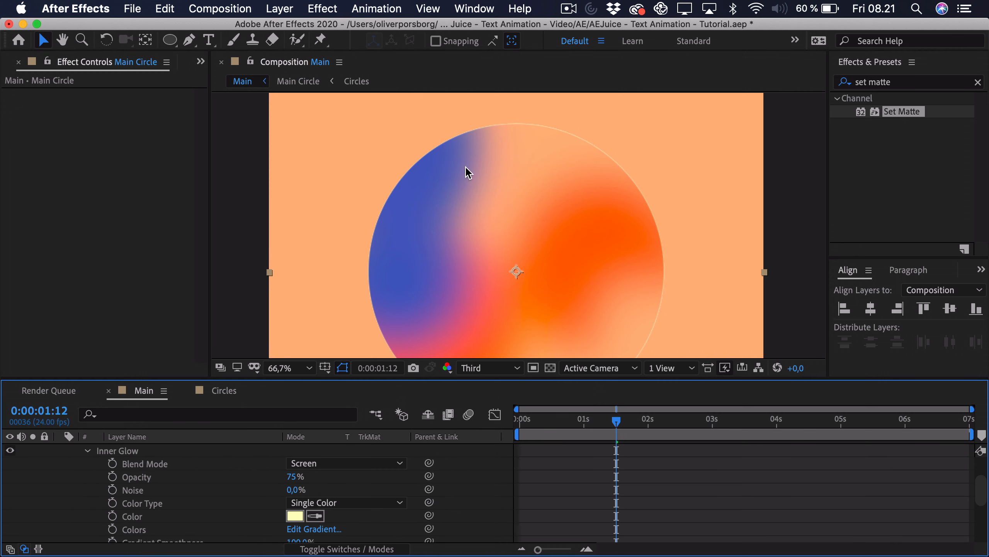
scroll(159, 492, down, 1)
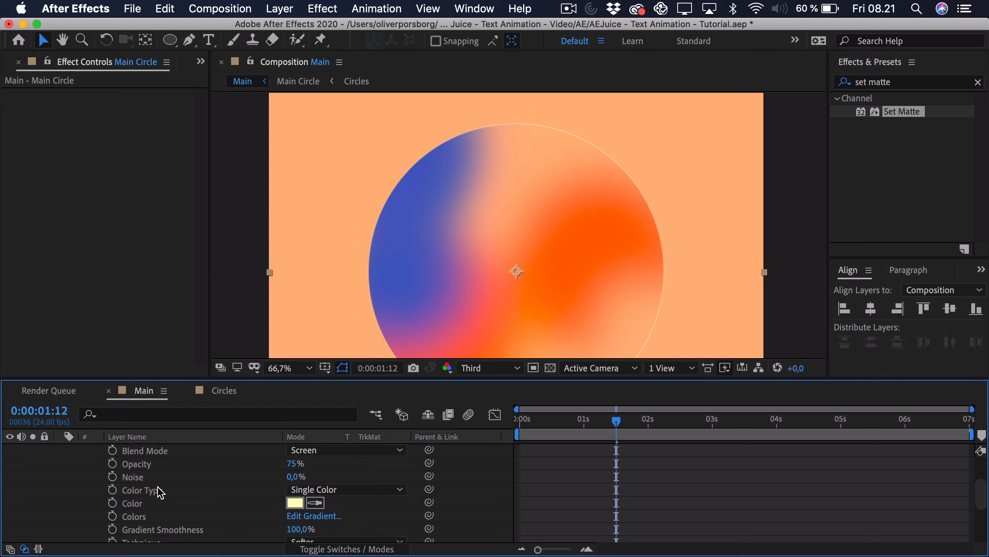
scroll(160, 492, up, 1)
scroll(172, 497, down, 6)
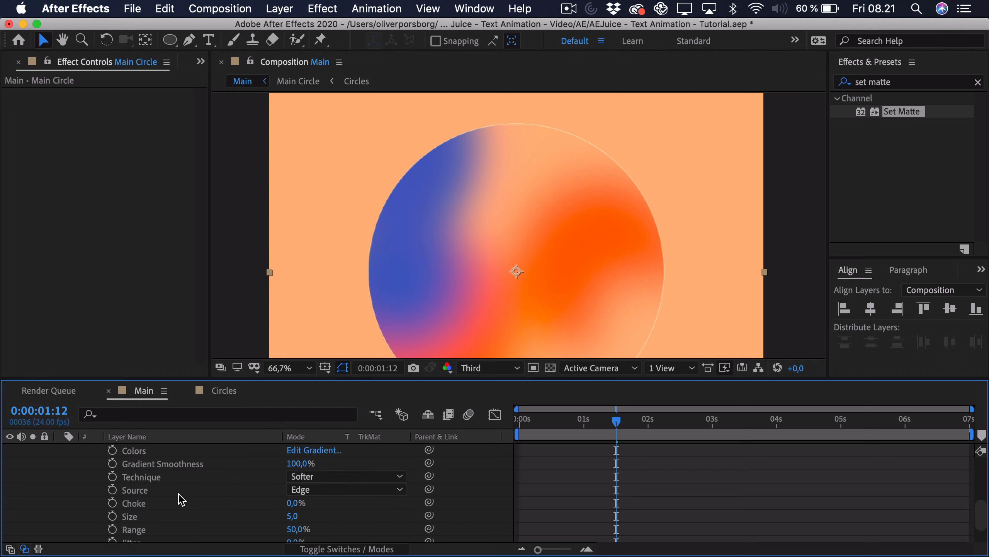
drag(293, 515, 393, 512)
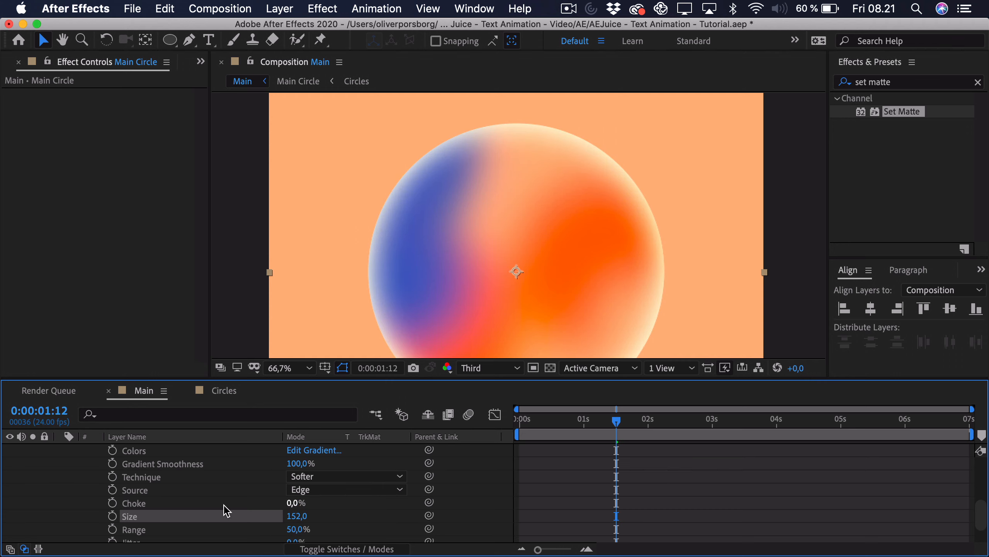
- Change the Inner Glow's blend mode to Overlay and check the glow around the circle's edge
scroll(203, 503, up, 6)
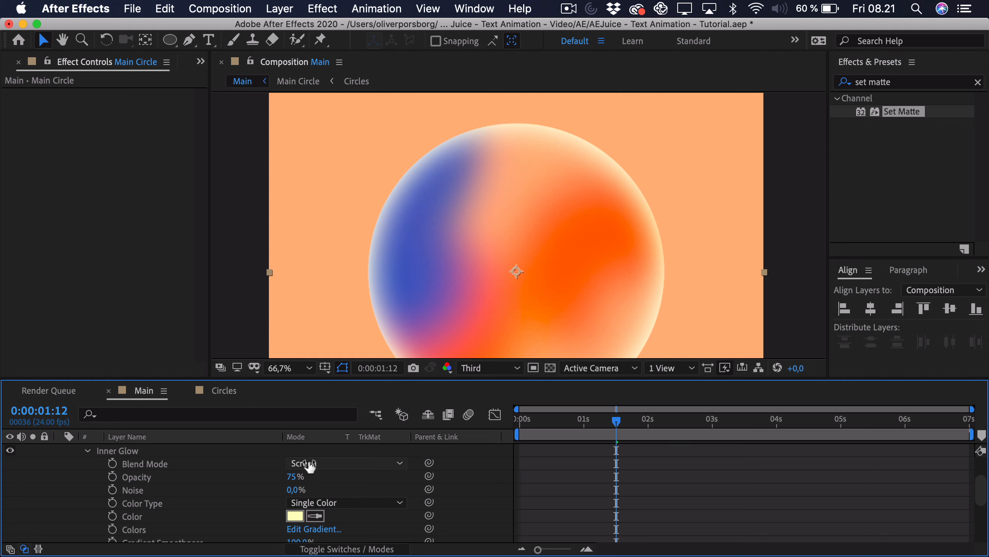
click(317, 467)
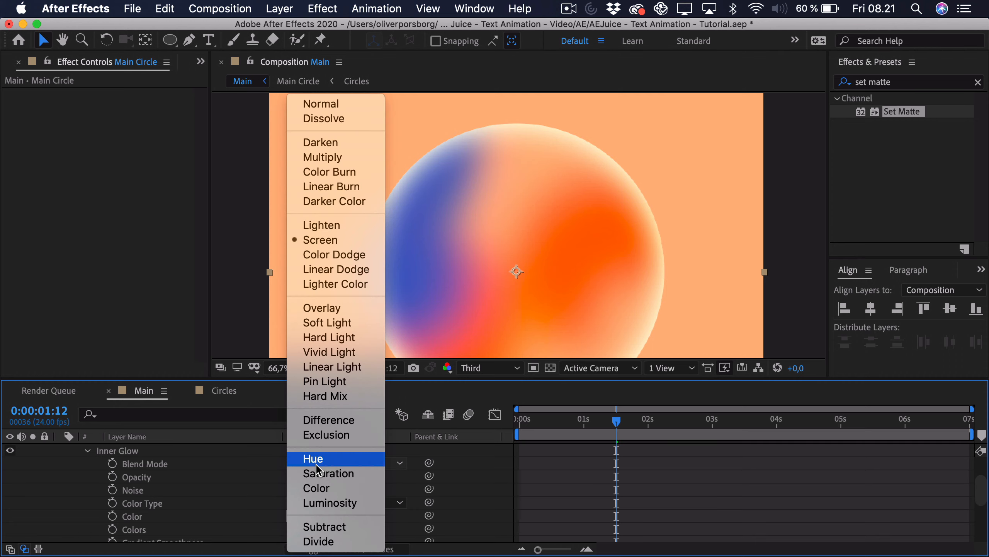
click(327, 309)
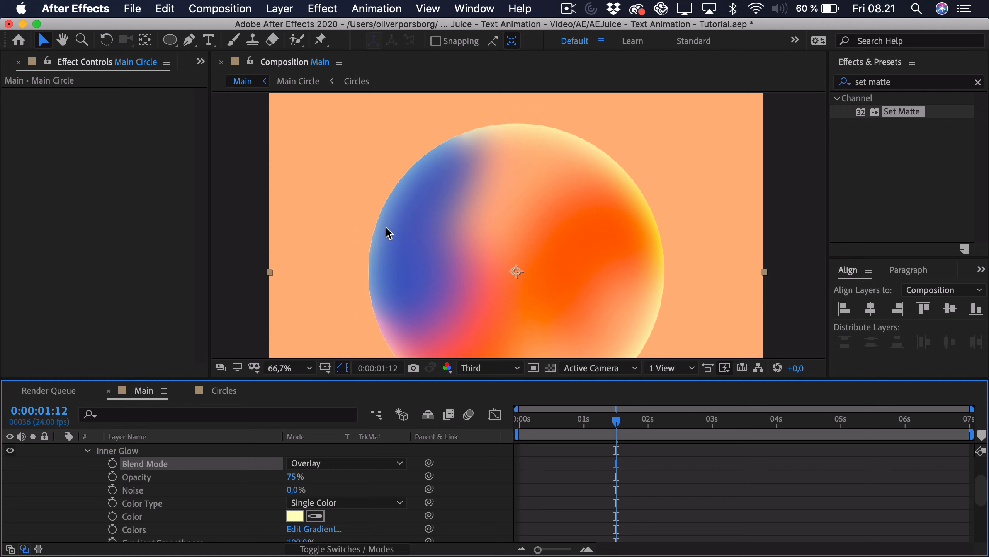
scroll(528, 258, down, 2)
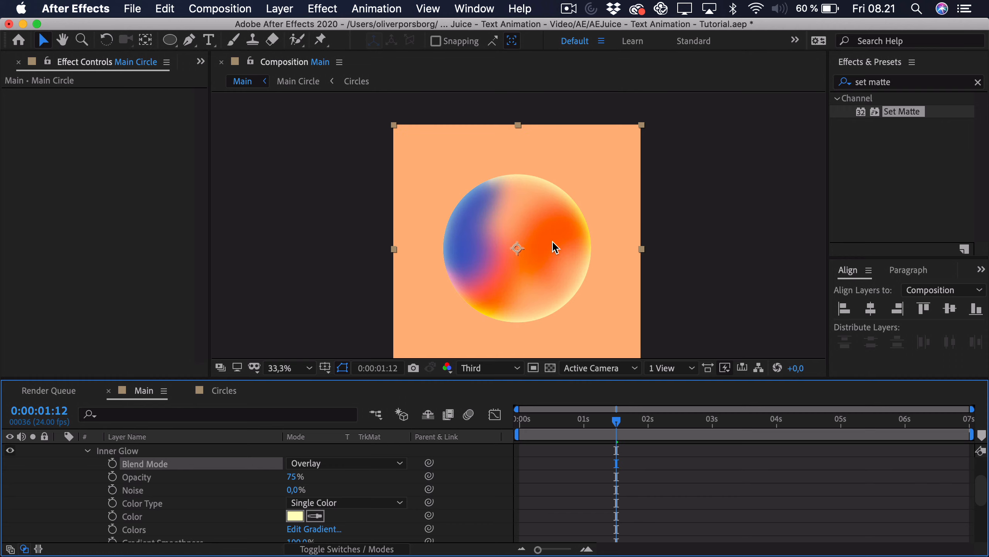
scroll(581, 289, up, 2)
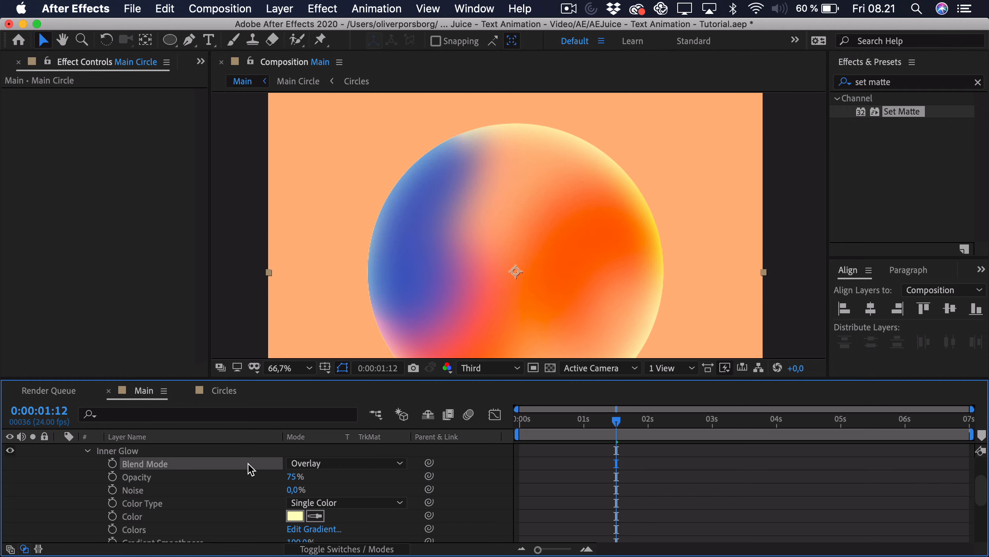
- Raise the Inner Glow's opacity to 94%
scroll(188, 509, down, 1)
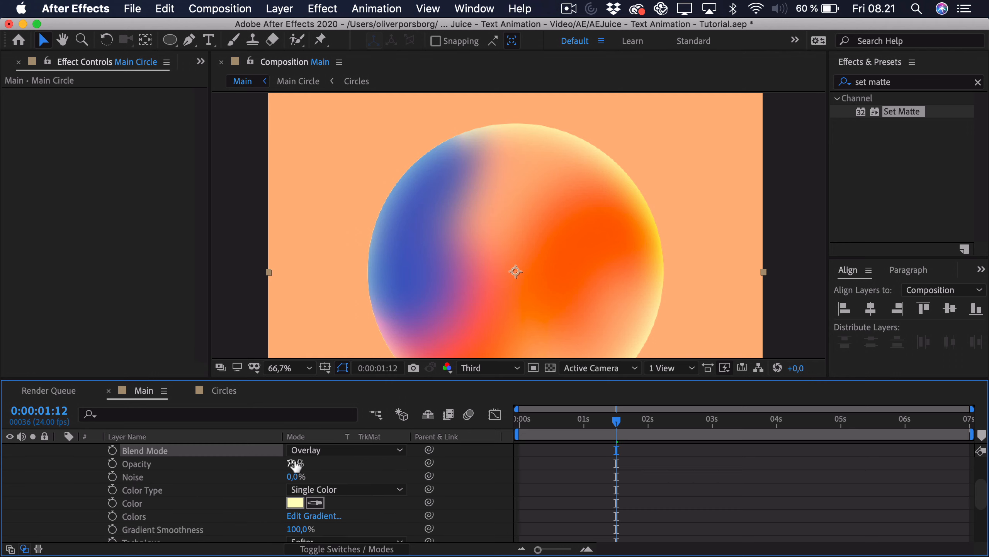
drag(296, 464, 331, 462)
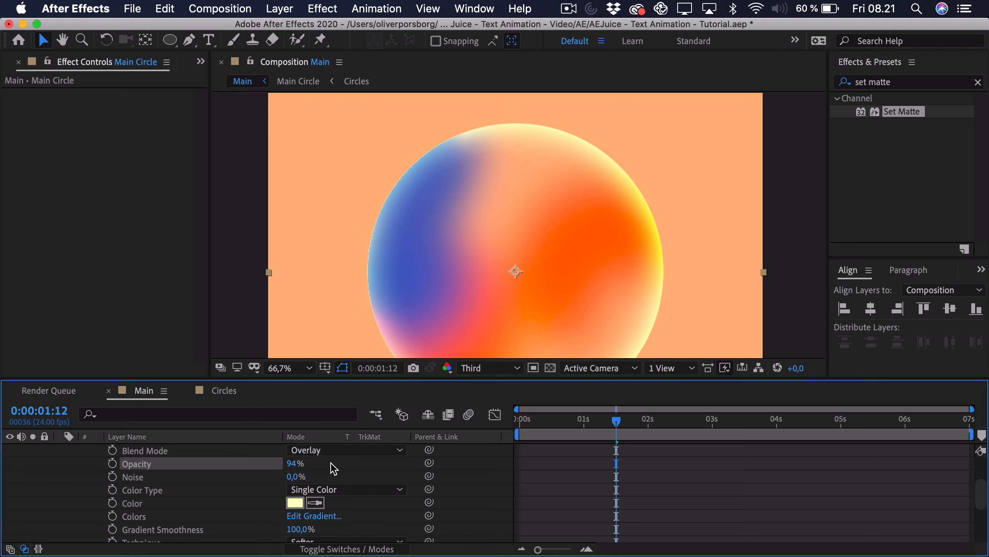
scroll(235, 462, down, 1)
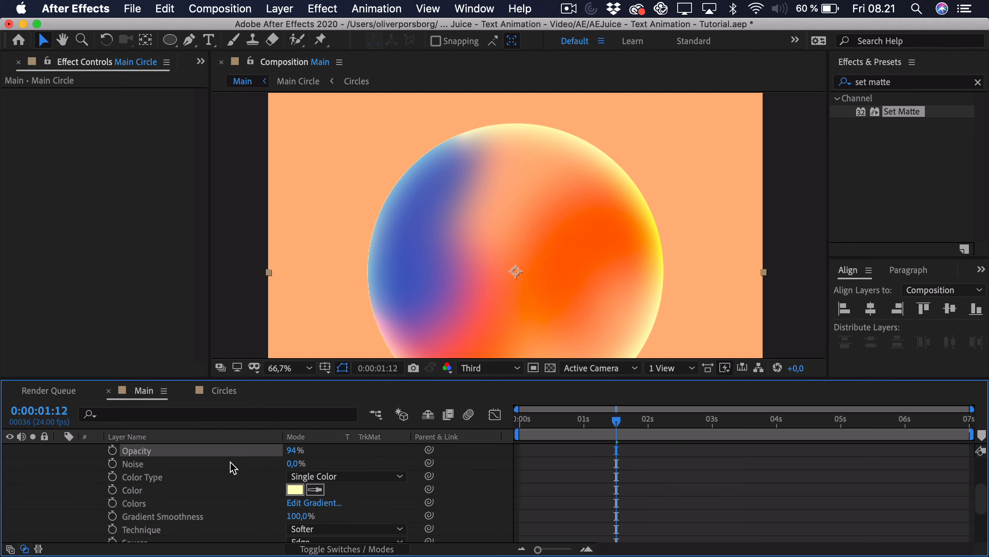
scroll(233, 468, down, 5)
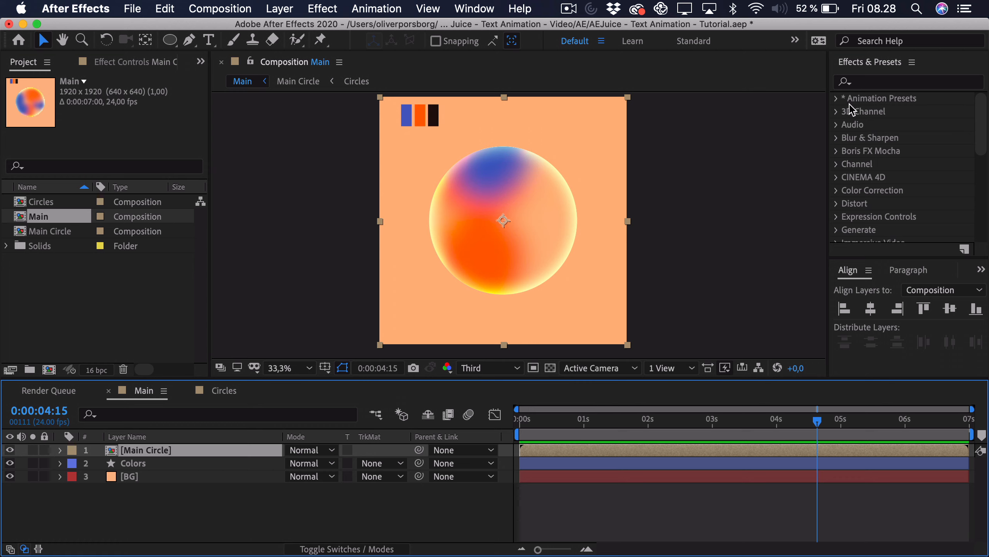
- Find the Drop Shadow effect and apply it to the Main Circle layer
click(868, 82)
text(drop shadow)
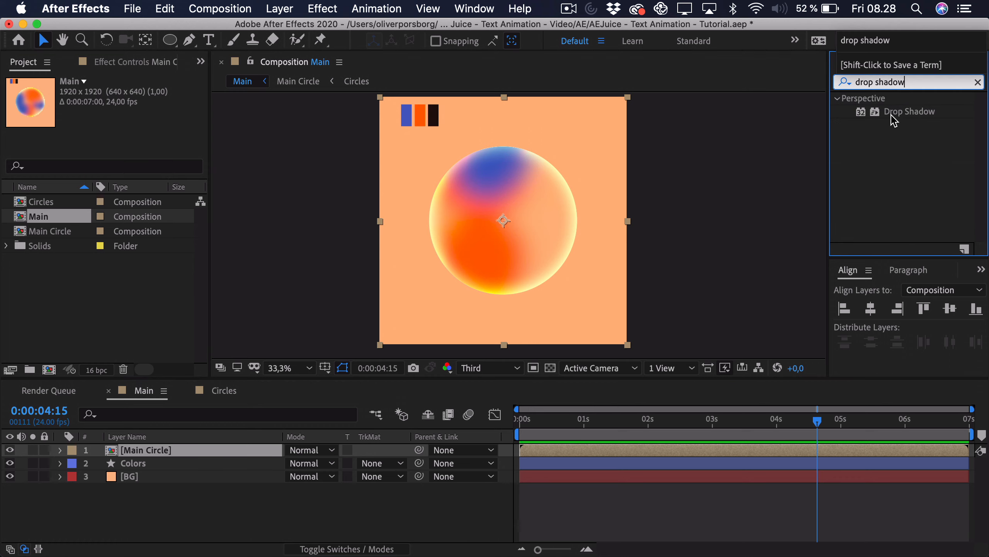
drag(896, 111, 192, 455)
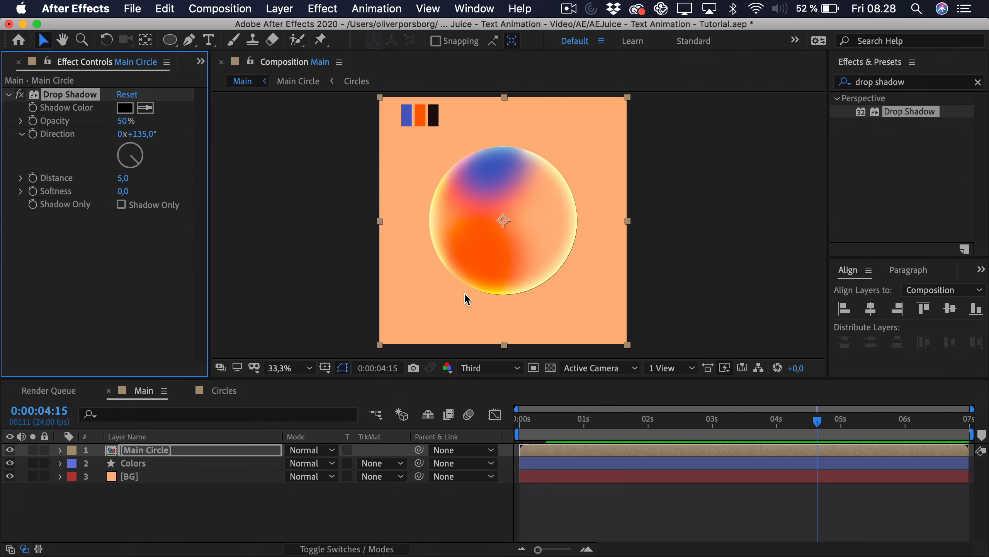
scroll(504, 274, up, 2)
scroll(526, 269, down, 2)
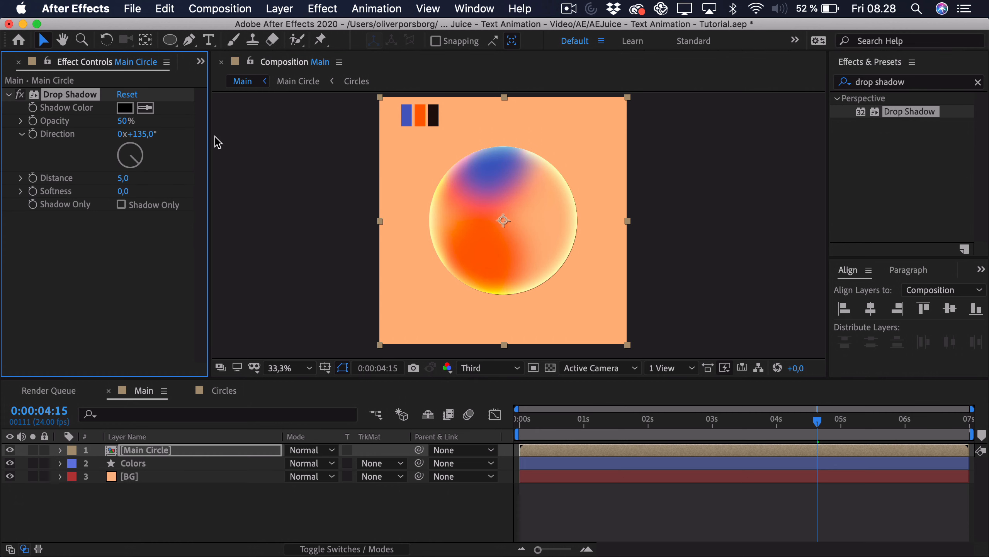
- Set the Drop Shadow's Distance to 48,0, Softness to 145,0 and Opacity to 15%
drag(124, 177, 426, 191)
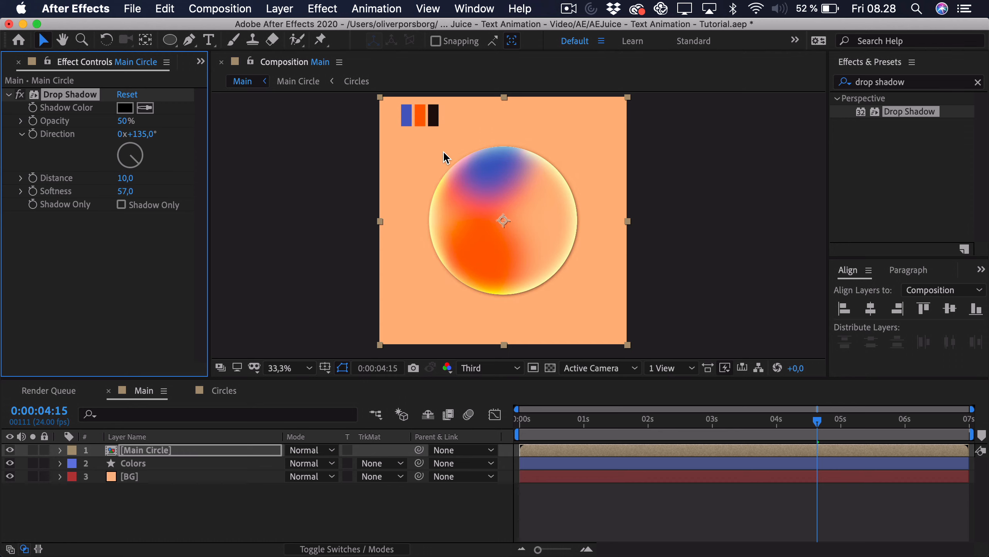
drag(124, 178, 197, 189)
click(125, 121)
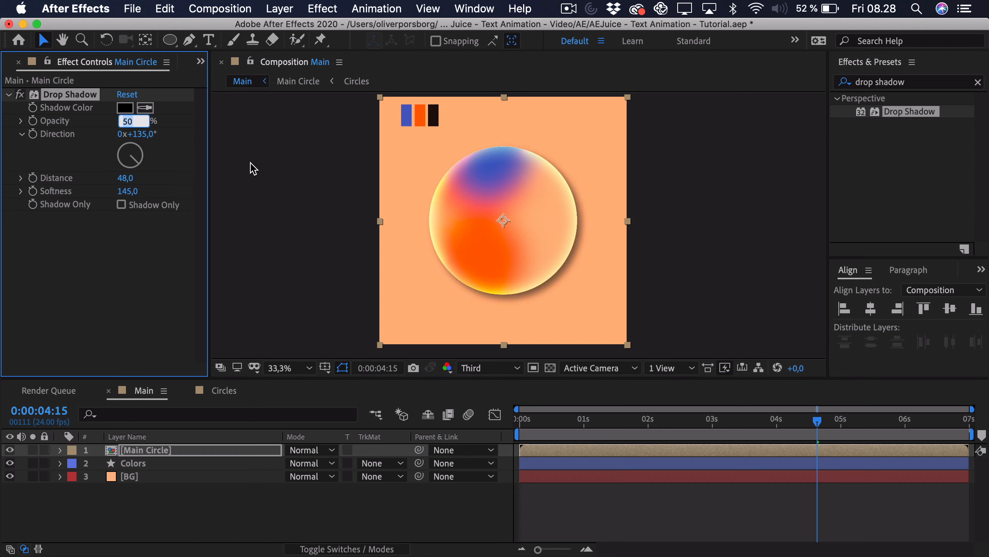
text(15)
key(Return)
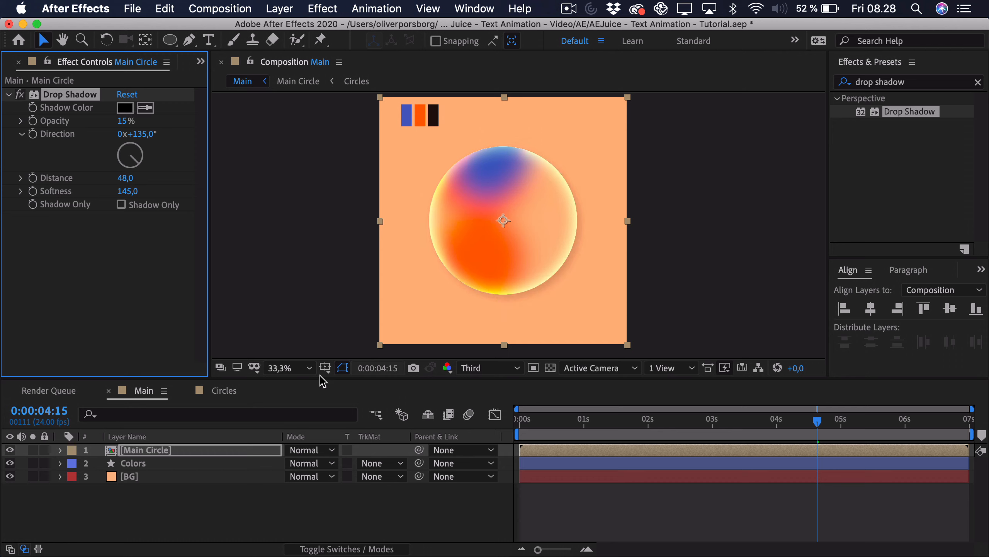
- Reduce the Drop Shadow's opacity to 10%
click(125, 123)
text(10)
key(Return)
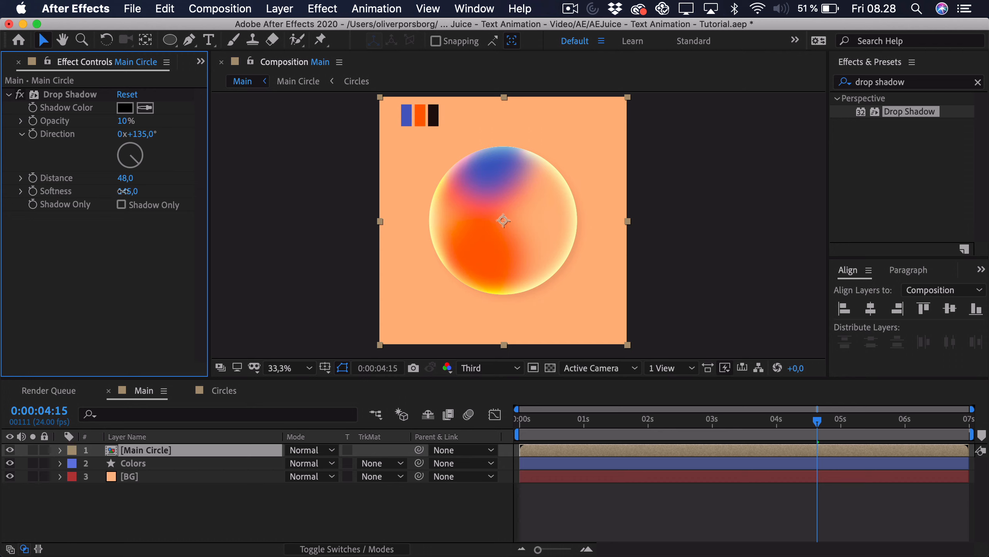
- Set the Drop Shadow's Distance to 73,0, Softness to 117,0 and Opacity to 5%
mouse_move(126, 191)
mouse_down()
mouse_move(114, 191)
mouse_move(140, 178)
mouse_move(130, 192)
mouse_up()
click(129, 117)
click(129, 122)
text(5)
key(Return)
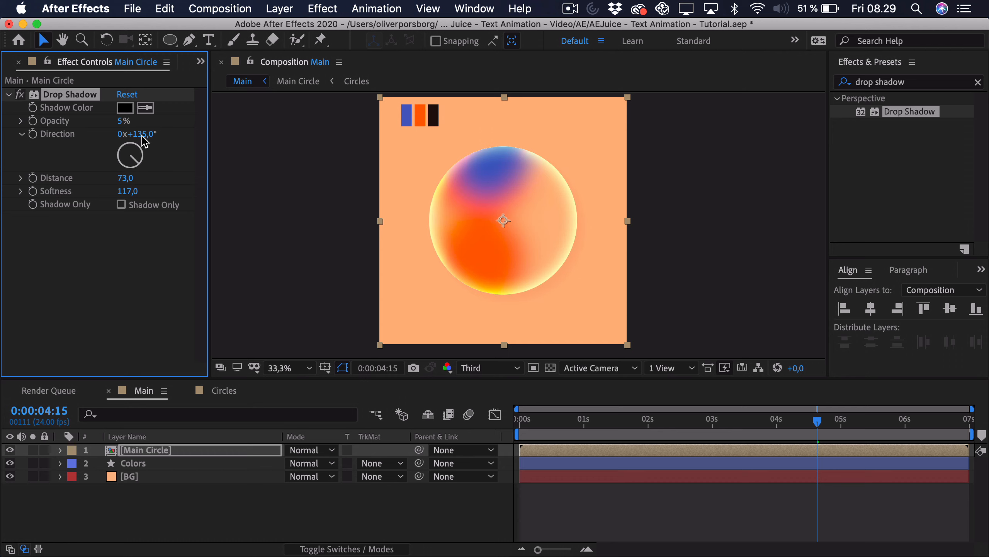
- Sample the dark swatch as the Drop Shadow's colour and hide the Colors layer
click(145, 109)
click(434, 116)
click(690, 287)
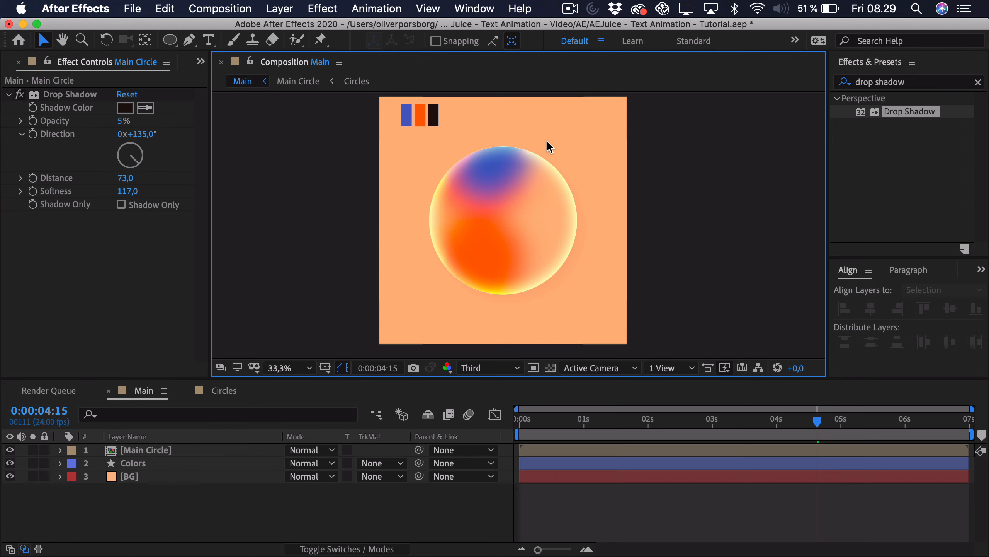
click(9, 463)
- Find the Gradient Ramp effect and apply it to the BG layer
click(162, 481)
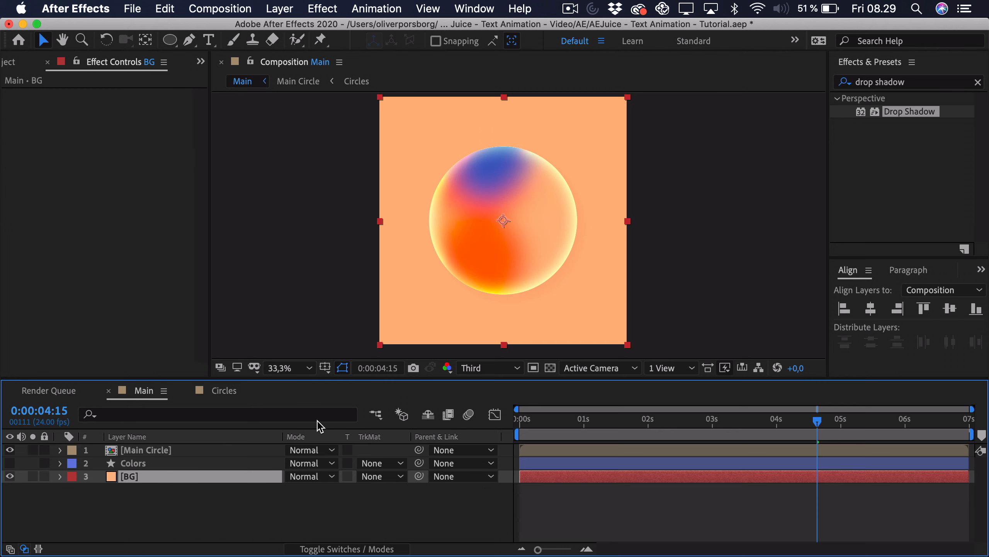
click(917, 83)
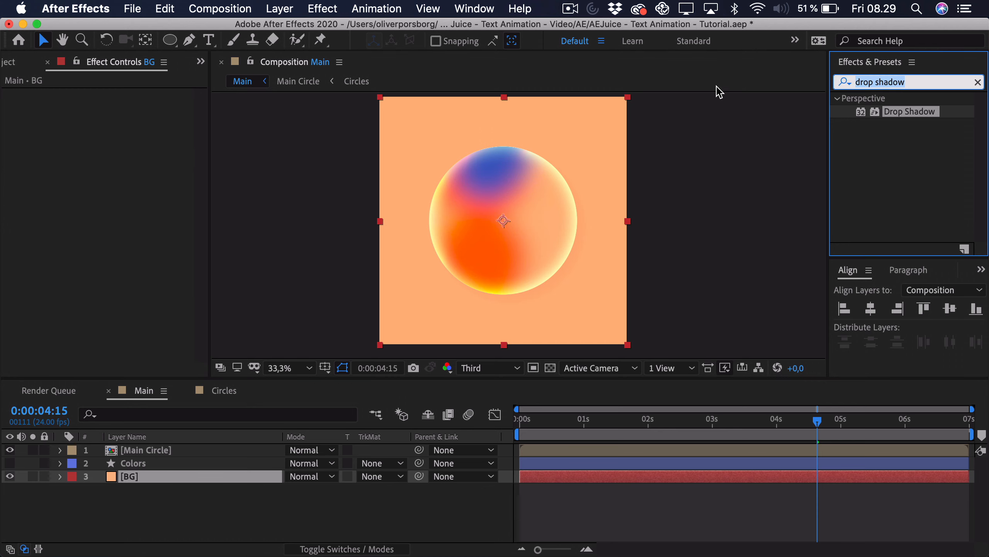
text(gradient r)
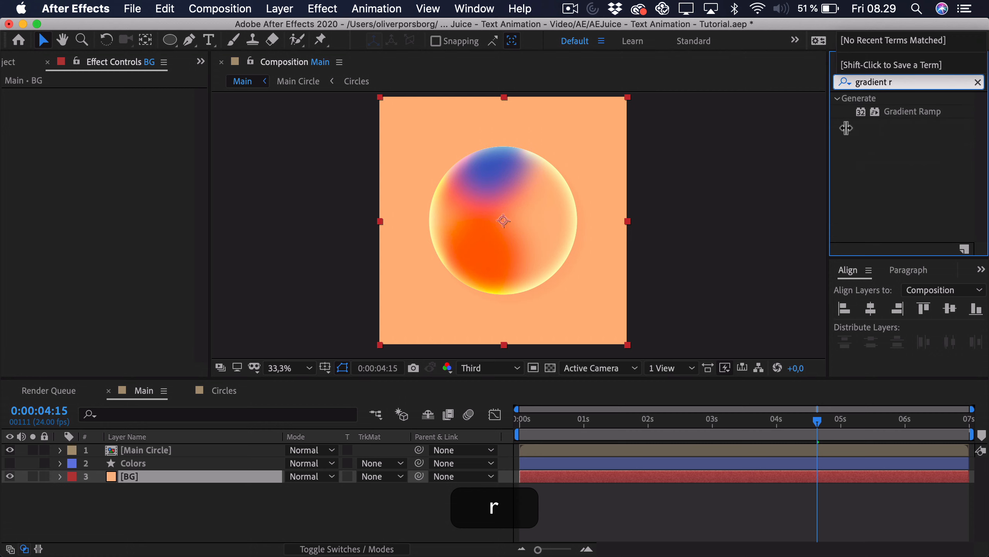
drag(912, 112, 170, 476)
click(48, 109)
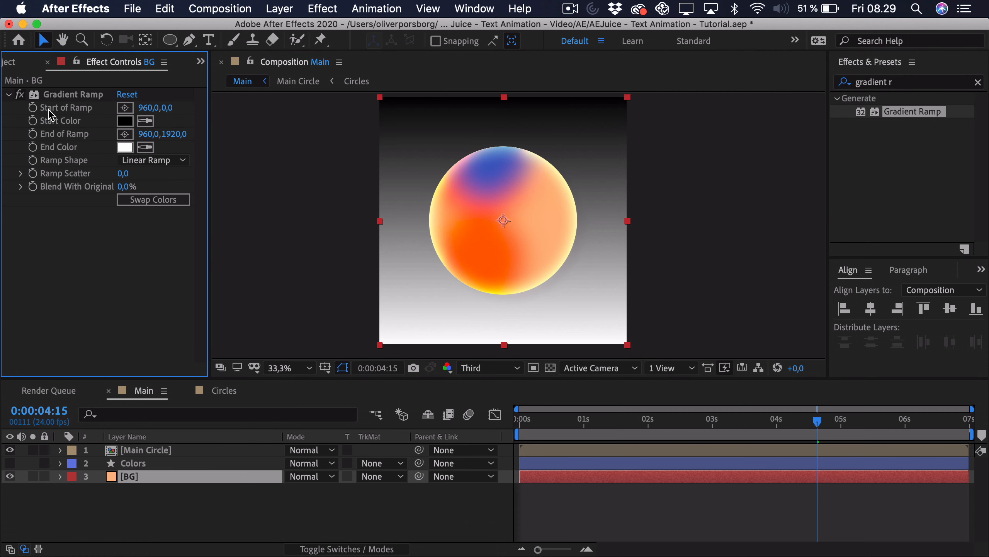
- Turn off the Gradient Ramp temporarily and sample the peach background as both its Start Color and End Color
click(22, 95)
click(145, 121)
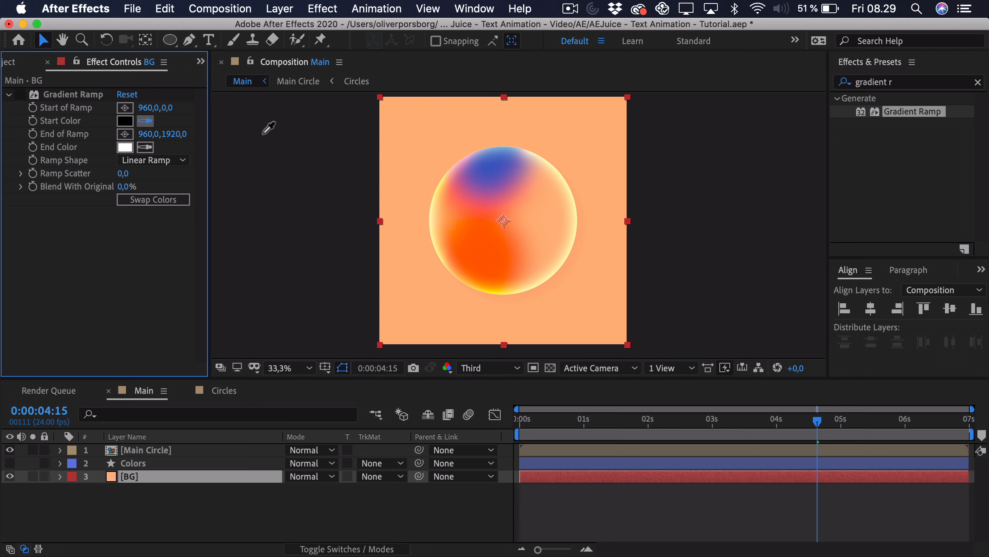
click(421, 128)
click(144, 148)
click(412, 120)
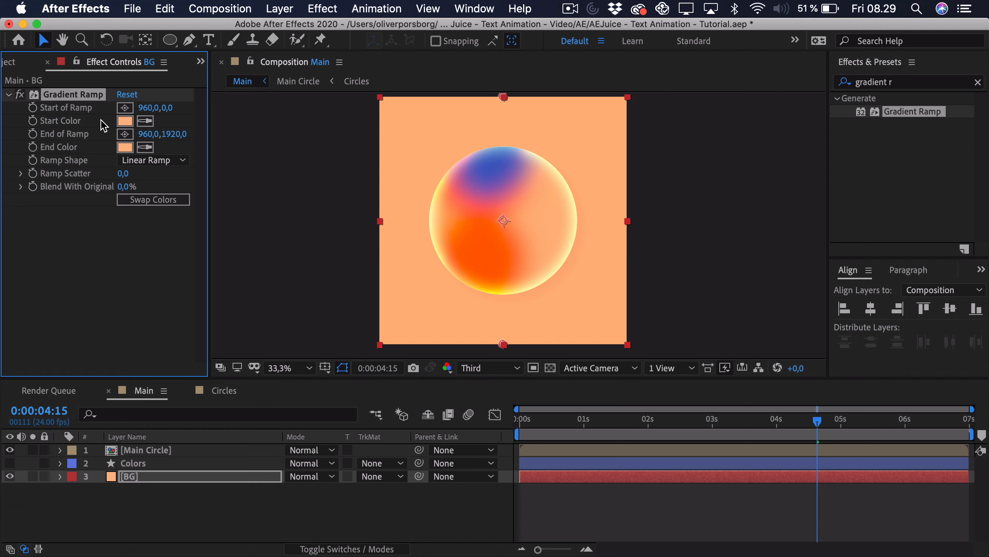
- Lighten the Gradient Ramp's Start Color to FECBA4
click(124, 124)
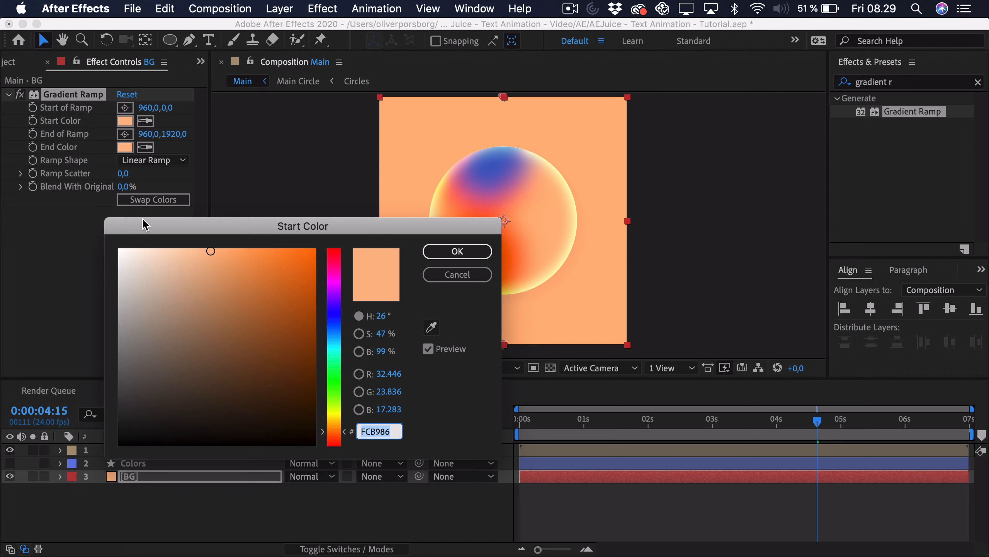
click(187, 251)
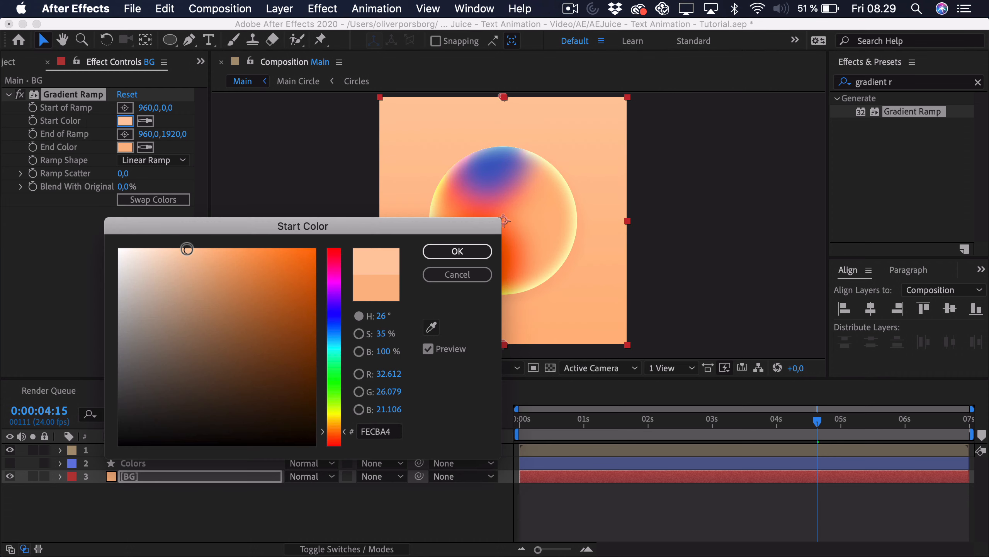
click(457, 251)
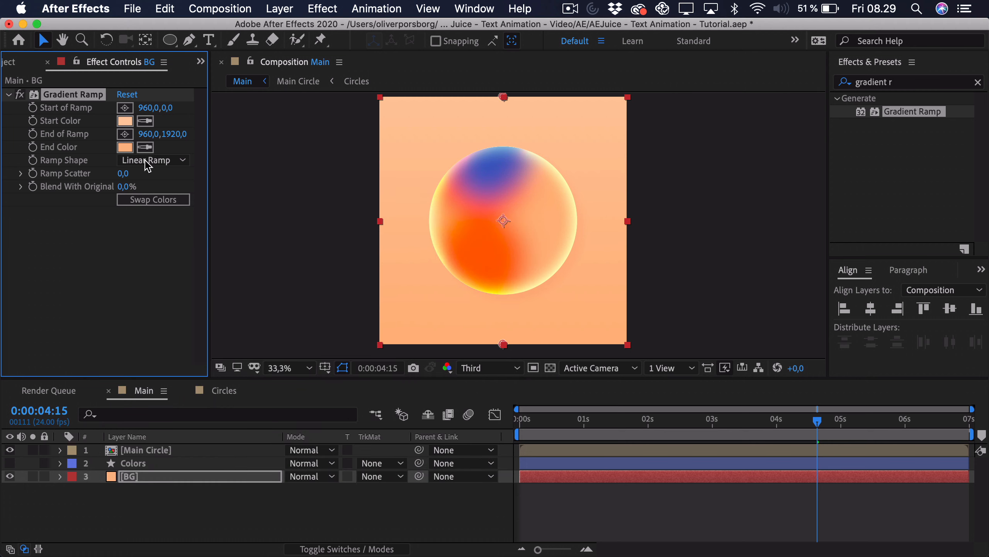
- Change the Gradient Ramp's End Color to a deeper orange, EC9265
click(125, 148)
drag(213, 250, 231, 249)
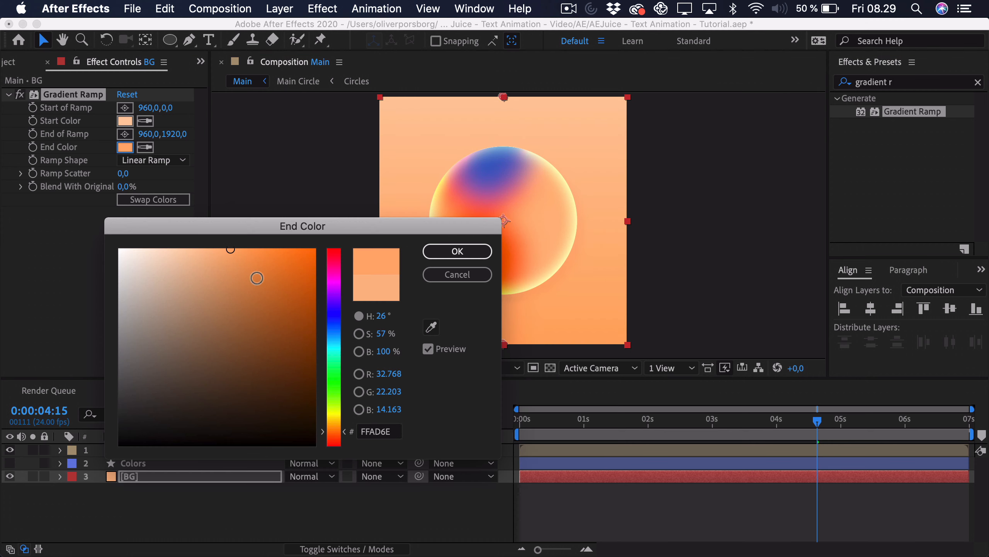
drag(329, 431, 330, 433)
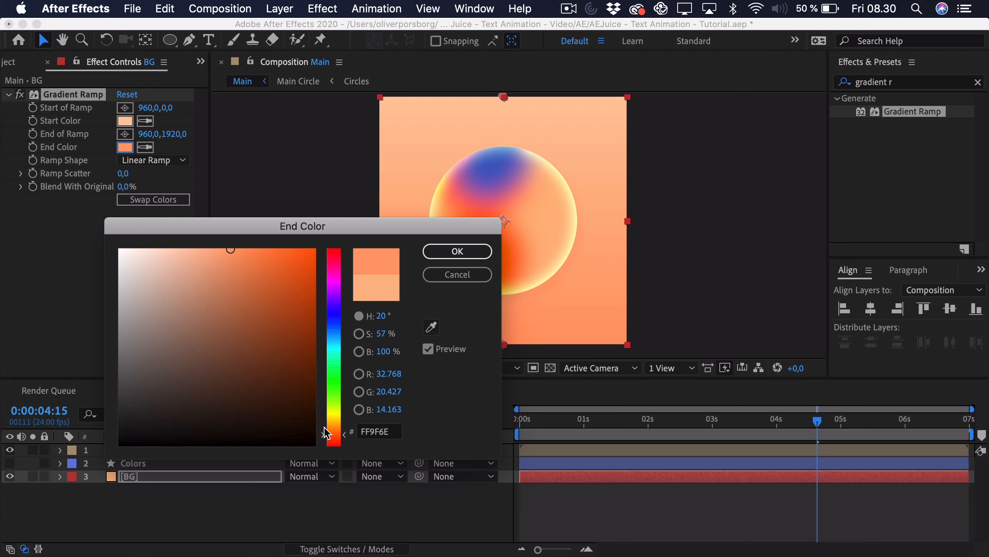
drag(230, 249, 230, 263)
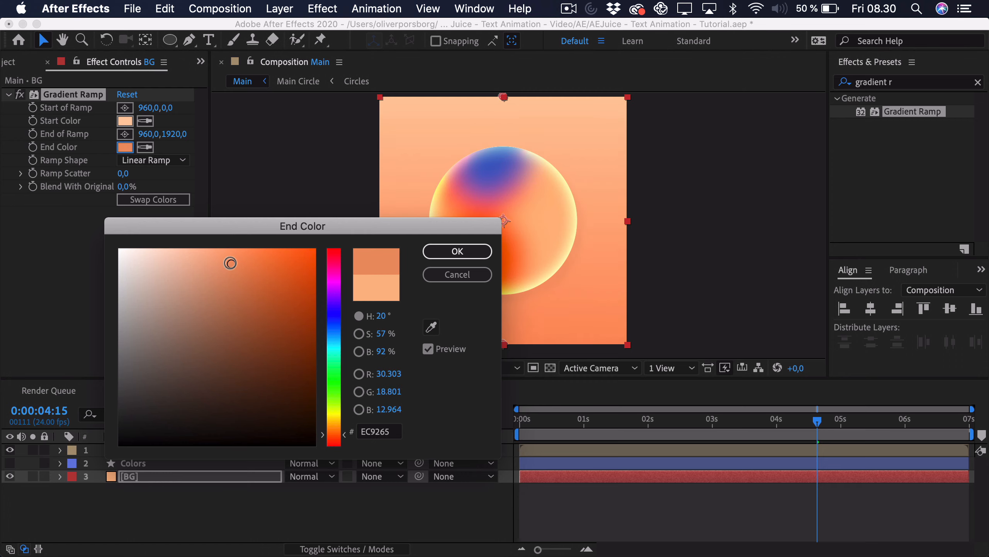
click(444, 252)
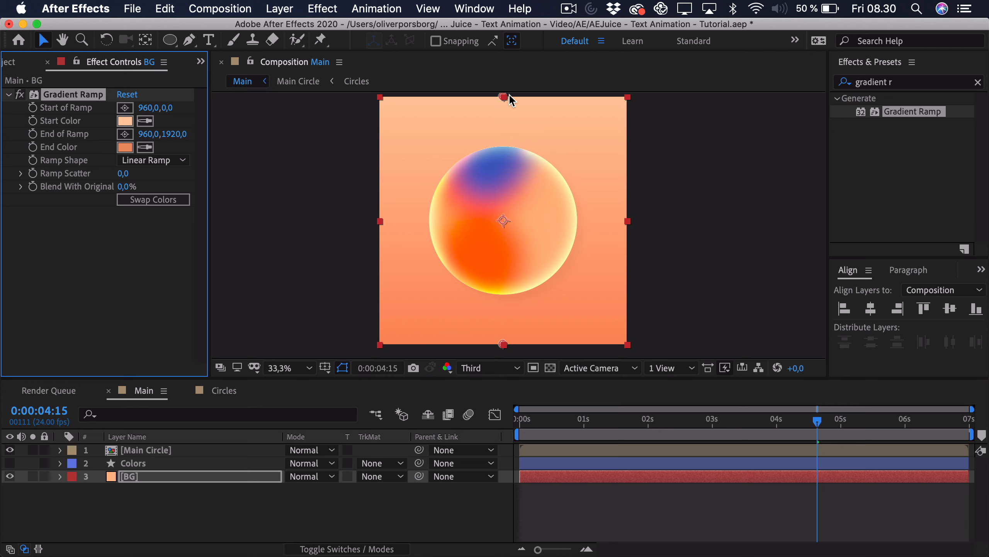
- Run the ramp diagonally across the background from about 18, 12 to about 1926, 1926 and preview the animation
drag(503, 98, 382, 99)
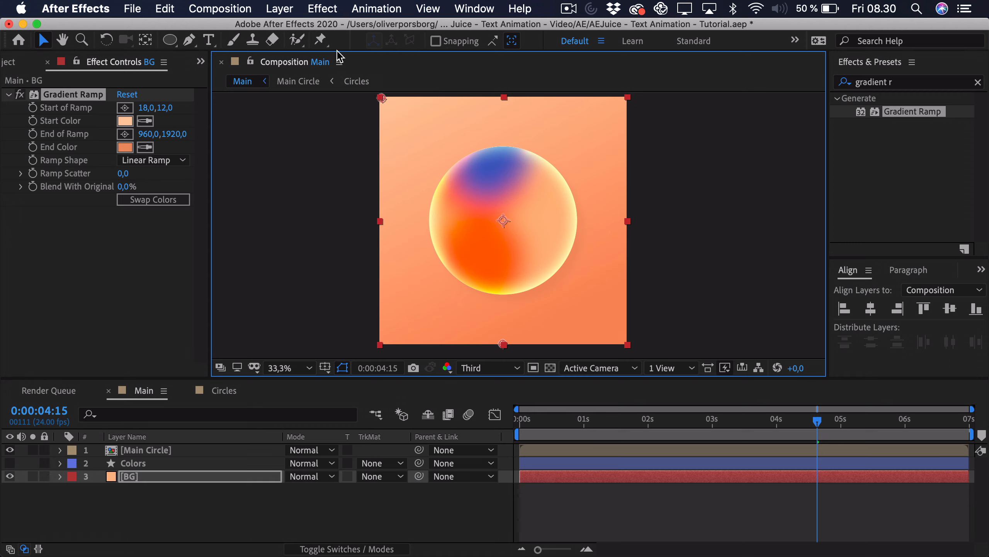
drag(500, 344, 627, 344)
click(607, 508)
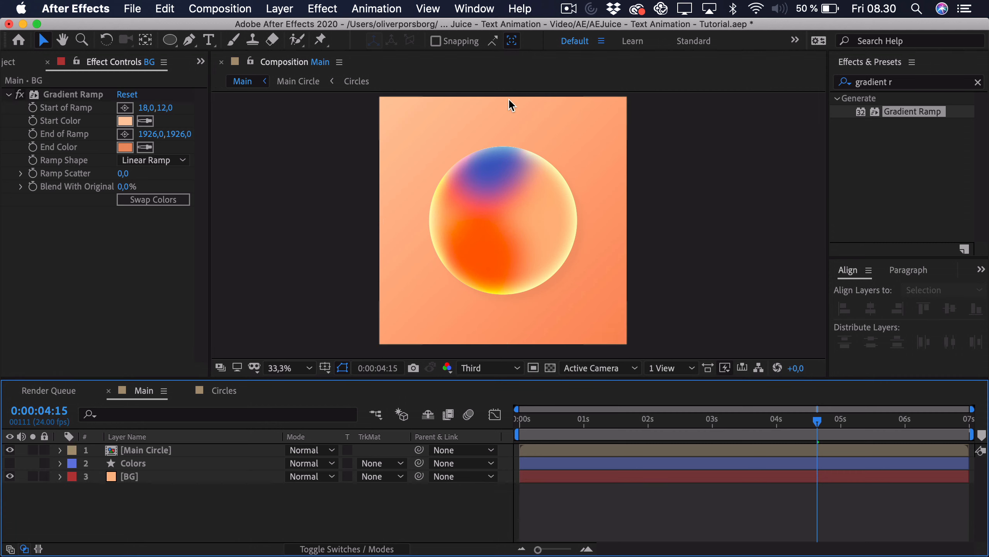
click(557, 425)
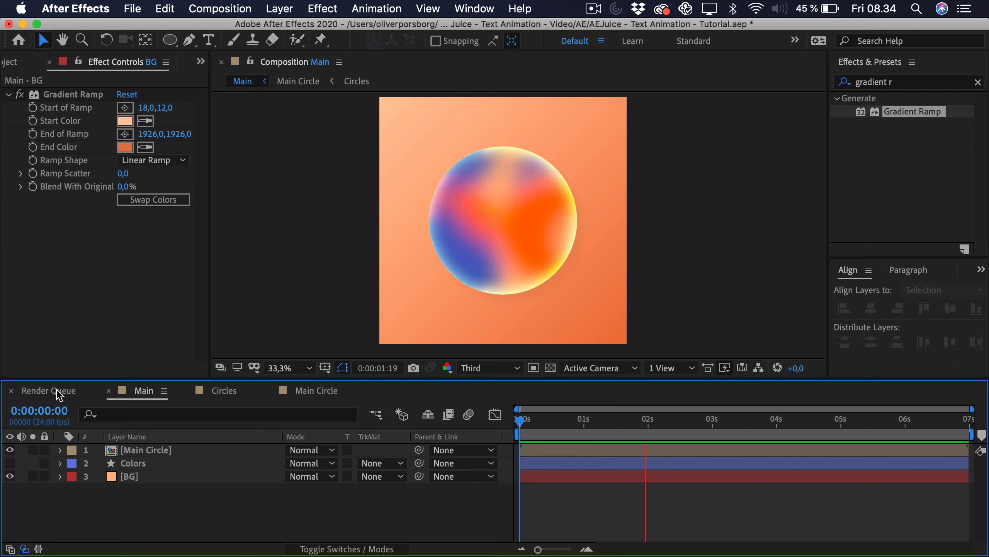
key(space)
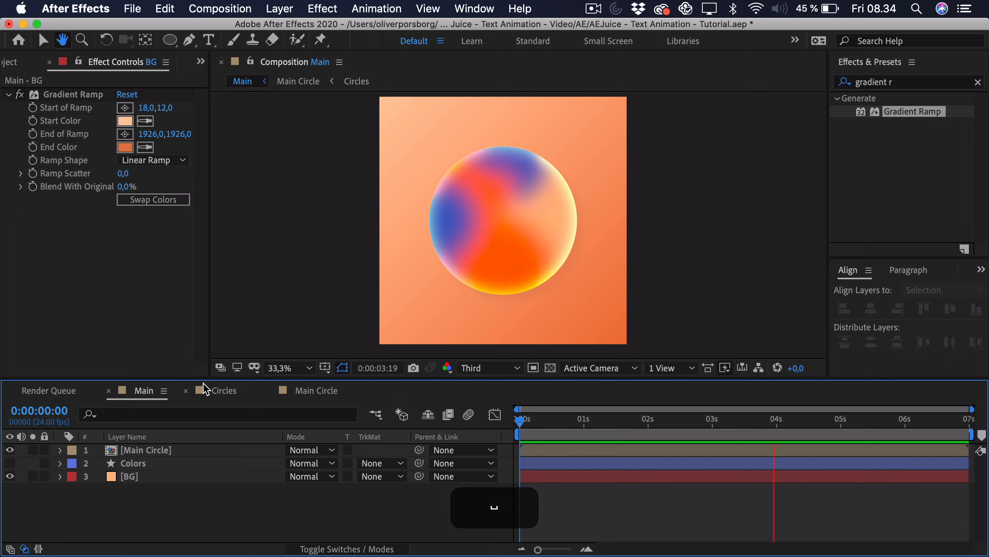
- Open AEJuice Pack Manager 3 and load its Text Animation pack
click(472, 6)
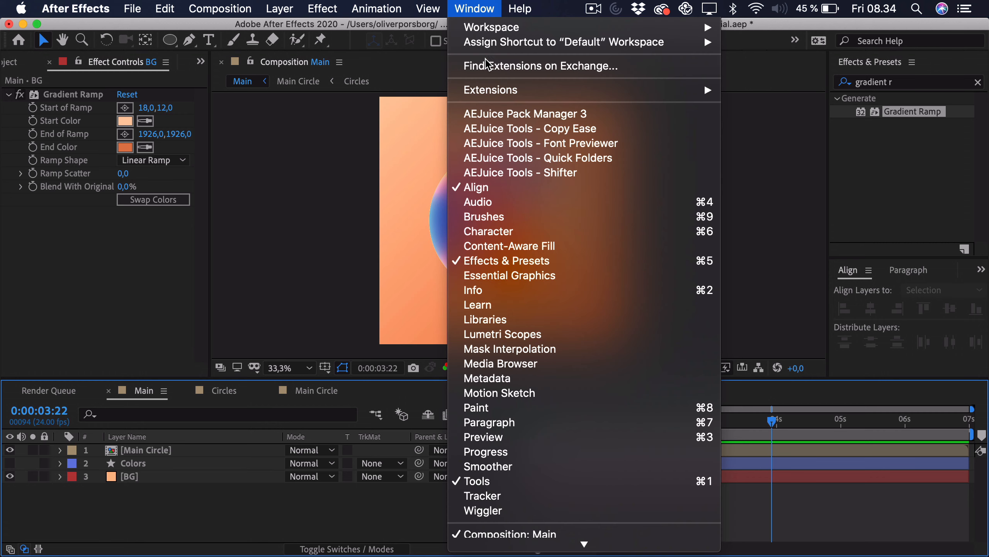
click(506, 115)
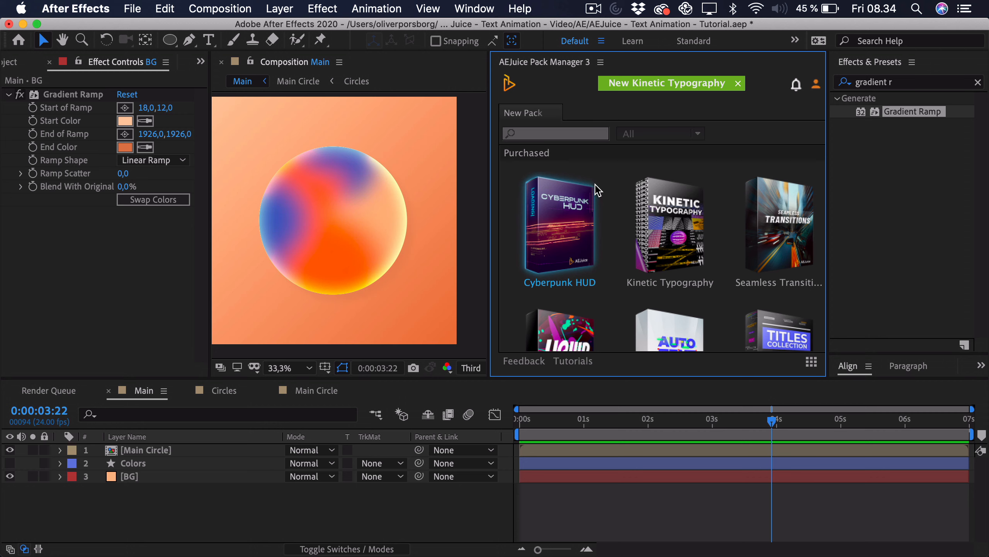
scroll(598, 190, down, 5)
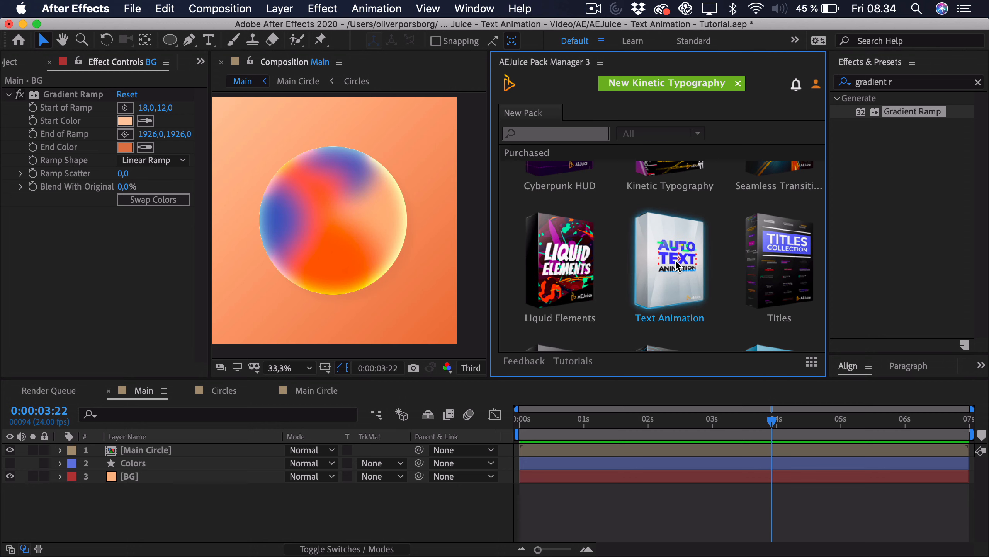
click(677, 266)
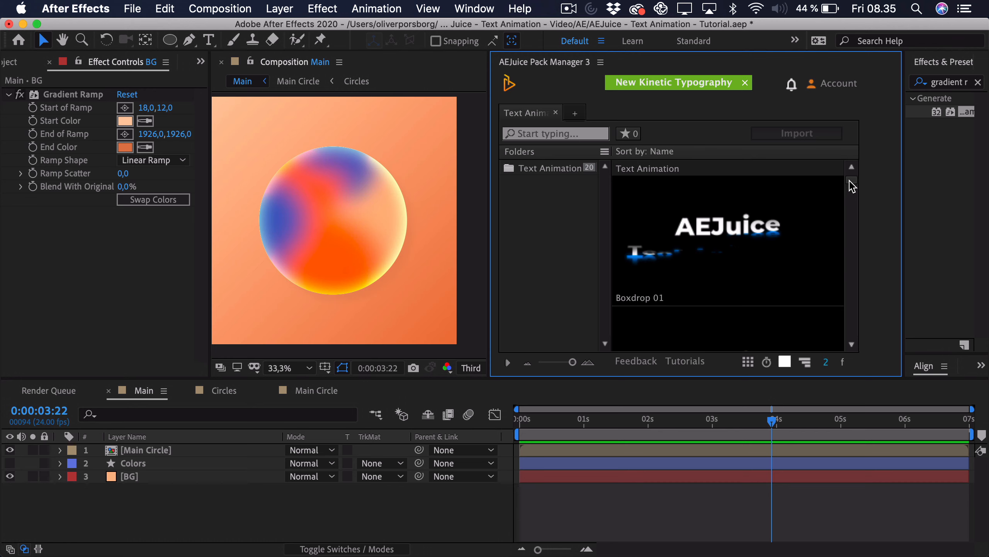
- Browse the text animation presets in the pack, then return to Boxdrop 01
scroll(854, 193, down, 1)
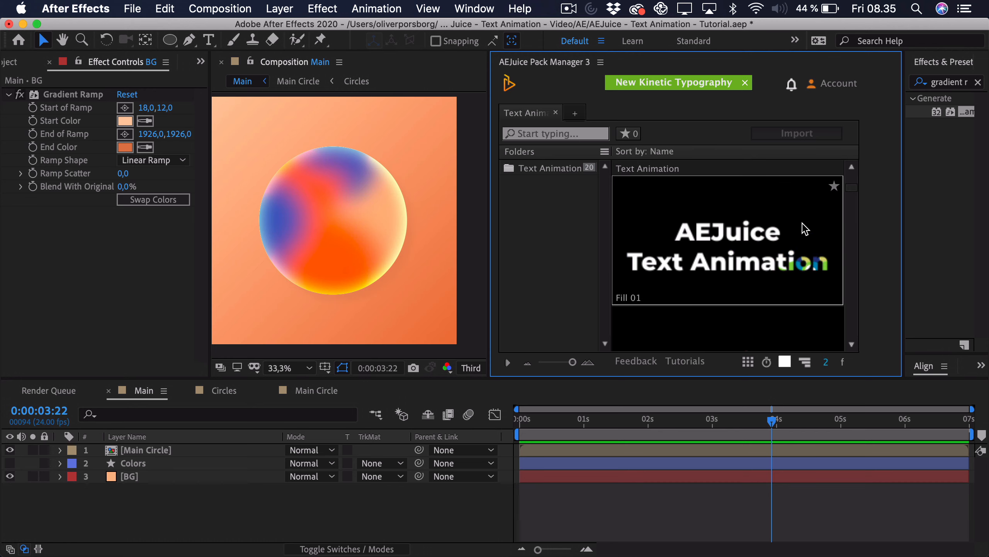
drag(855, 190, 856, 234)
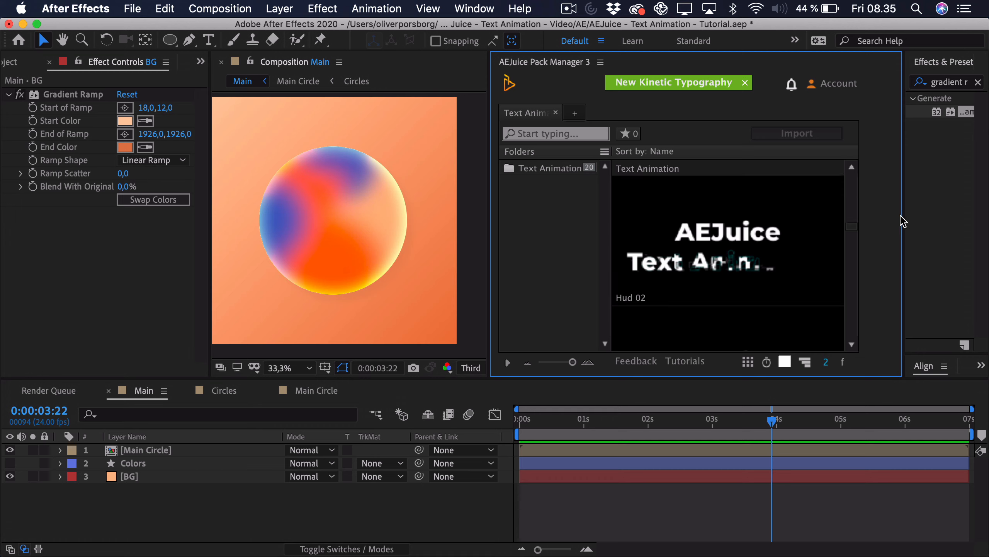
drag(858, 232, 852, 323)
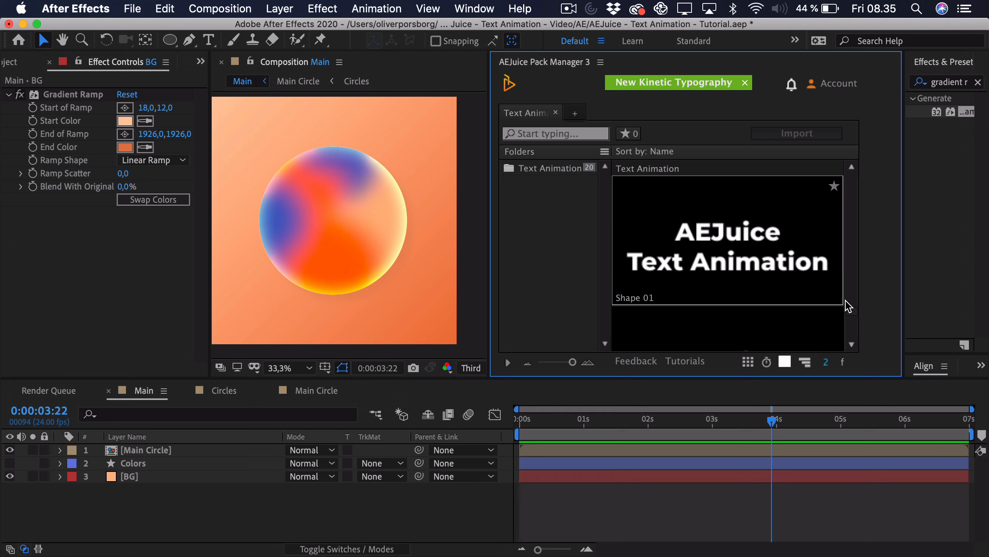
drag(854, 322, 853, 334)
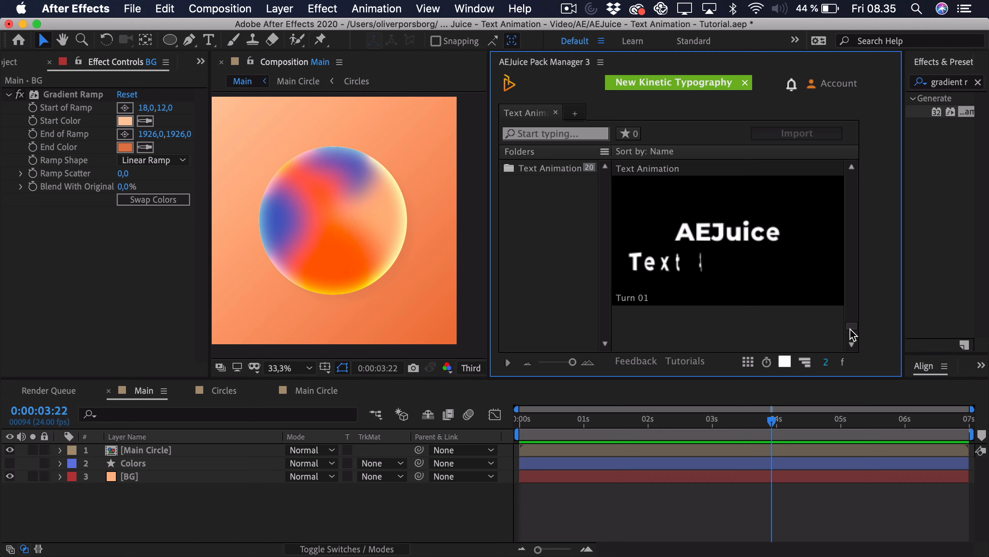
drag(852, 331, 844, 181)
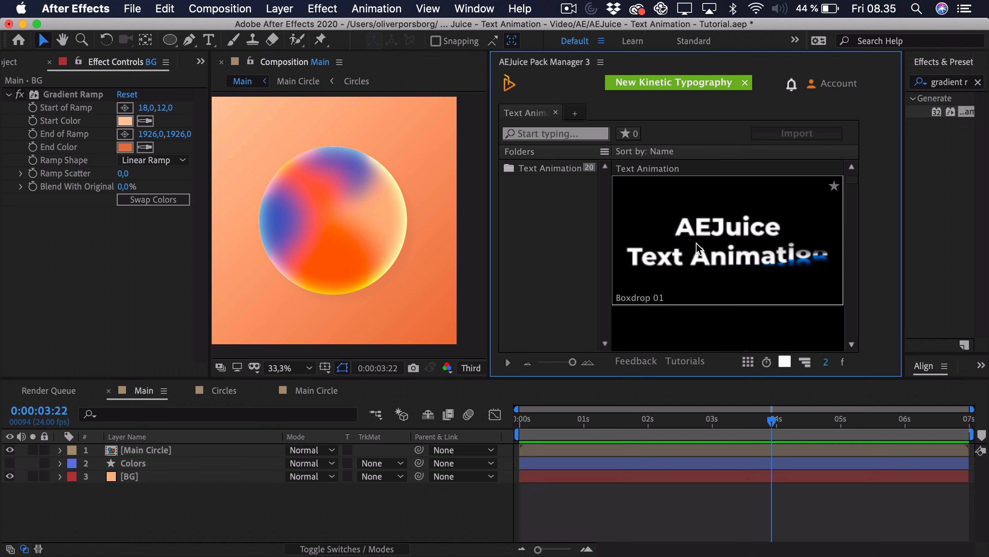
mouse_move(696, 247)
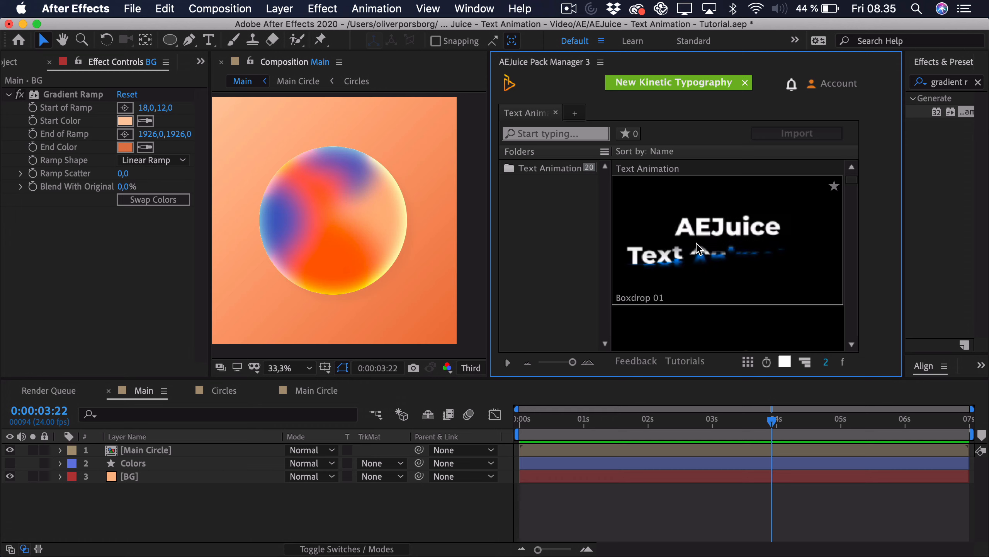
- Create a text layer reading ABSTRACT over the circle in the Main composition
click(391, 521)
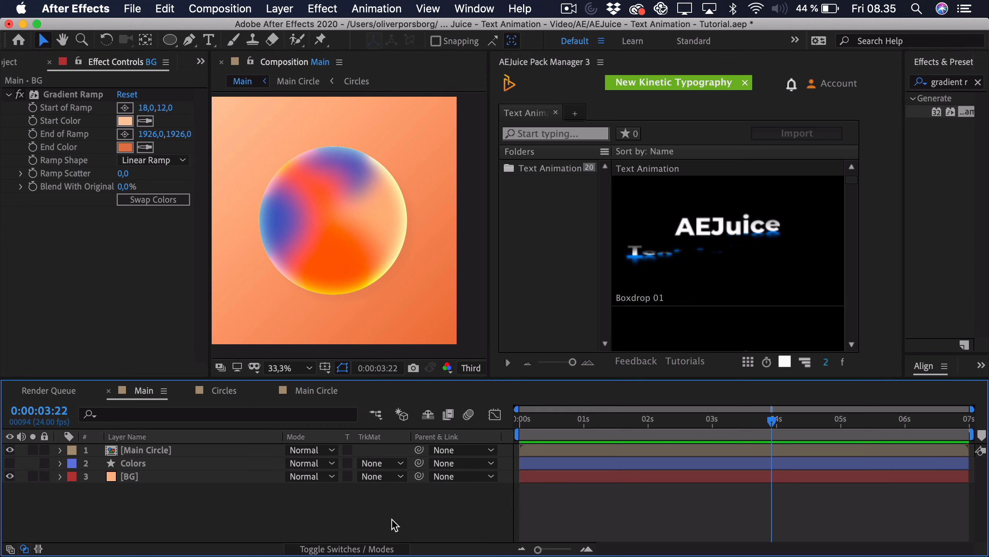
click(210, 41)
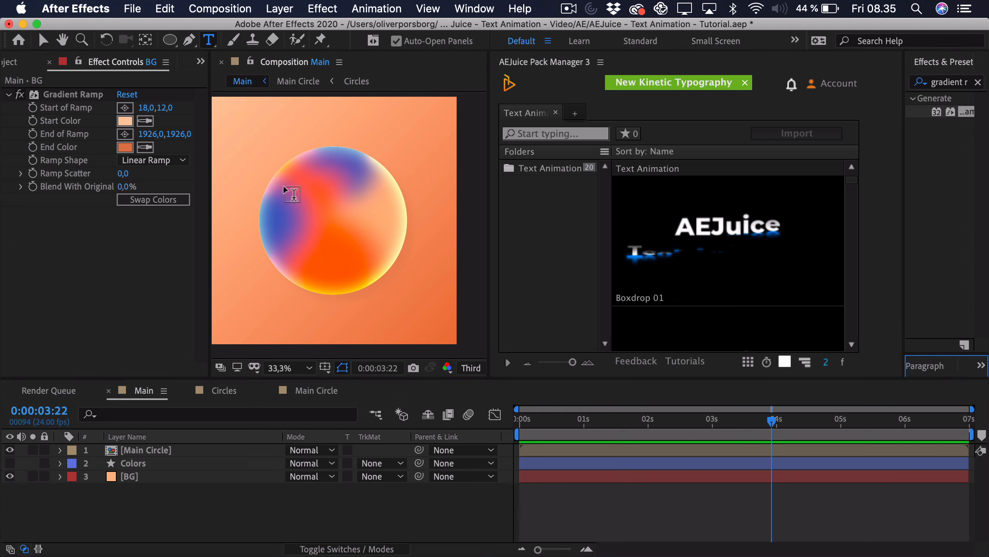
click(310, 231)
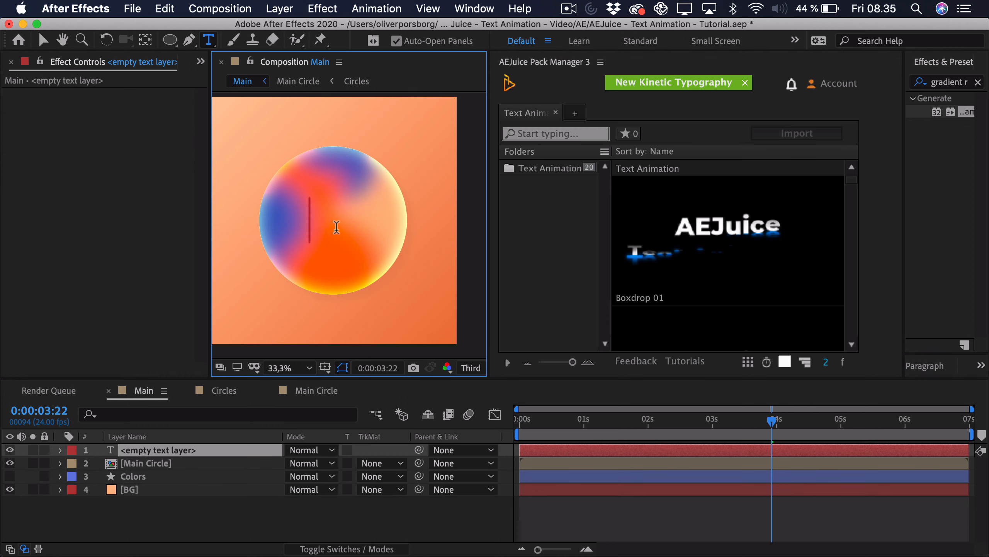
text(ABSTRACT)
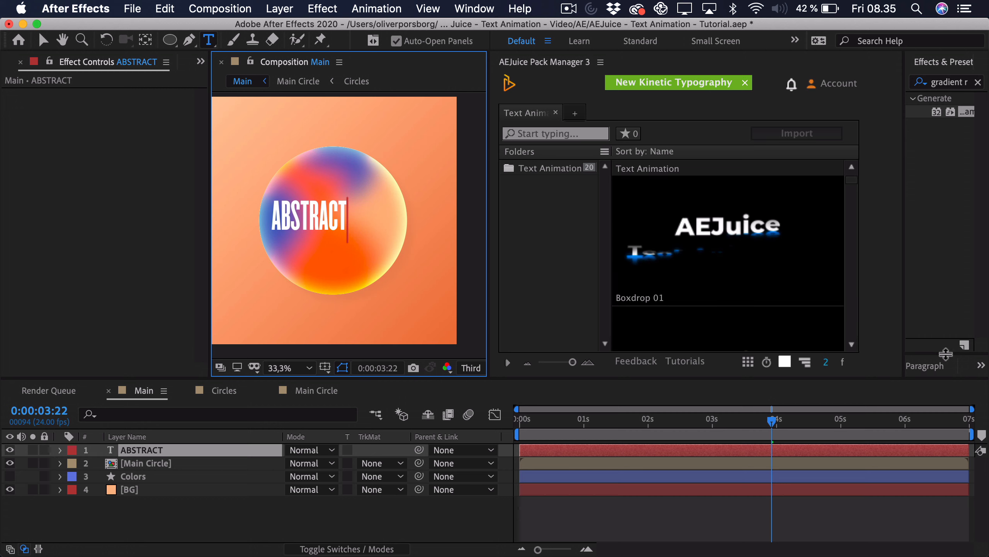
- Enlarge the character settings area and choose Champion's Bantamweight style for the ABSTRACT text
drag(945, 354, 837, 232)
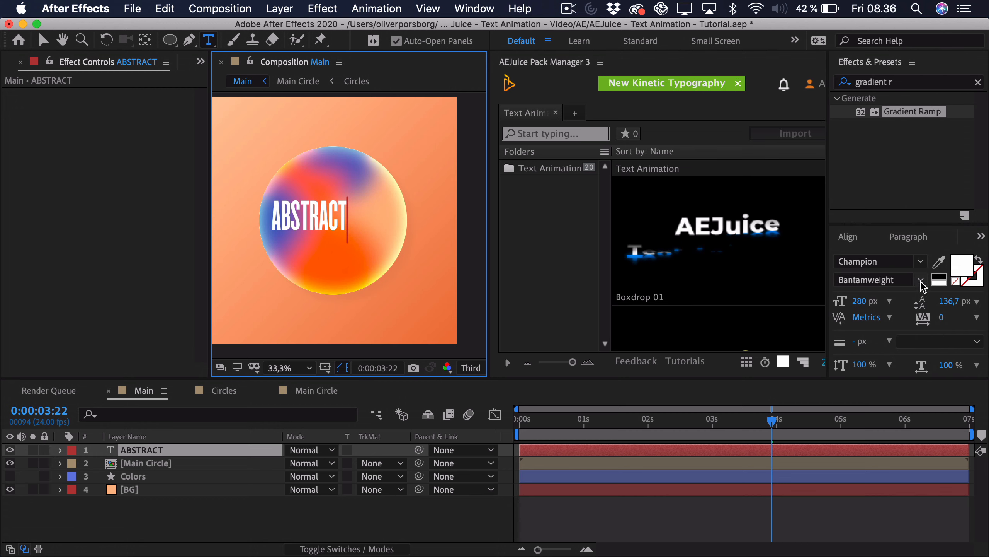
click(921, 282)
click(918, 288)
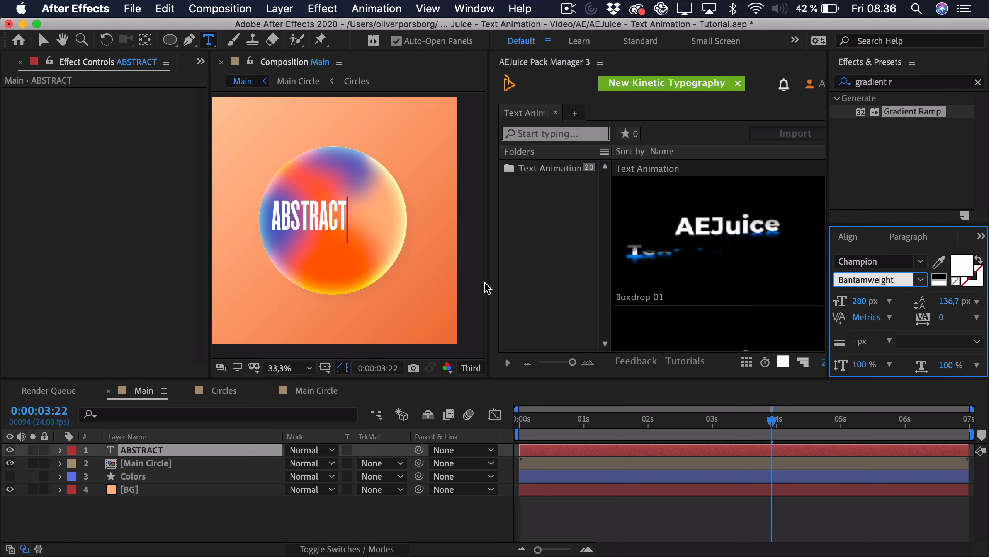
- Enlarge the ABSTRACT text to 352 px and center it horizontally and vertically in the composition
click(43, 39)
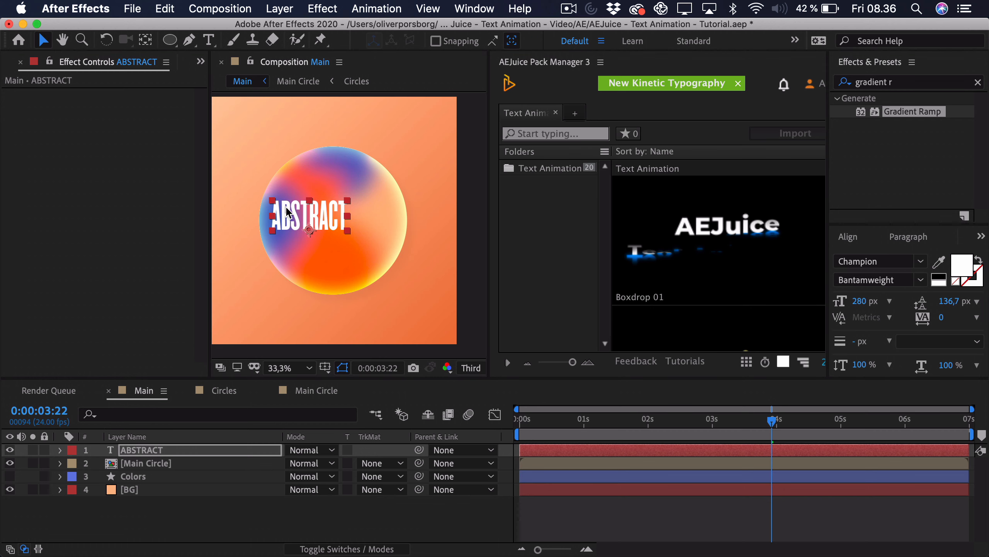
key(super+z)
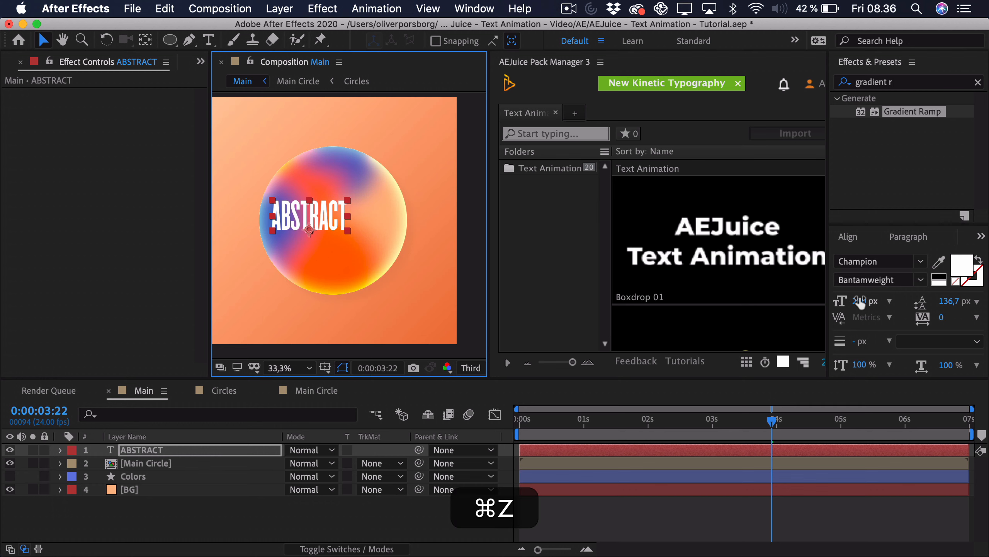
drag(864, 301, 919, 300)
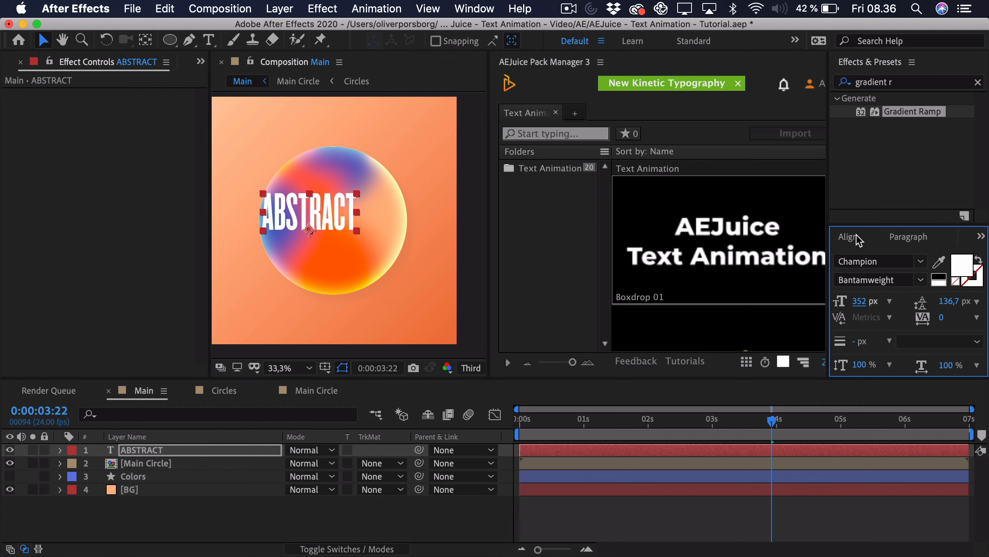
click(848, 236)
click(871, 276)
click(950, 276)
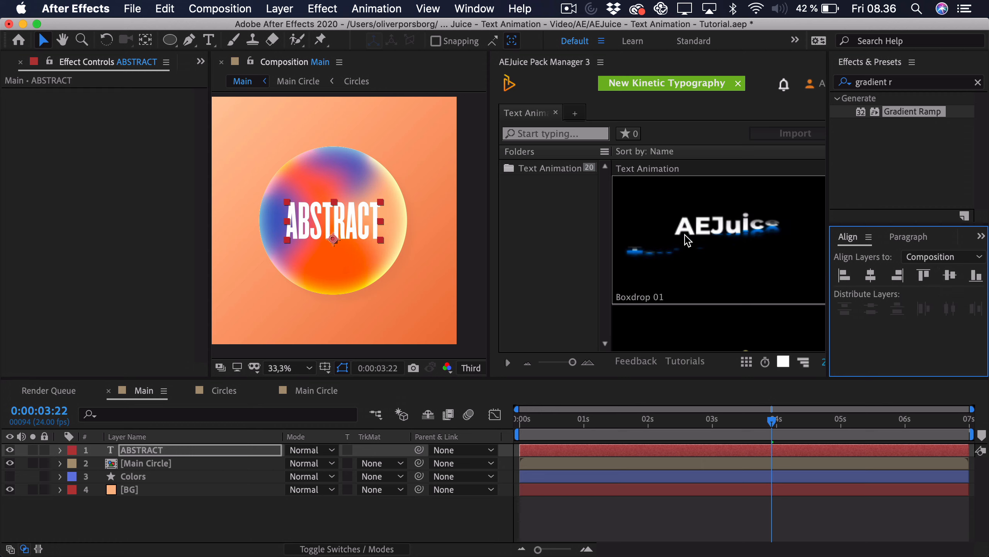
- Apply the Boxdrop 01 preset to the ABSTRACT text layer and play the animation from the start
click(700, 238)
double_click(701, 240)
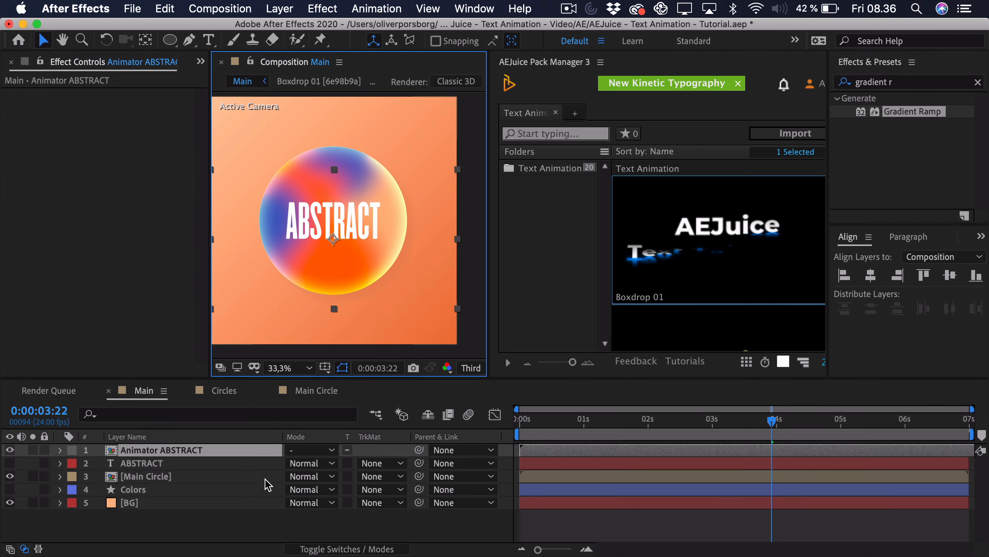
drag(548, 423, 519, 420)
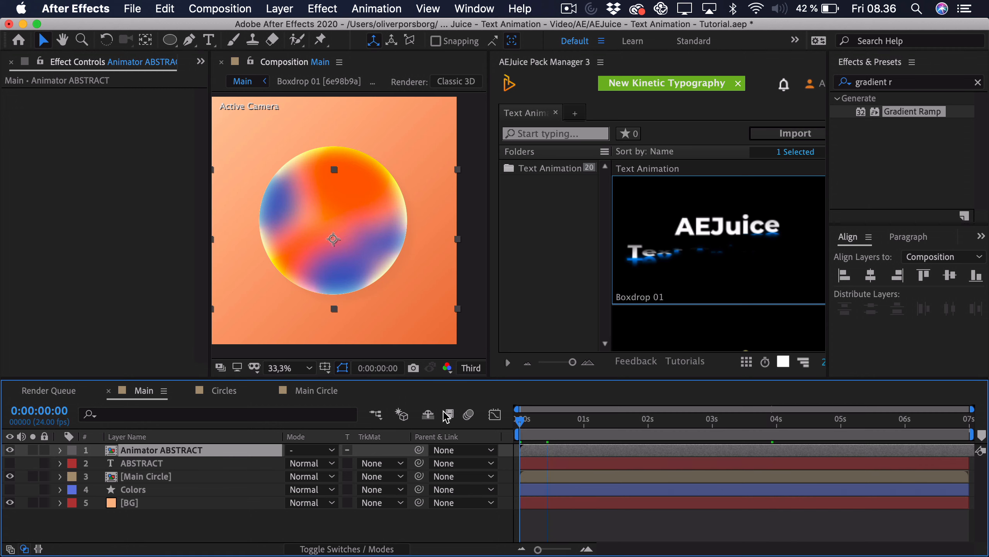
key(space)
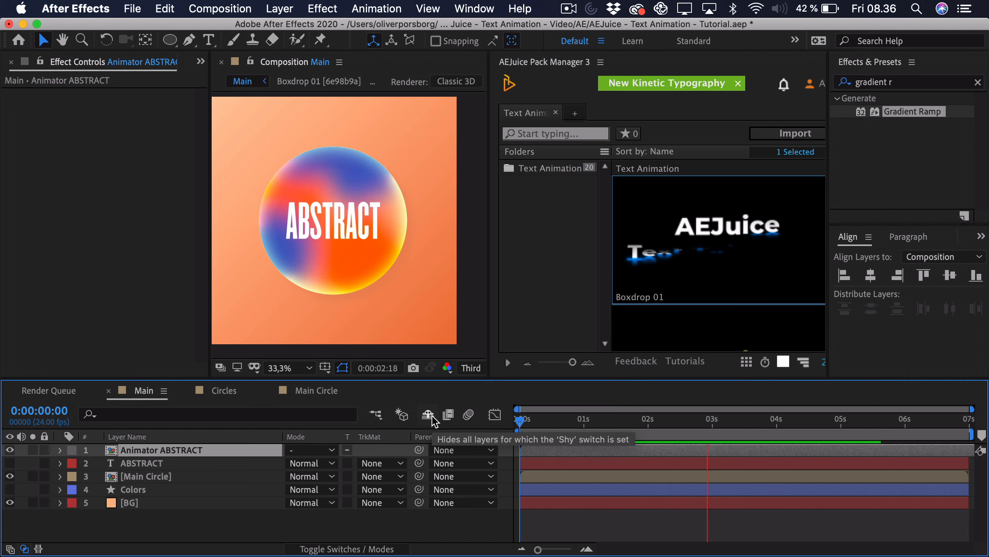
key(space)
- Close the AEJuice Pack Manager 3 panel and enable time remapping on the Animator ABSTRACT layer
click(601, 62)
click(623, 73)
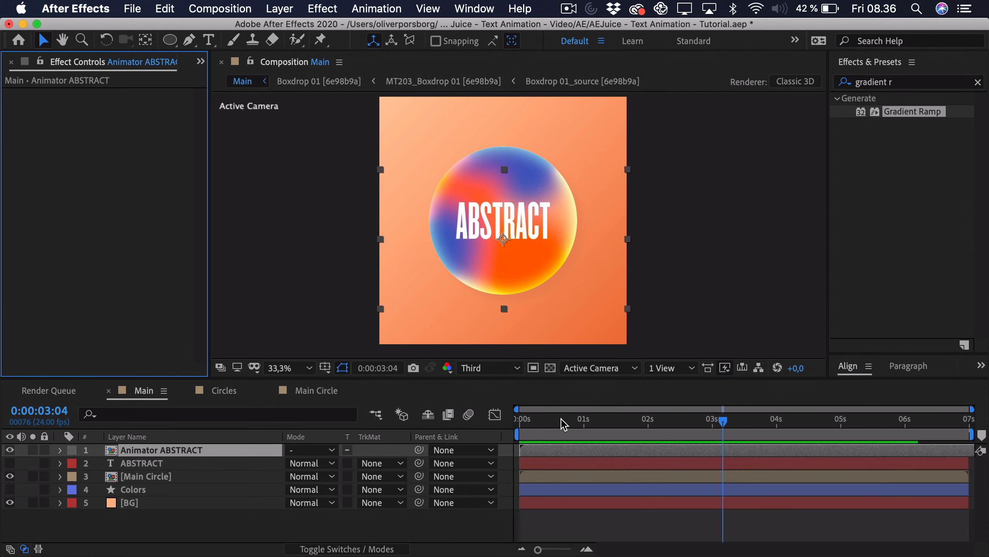
drag(564, 424, 498, 428)
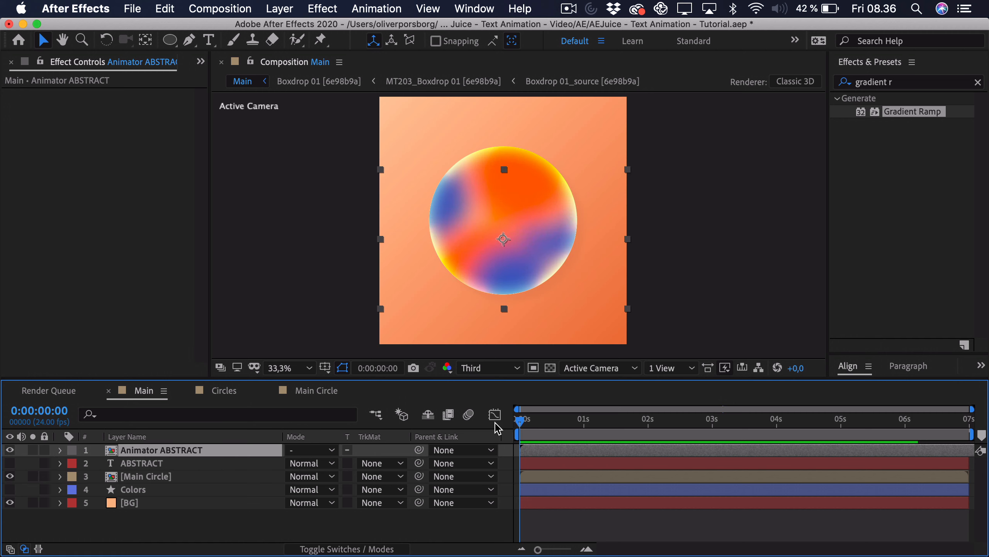
right_click(179, 454)
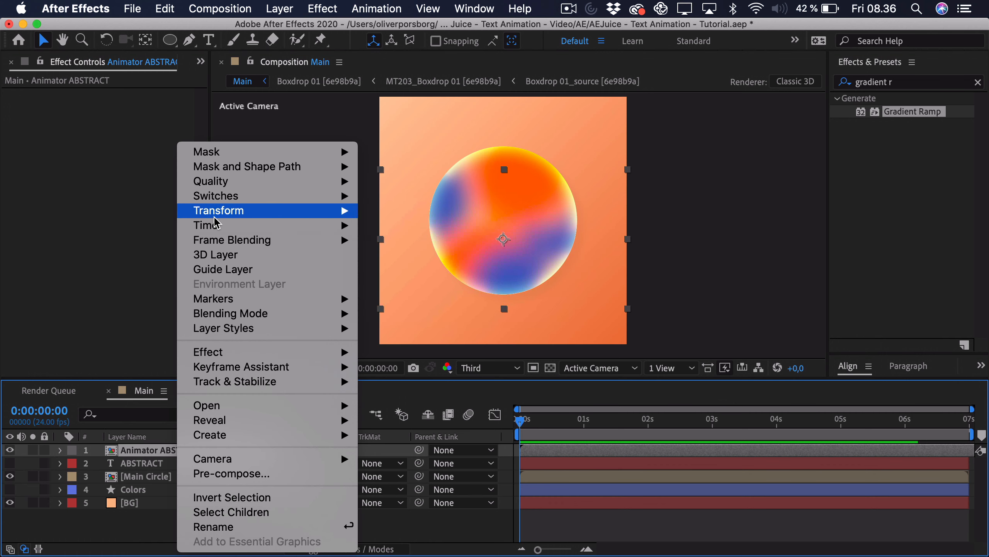
mouse_move(219, 226)
click(383, 228)
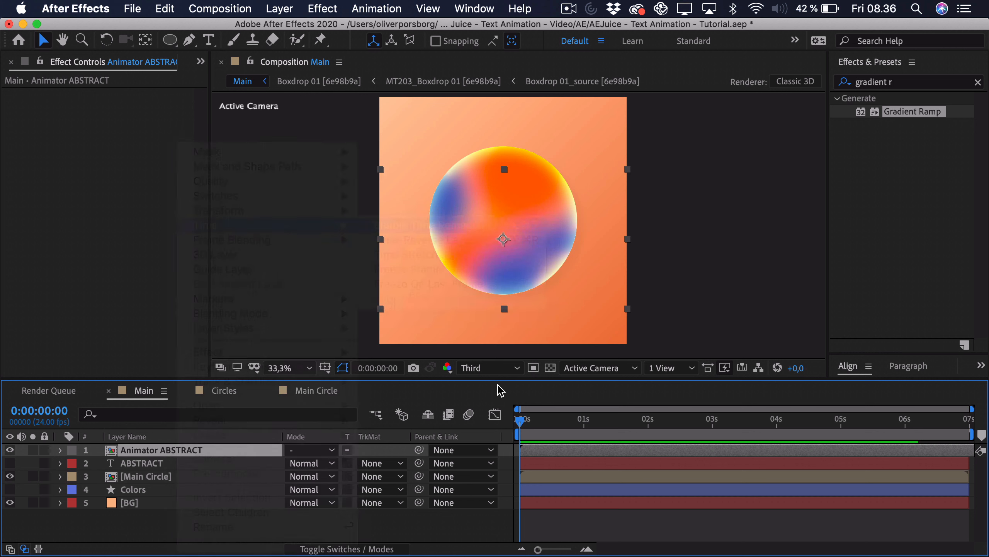
- Add a Time Remap keyframe to Animator ABSTRACT at 0:00:01:21 and move it to about 0:00:02:14
drag(520, 418, 643, 424)
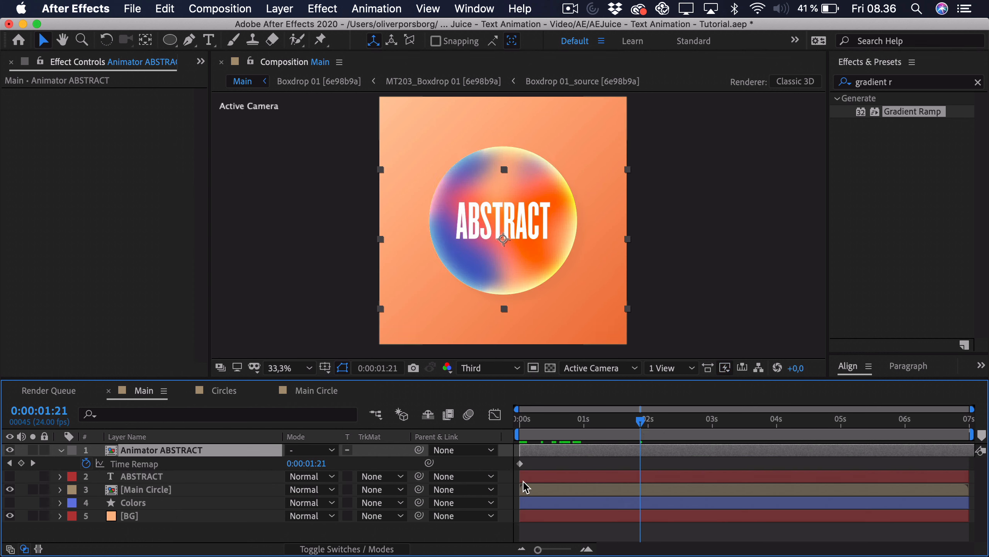
click(21, 463)
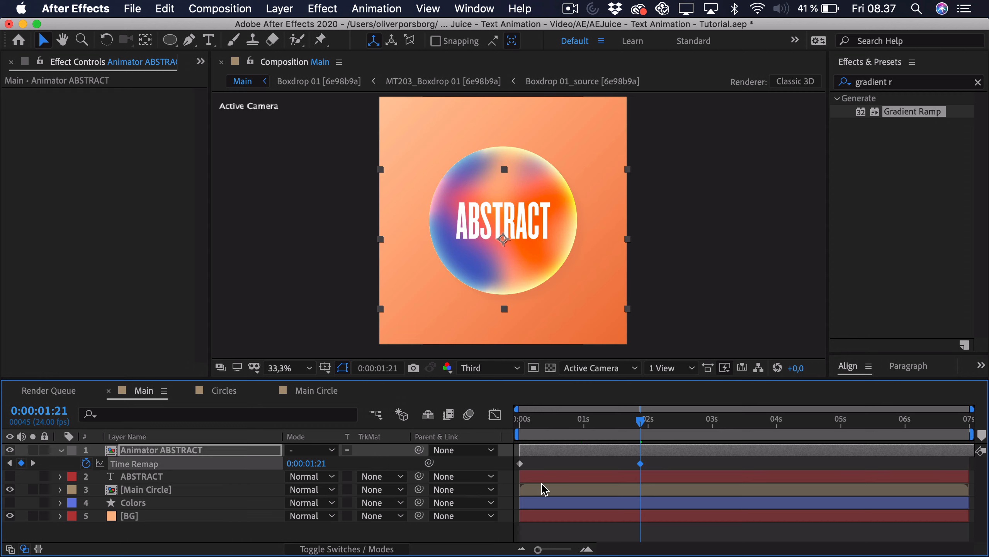
drag(640, 464, 689, 463)
drag(640, 418, 688, 431)
- Apply Easy Ease to both Time Remap keyframes and shape their value graph into a fast start with a long, slow finish
drag(706, 464, 512, 461)
key(F9)
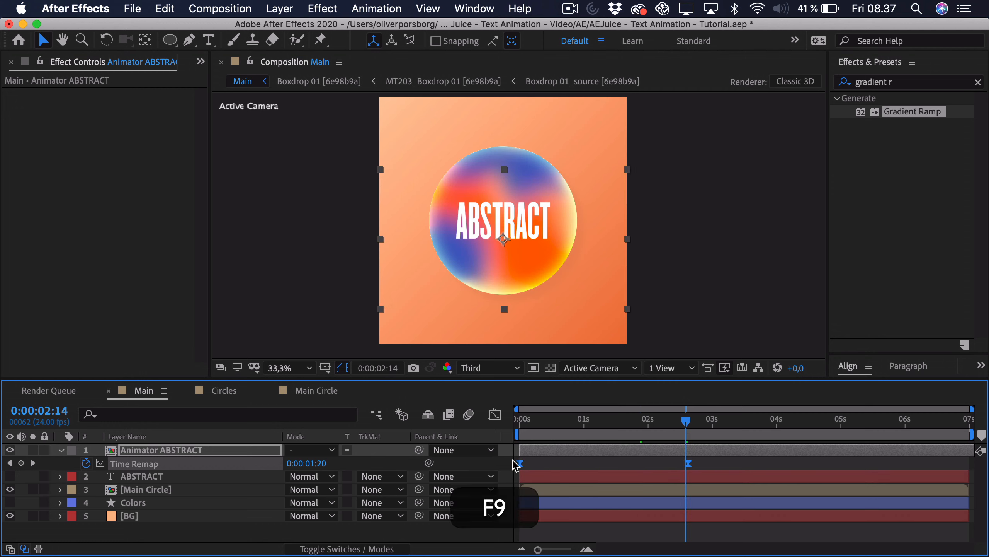
click(495, 415)
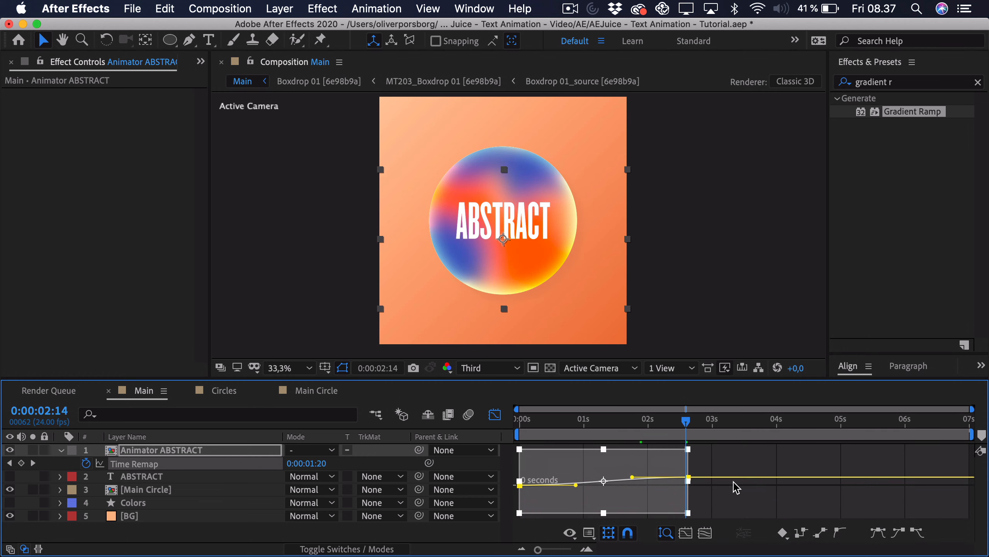
click(682, 509)
click(609, 532)
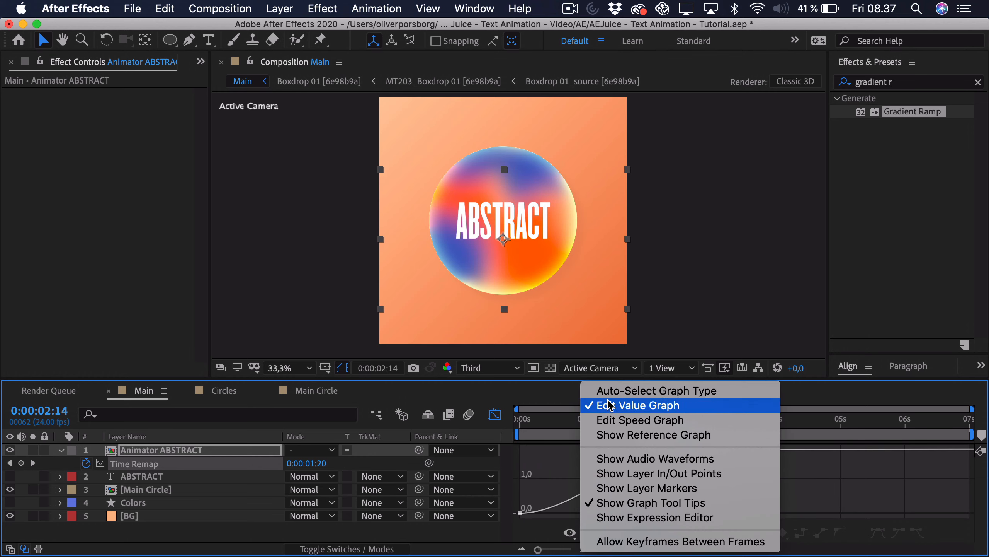
click(547, 481)
drag(544, 476, 500, 521)
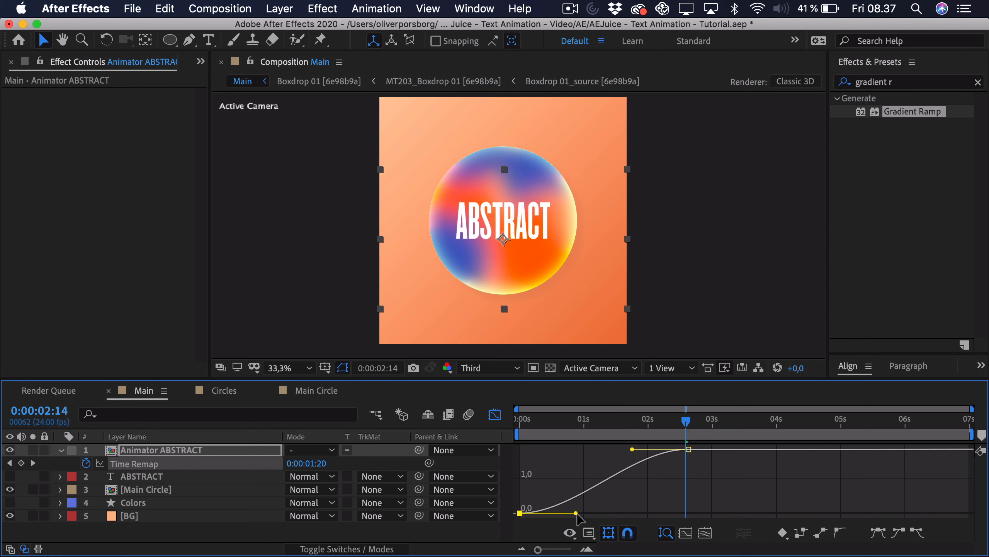
drag(577, 514, 535, 469)
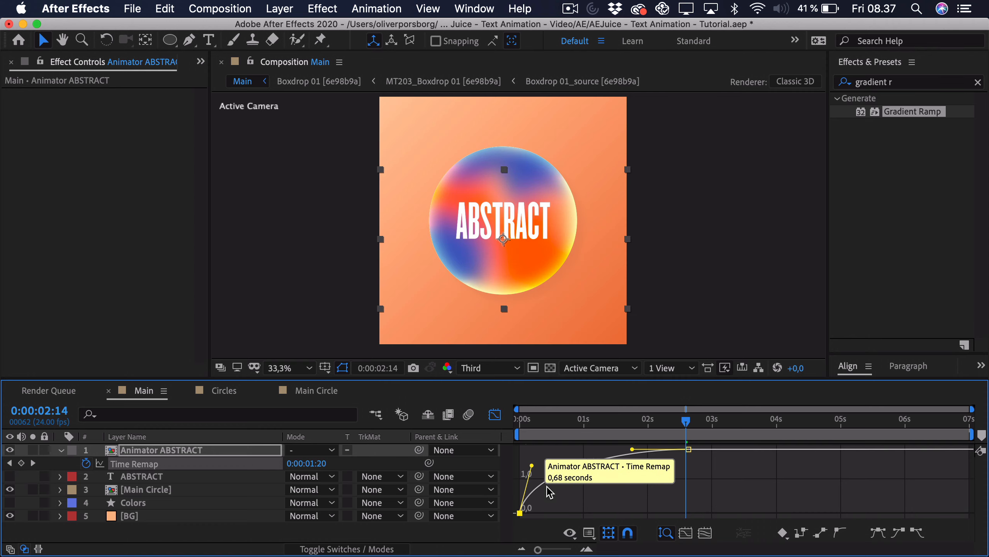
drag(632, 450, 597, 448)
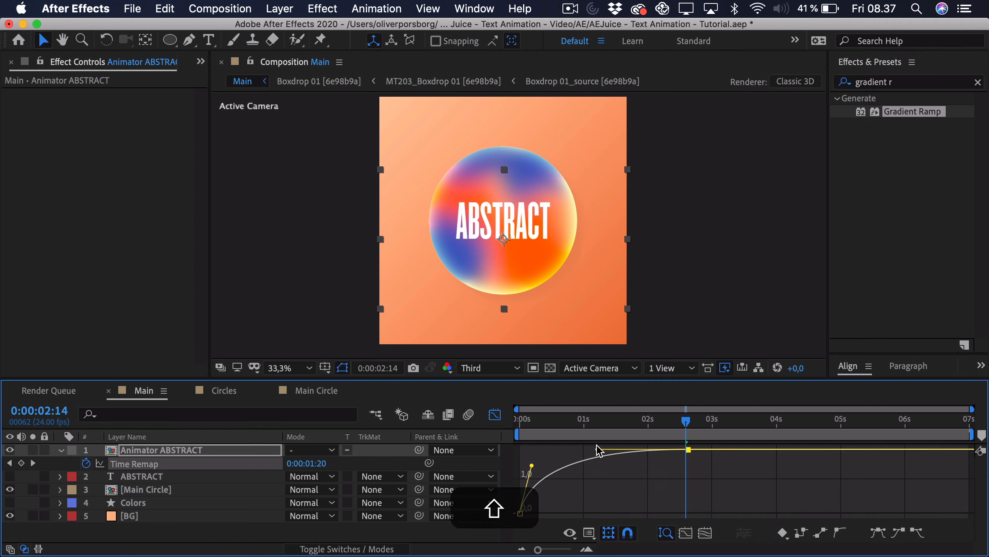
drag(537, 468, 540, 467)
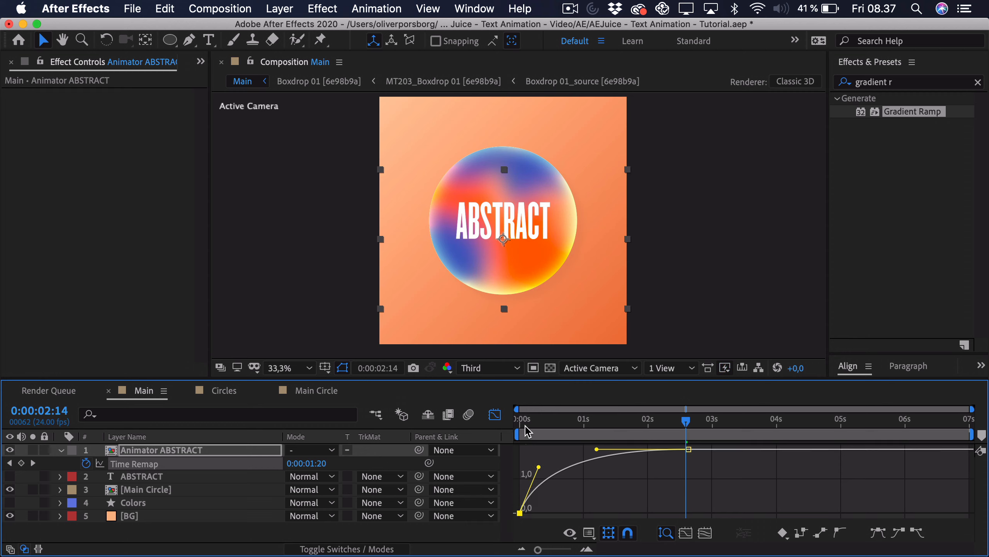
- Play the time-remapped ABSTRACT animation from the beginning of the Main composition
key(Home)
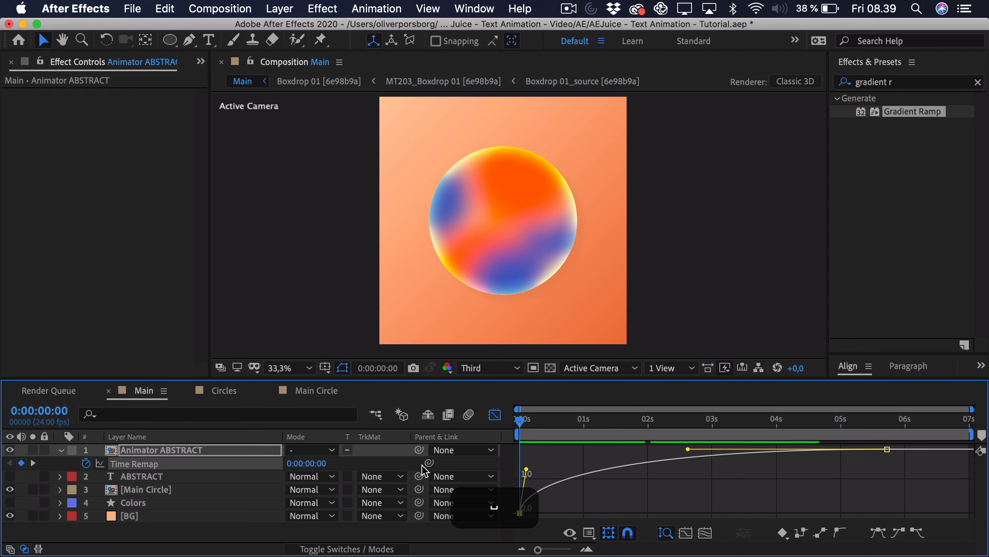
key(space)
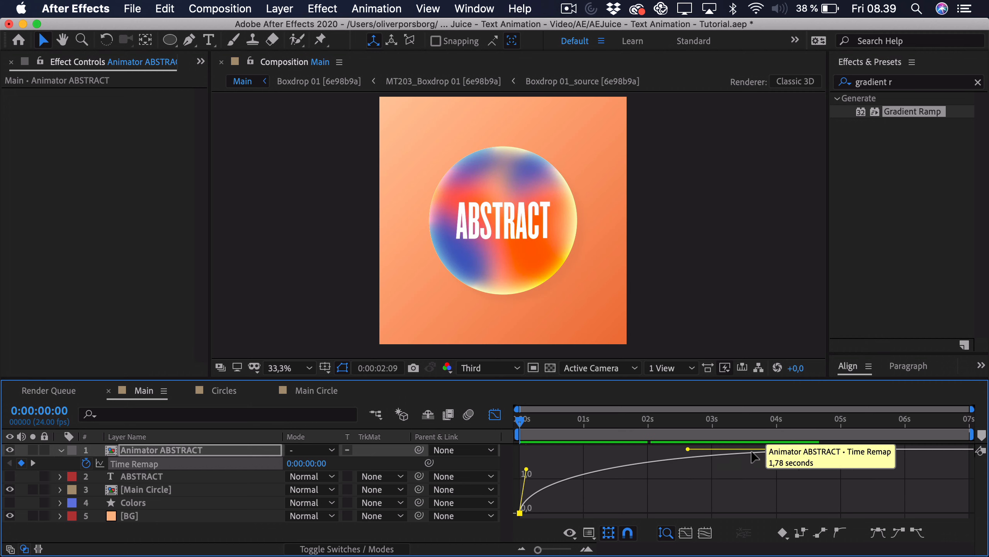
key(space)
- Copy the Colors swatch layer from Main into the Boxdrop 01 composition and make it visible there
click(183, 502)
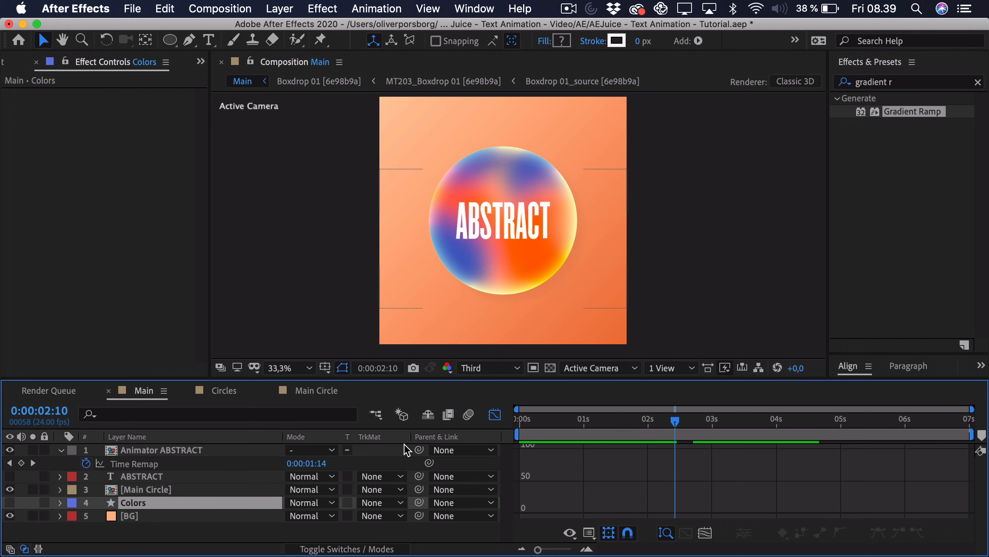
key(super+c)
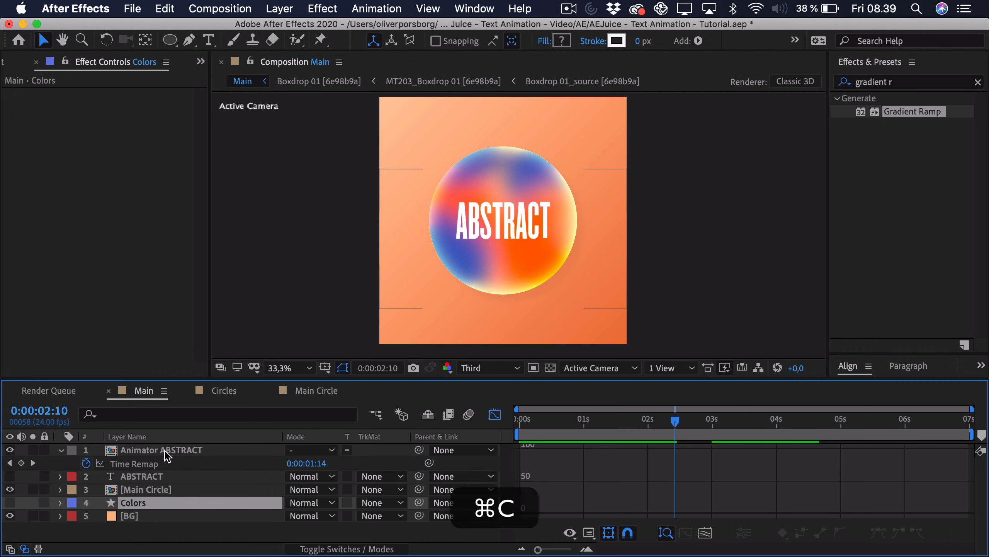
double_click(166, 452)
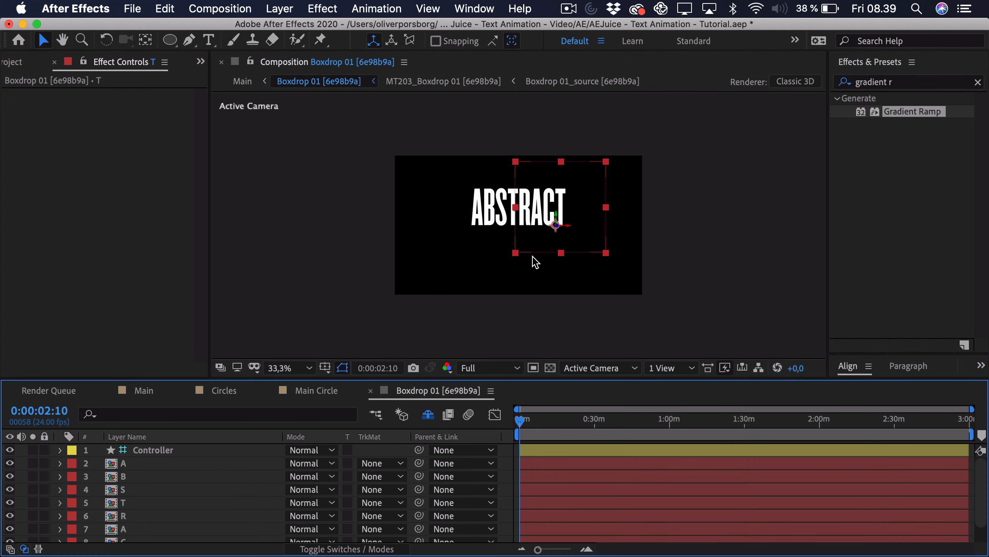
click(164, 453)
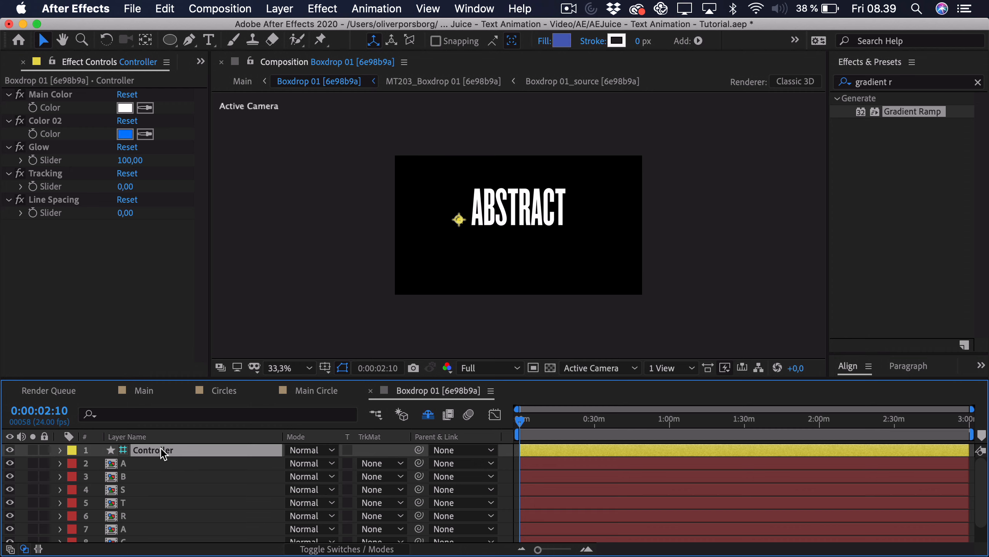
key(period)
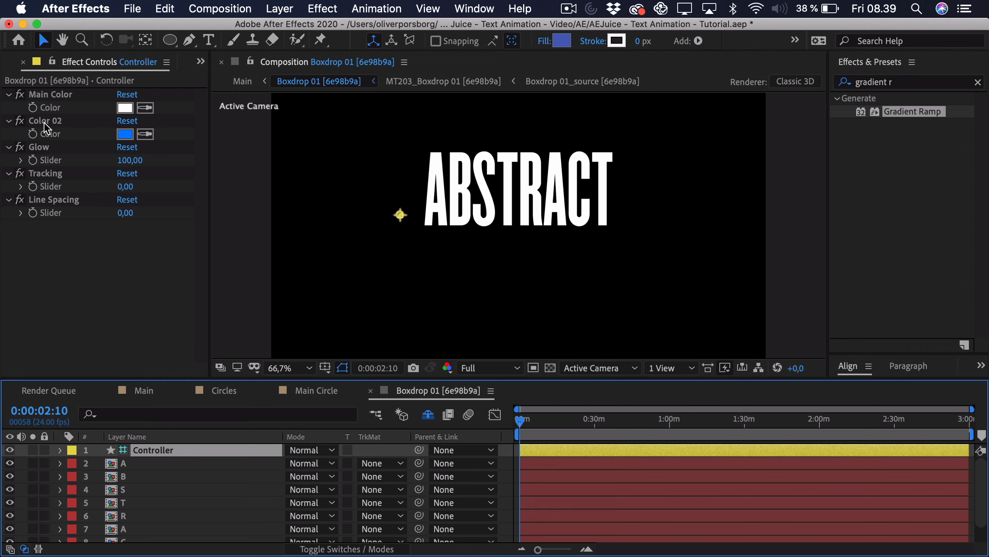
key(cmd+v)
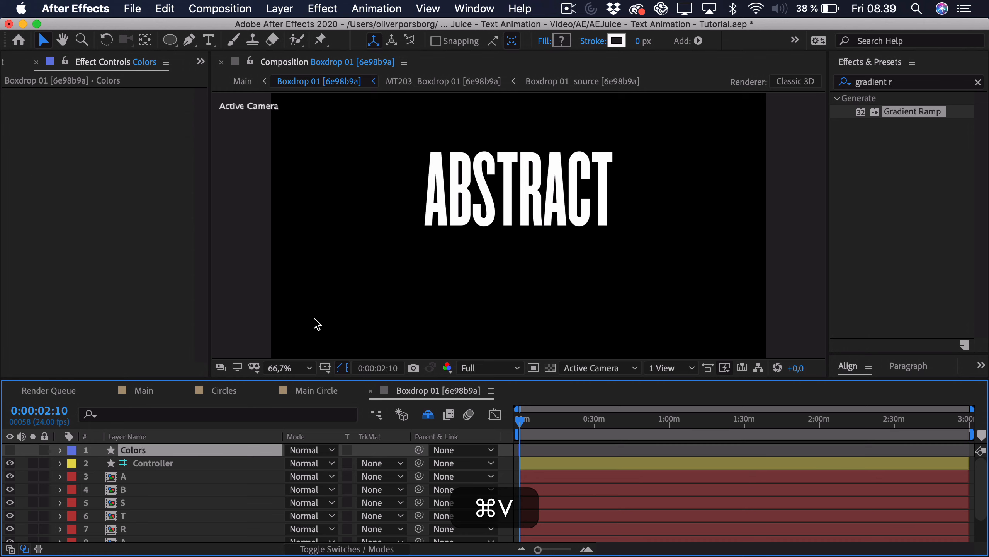
click(10, 450)
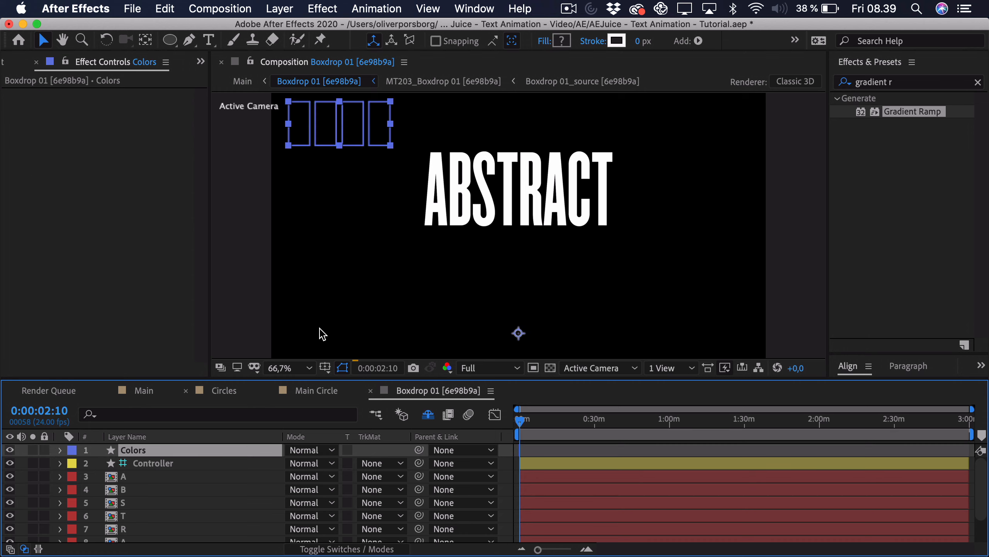
key(space)
drag(380, 223, 393, 256)
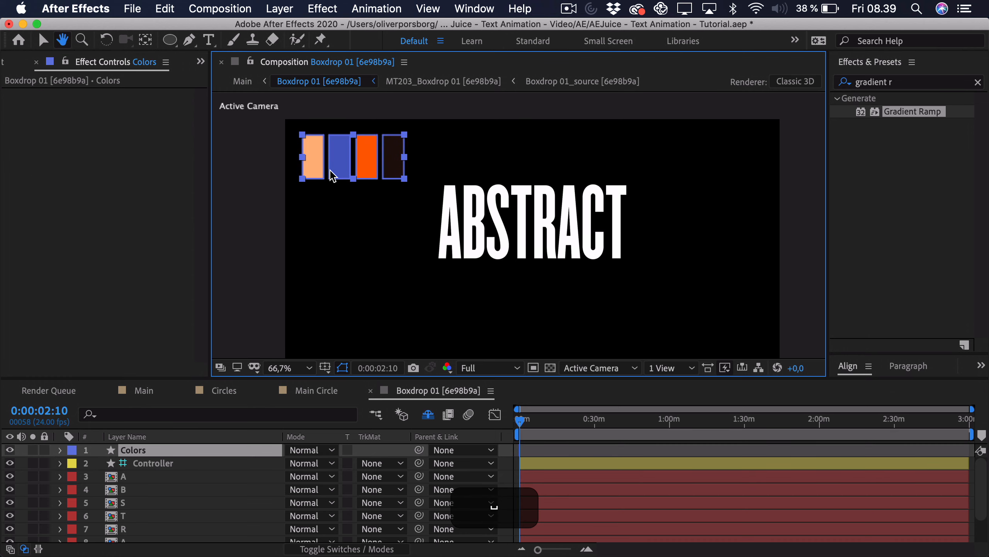
- Set the Controller layer's Color 02 to the blue sampled from the Colors swatches
click(153, 463)
click(145, 134)
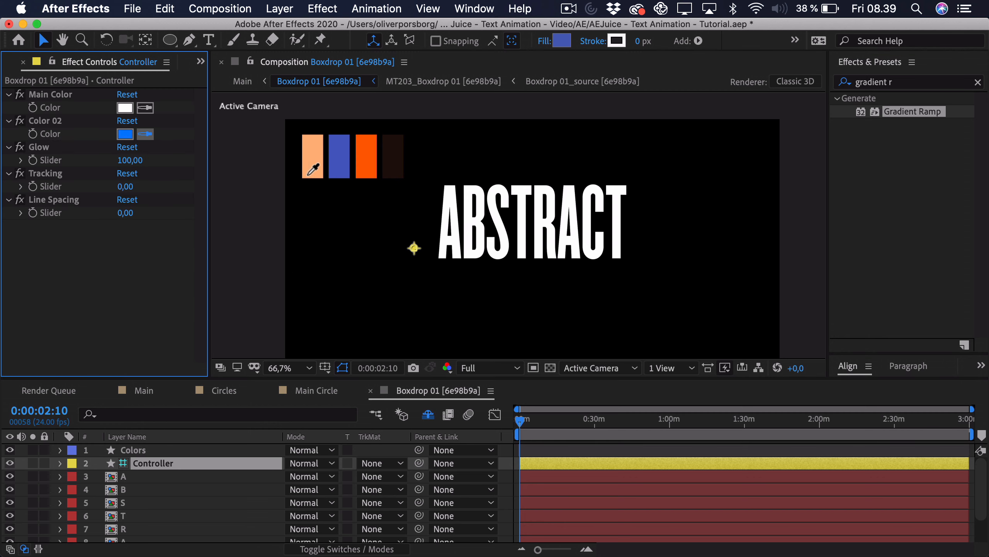
click(340, 156)
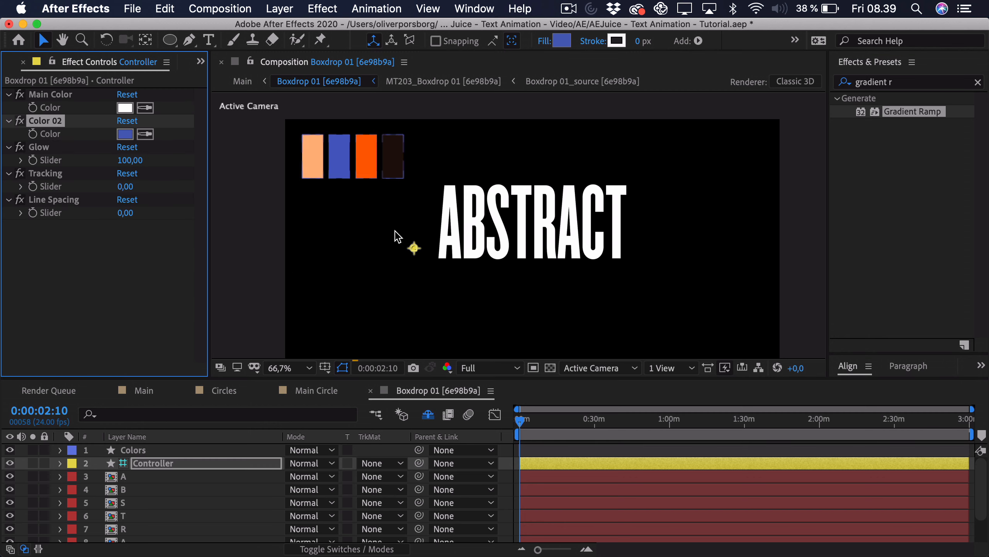
- Scrub through the Boxdrop 01 letter animation to 0:00:00:22 to check the new secondary color
click(545, 423)
drag(542, 426, 522, 425)
drag(539, 549, 579, 551)
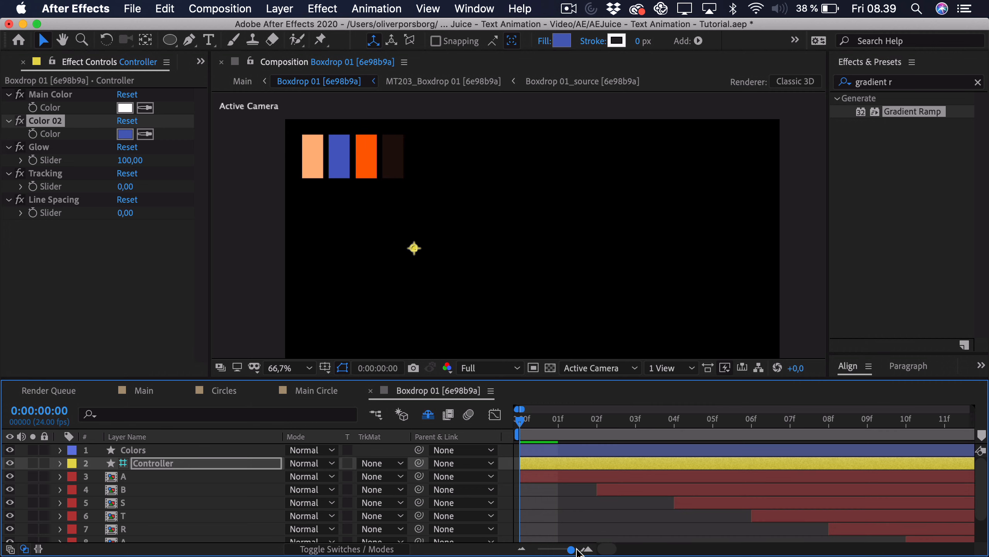
drag(597, 426, 683, 425)
key(minus)
key(minus)
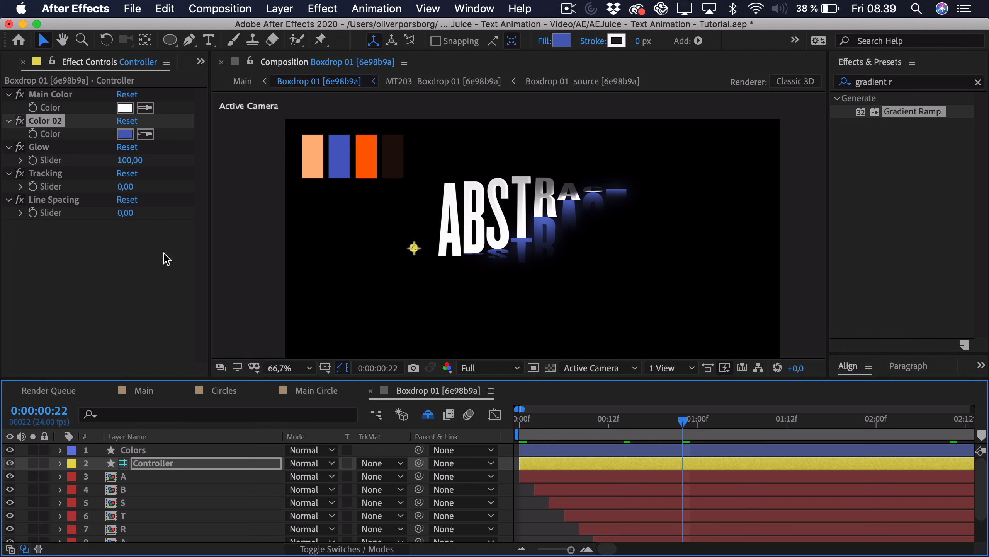
click(170, 250)
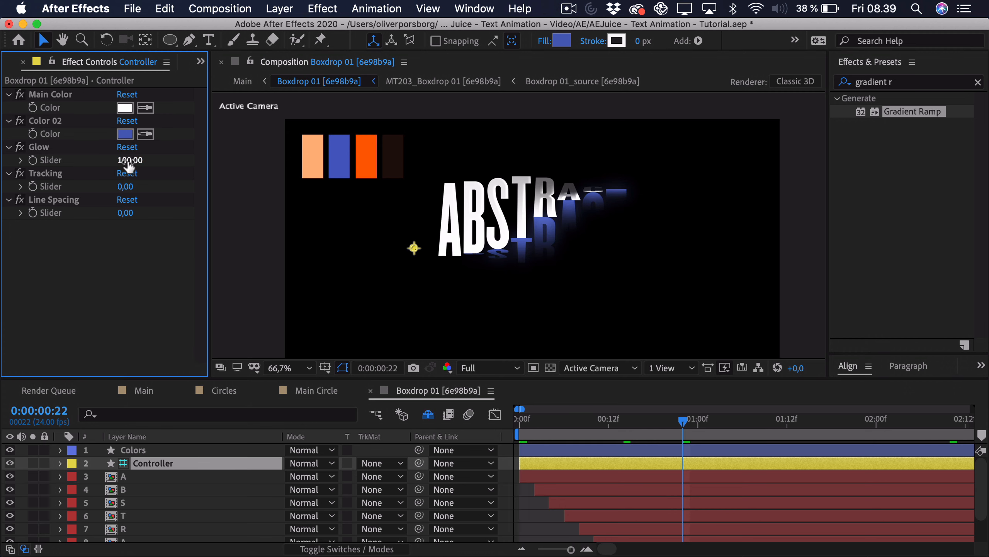
- Set the Controller layer's Glow slider to 0 in the Boxdrop 01 composition
drag(129, 160, 24, 168)
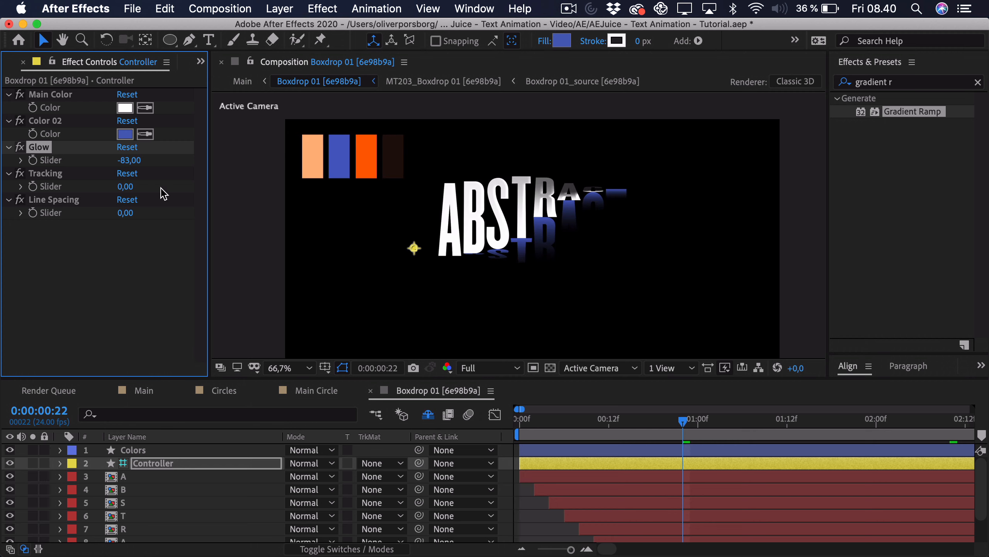
click(129, 159)
text(0)
key(Return)
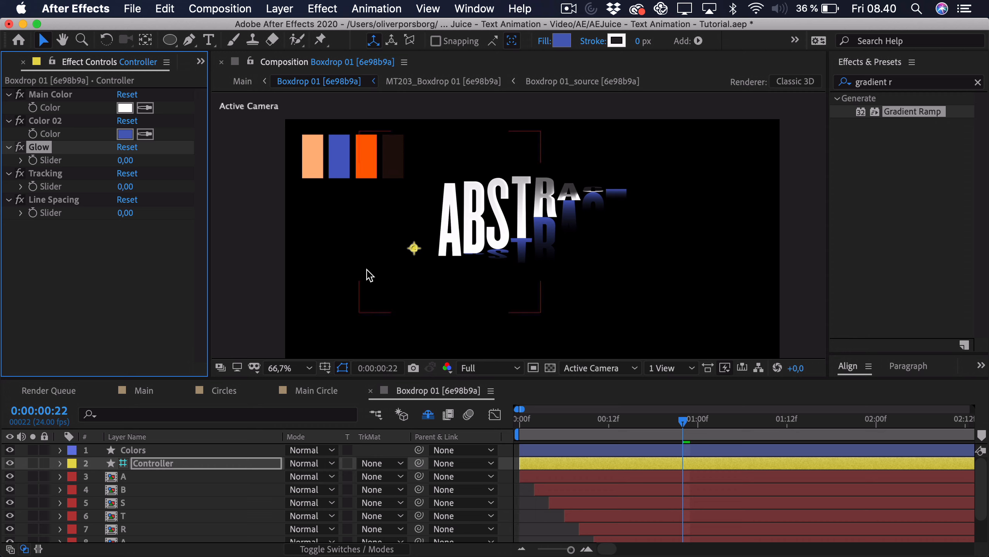
- Try raising the Controller's Tracking to 64 and its Line Spacing to 56, undoing each change
drag(131, 187, 177, 185)
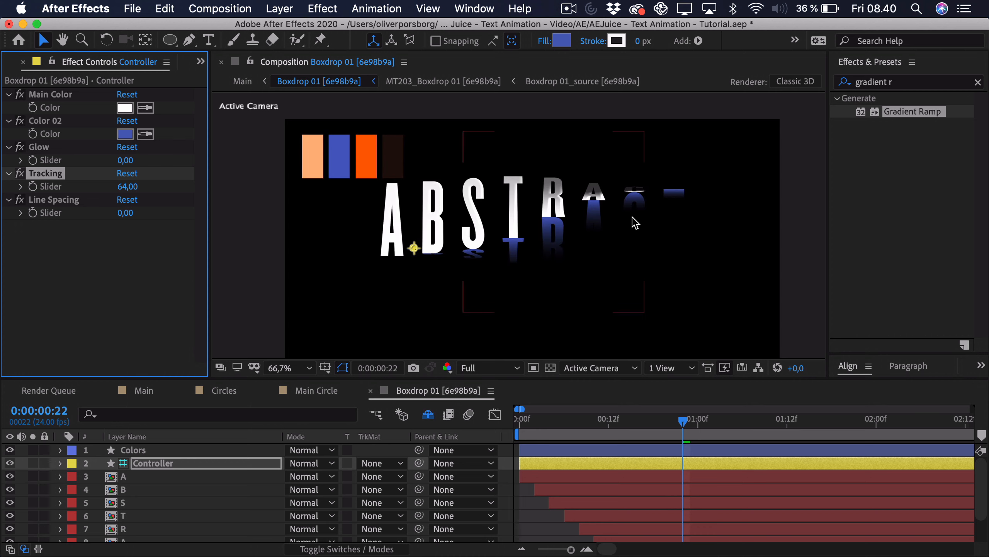
key(cmd+z)
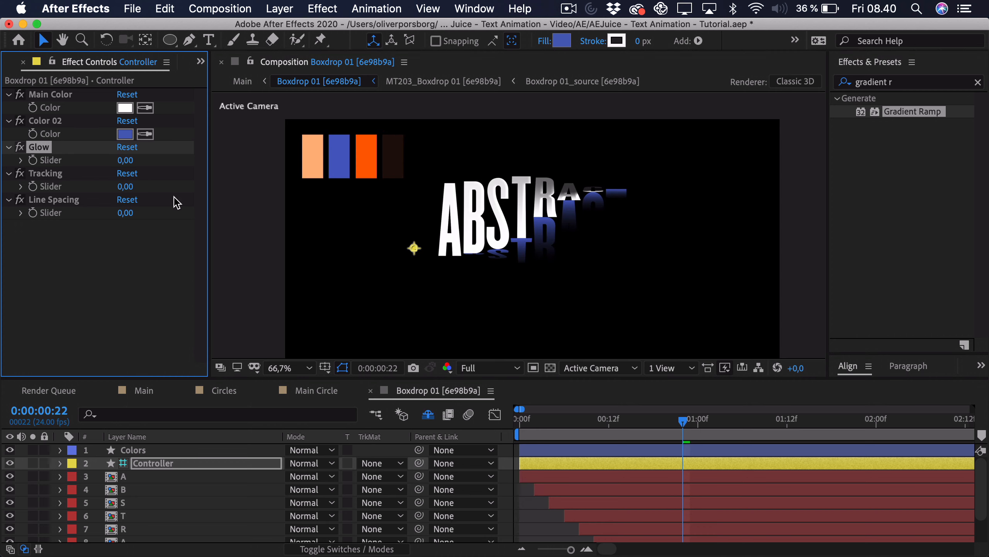
drag(121, 213, 151, 211)
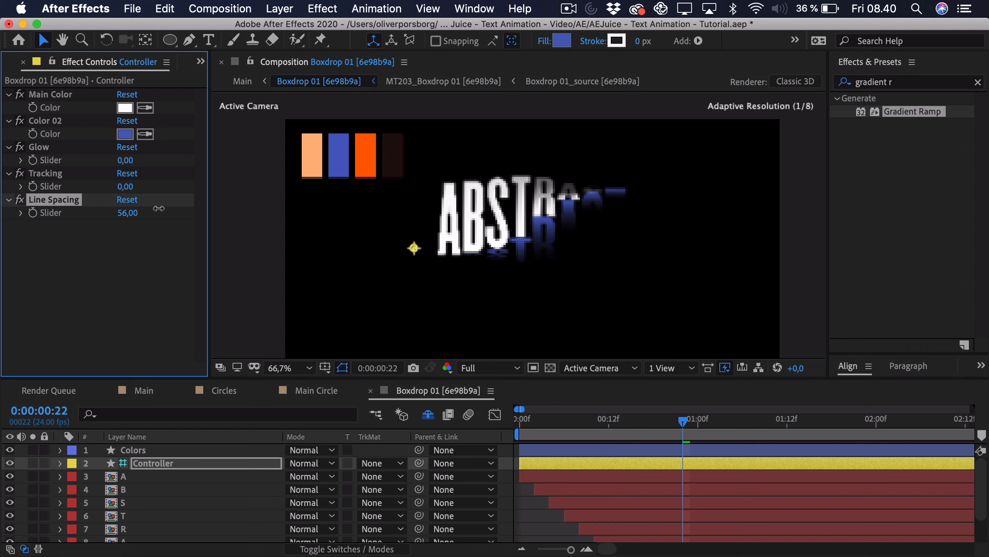
key(cmd+z)
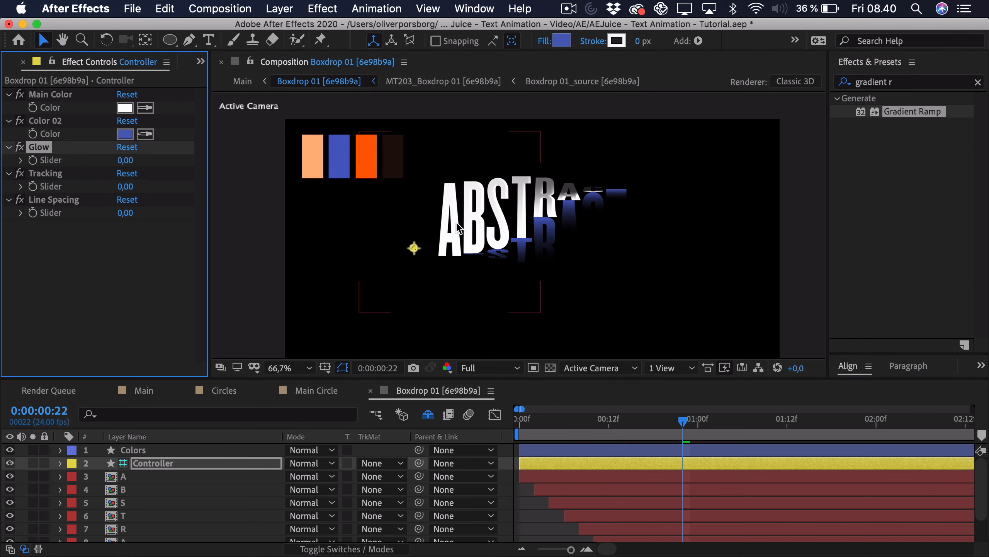
- In the Main composition, keyframe the Main Circle layer's Scale from 256% at 0:00:00:00 to 100% at about 4 seconds
click(144, 391)
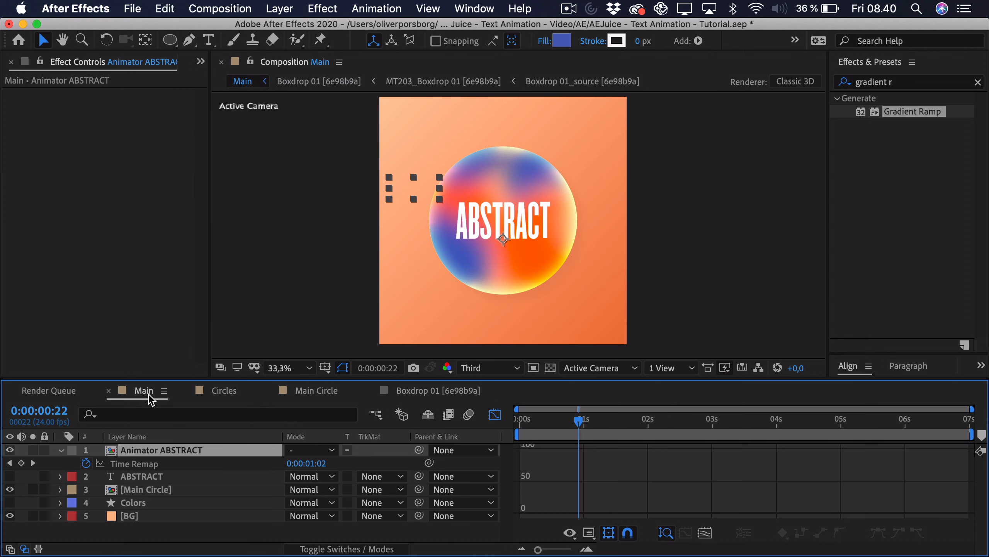
click(495, 414)
click(579, 536)
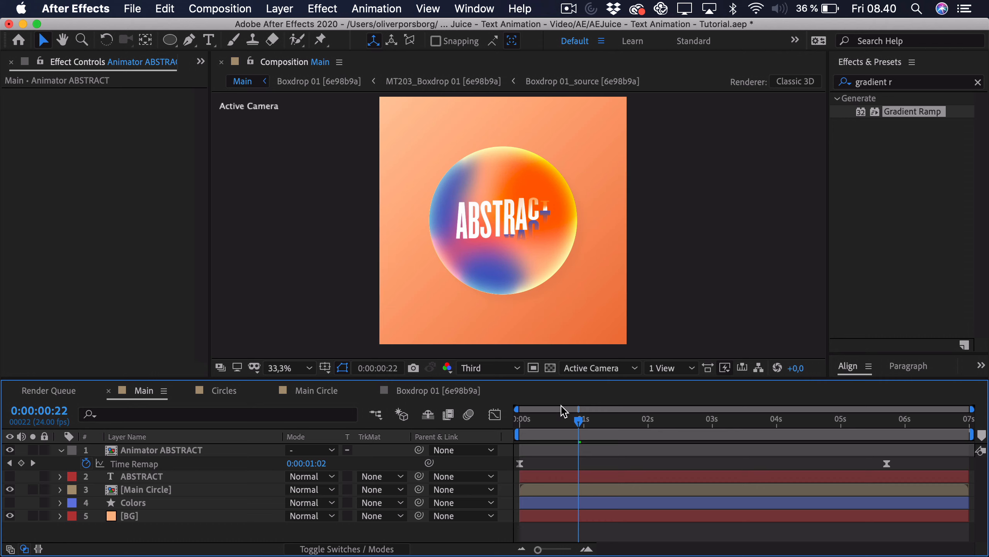
drag(567, 421, 517, 422)
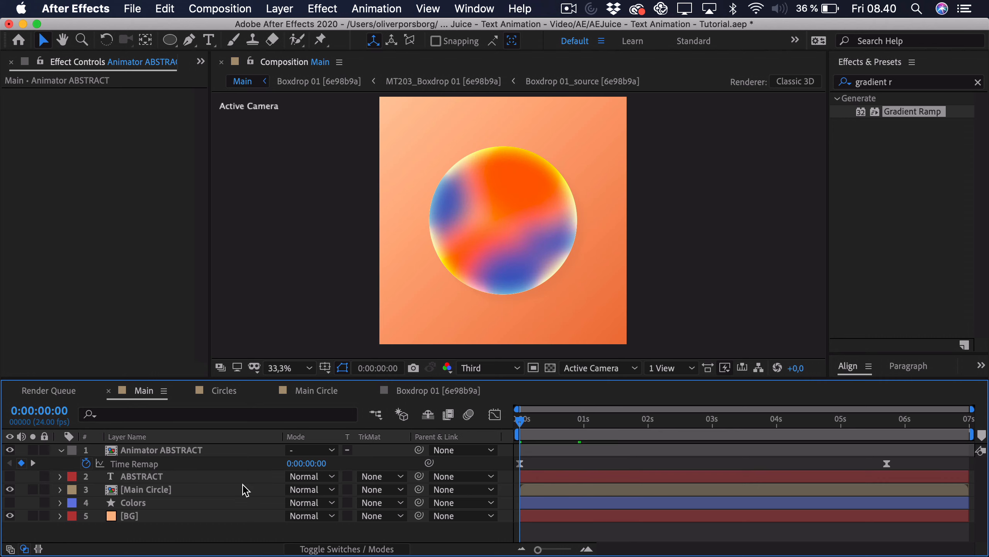
click(187, 491)
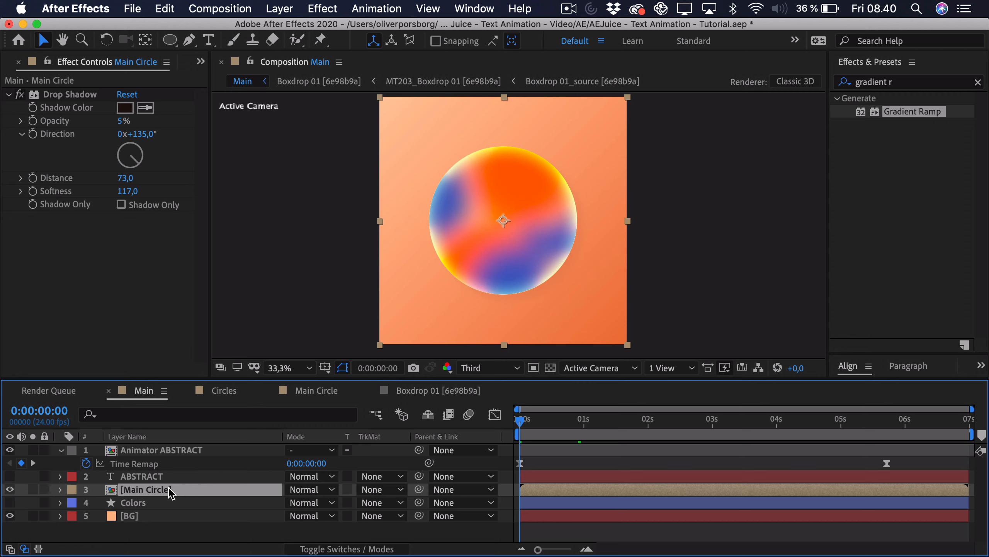
key(s)
click(99, 503)
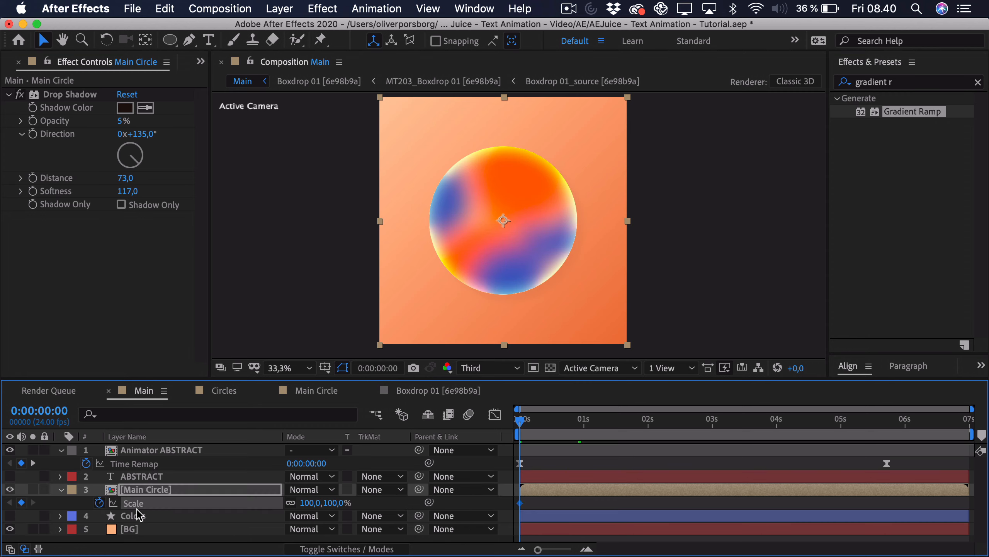
drag(578, 514, 785, 512)
drag(312, 504, 424, 484)
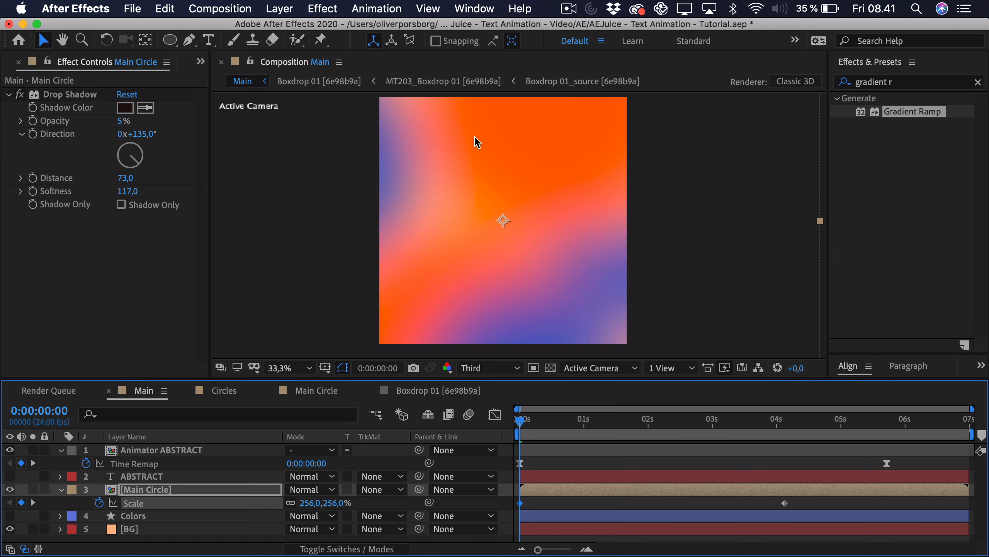
- Apply Easy Ease to the Main Circle's Scale keyframes, shape the value curve to fall steeply and level off gradually, and preview it
click(785, 503)
key(F9)
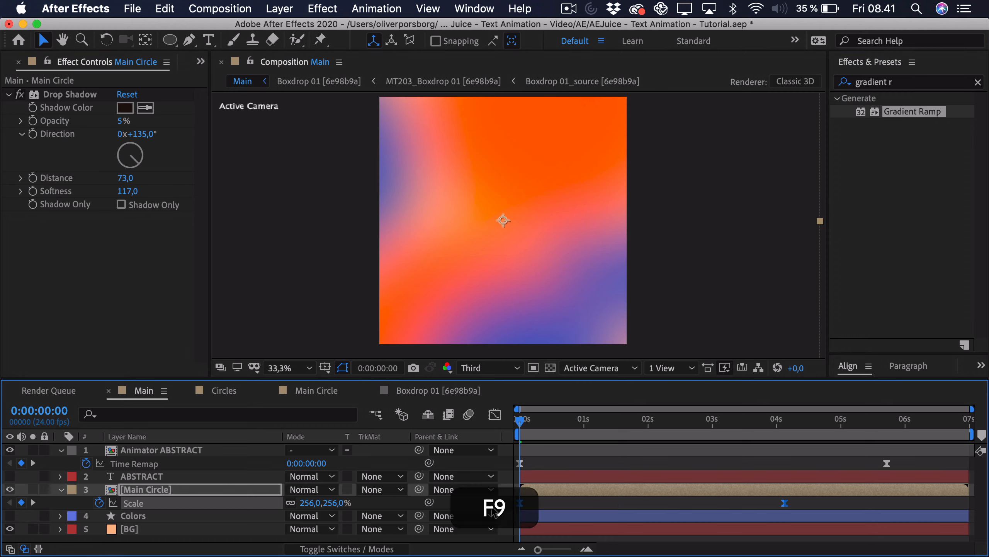
click(495, 414)
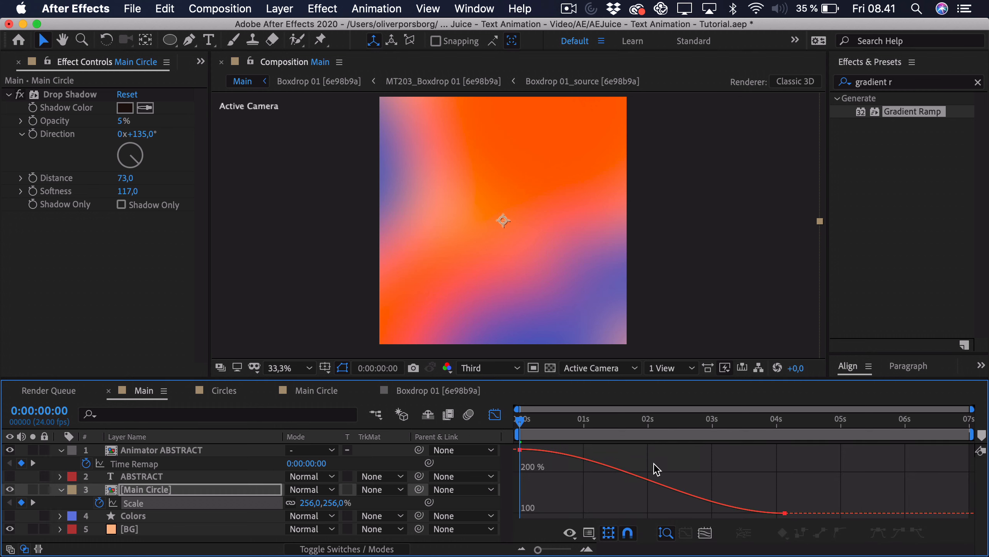
click(520, 449)
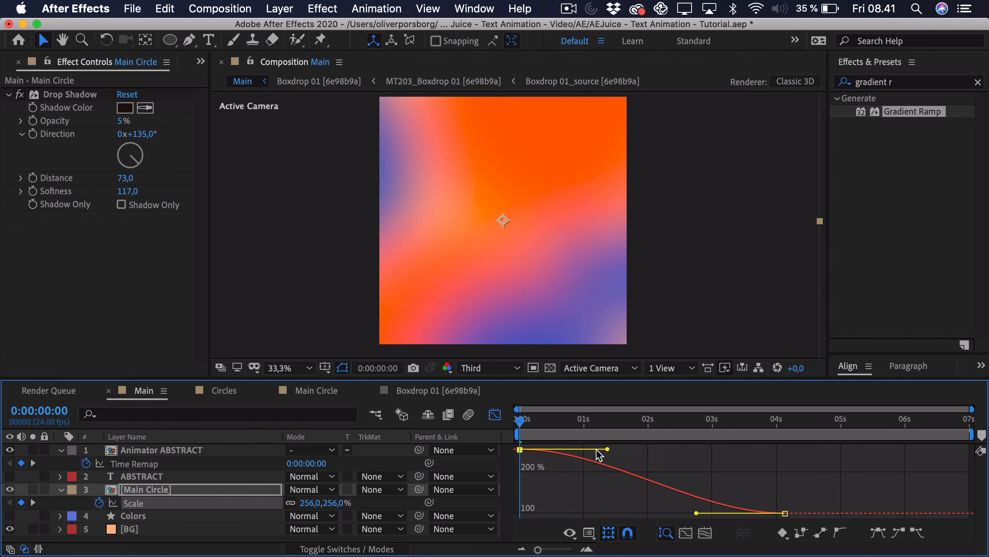
drag(607, 450, 536, 484)
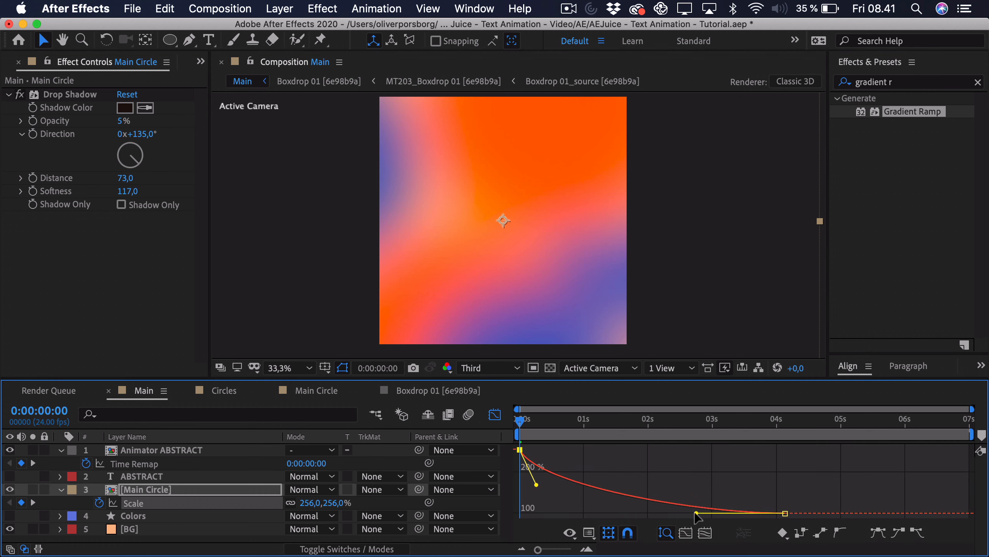
drag(697, 516, 586, 511)
key(space)
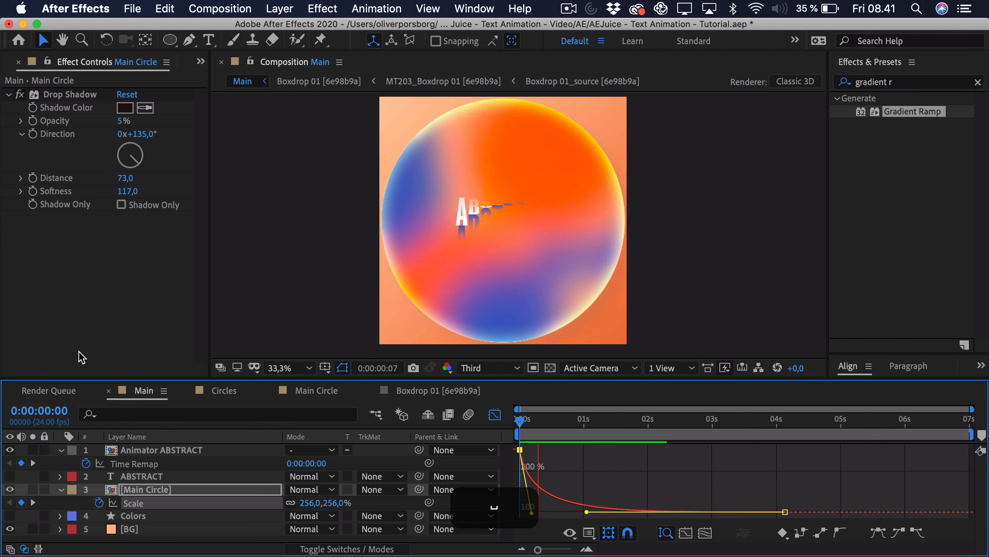
key(space)
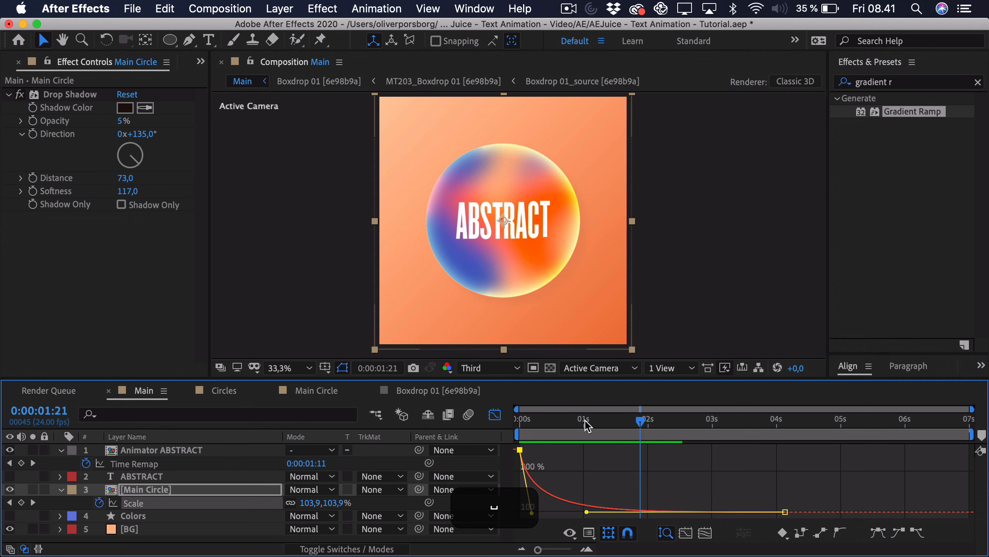
- Add a Scale keyframe at 0:00:00:20, shift it earlier and adjust its handles to sharpen the initial drop, then preview the shrink
key(space)
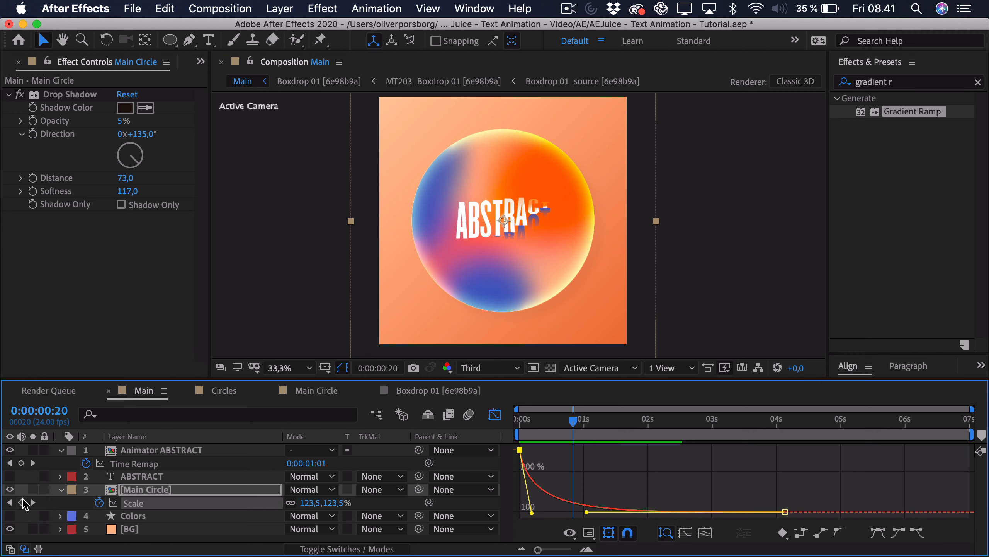
click(21, 502)
drag(573, 506, 524, 497)
drag(590, 513, 590, 512)
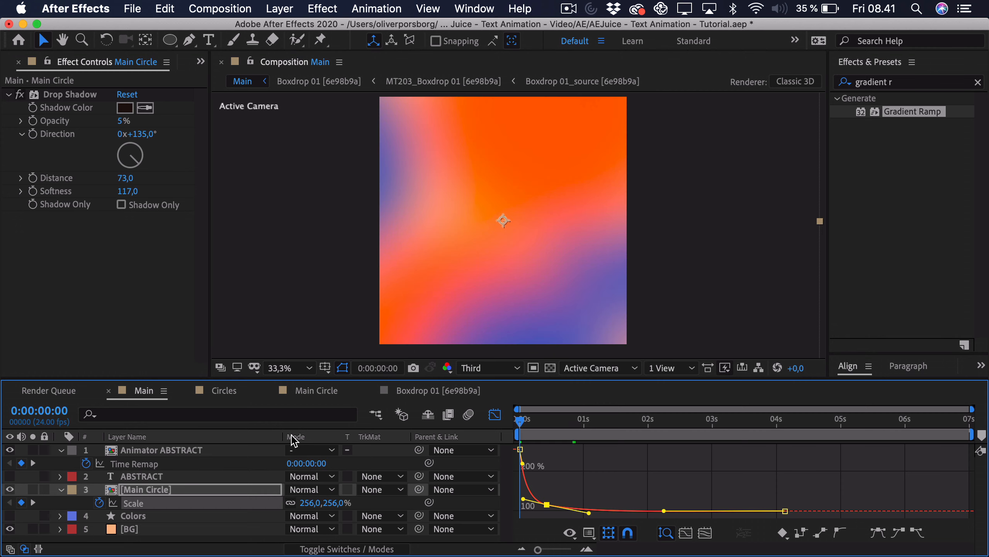
key(space)
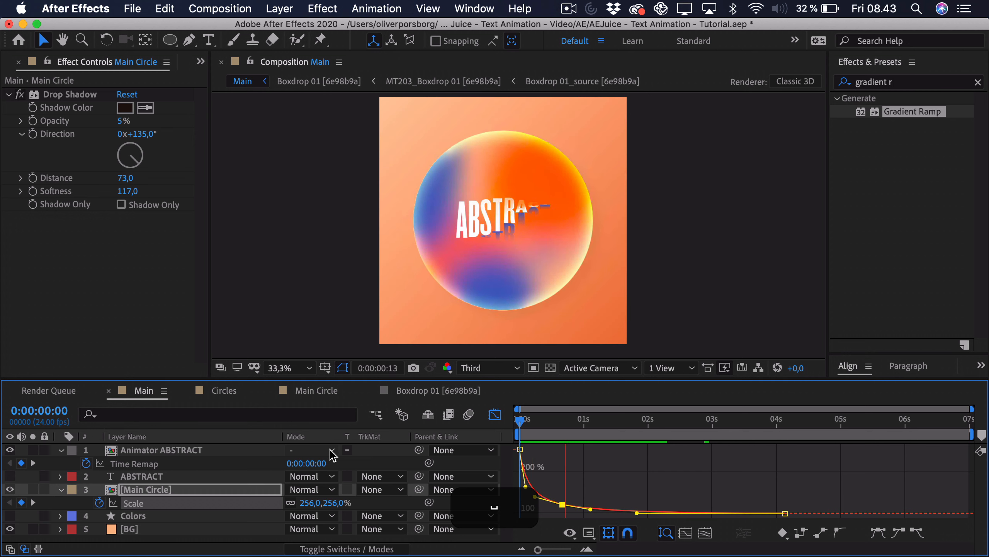
click(495, 414)
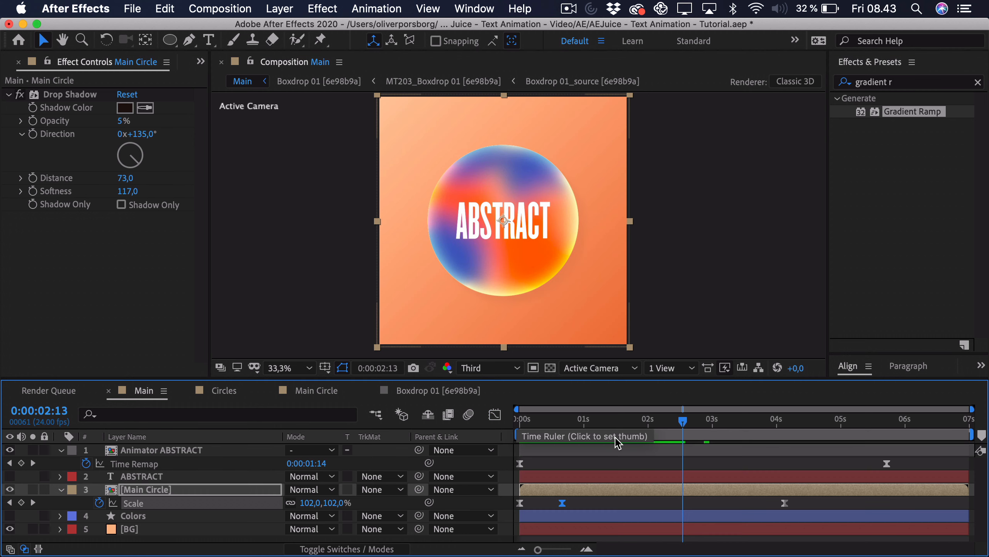
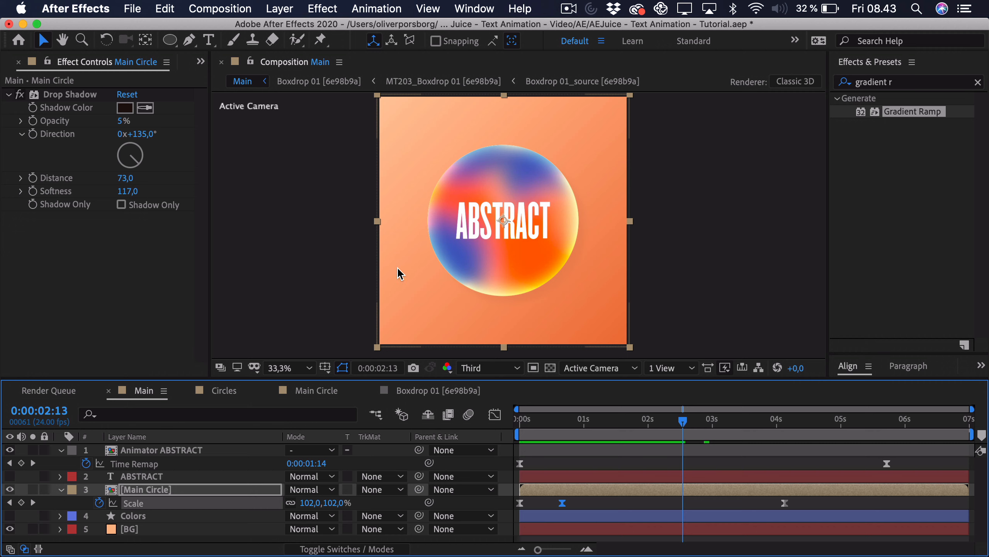
- Pre-compose the Animator ABSTRACT, ABSTRACT and Main Circle layers into a composition named "Animaiton Main"
click(156, 451)
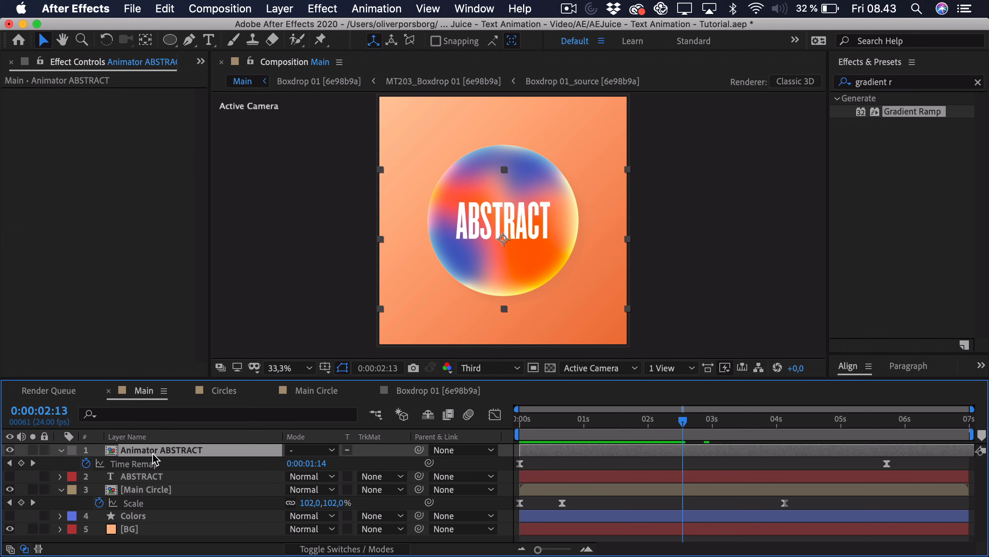
shift+click(153, 491)
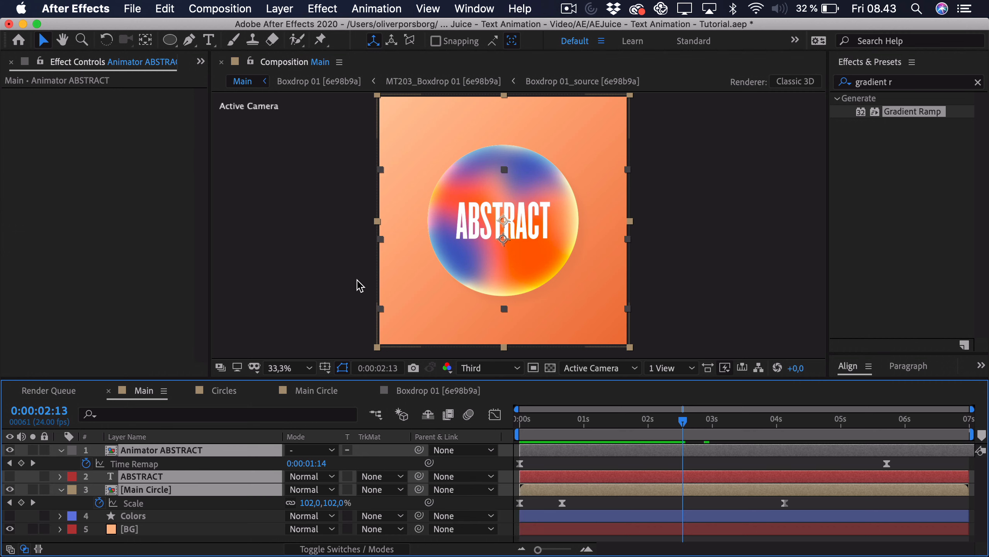
right_click(174, 490)
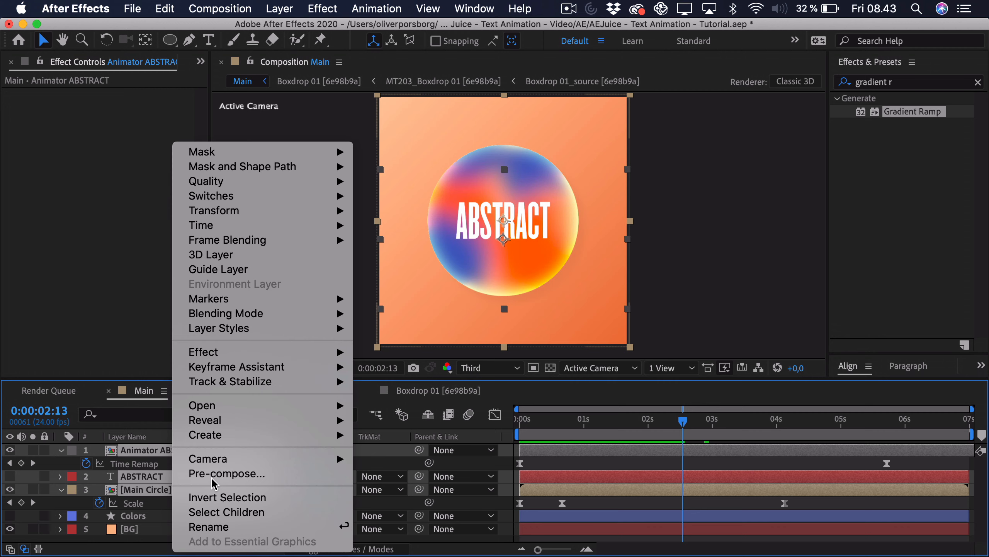
click(214, 474)
text(Animaiton Main)
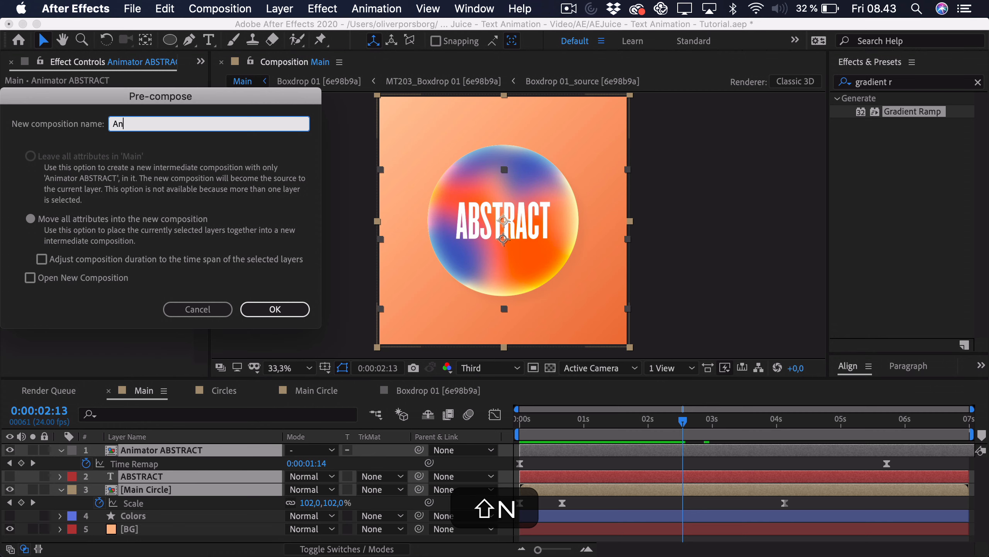
key(Return)
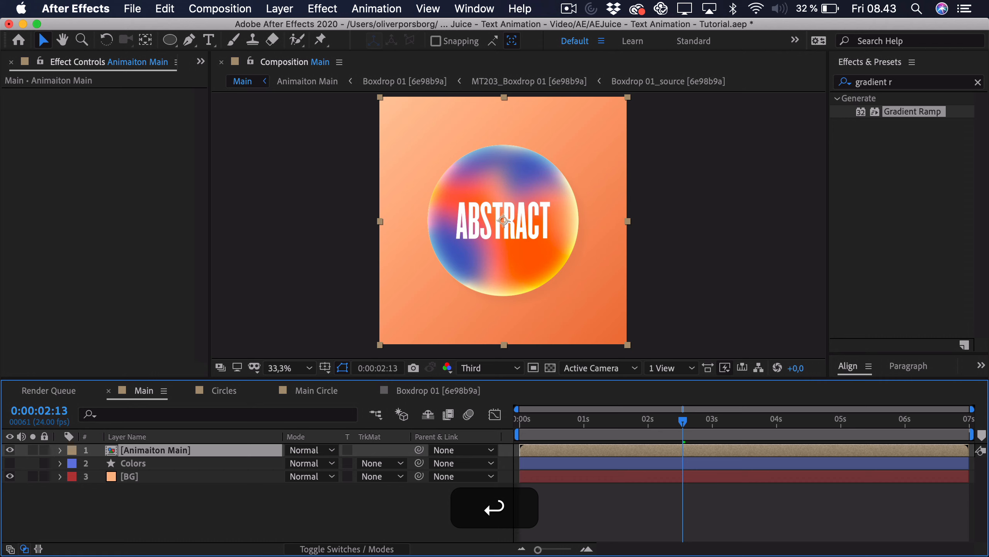
- Apply Turbulent Displace to the Animaiton Main layer with Size 489 and Amount 14
click(913, 83)
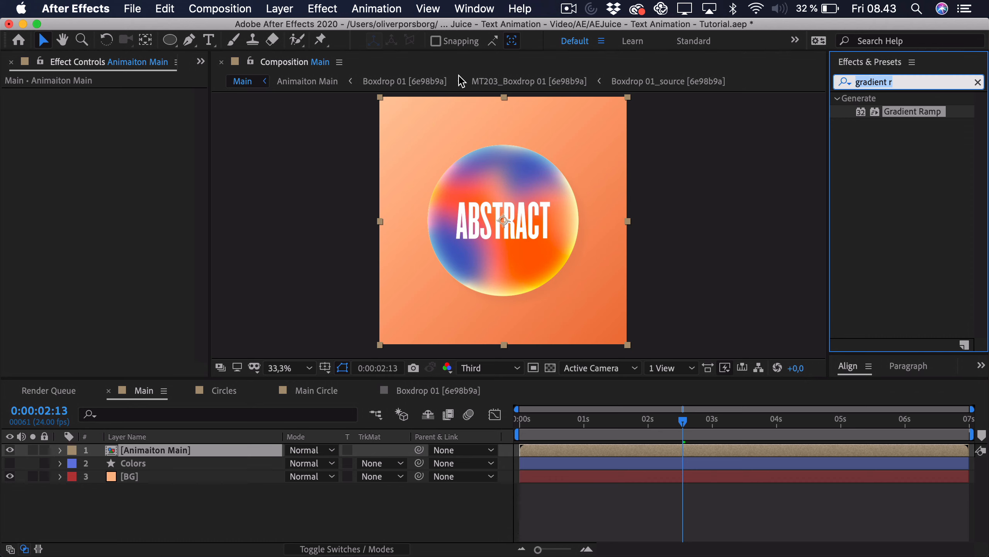
text(turbulent)
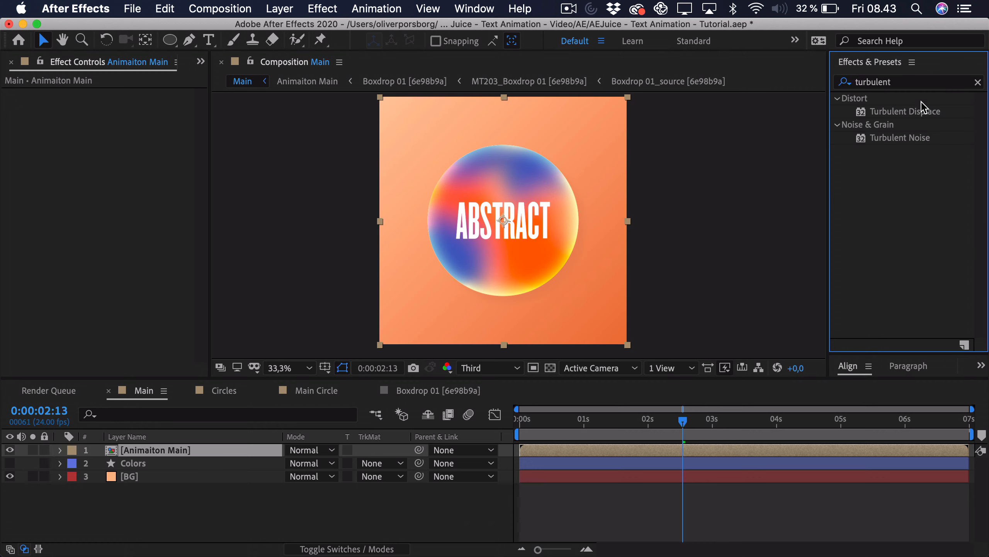
drag(924, 107, 389, 205)
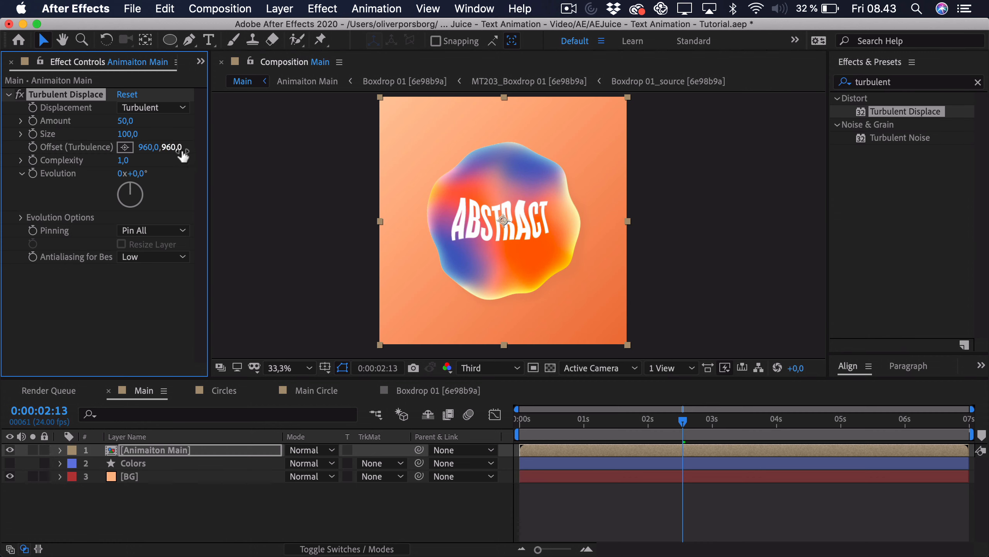
drag(128, 133, 334, 135)
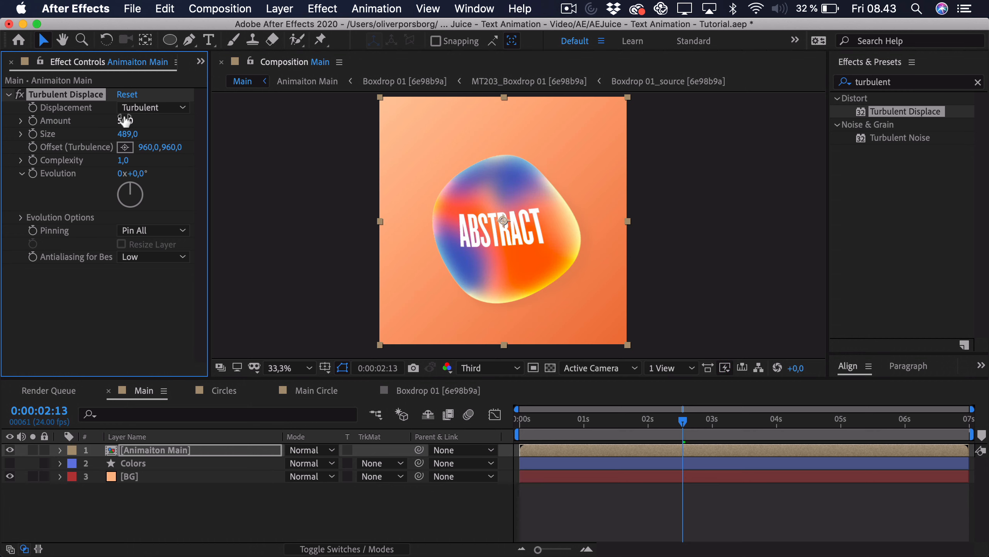
mouse_move(125, 120)
mouse_down()
mouse_move(115, 122)
mouse_move(127, 126)
mouse_up()
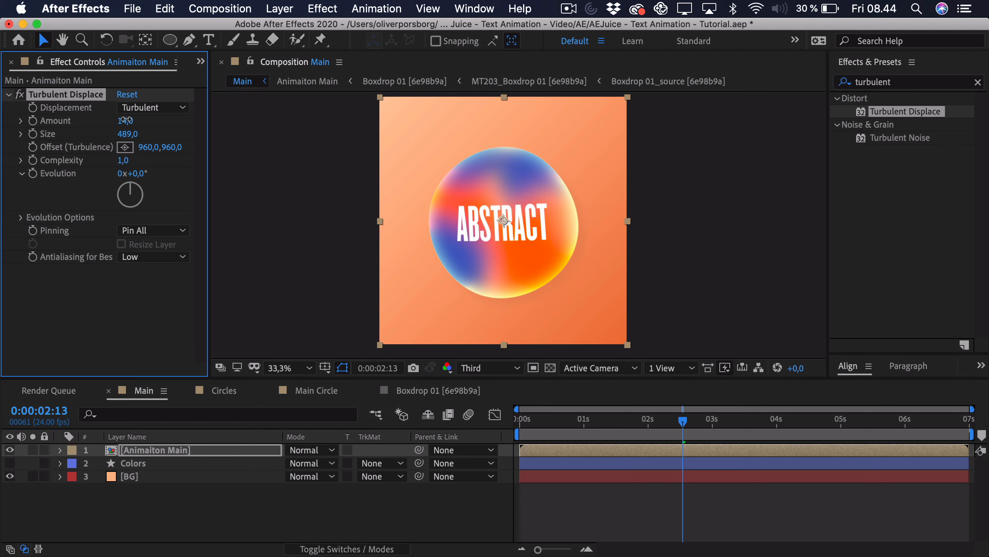
- Try a Turbulent Displace Amount of 97 on the Animaiton Main layer and undo the recent adjustments
drag(132, 120, 202, 124)
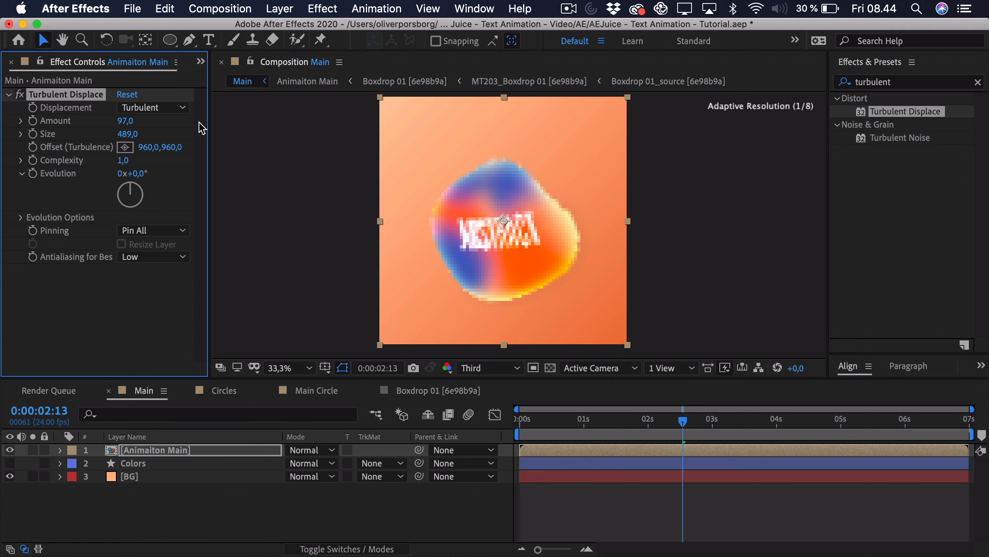
key(super+z)
key(super+z)
key(super+z)
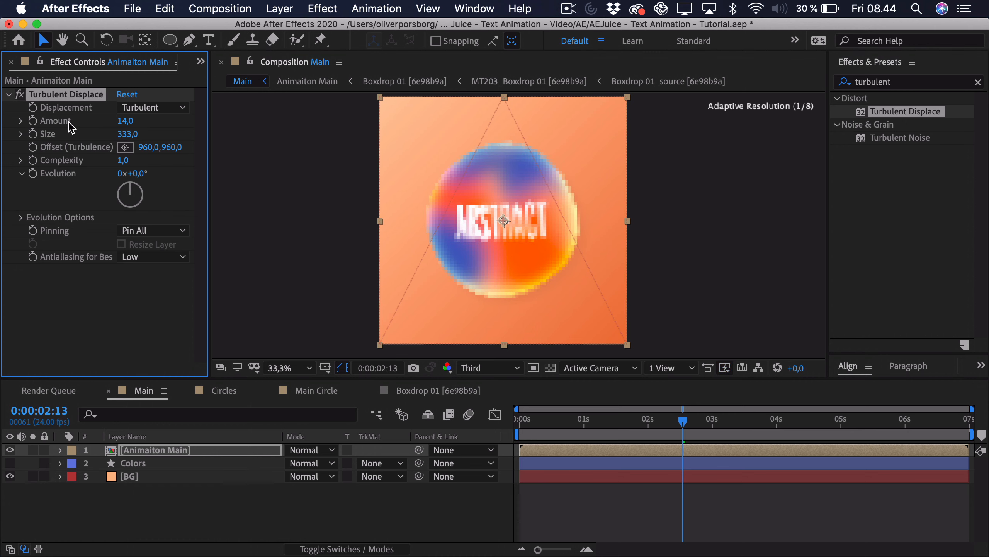
- Try a Turbulent Displace Size of 20 with an Amount of 191 on the Animaiton Main layer, and undo these changes
click(127, 133)
text(20)
key(Return)
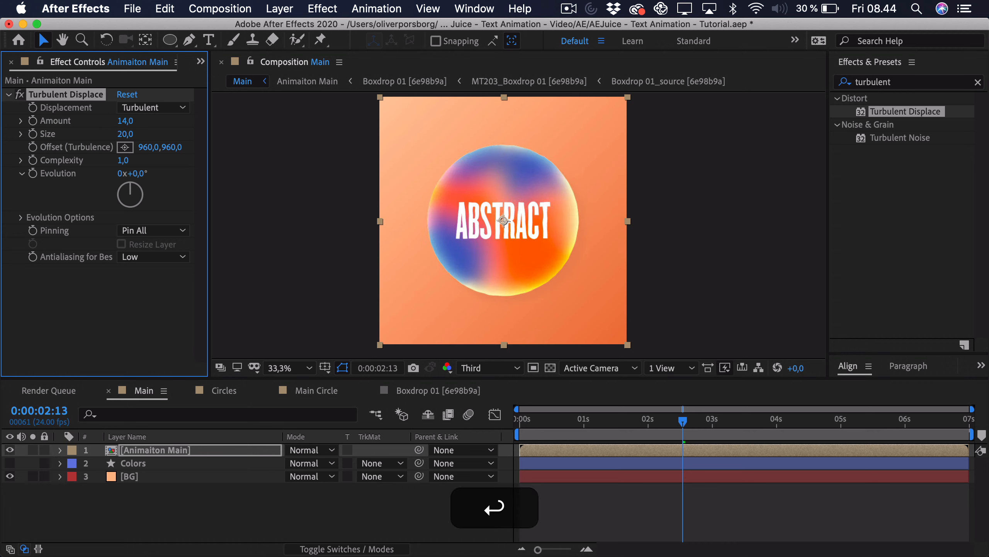
drag(125, 121, 312, 133)
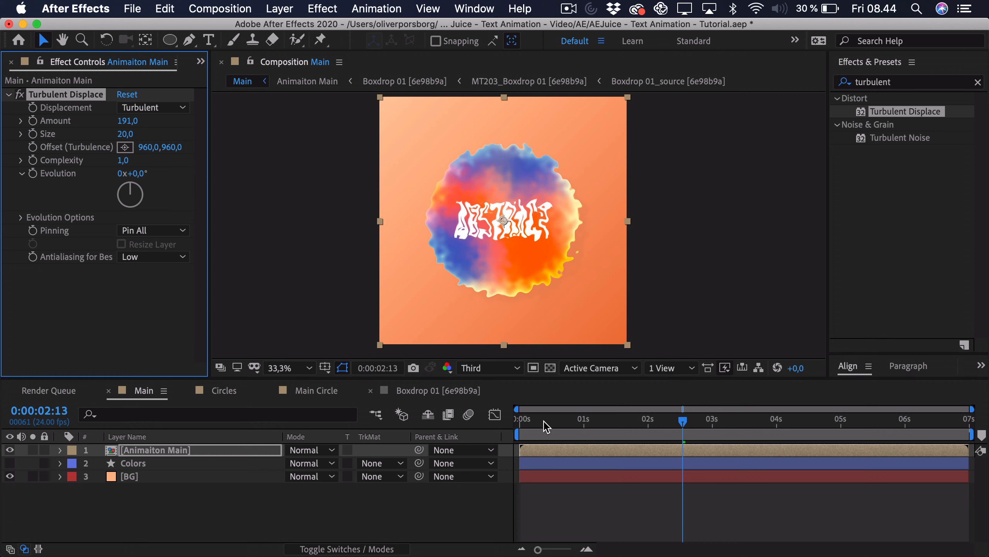
key(super+z)
key(super+z)
key(super+z)
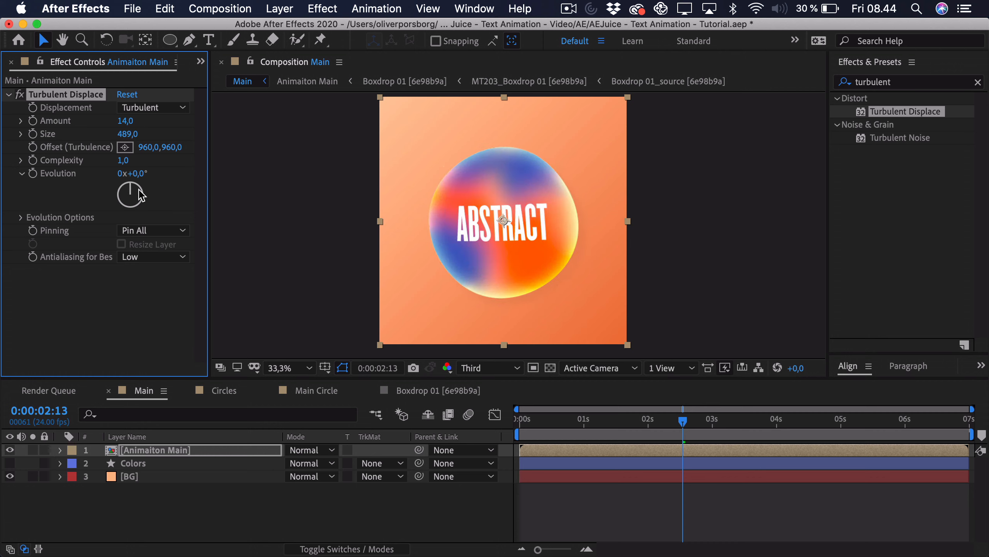
- Add the expression time*75 to the Turbulent Displace Evolution property of the Animaiton Main layer
alt+click(34, 172)
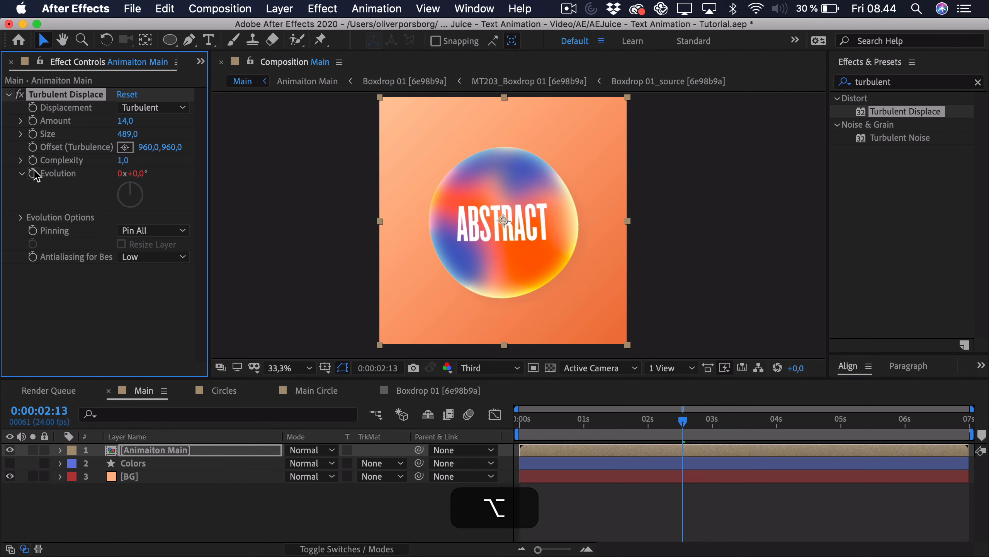
text(time*)
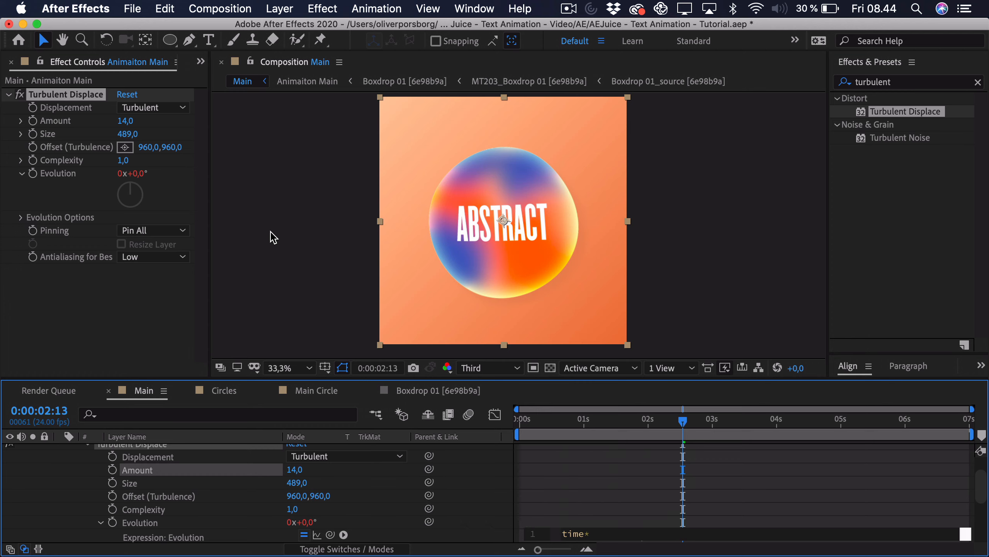
text(75)
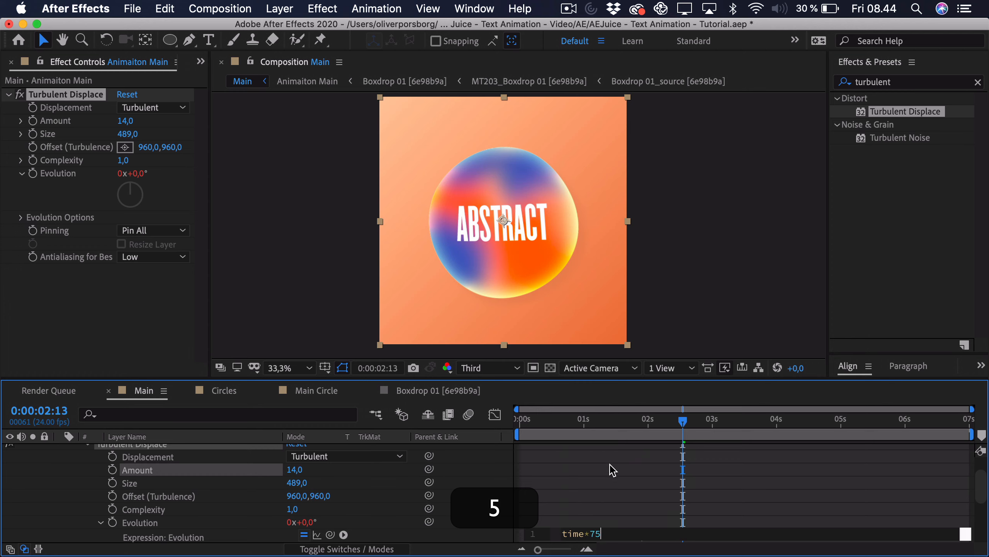
click(610, 471)
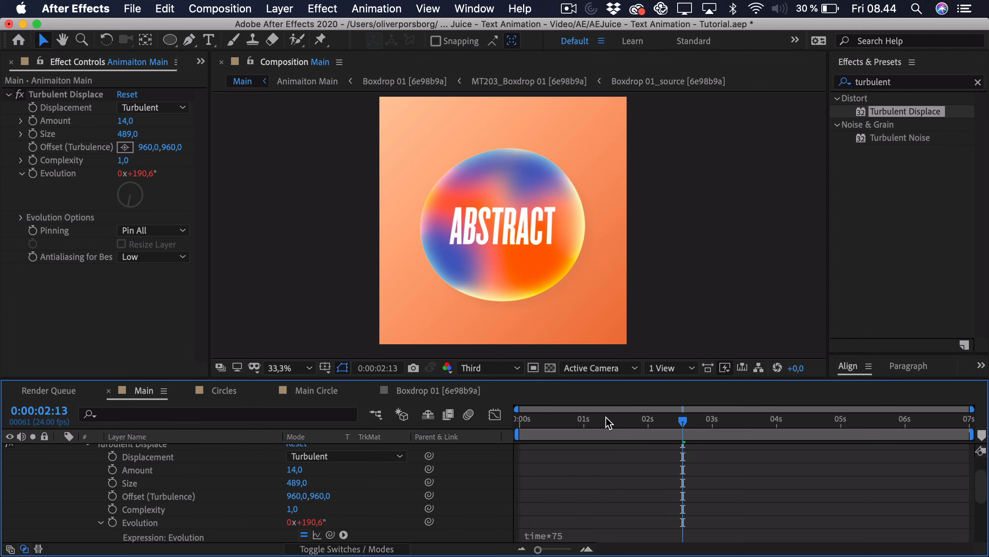
- Set the composition's preview resolution to Quarter and preview the animation from the start
drag(609, 423, 258, 448)
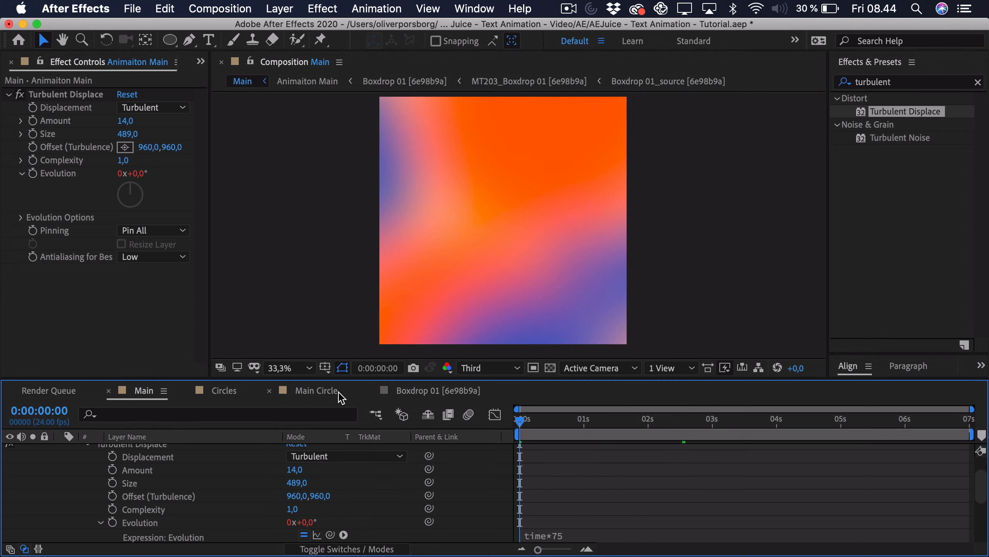
click(470, 368)
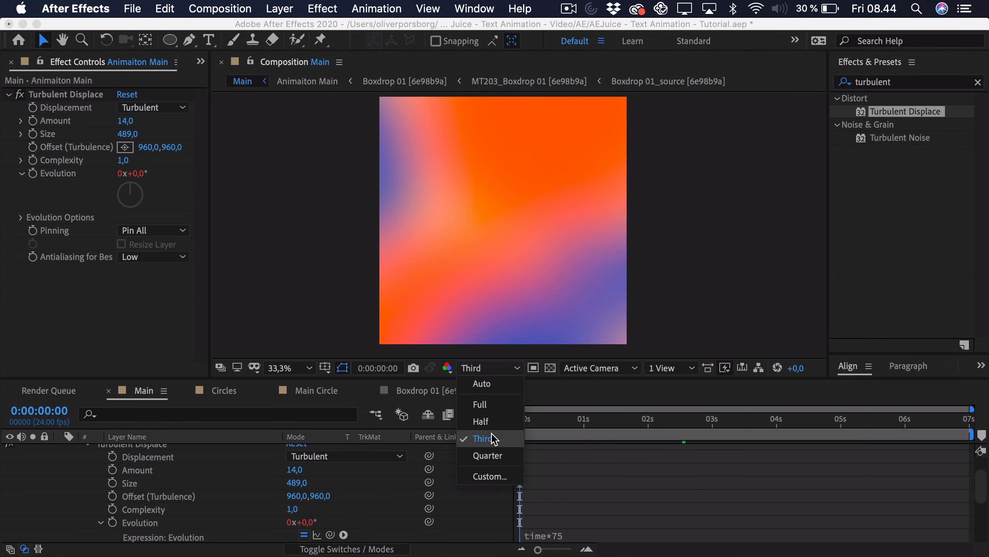
click(487, 456)
key(space)
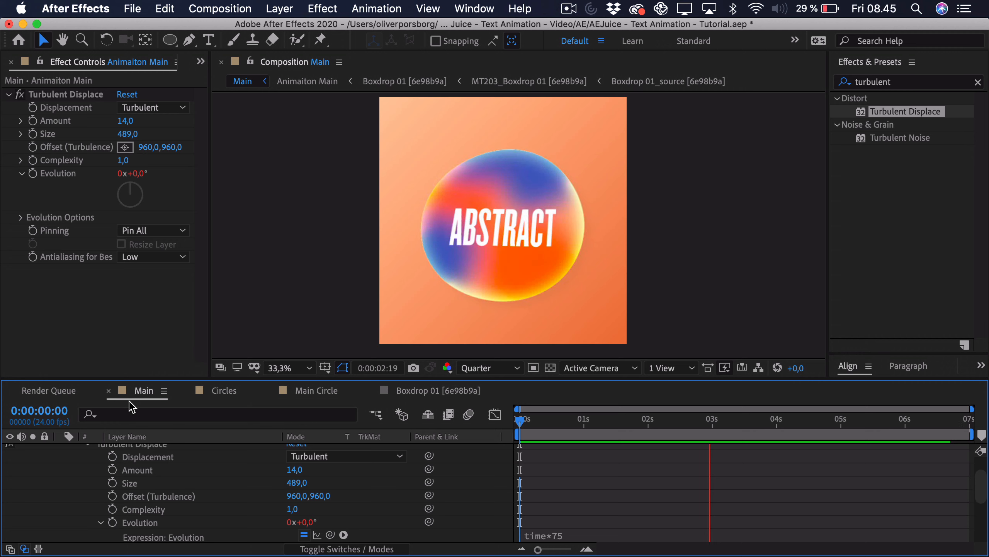
key(space)
- Change the Evolution expression to time*45
click(589, 540)
key(BackSpace)
key(BackSpace)
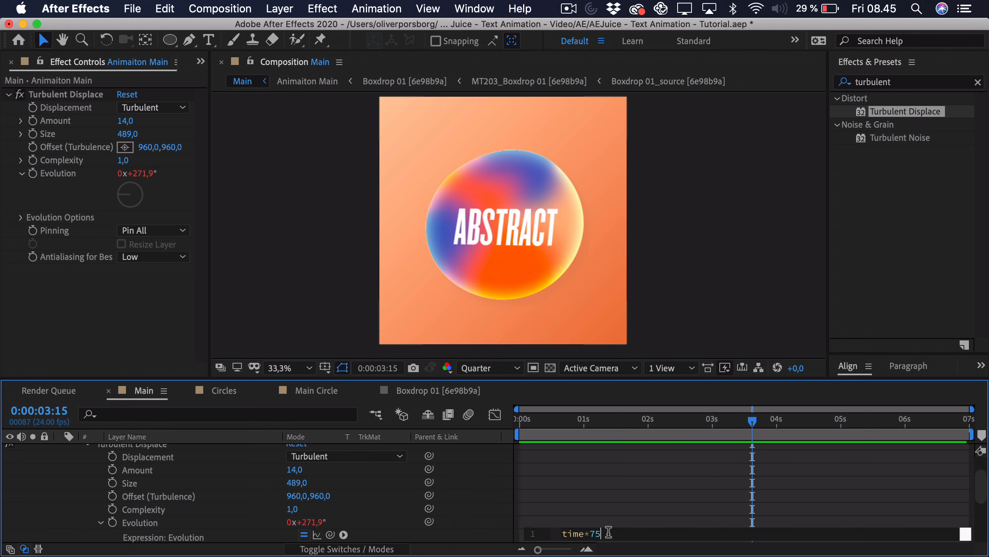
text(45)
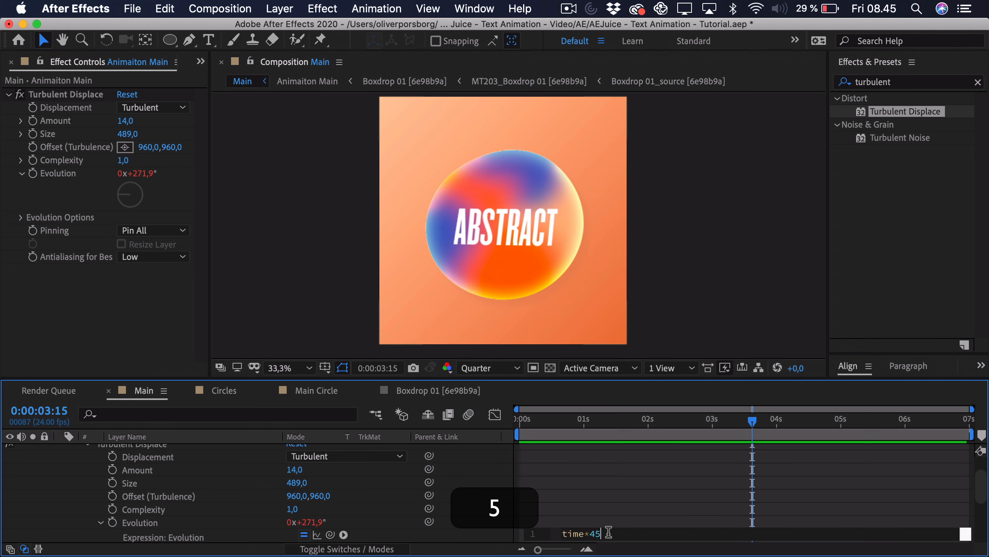
click(565, 483)
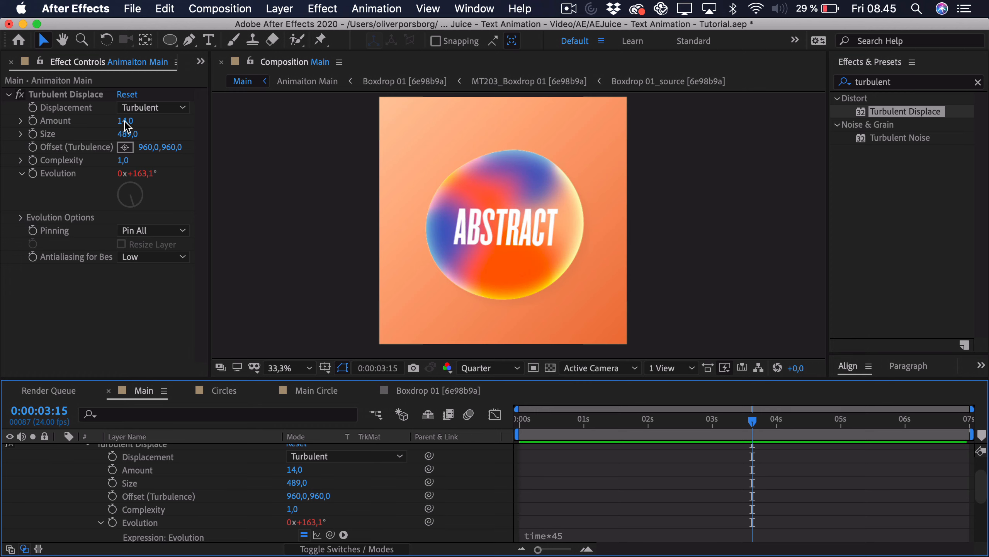
- Set the Turbulent Displace Size to 350 and Amount to 8 on the Animaiton Main layer
click(128, 134)
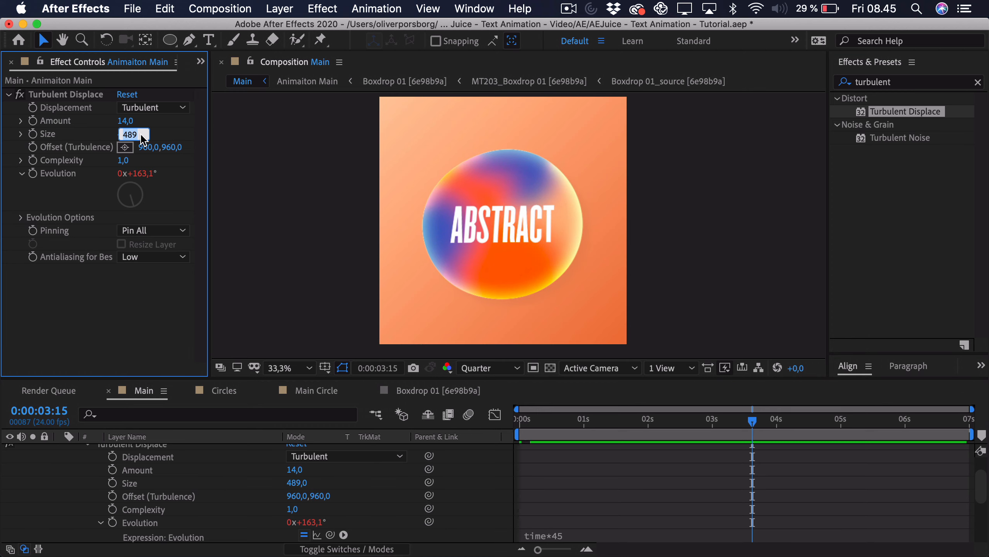
text(350)
key(Return)
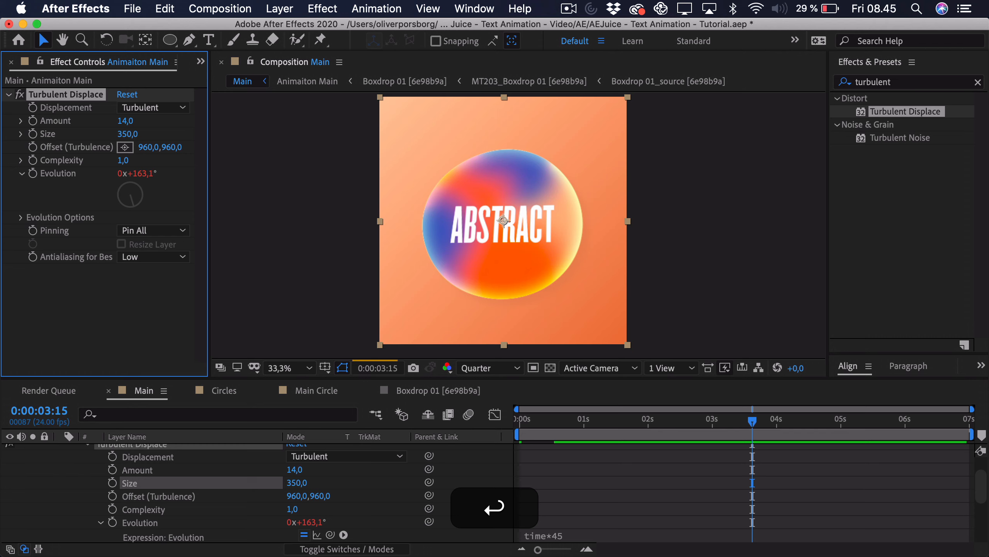
click(126, 121)
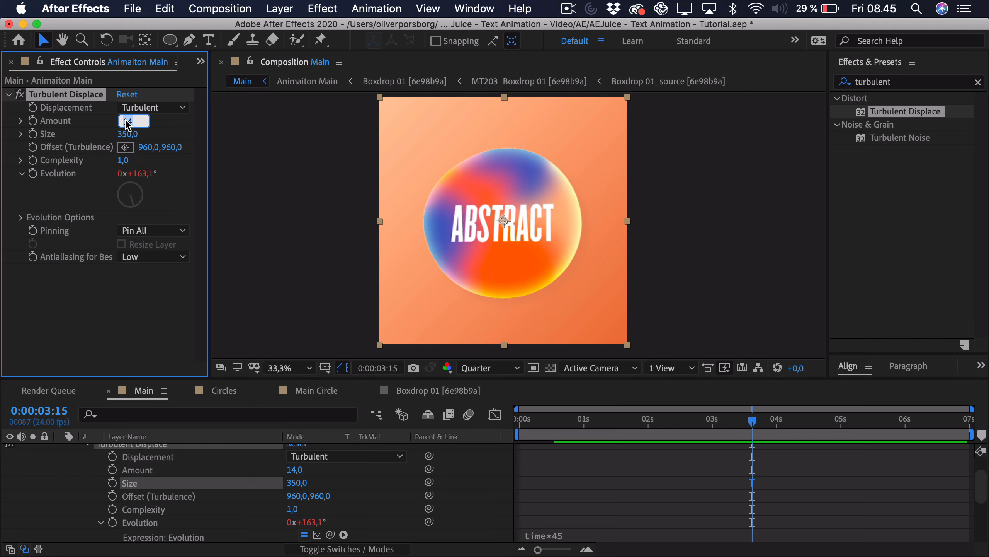
text(8)
key(Return)
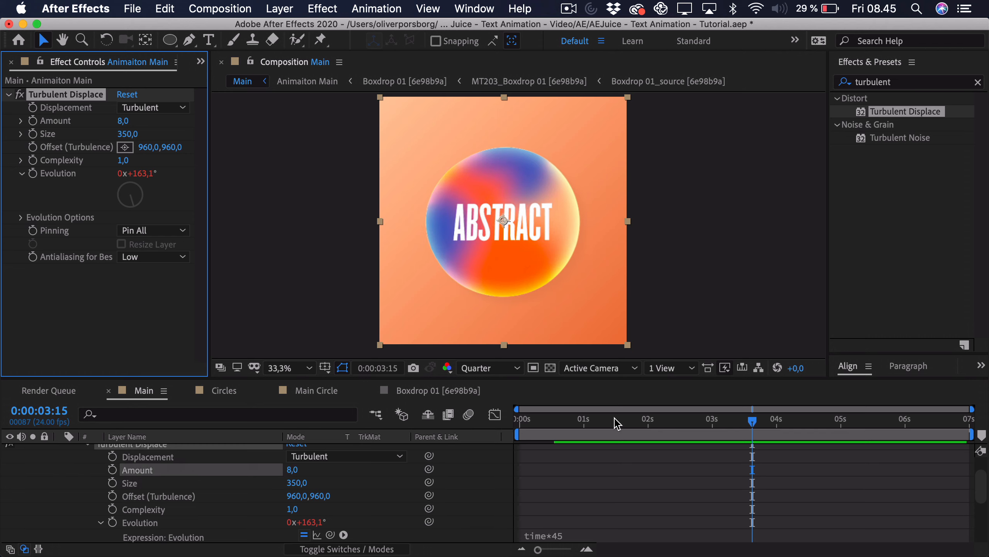
- Preview the subtler distortion from the start of the composition
drag(614, 418, 498, 419)
key(space)
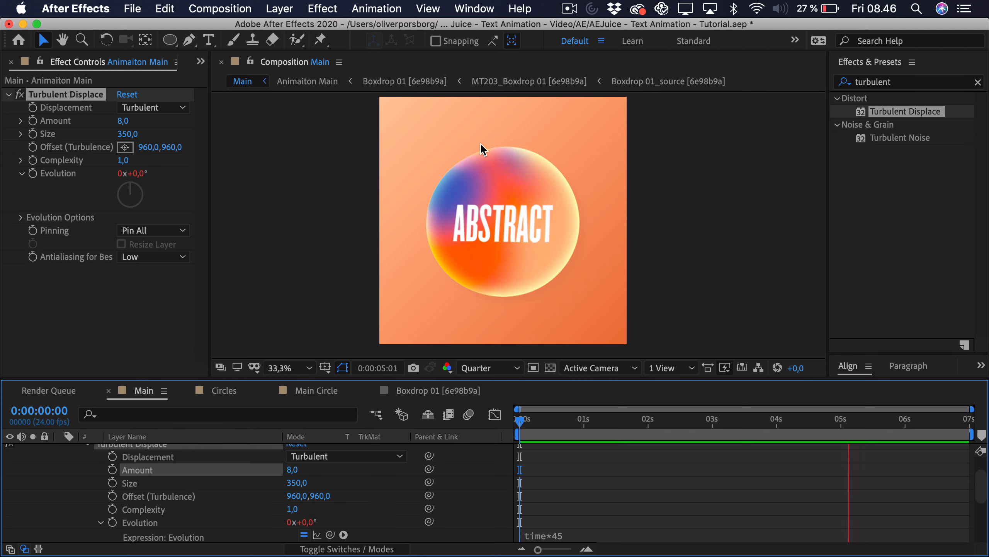
key(space)
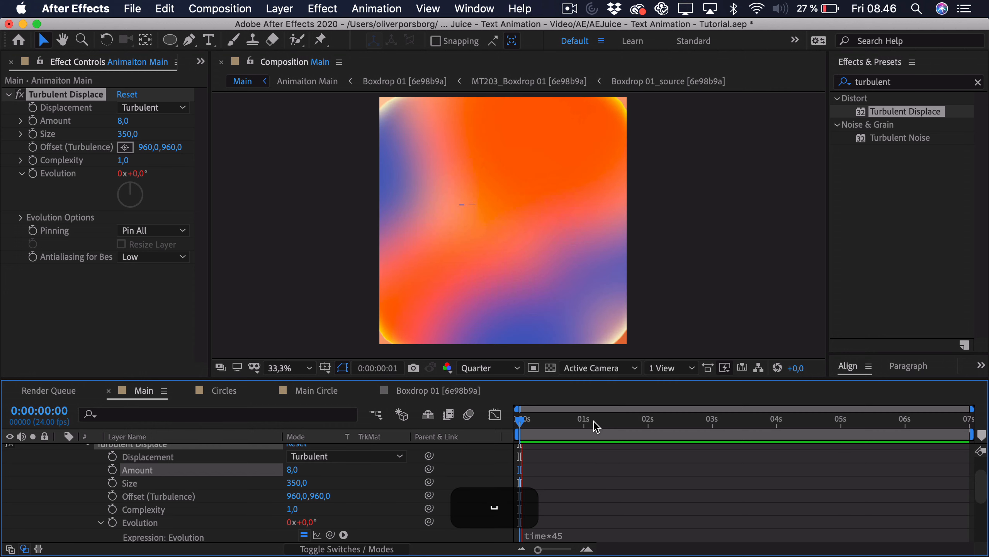
- Move the current time to 0:00:03:17, then collapse and deselect the Animaiton Main layer
drag(597, 426, 757, 432)
scroll(117, 467, up, 3)
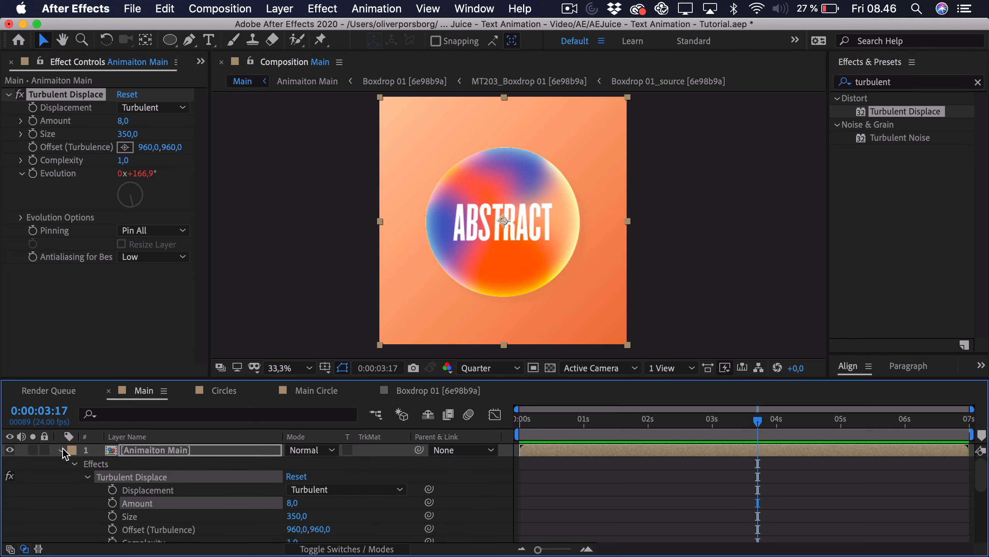
click(61, 450)
click(106, 494)
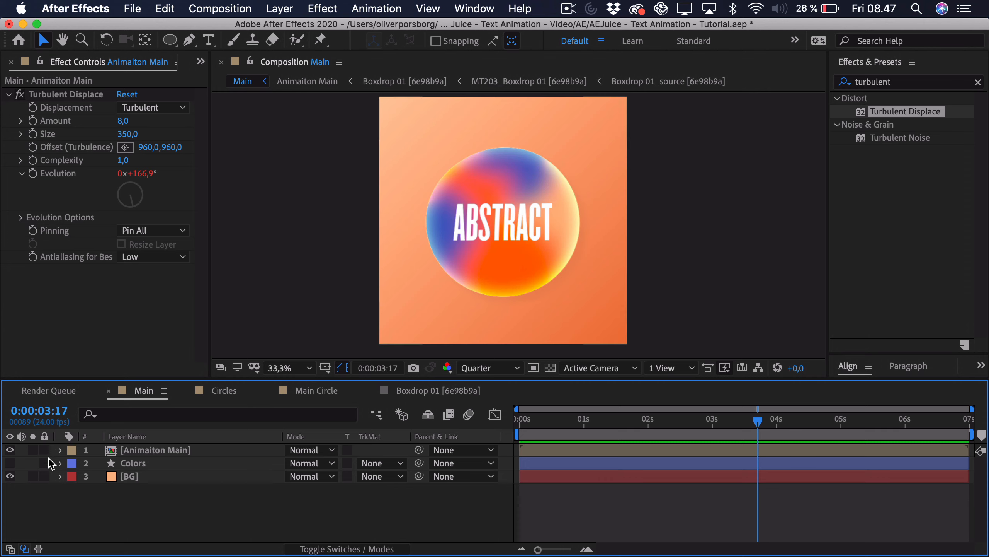
- Create a 1920 x 1920 px solid named "Vignette" in the palette's black, showing the Colors layer only while sampling
click(10, 463)
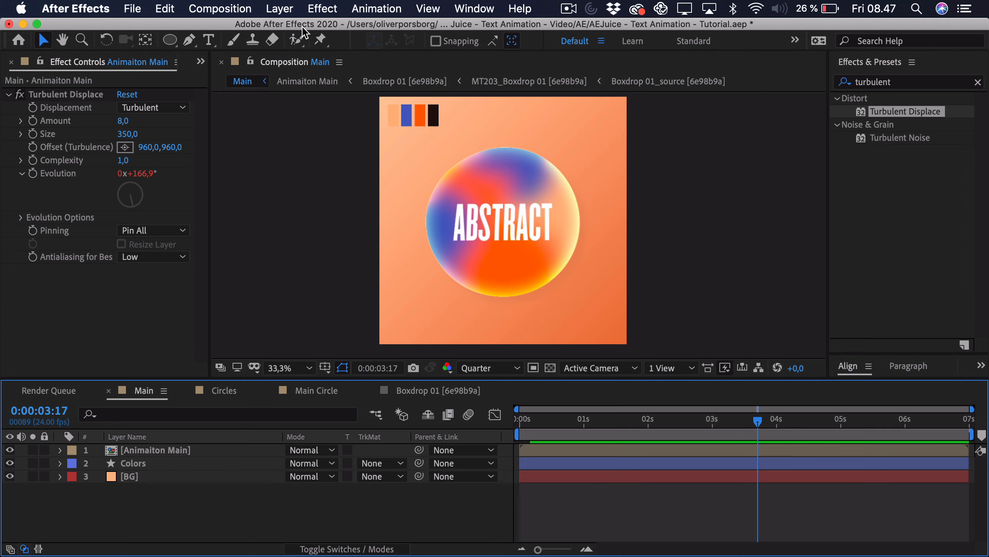
click(287, 4)
mouse_move(290, 24)
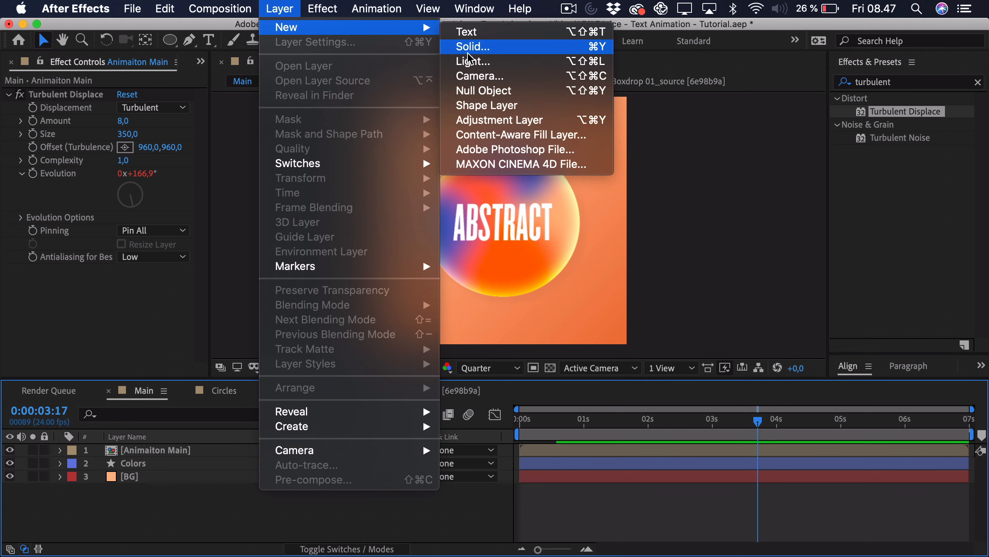
click(464, 42)
text(Vignette)
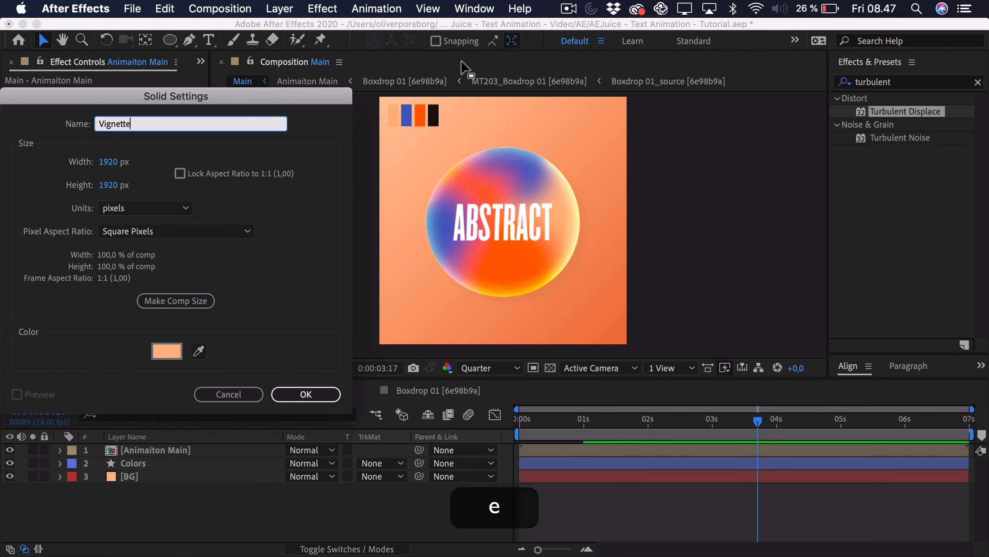
click(198, 351)
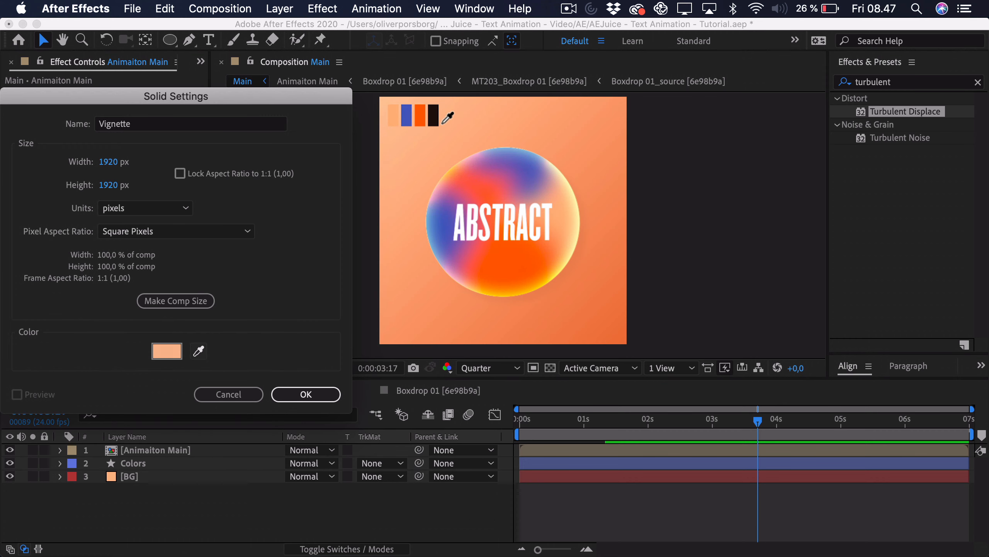
click(433, 114)
click(306, 394)
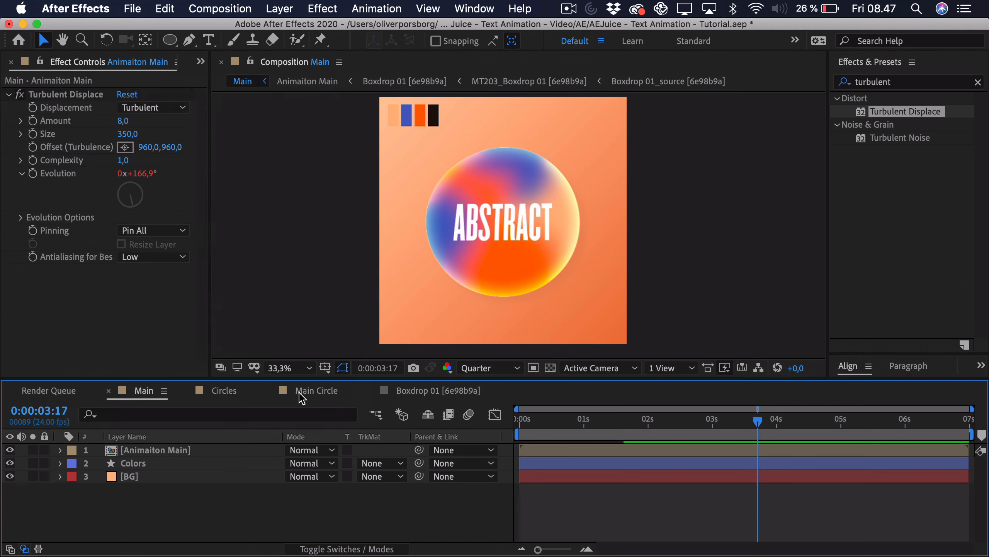
click(10, 476)
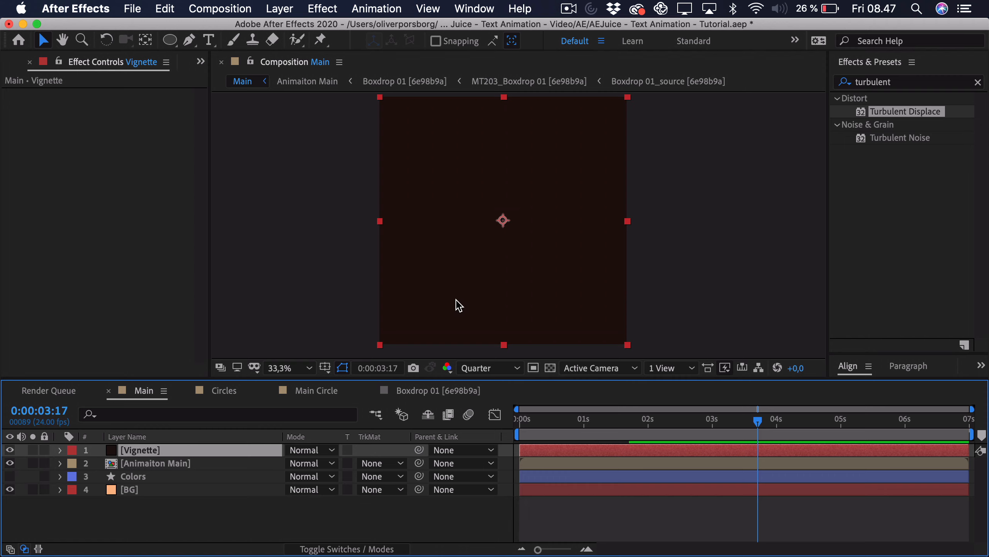
- Add a full-size elliptical mask to the Vignette layer and set its mode to Subtract
double_click(170, 40)
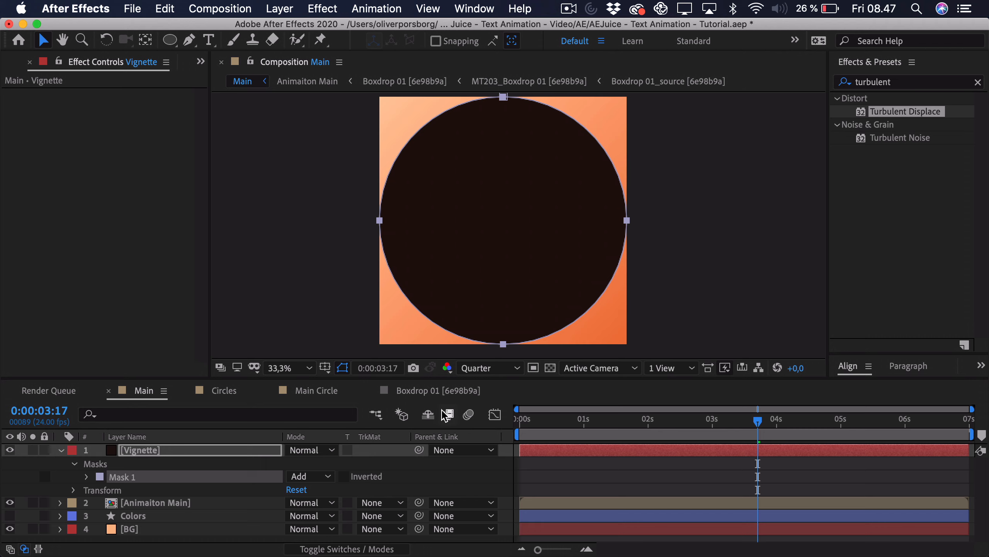
click(308, 476)
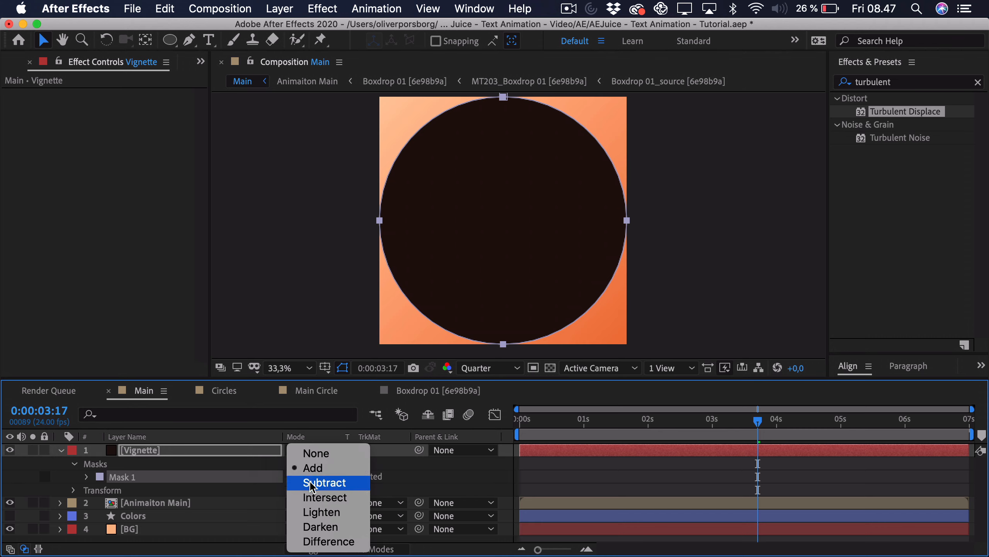
click(313, 485)
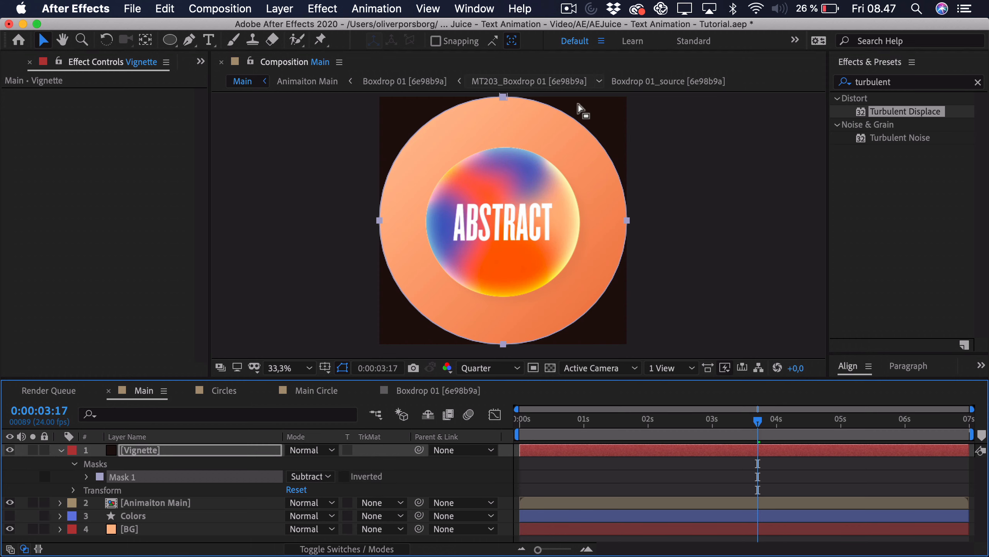
click(575, 494)
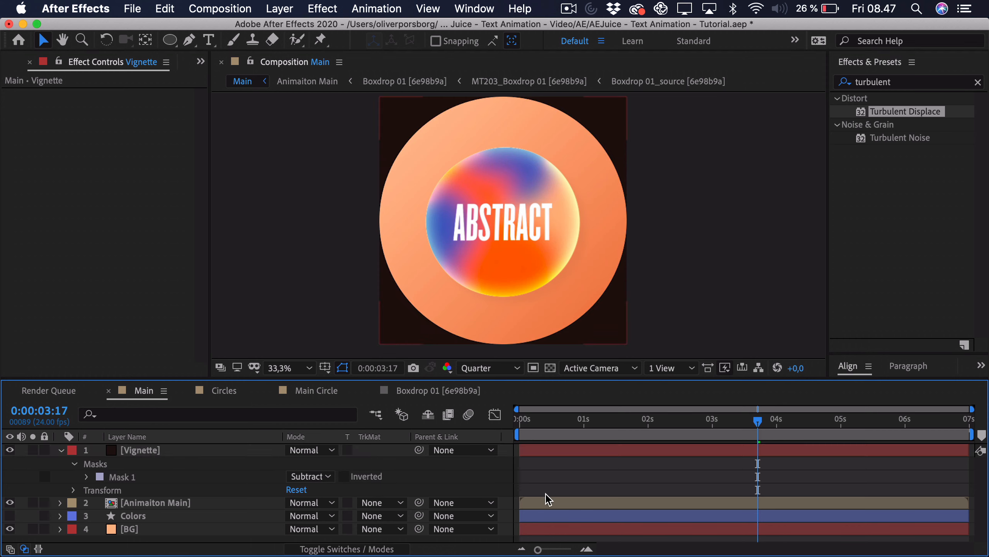
- Set the Mask Feather of the Vignette layer's mask to 646 pixels
click(88, 477)
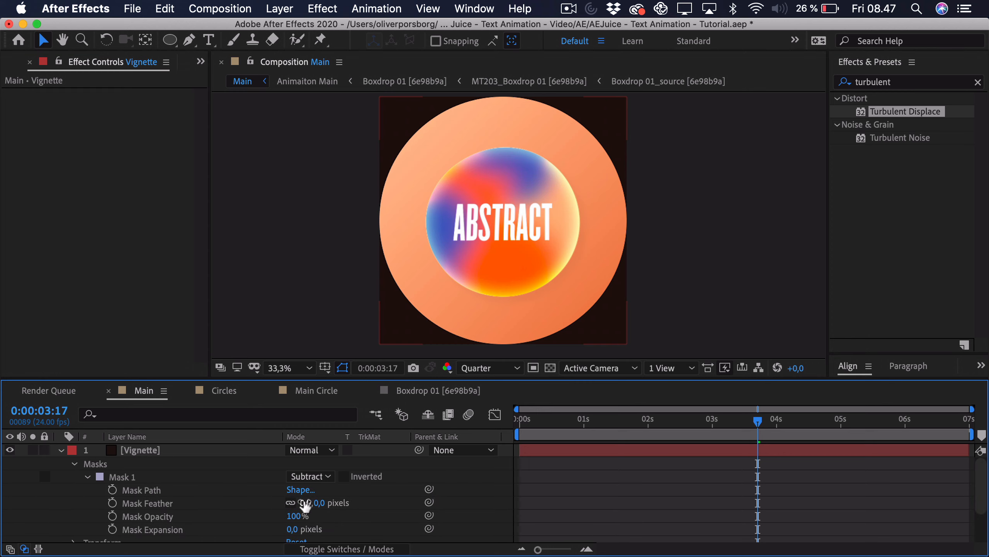
drag(305, 503, 947, 479)
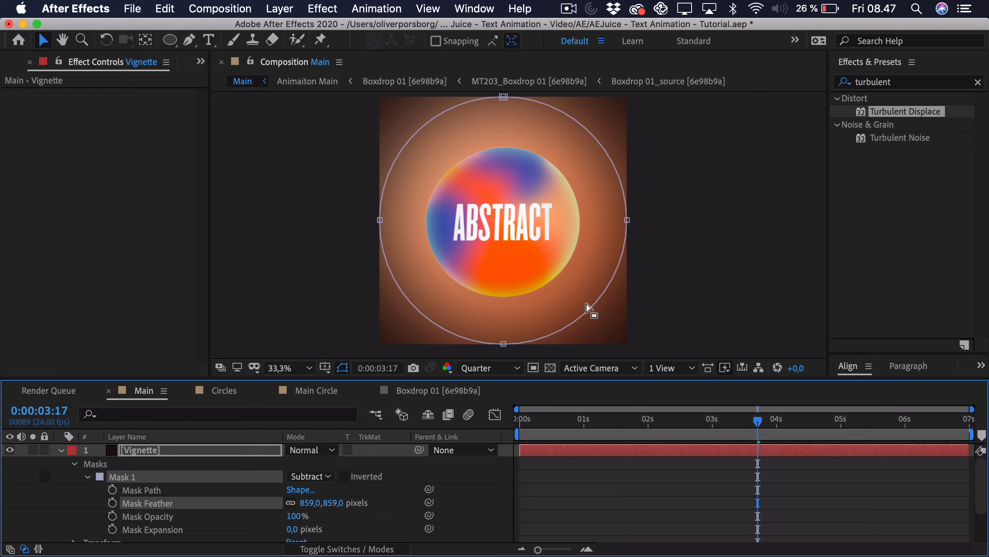
drag(312, 503, 112, 503)
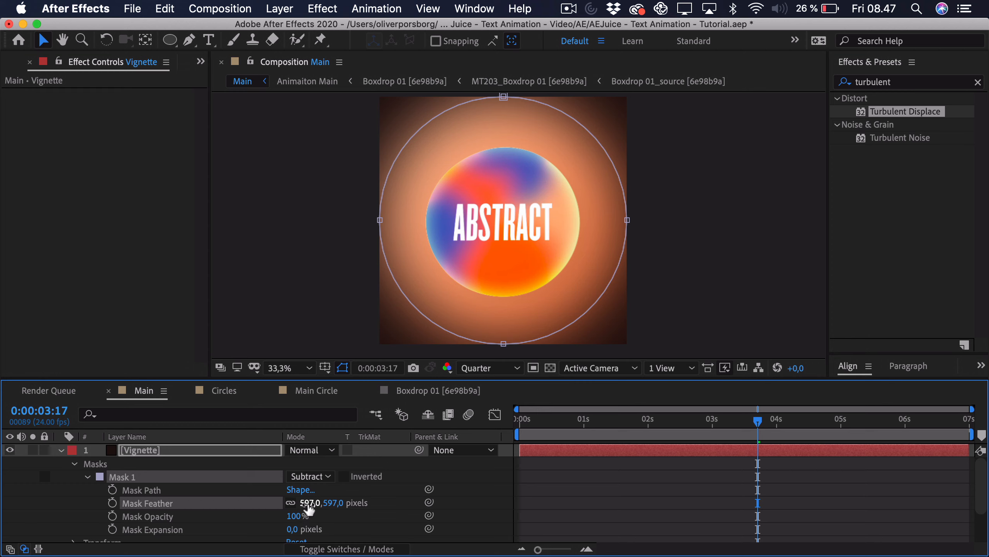
drag(313, 503, 342, 500)
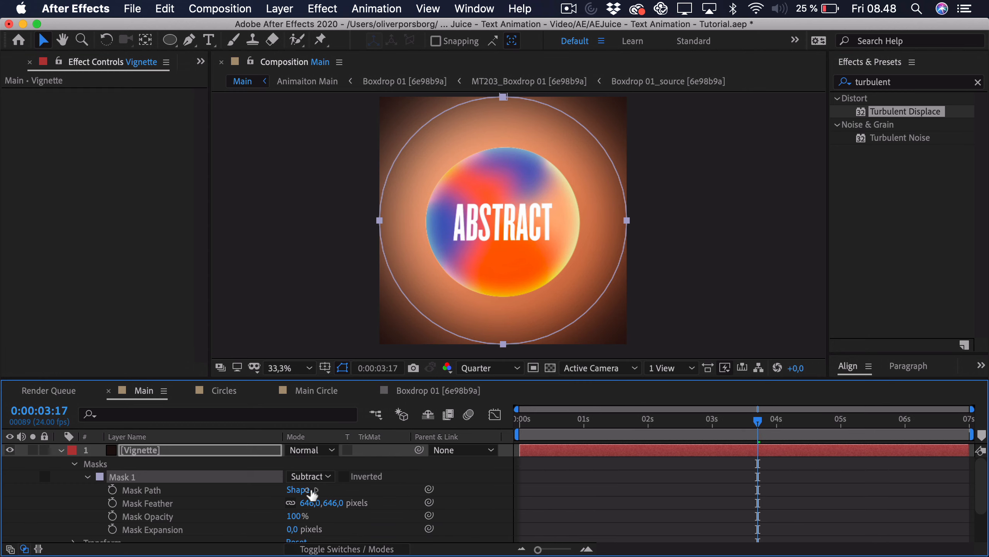
- Set the Vignette layer's blending mode to Overlay and its opacity to 51%, comparing the picture with the layer hidden and shown
click(318, 451)
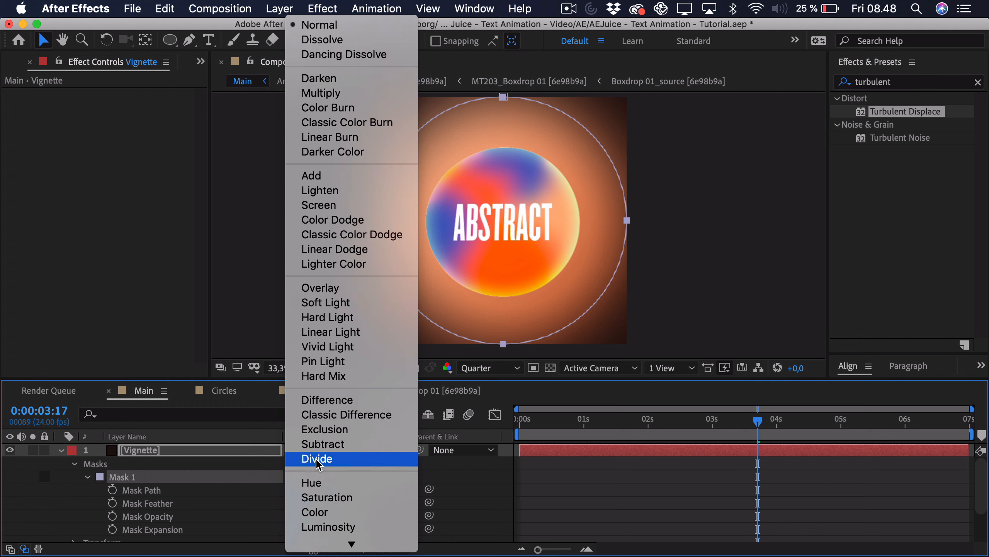
click(329, 295)
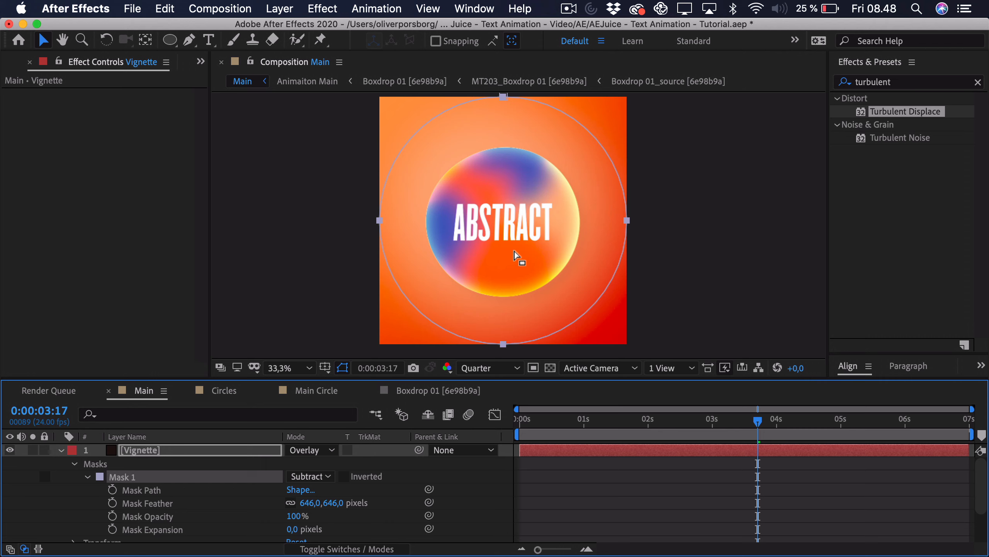
click(169, 451)
key(t)
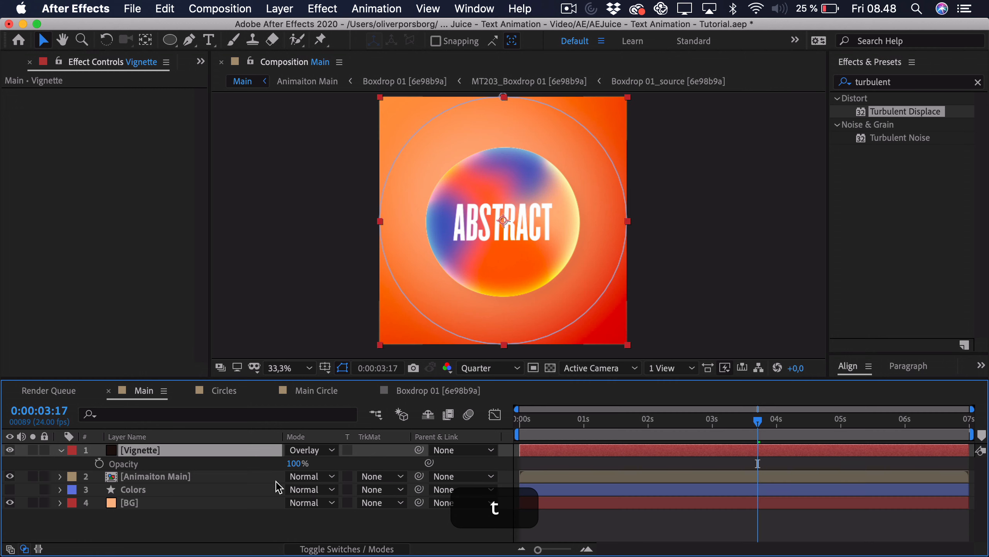
drag(295, 464, 258, 463)
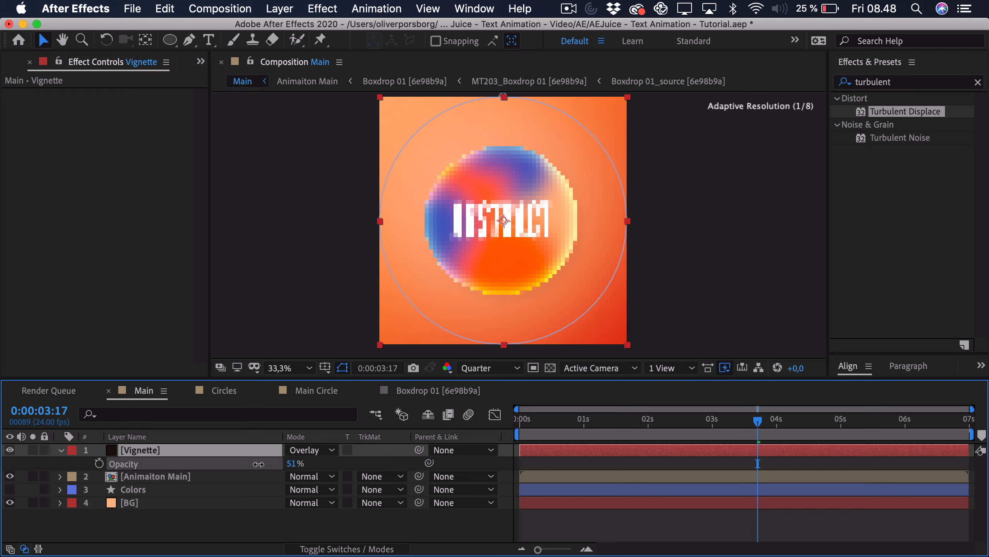
click(288, 539)
click(10, 449)
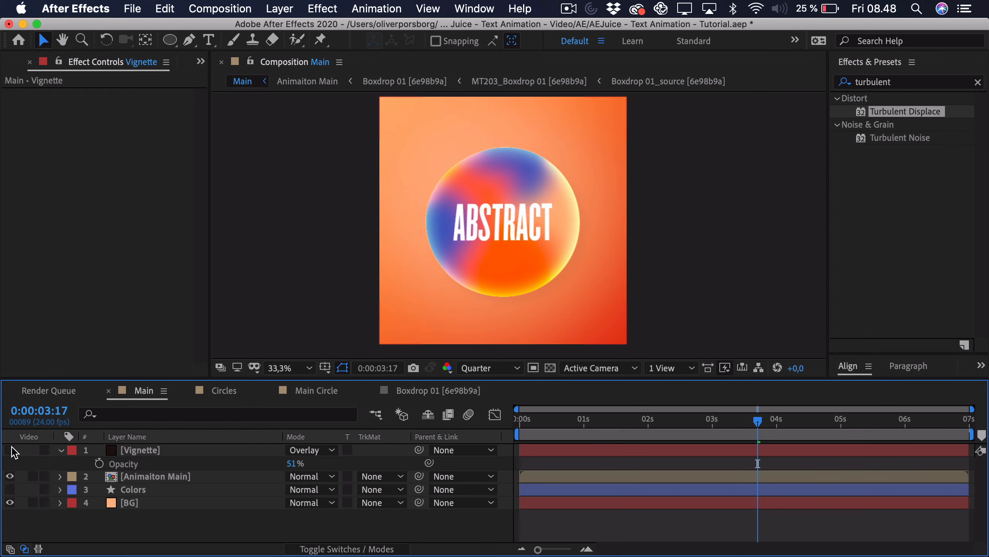
click(10, 449)
- Create a new adjustment layer above the Vignette layer and name it "CC"
click(279, 9)
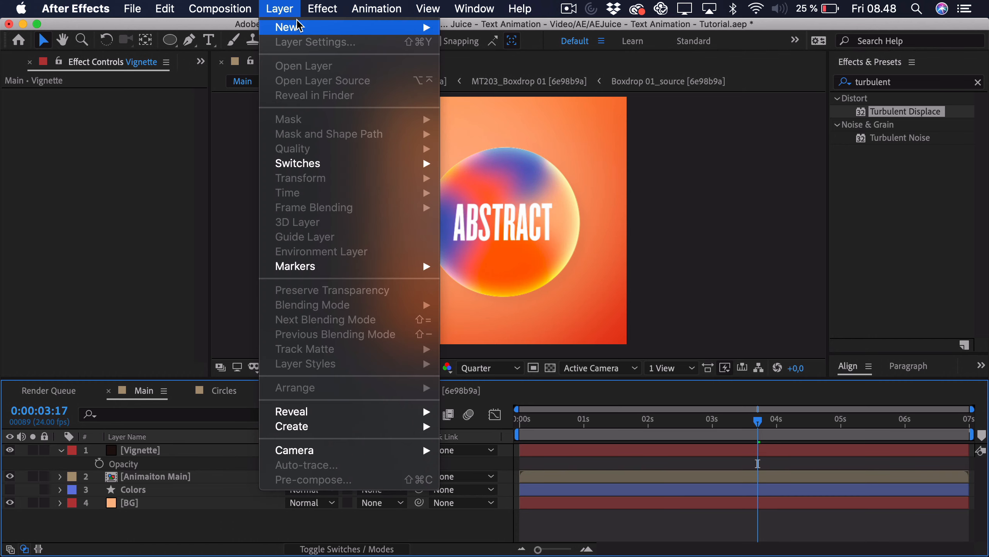
mouse_move(285, 28)
click(488, 121)
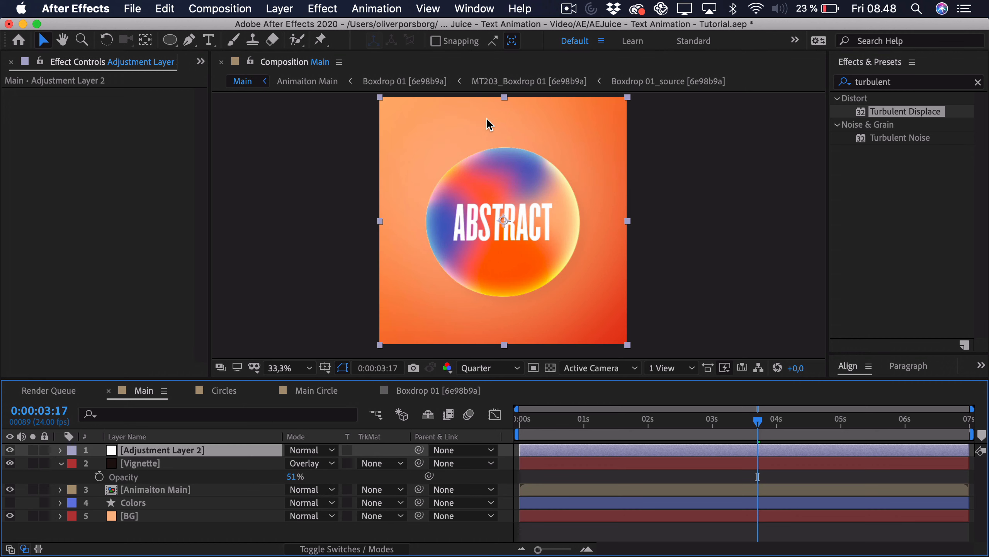
key(Return)
text(CC)
key(Return)
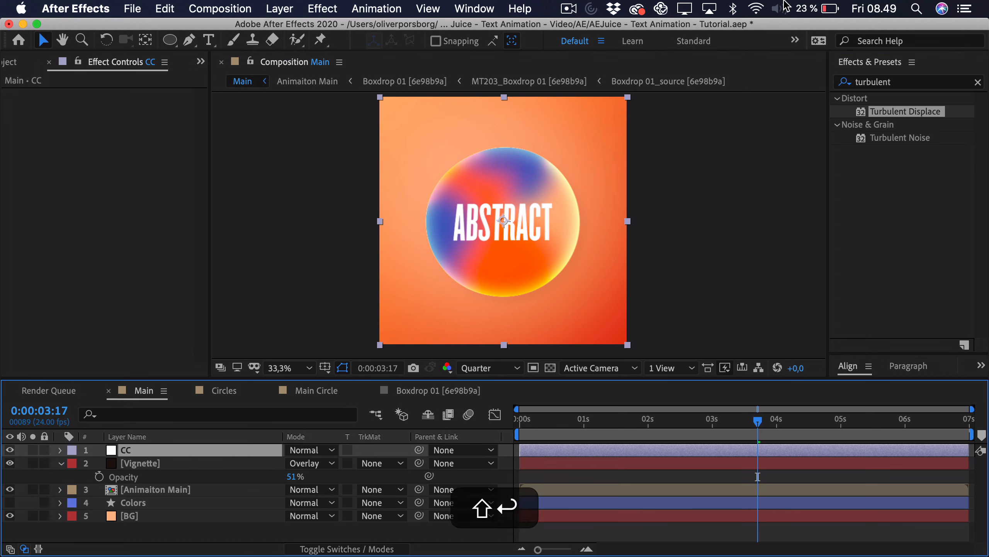
- Apply the Curves effect to the CC layer and pull the midpoint of the RGB curve slightly down
click(909, 84)
text(curve)
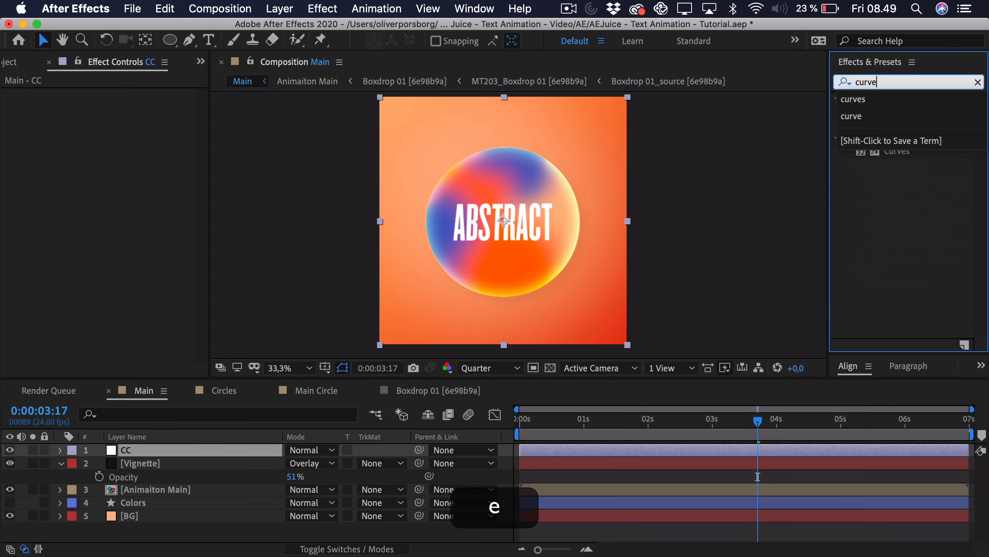
text(s)
drag(907, 150, 141, 187)
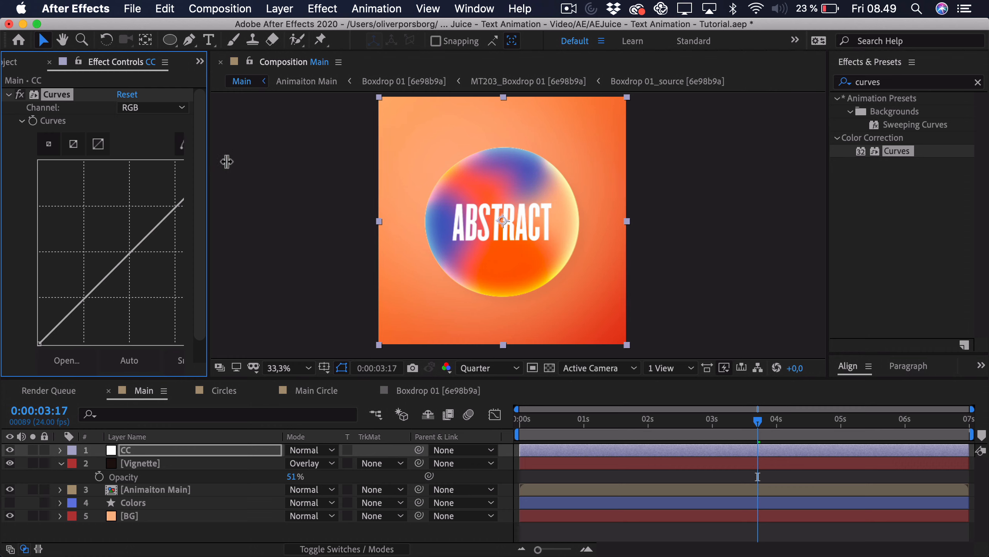
drag(227, 161, 288, 162)
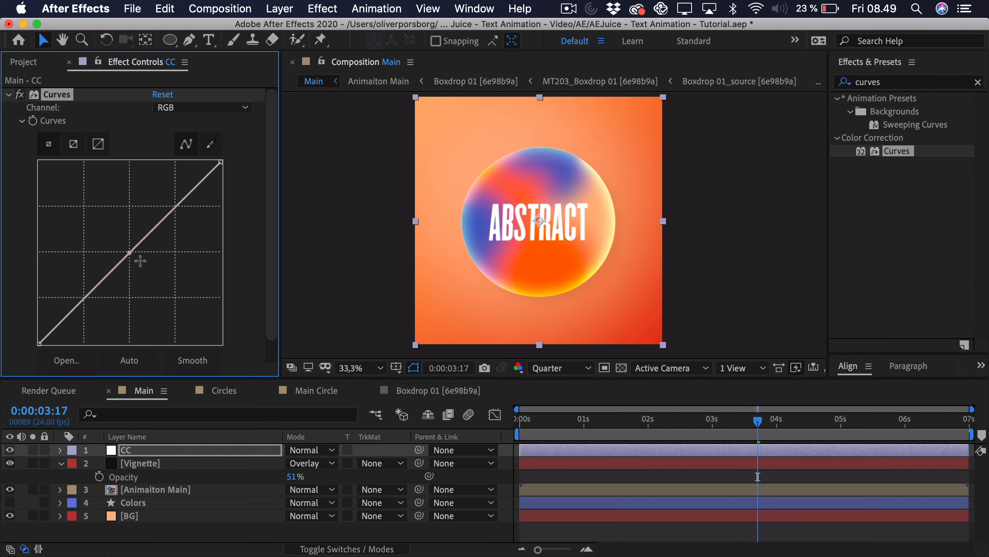
click(131, 253)
drag(131, 253, 133, 255)
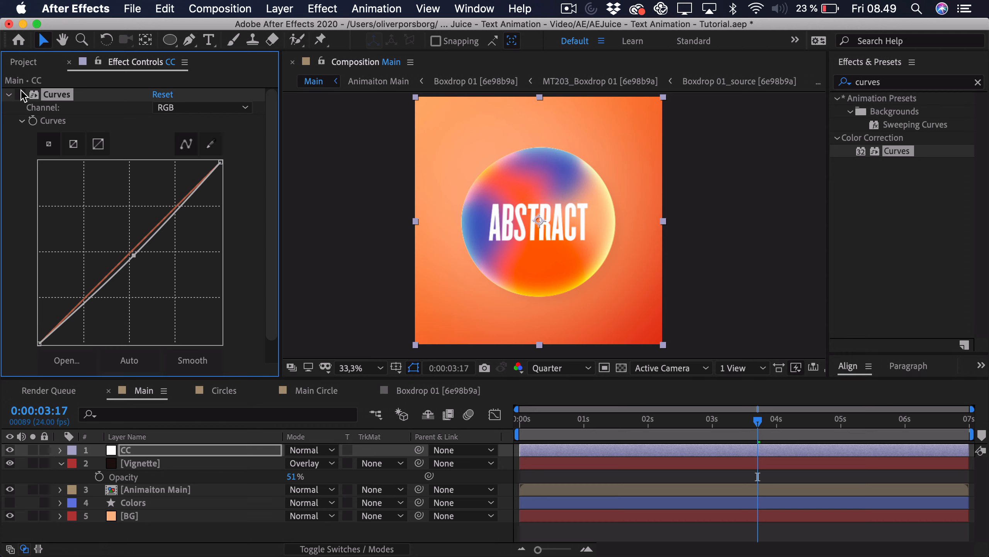
click(9, 94)
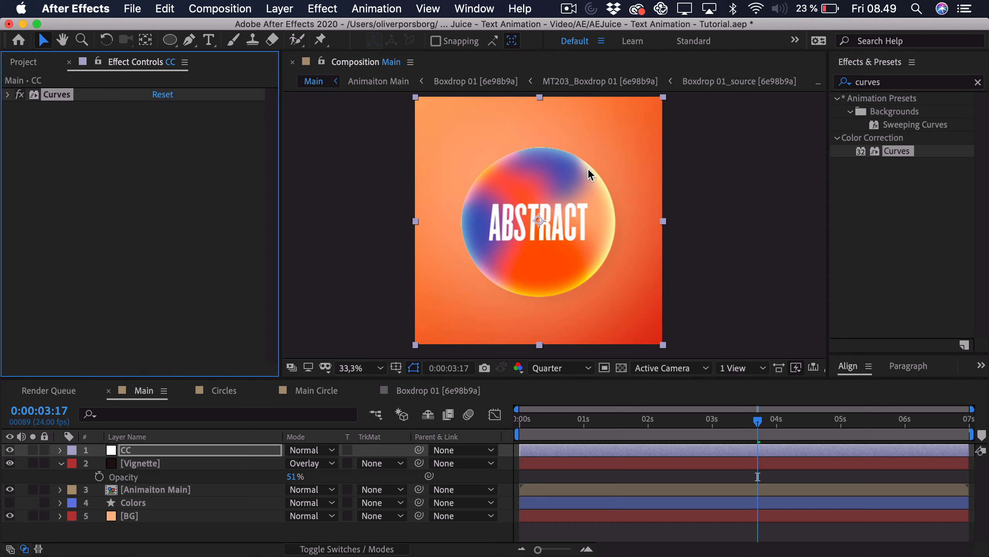
- Add the Brightness & Contrast effect to the CC layer after Curves
key(BackSpace)
text(brightne)
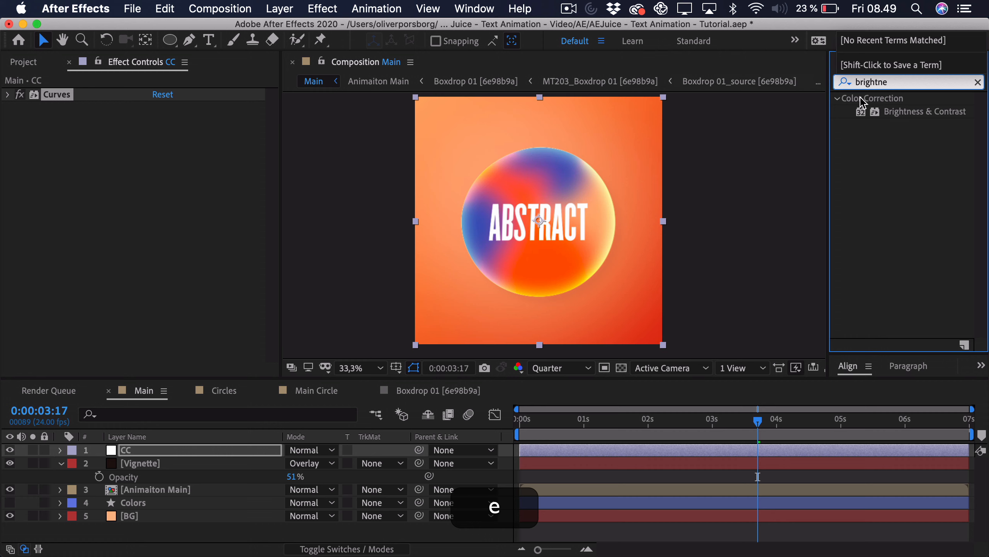
drag(896, 111, 179, 215)
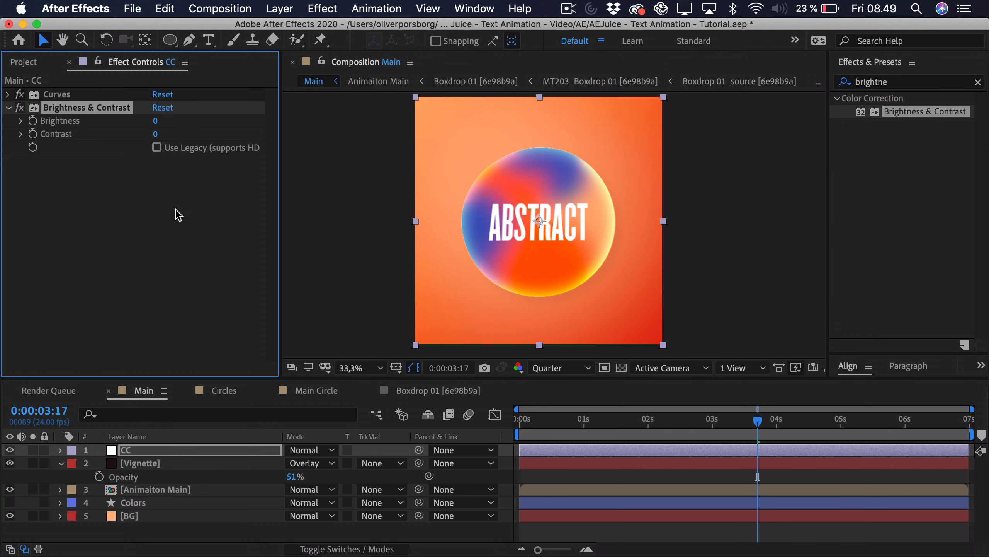
- Try a Contrast of 10 and a Brightness of 12 on the CC layer, comparing with the effect off and on
click(156, 133)
text(10)
key(Return)
drag(155, 120, 136, 122)
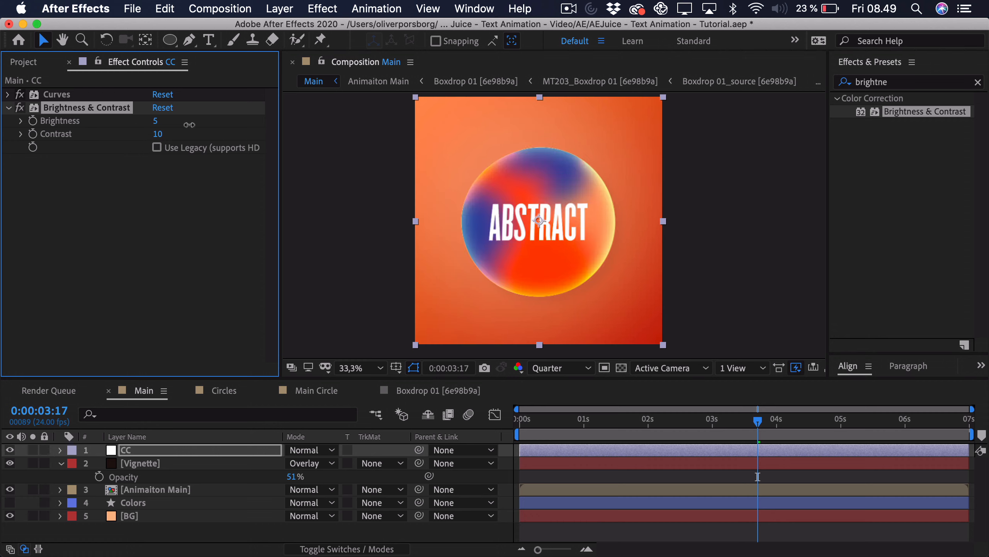
drag(157, 121, 193, 124)
click(138, 256)
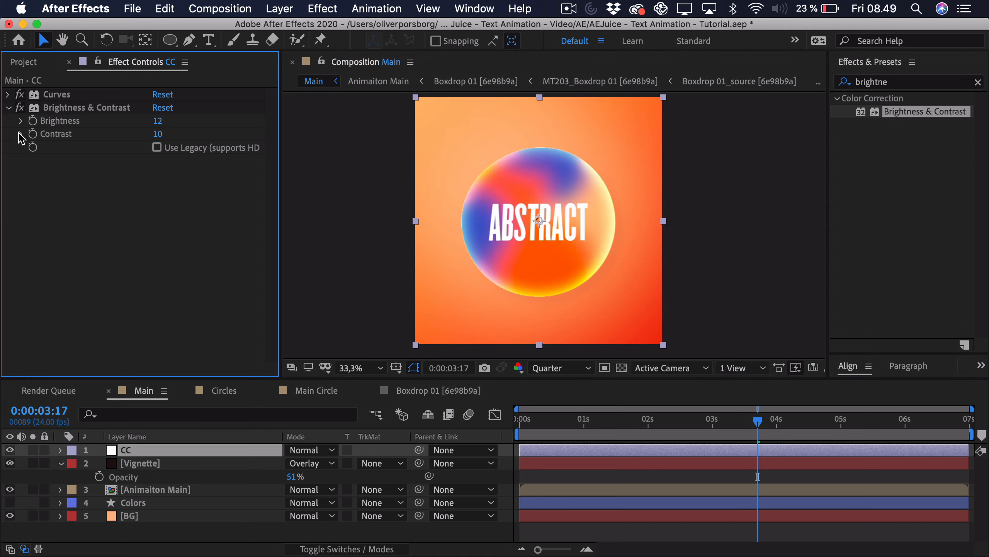
click(20, 110)
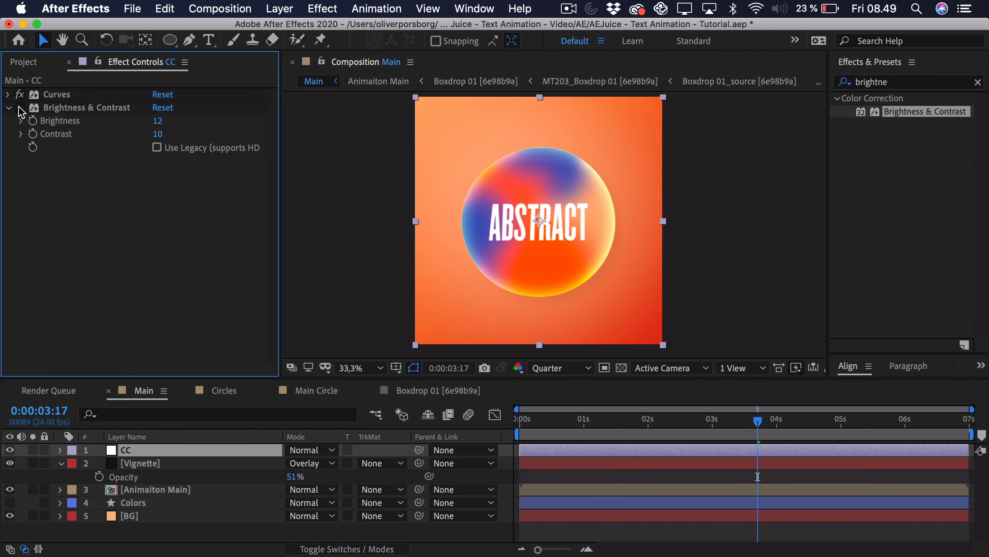
click(20, 109)
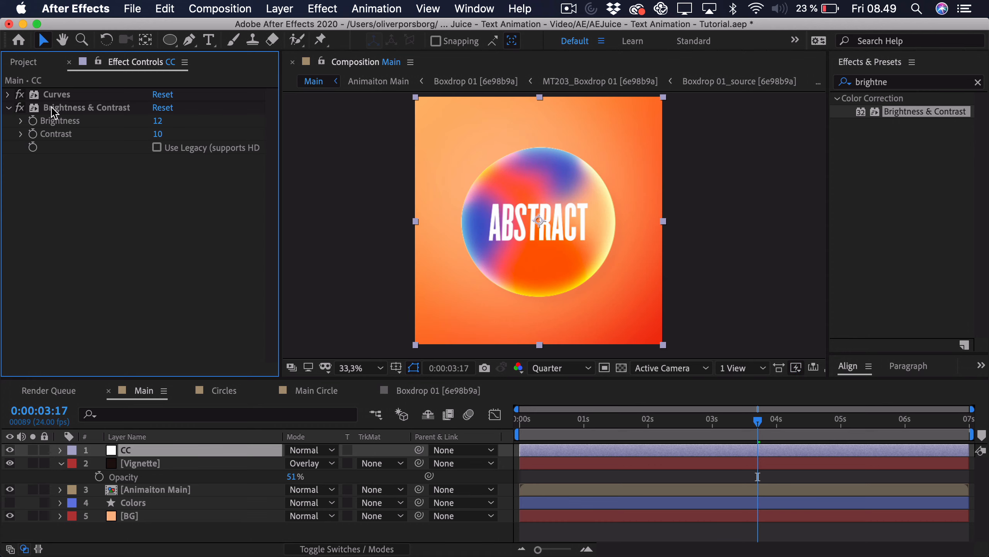
- Set the CC layer's Brightness to 4 and Contrast to 3
click(156, 121)
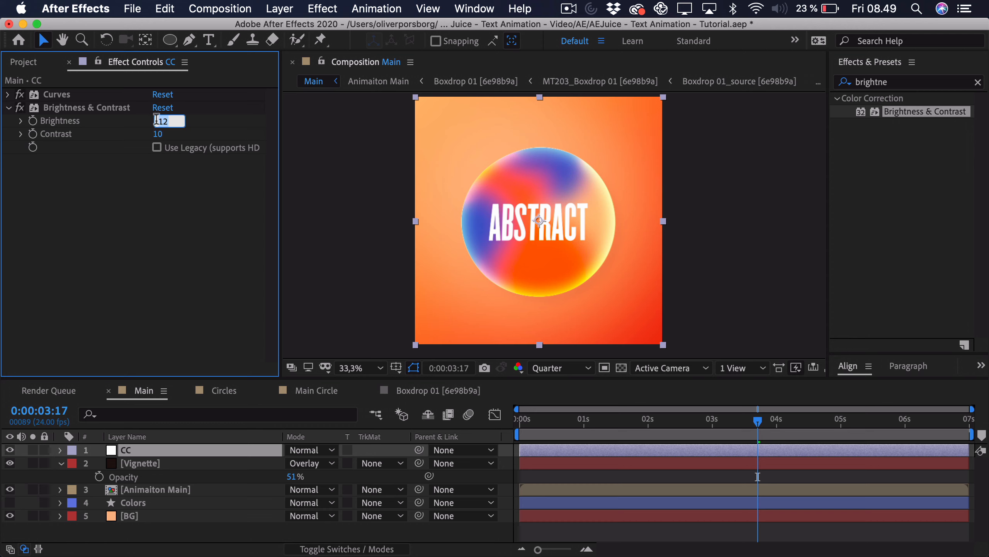
text(4)
key(Return)
click(159, 135)
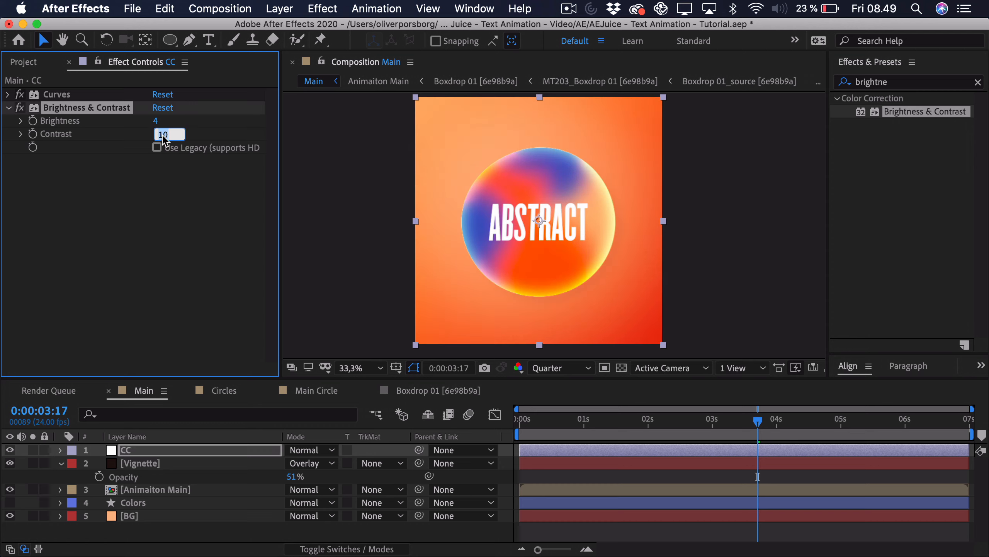
text(3)
key(Return)
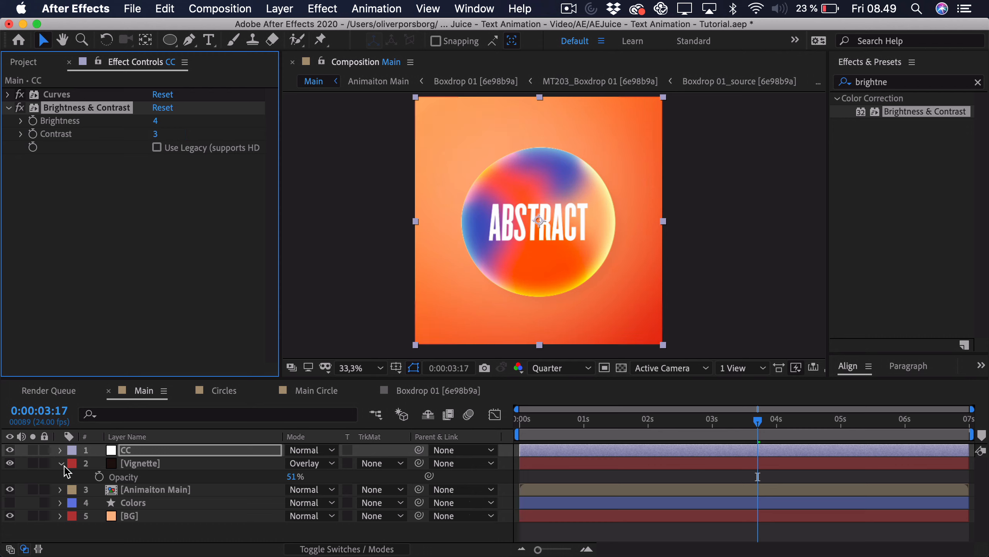
- Collapse the Vignette layer and compare the composition with the CC layer hidden and shown
click(61, 464)
click(78, 524)
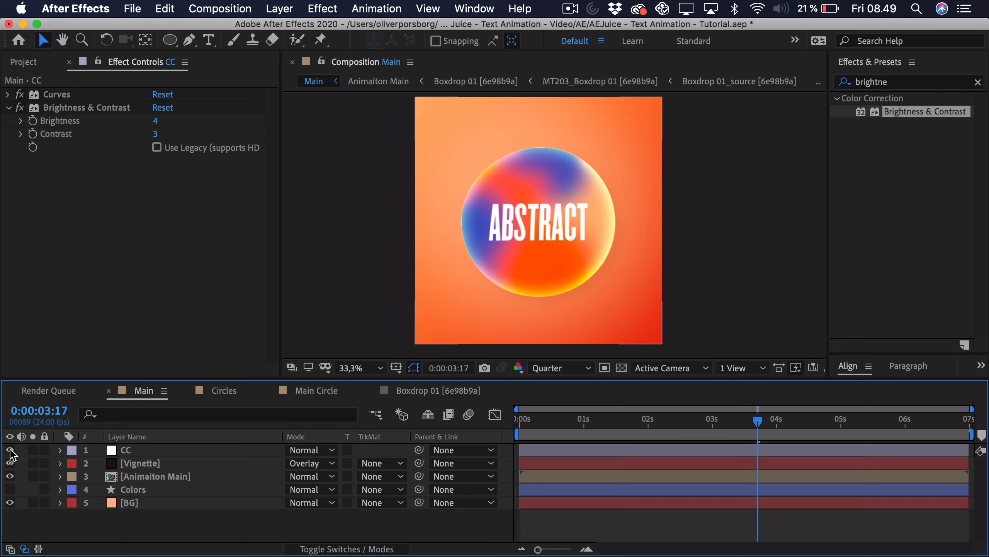
mouse_move(10, 449)
mouse_down()
mouse_move(10, 463)
mouse_move(9, 452)
mouse_up()
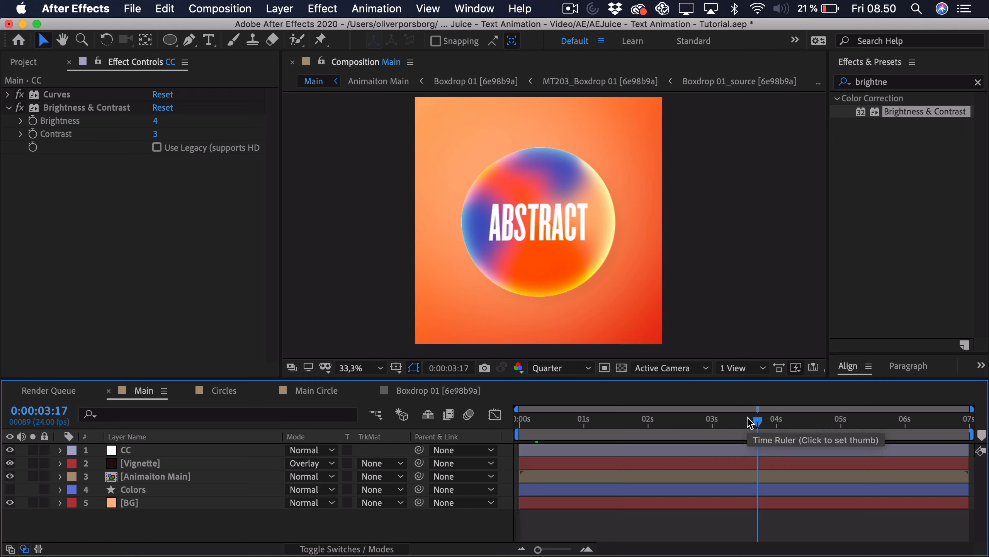
- Preview the Main composition from the start, then scrub from the beginning to 0:00:05:09
key(Home)
key(space)
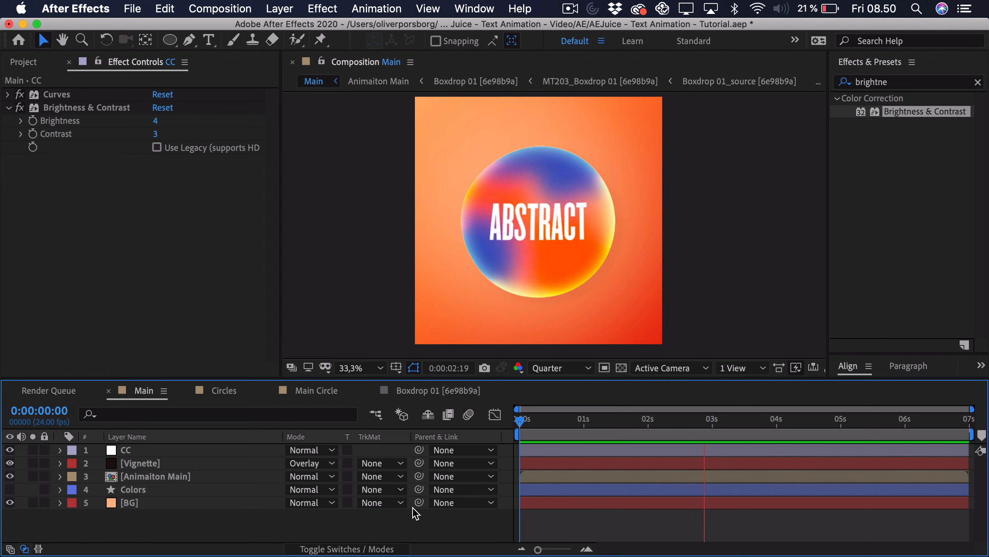
key(space)
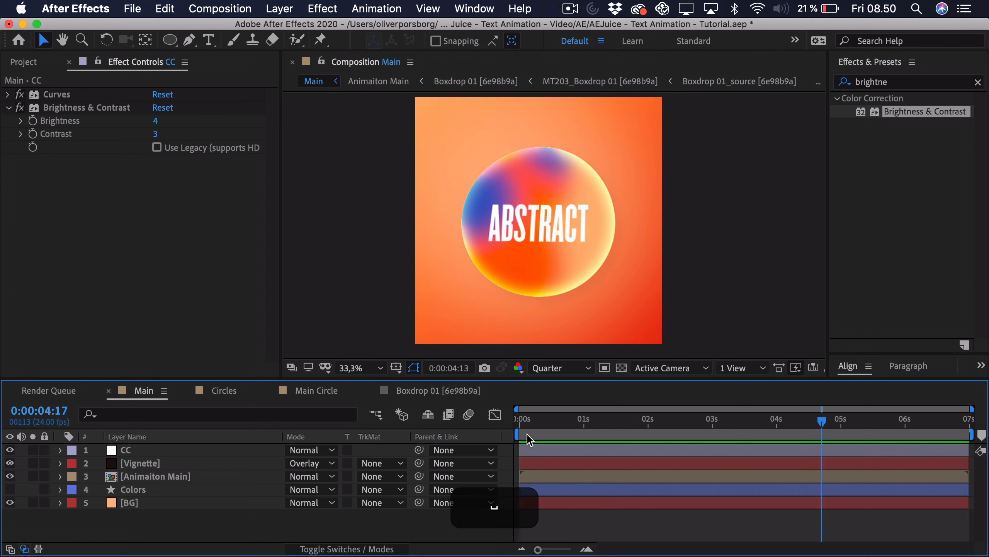
click(522, 423)
drag(525, 429, 865, 435)
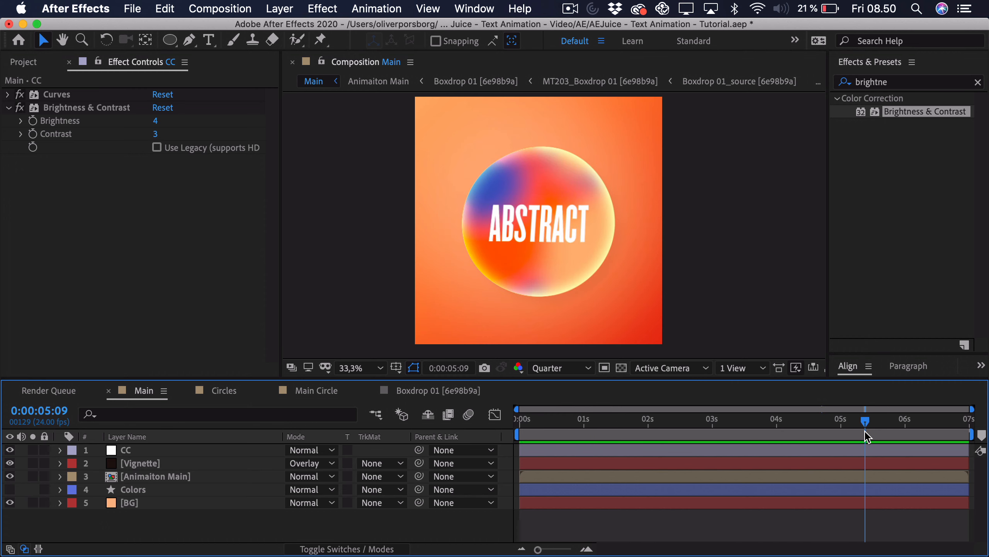
- Set the Turbulent Displace Amount on the Animaiton Main layer to 11
click(163, 481)
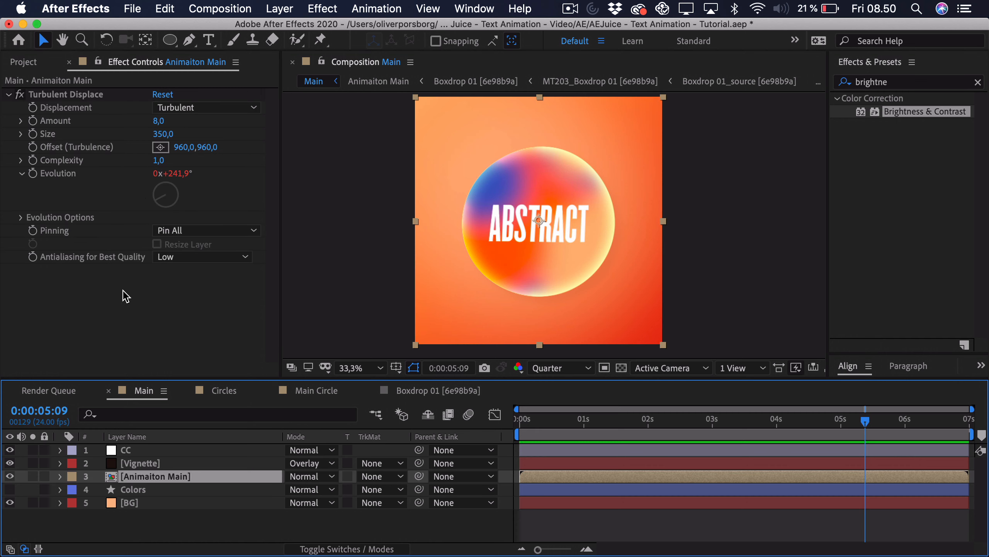
click(163, 123)
key(Return)
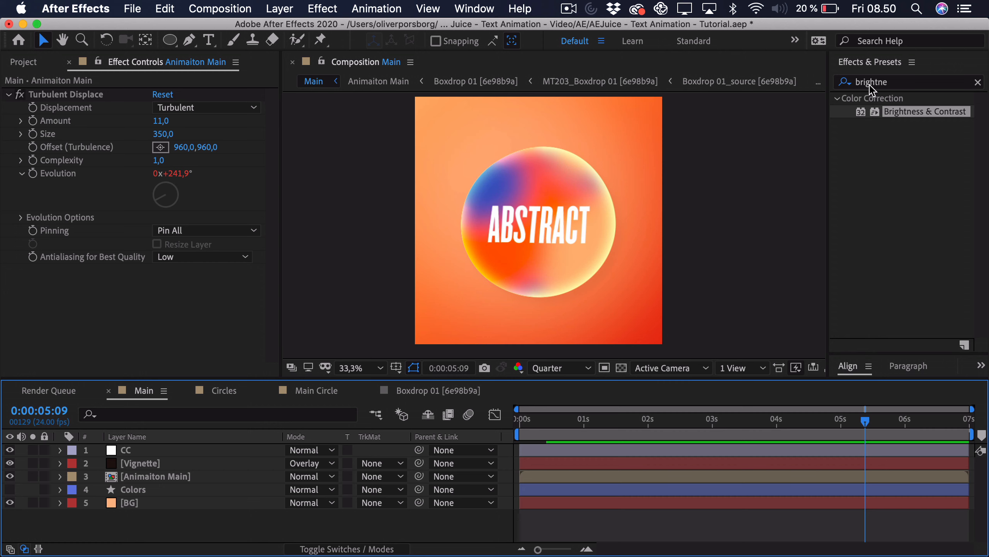
- Apply the Optics Compensation effect to the Animaiton Main layer
drag(910, 83, 597, 64)
text(optics com)
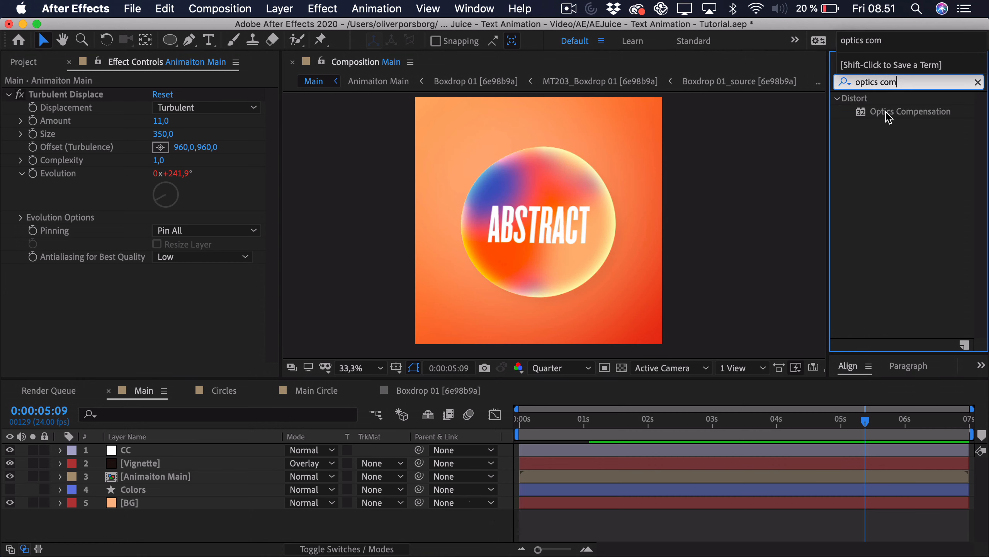
drag(888, 112, 598, 478)
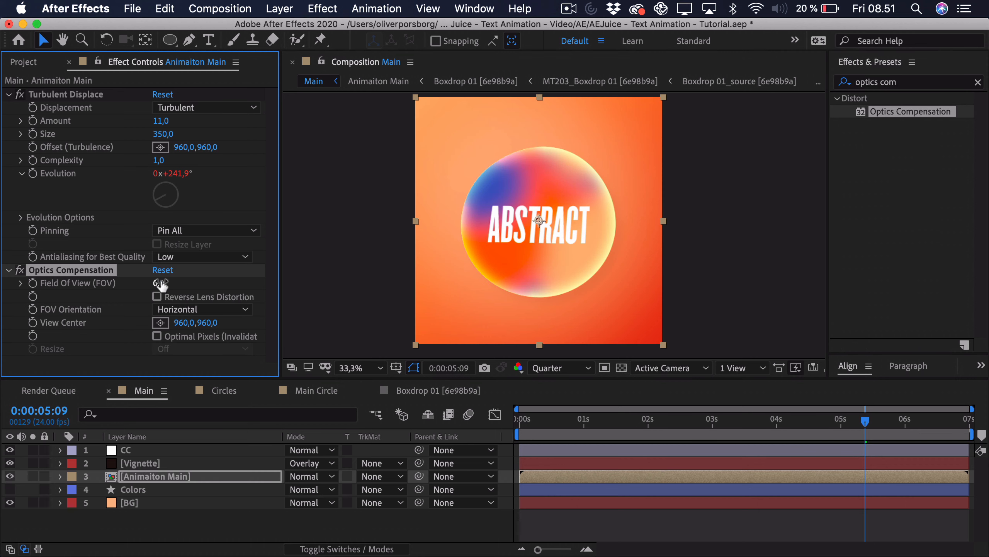
- Set Optics Compensation to a Field Of View of 128 with Reverse Lens Distortion, and move the current time to 0:00:00:00
drag(158, 283, 737, 280)
drag(867, 277, 907, 277)
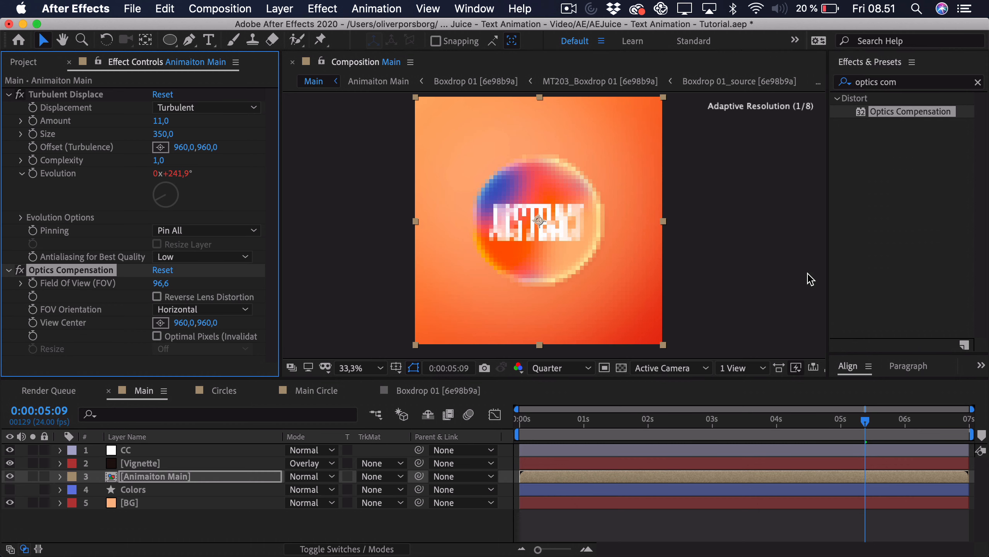
drag(160, 284, 395, 282)
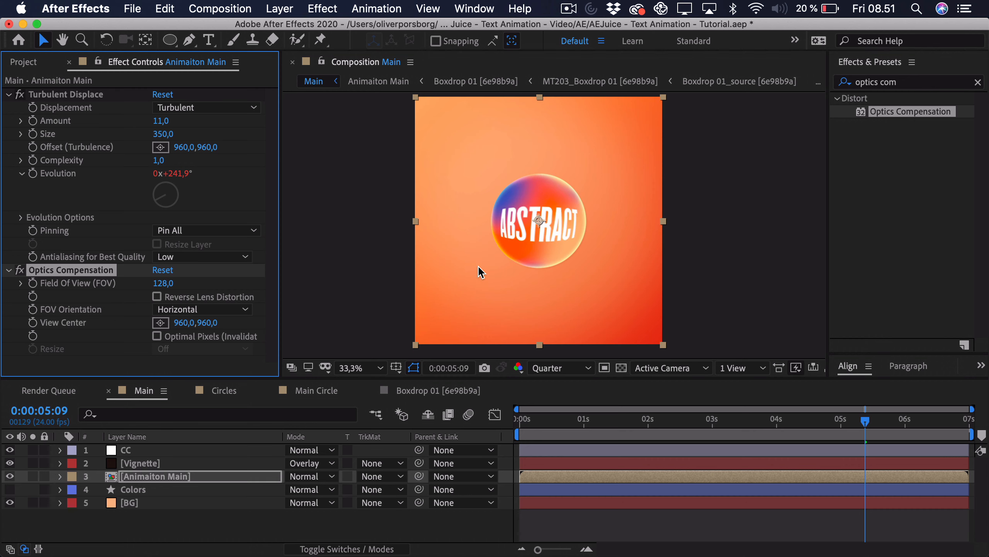
click(157, 297)
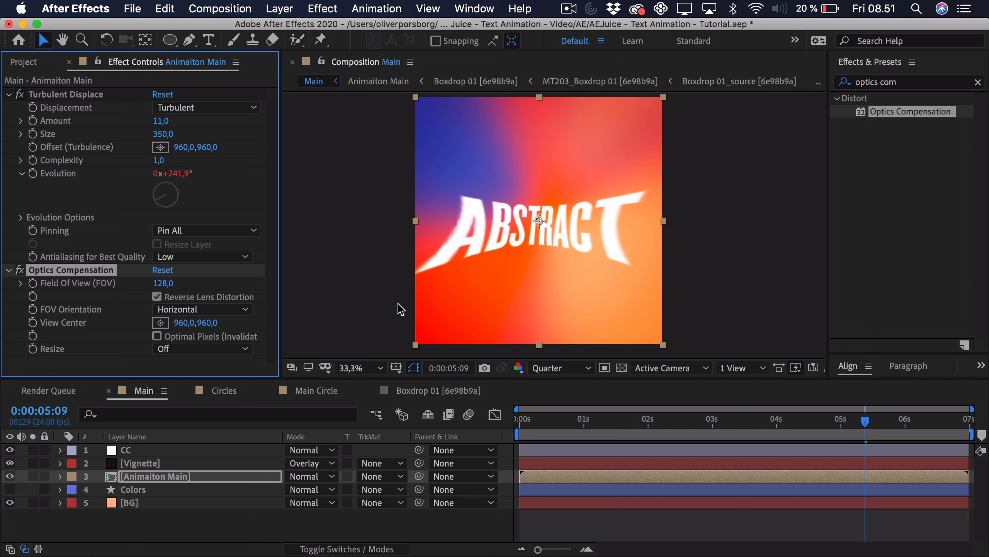
click(521, 423)
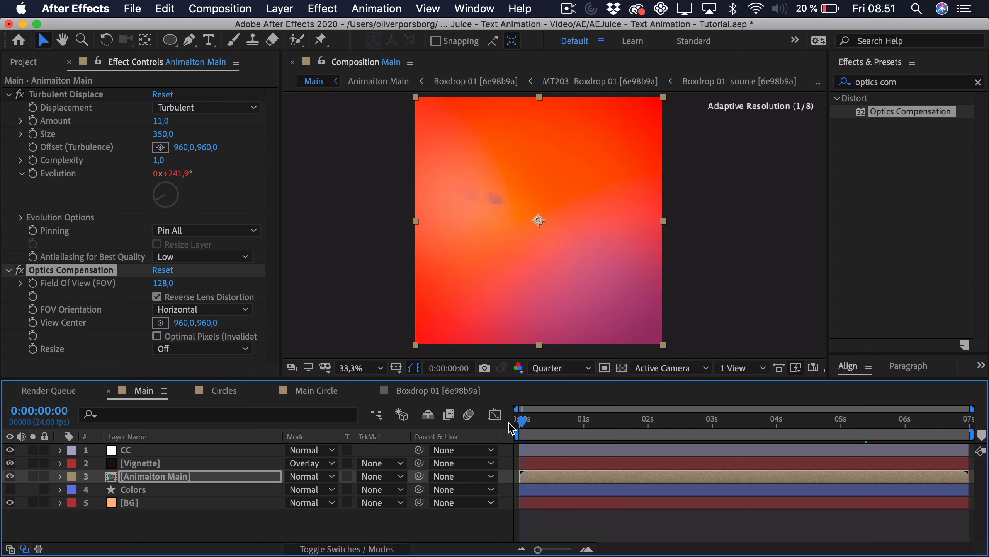
- Set the Optics Compensation Field Of View to 140 and keyframe it at 0:00:00:00, showing the layer's keyframes in the timeline
click(163, 283)
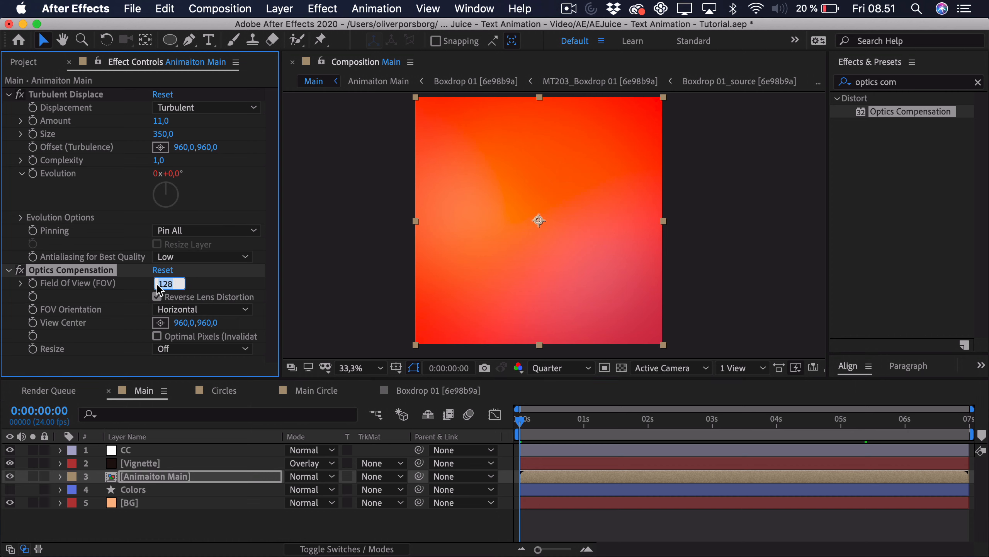
text(140)
key(Return)
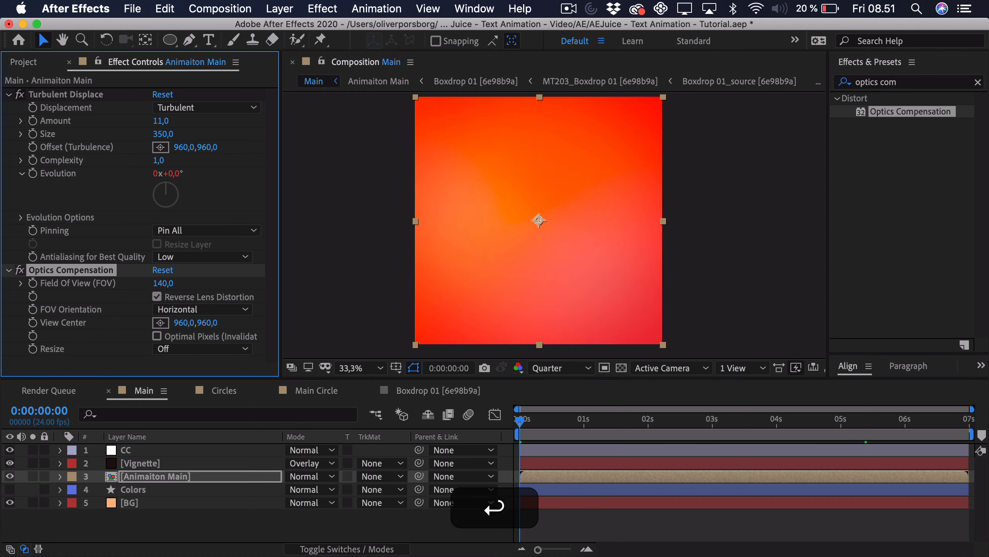
click(32, 282)
key(u)
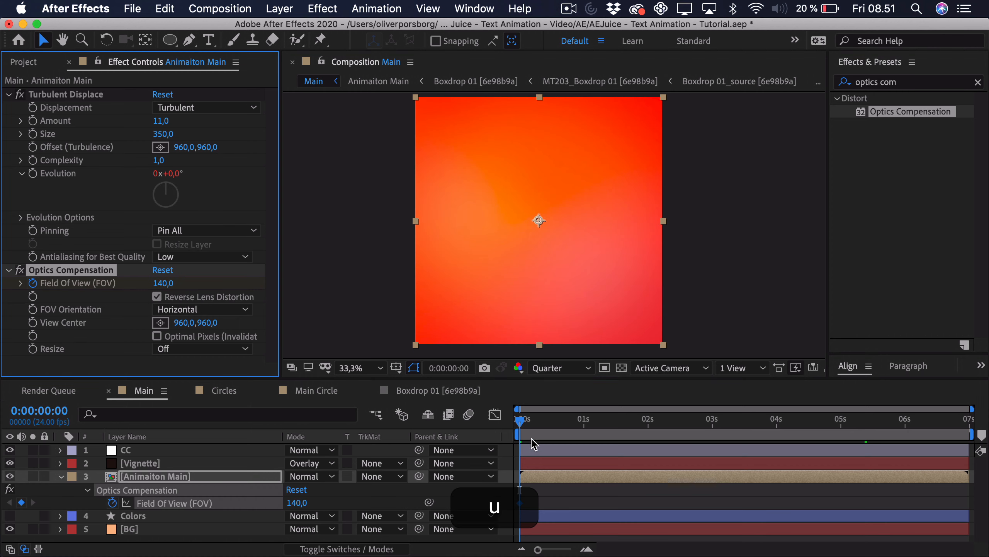
- Keyframe the Optics Compensation Field Of View at 0 at 0:00:01:15
drag(523, 421, 623, 428)
click(162, 283)
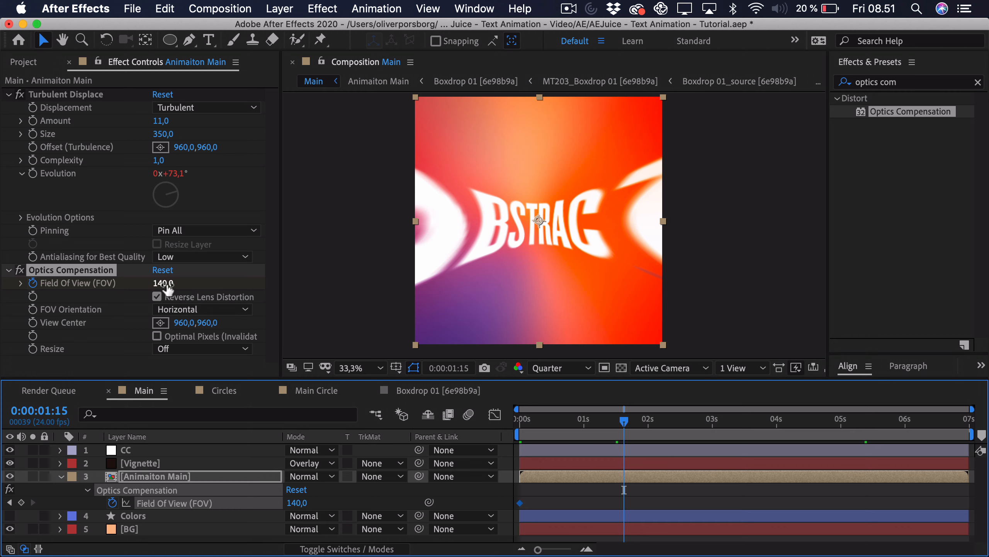
text(0)
key(Return)
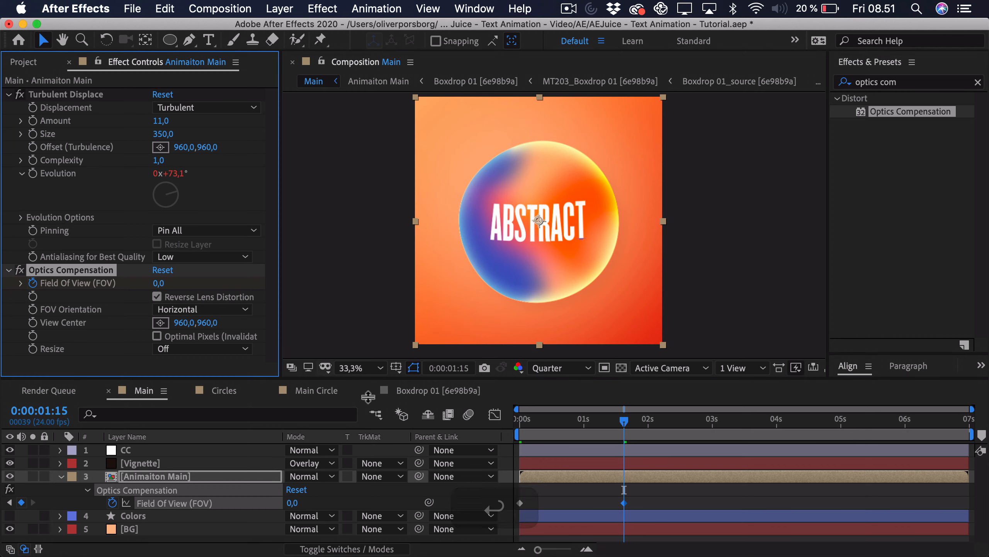
- Apply Easy Ease to both Field Of View keyframes and shape the value curve to fall steeply at first and ease out gently
drag(656, 494, 514, 506)
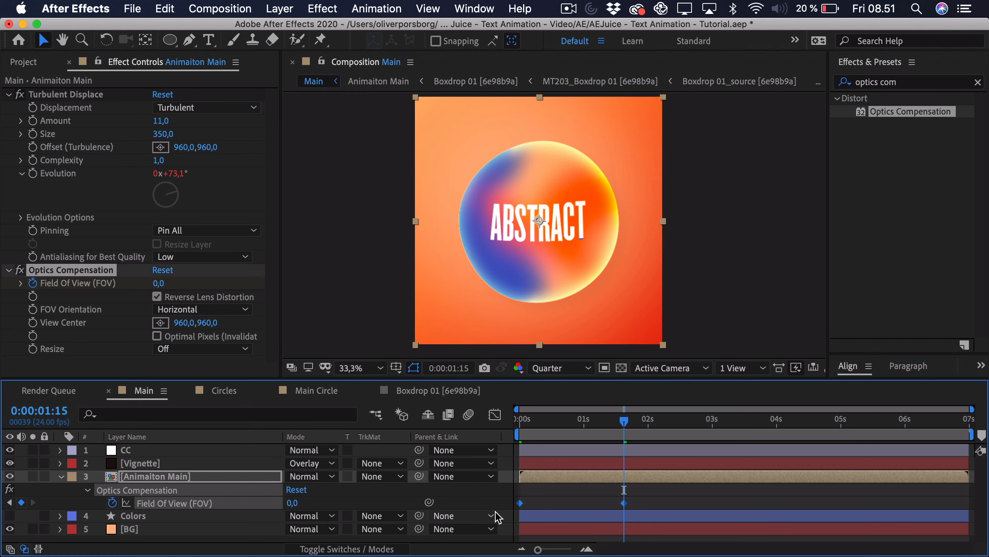
key(F9)
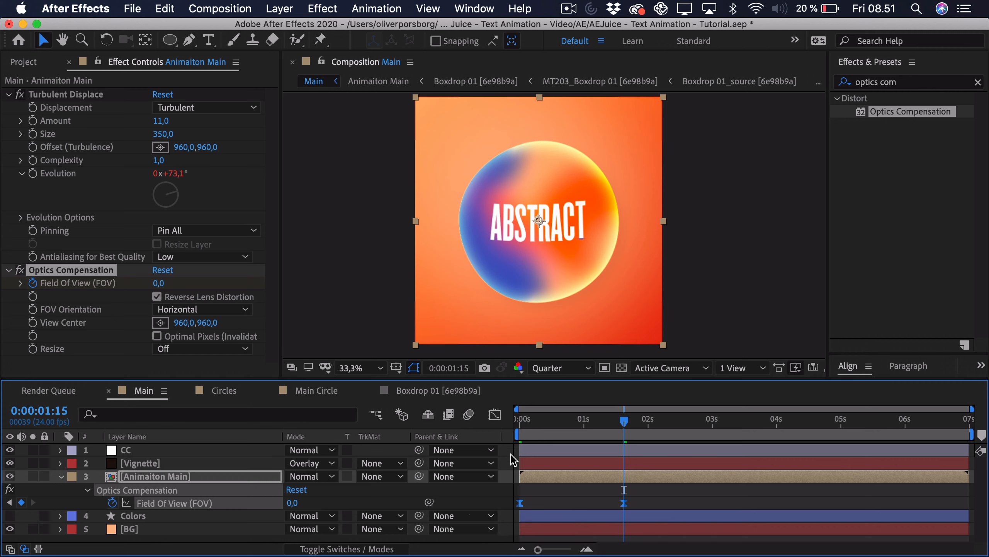
click(495, 414)
click(520, 450)
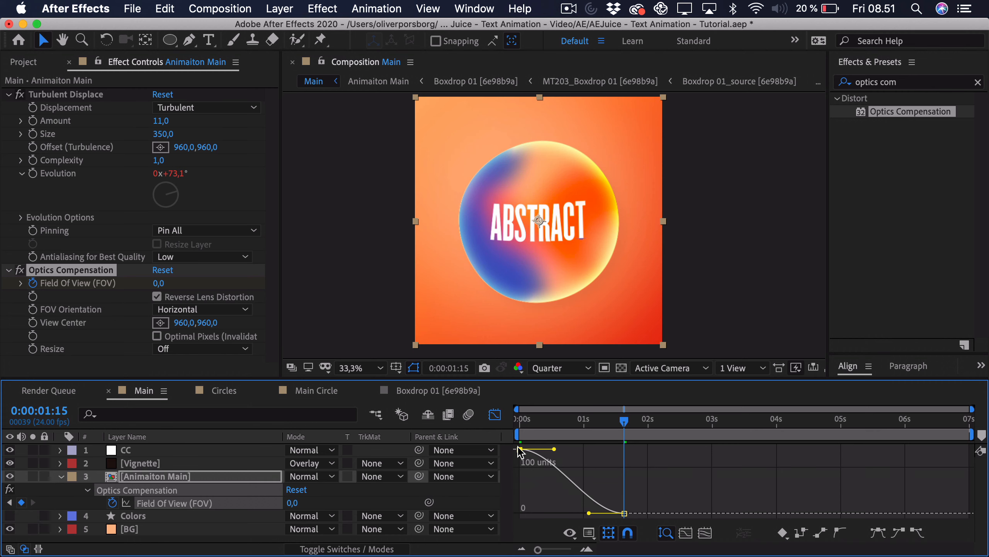
drag(557, 451, 528, 471)
drag(588, 514, 558, 513)
drag(528, 471, 525, 465)
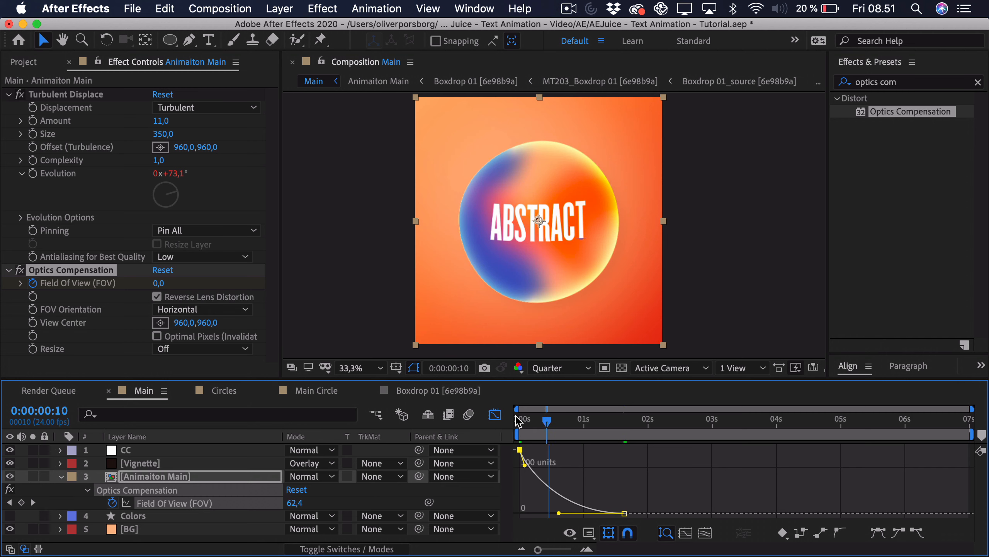
- Preview the lens animation from the start, and move the final Field Of View keyframe out to about 2.6 seconds
key(Home)
key(space)
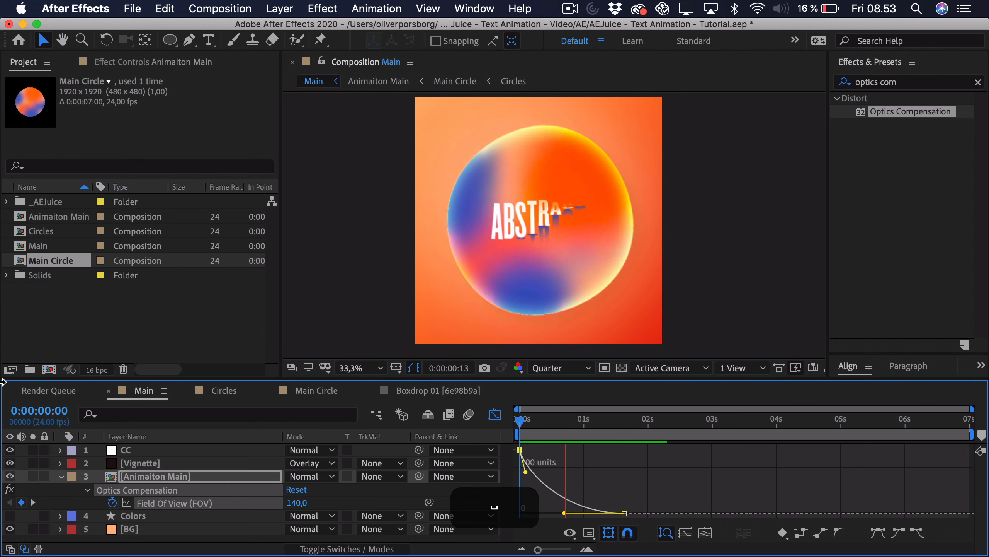
key(space)
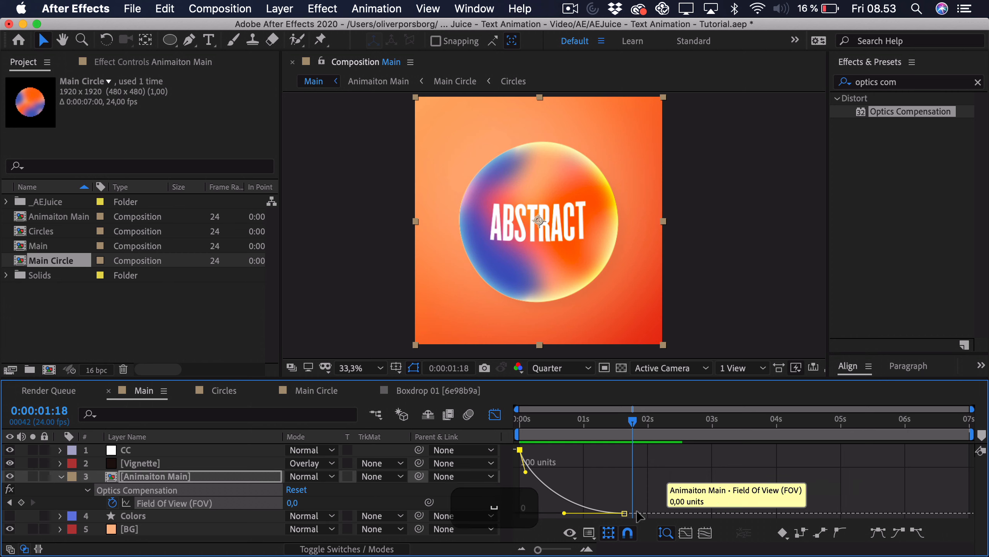
drag(625, 513, 689, 515)
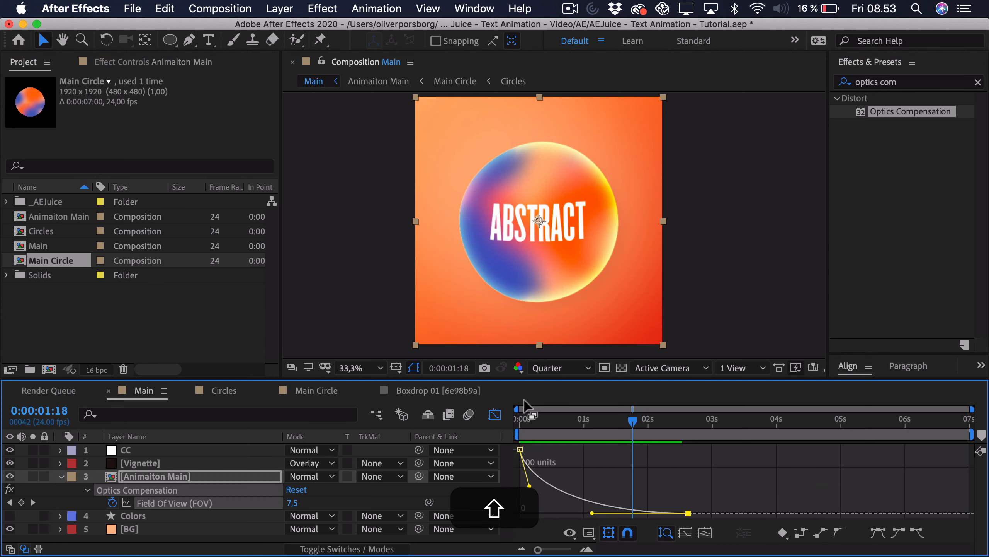
- Try a Field Of View of 180 on the keyframe at 0:00:00:00
click(522, 416)
click(299, 503)
text(180)
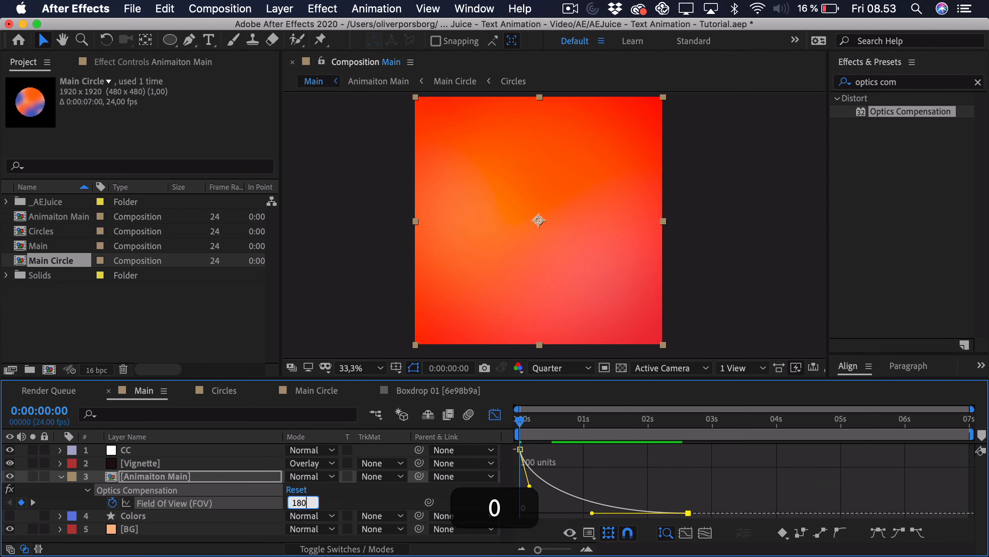
key(Return)
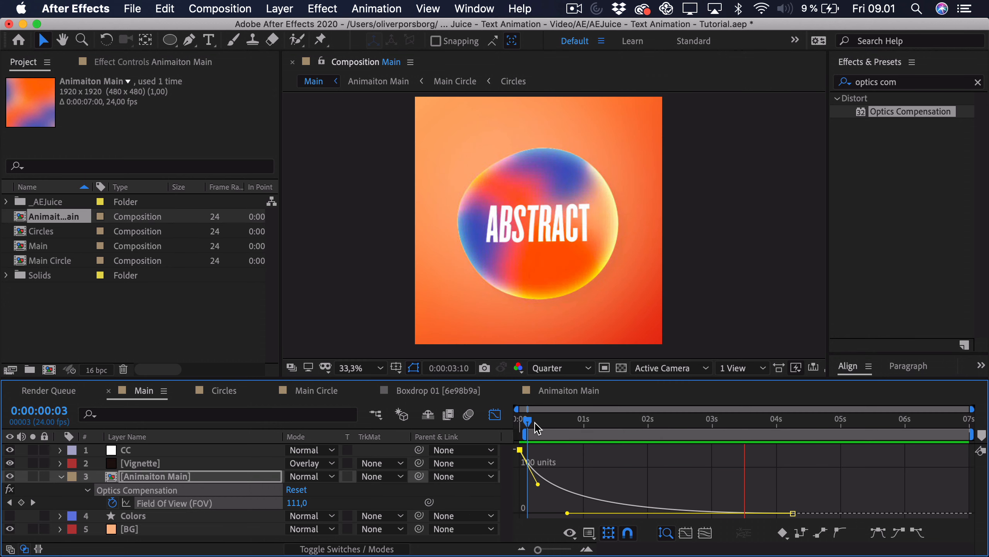
- Return from the value graph to the layer view and keyframe the Animaiton Main layer's Scale at 100% at 0:00:00:00
key(space)
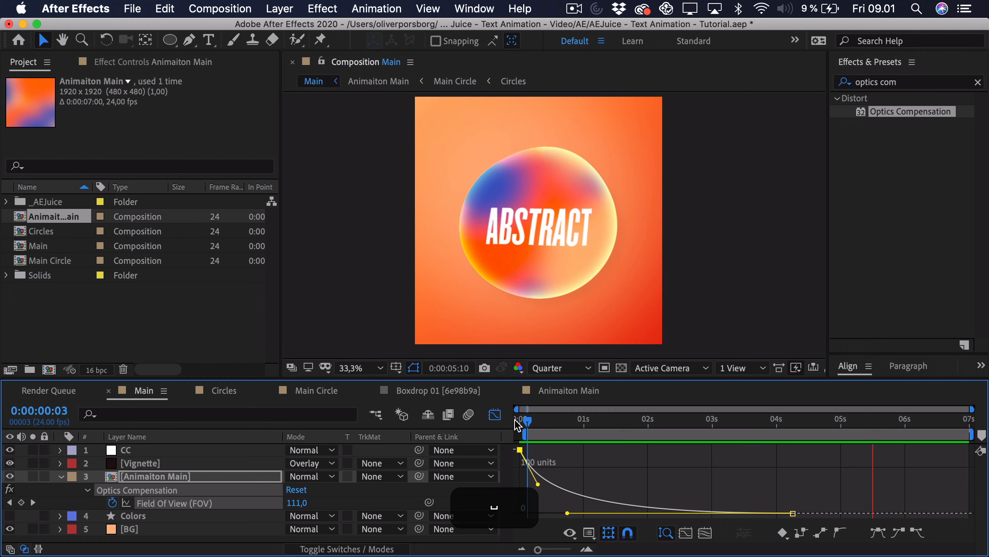
click(495, 414)
drag(556, 423, 524, 431)
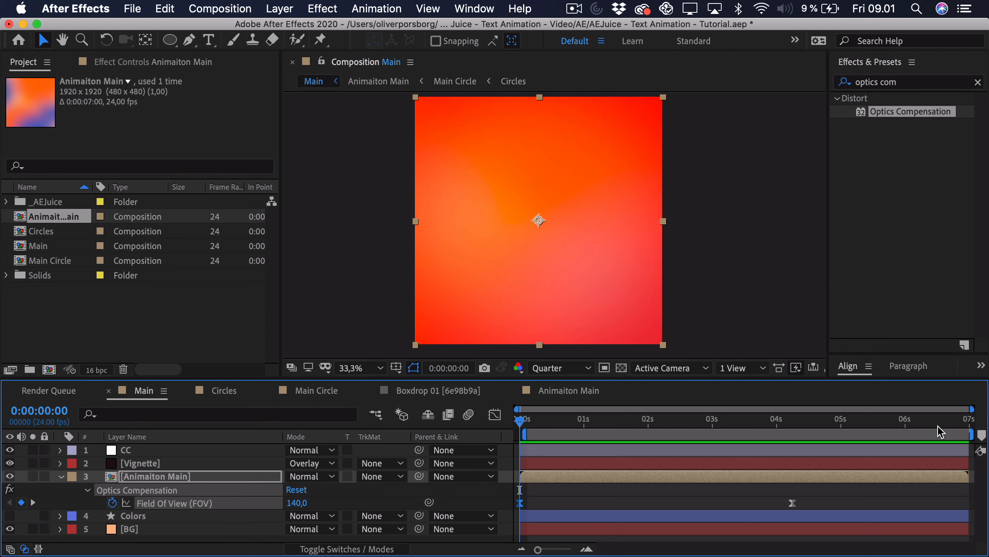
click(156, 477)
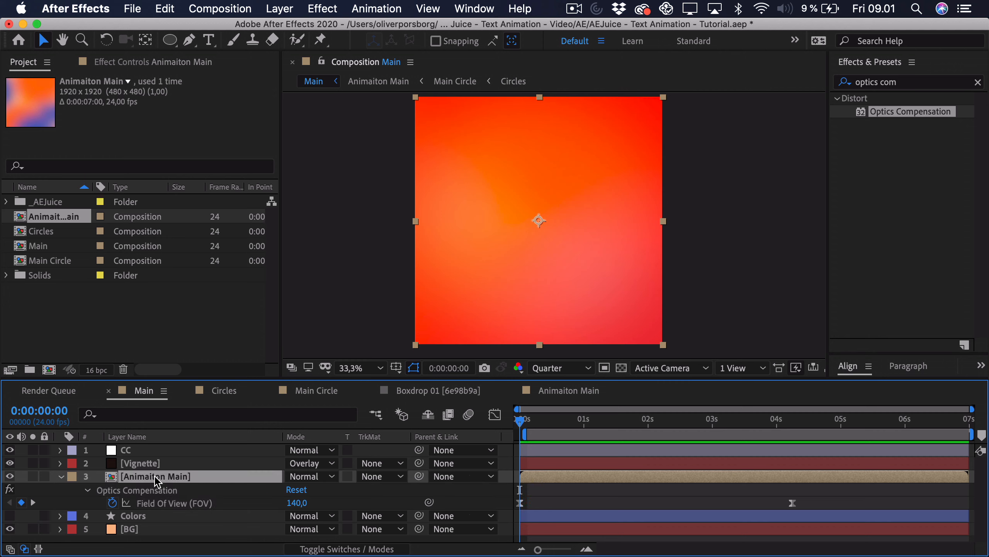
key(shift+s)
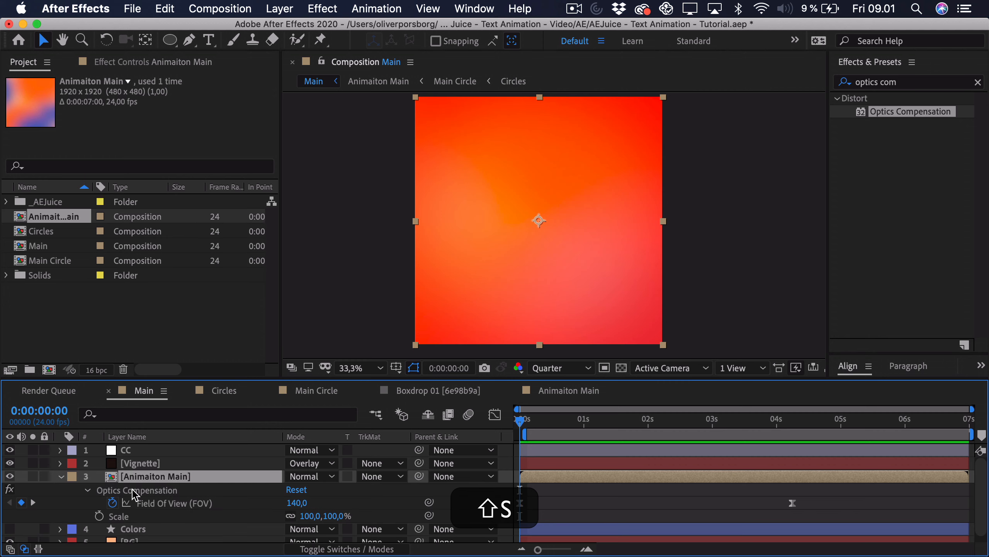
click(99, 517)
- Keyframe the Animaiton Main layer's Scale at 80% at 0:00:06:23, and preview the animation from near the start
drag(616, 426, 956, 460)
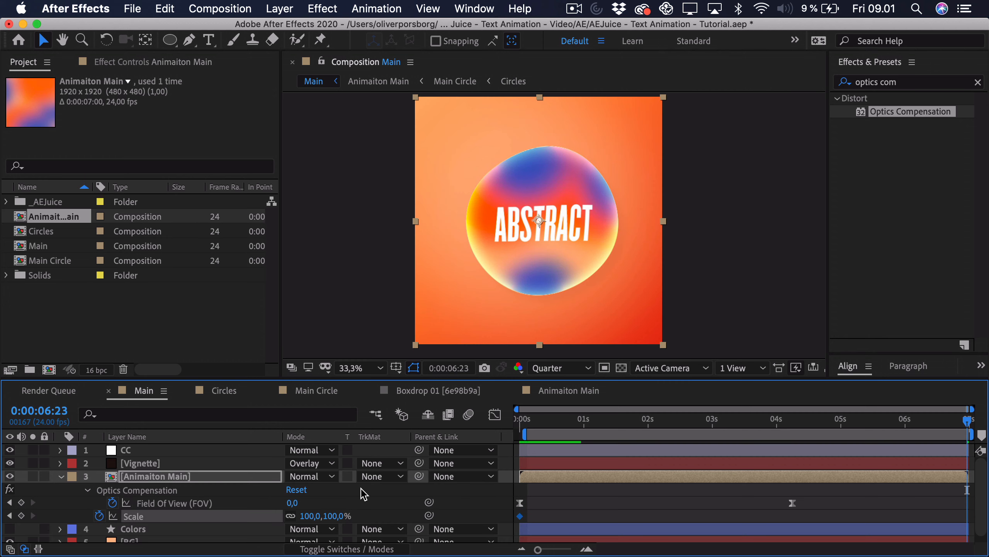
click(308, 516)
text(80)
key(Return)
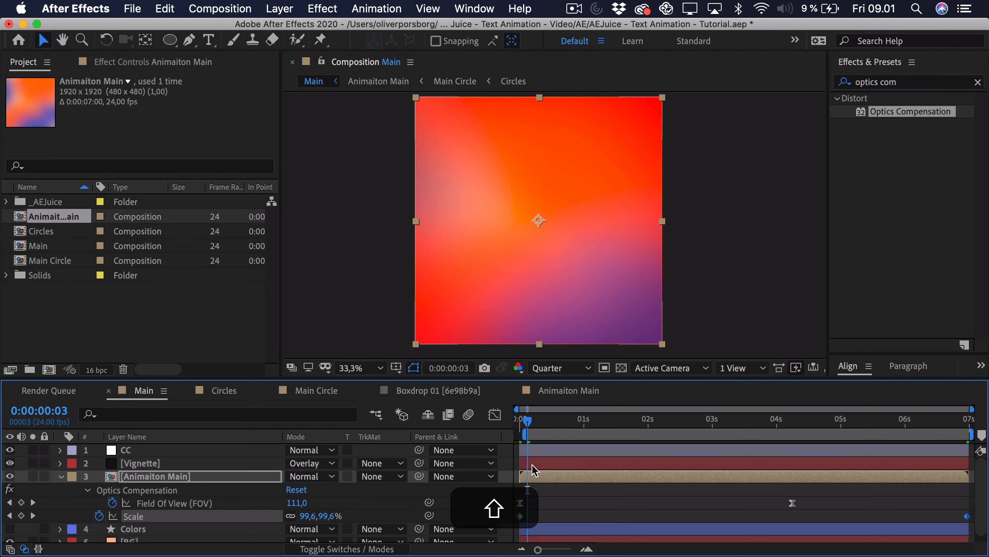
key(shift+space)
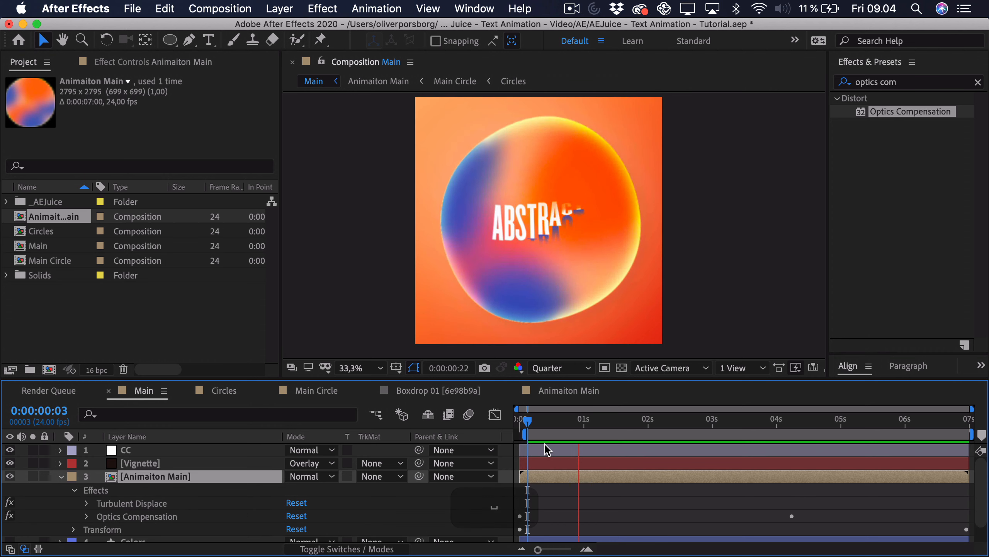